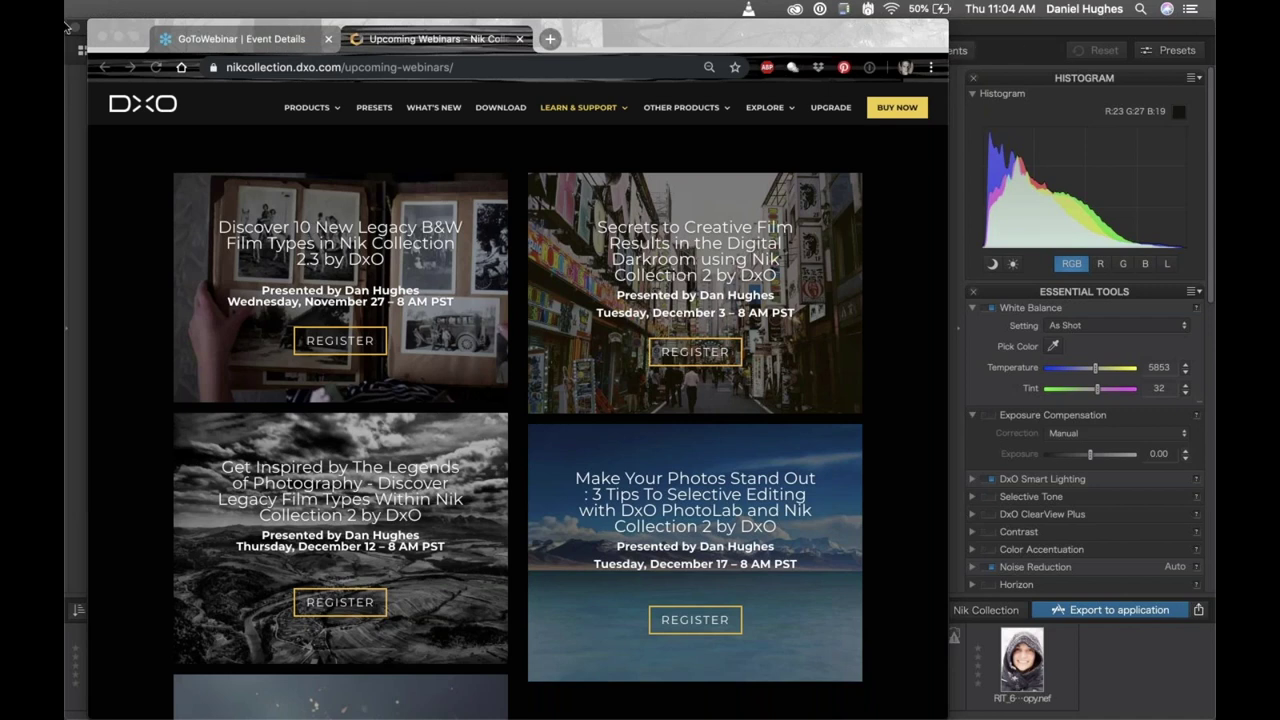
Minimize the Chrome upcoming-webinars page to reveal the DxO PhotoLab image browser.
{"action": "left_click", "coordinate": [119, 38]}
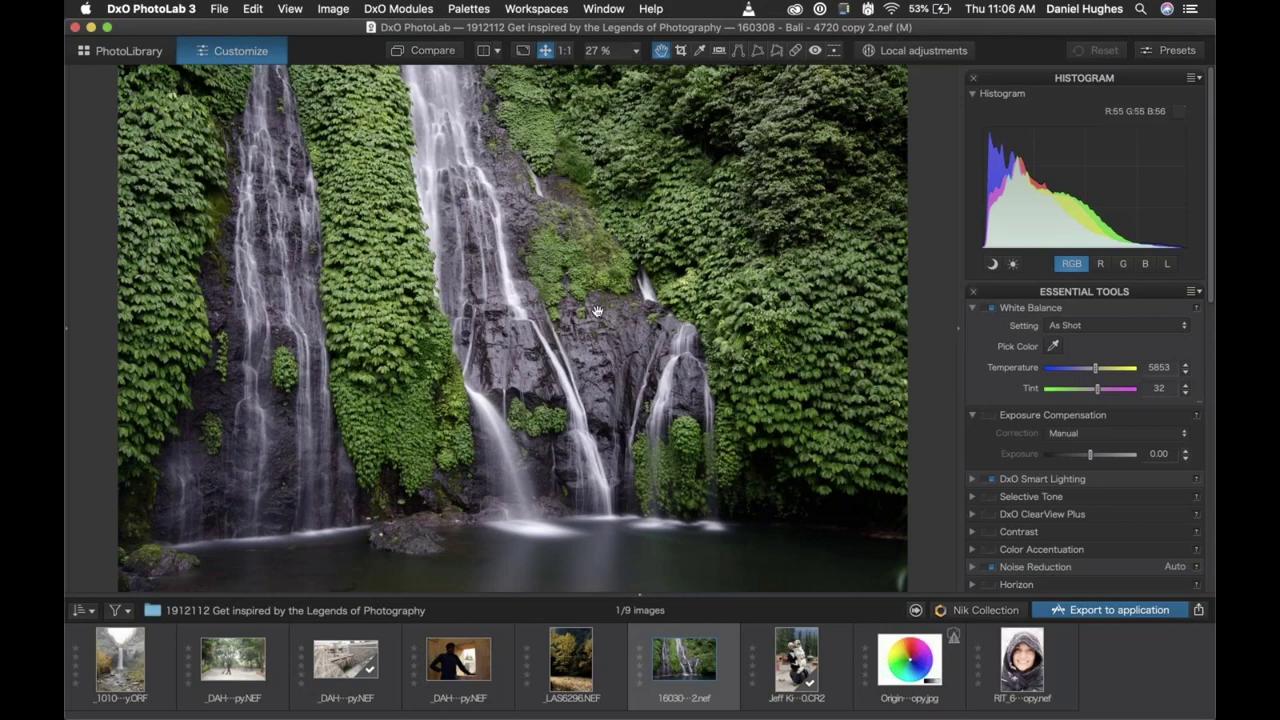
Send the Bali waterfall photo through the Nik Plugin Selector to Silver Efex Pro 2, bringing it forward.
{"action": "left_click", "coordinate": [972, 612]}
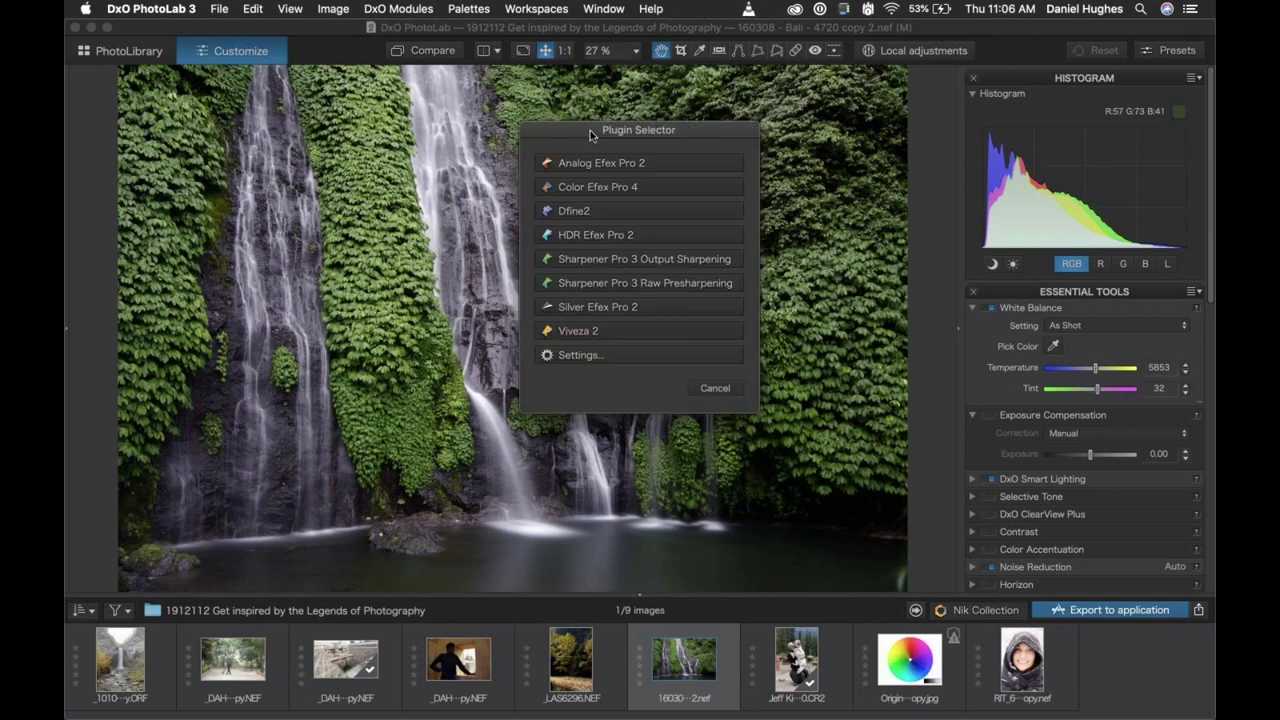
{"action": "left_click_drag", "start_coordinate": [584, 128], "coordinate": [578, 149]}
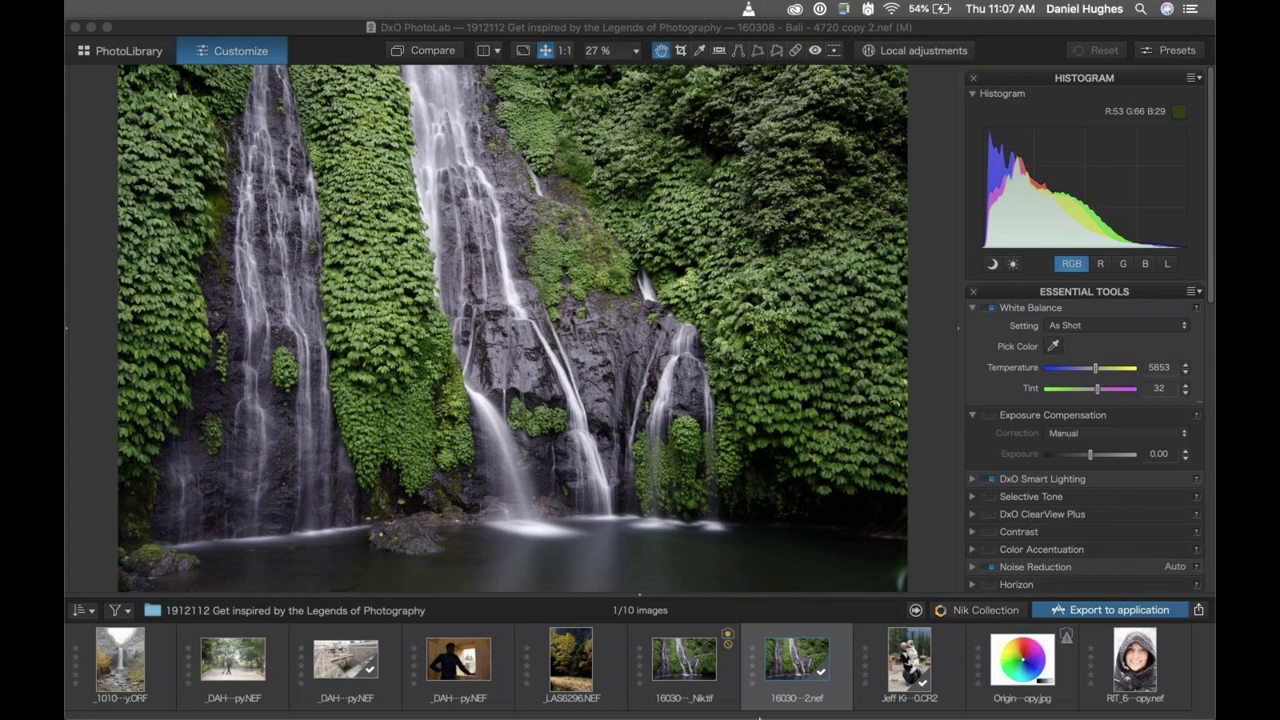
{"action": "mouse_move", "coordinate": [760, 708]}
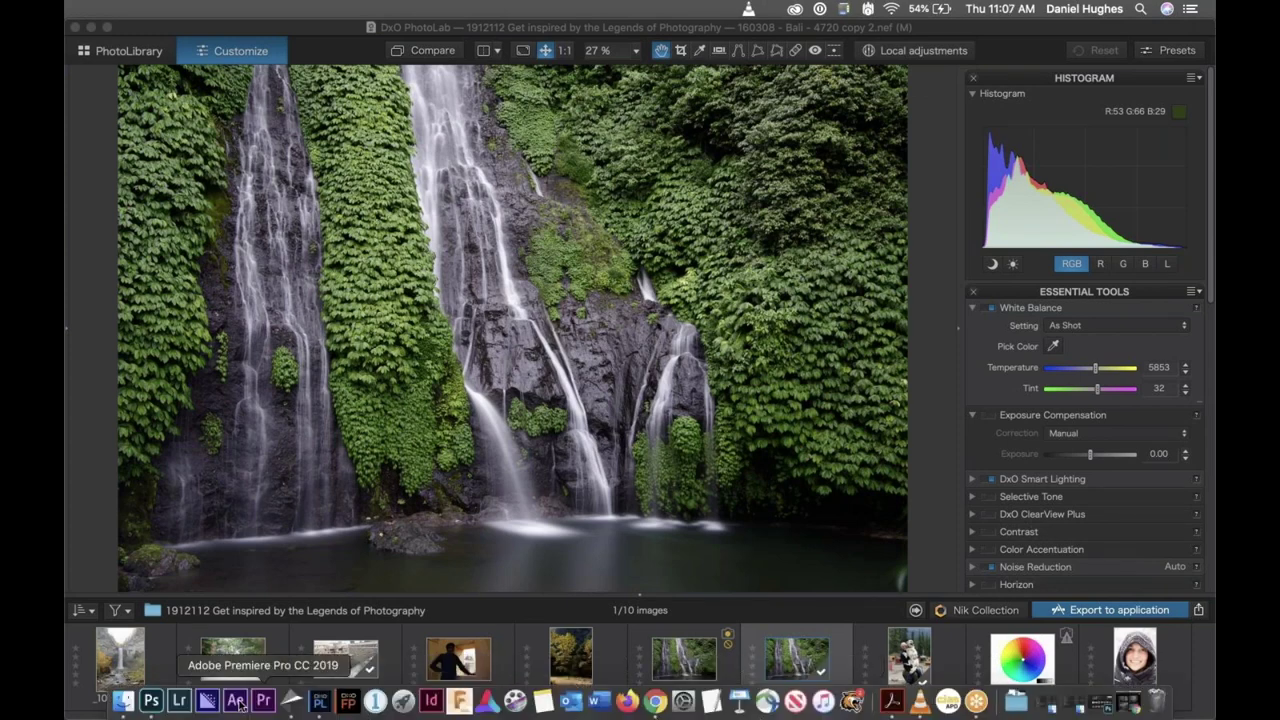
{"action": "left_click", "coordinate": [289, 700]}
{"action": "left_click_drag", "start_coordinate": [342, 68], "coordinate": [304, 49]}
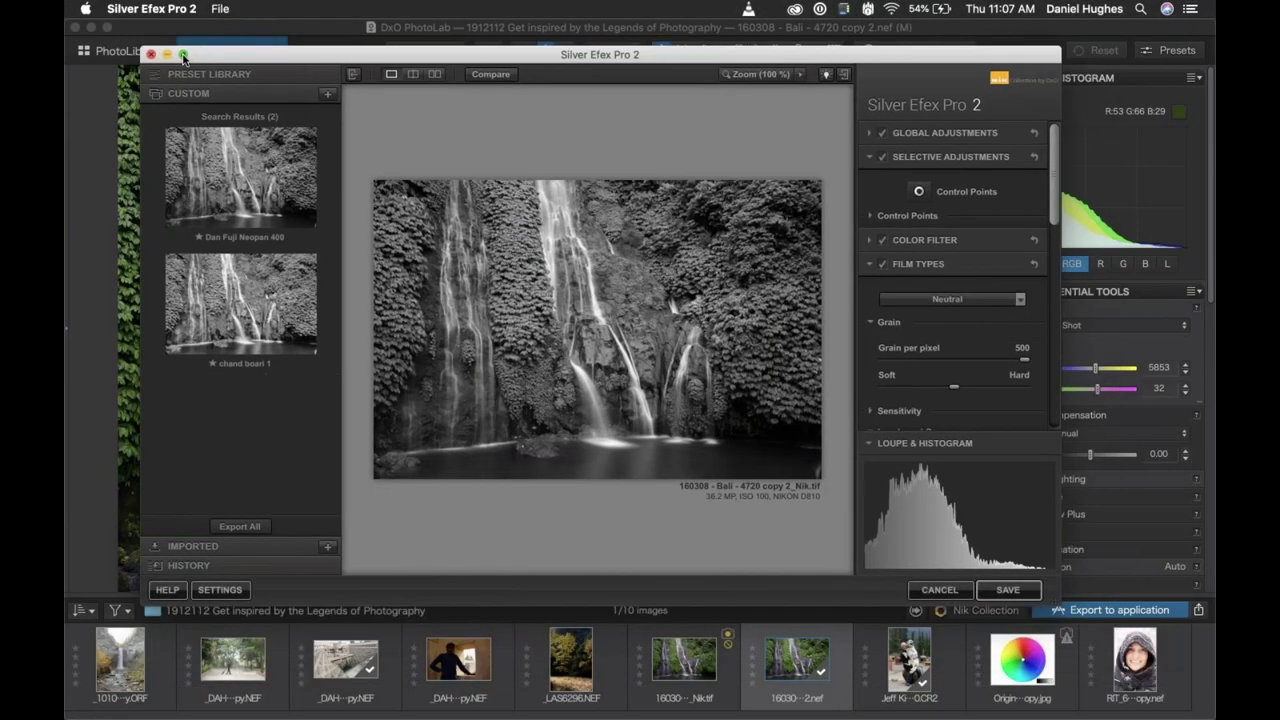
Maximize the Silver Efex Pro 2 editing window to fill the screen.
{"action": "left_click", "coordinate": [183, 55]}
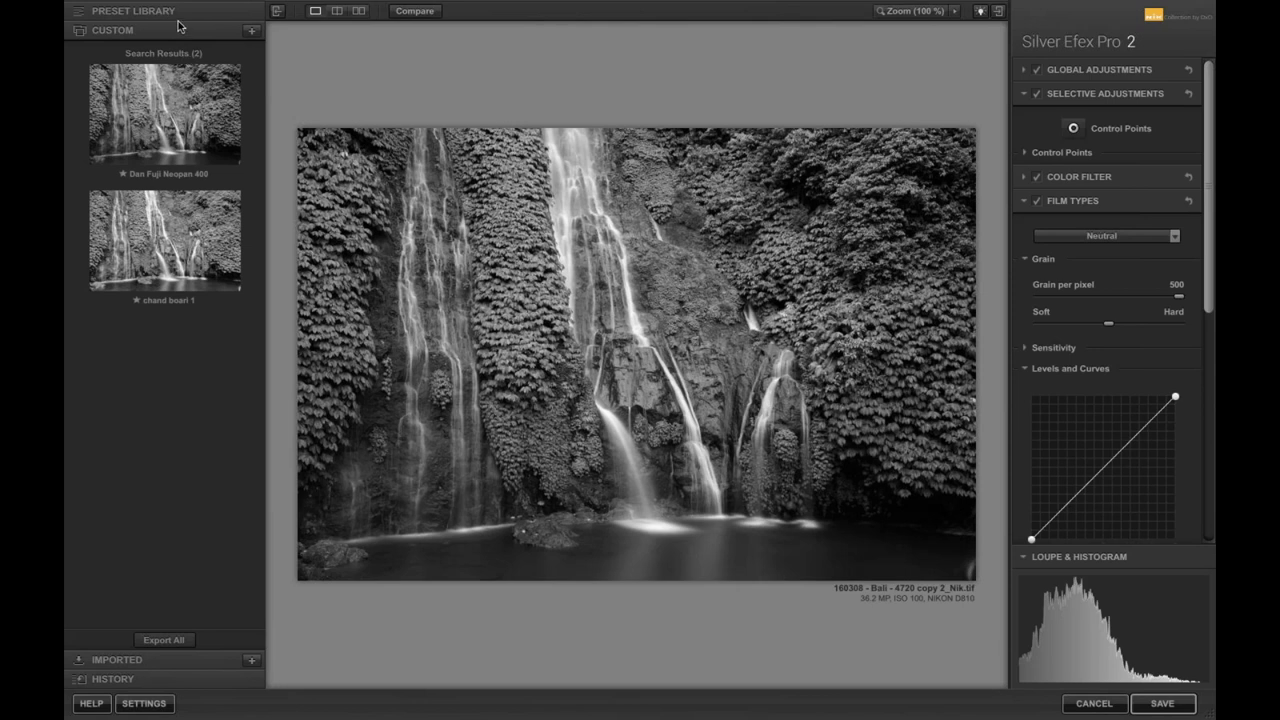
Expand the Preset Library and preview 017 Full Spectrum, 018 Full Spectrum Inverse and 019 Fine Art Process.
{"action": "left_click", "coordinate": [178, 11]}
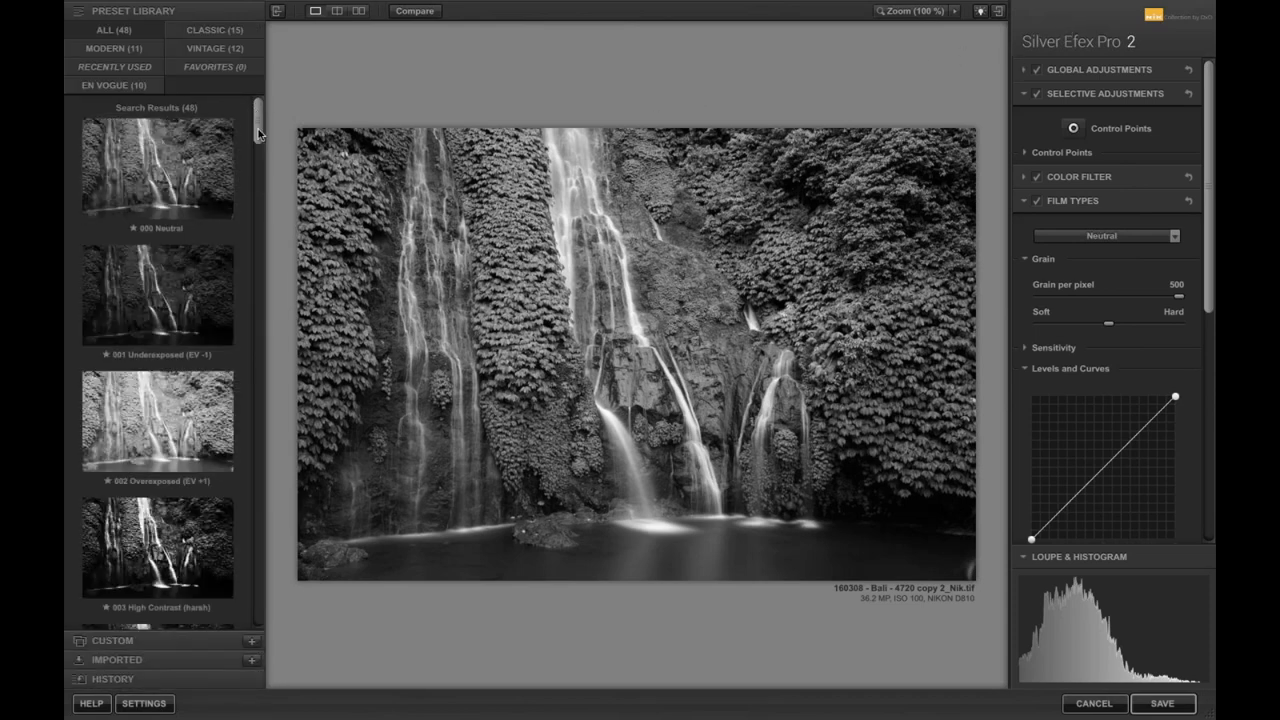
{"action": "scroll", "coordinate": [258, 147], "scroll_direction": "down", "scroll_amount": 1}
{"action": "left_click_drag", "start_coordinate": [258, 147], "coordinate": [257, 287]}
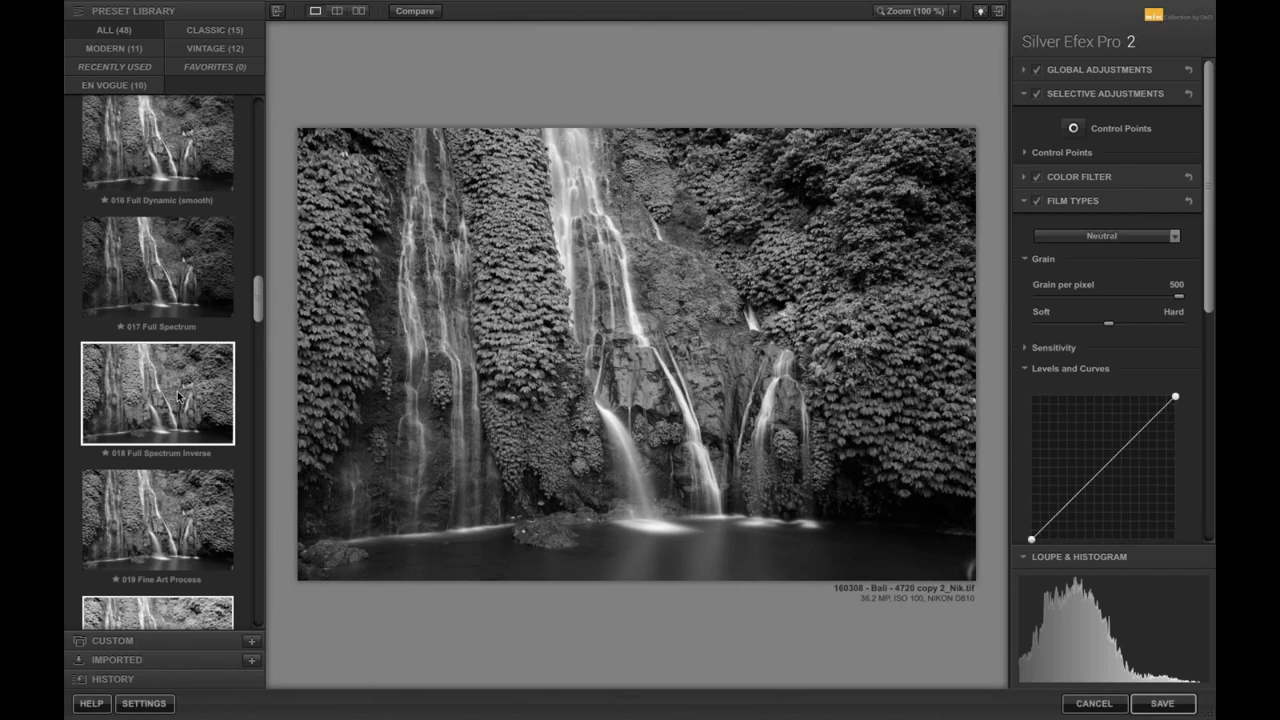
{"action": "left_click", "coordinate": [172, 300]}
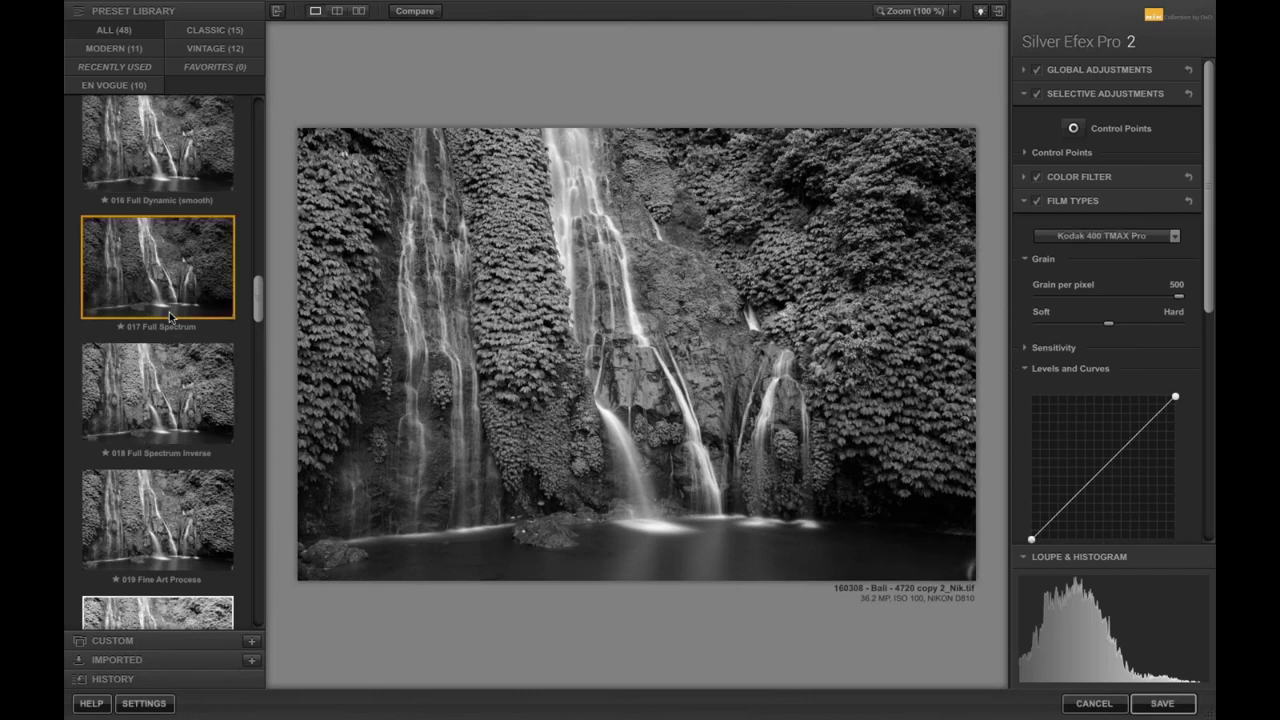
{"action": "left_click", "coordinate": [160, 420]}
{"action": "left_click", "coordinate": [158, 525]}
Preview presets 021 Triste 1 and 023 Wet Rocks, then revert to 000 Neutral.
{"action": "left_click_drag", "start_coordinate": [257, 298], "coordinate": [254, 335]}
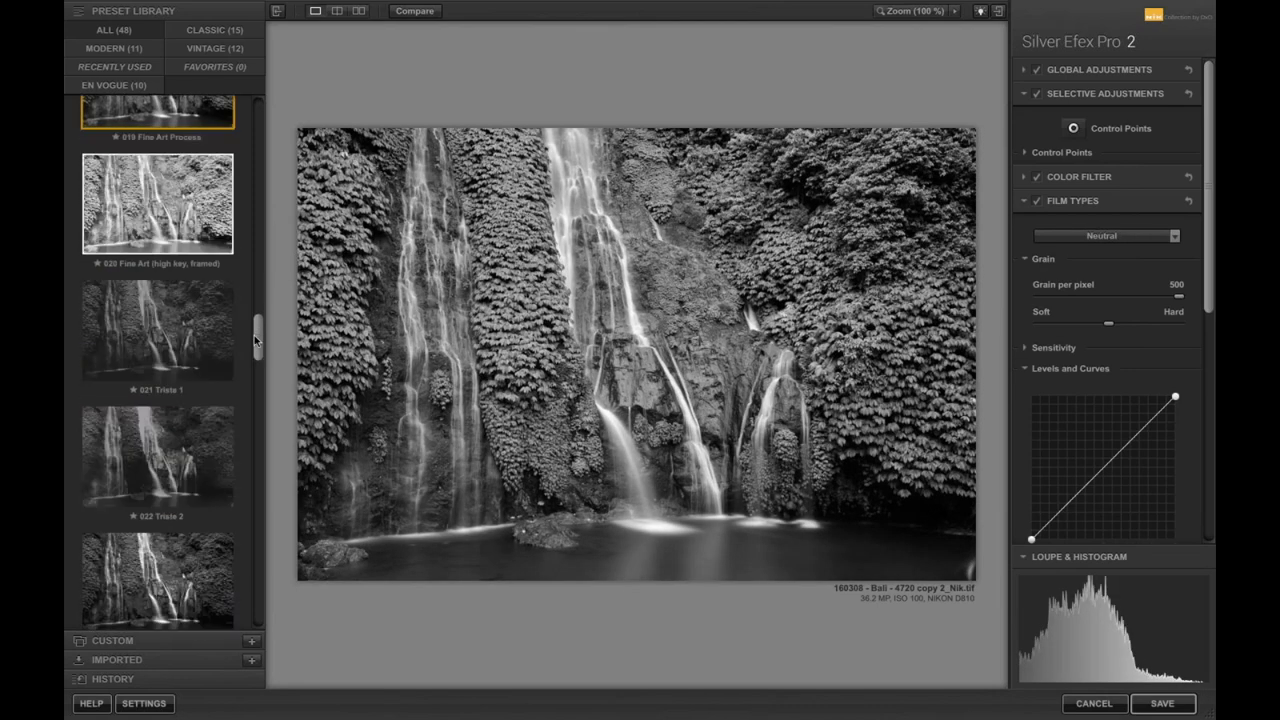
{"action": "left_click", "coordinate": [157, 300]}
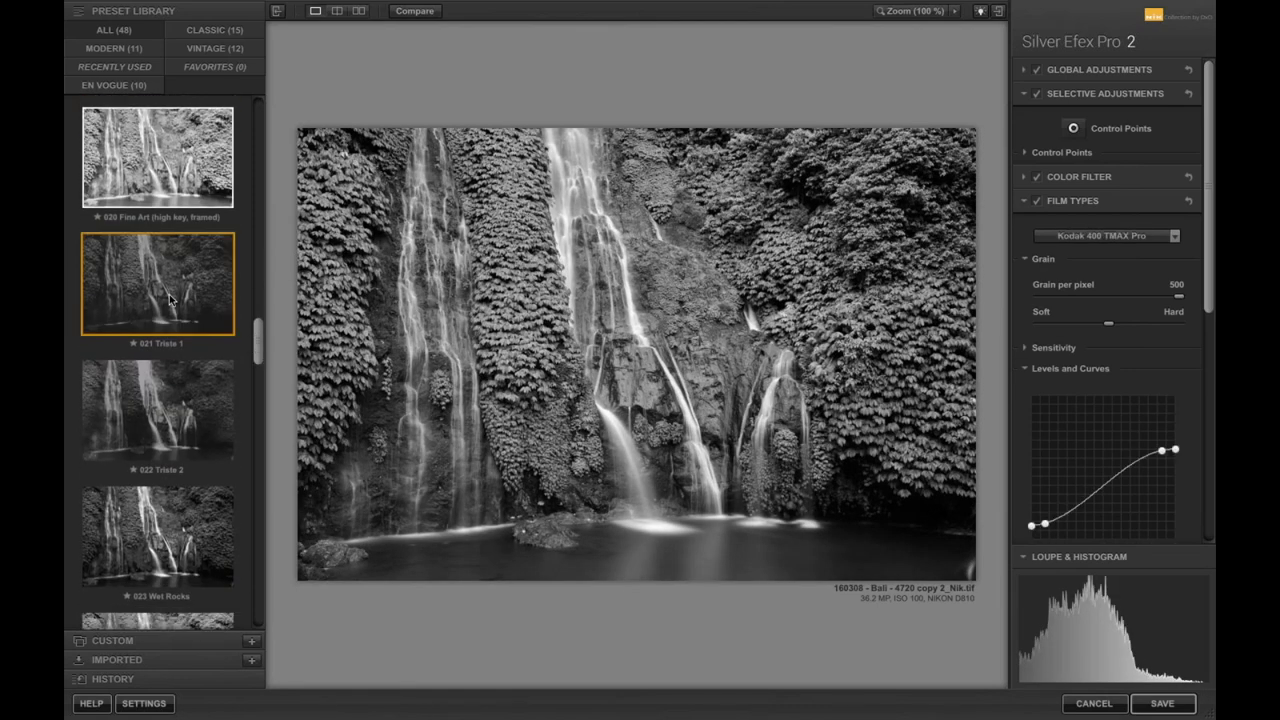
{"action": "scroll", "coordinate": [178, 348], "scroll_direction": "down", "scroll_amount": 2}
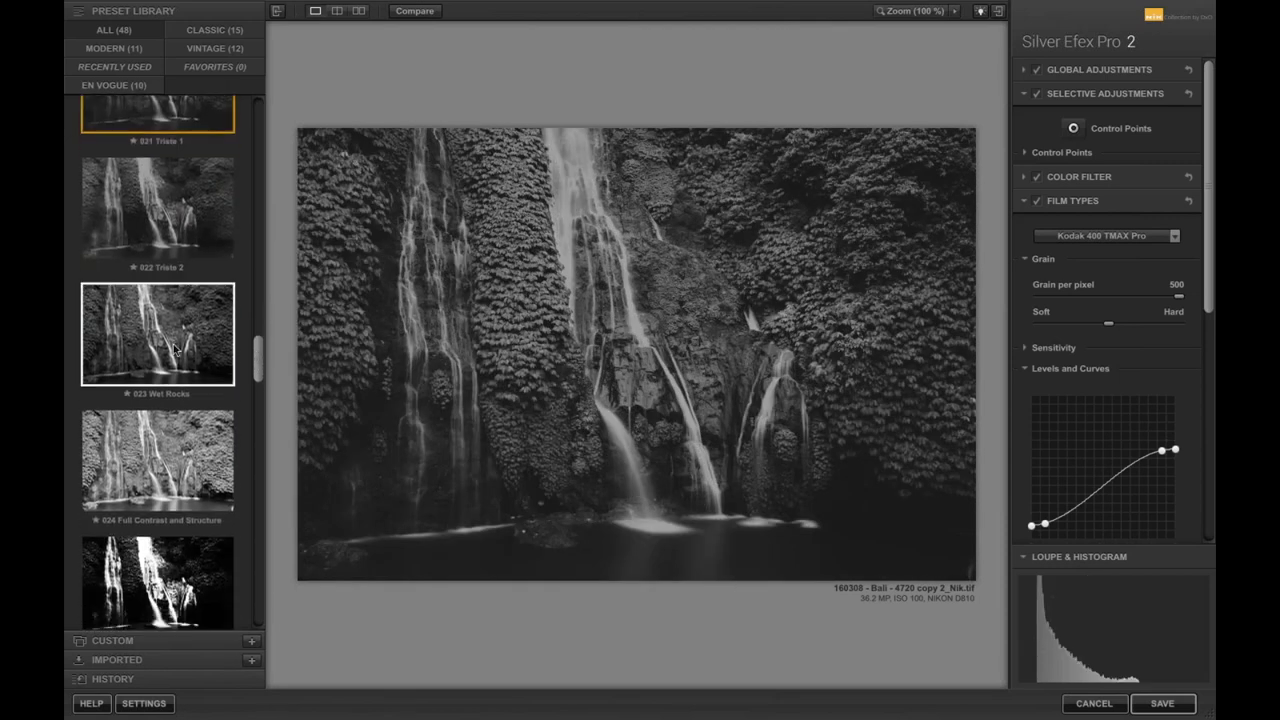
{"action": "left_click", "coordinate": [175, 348]}
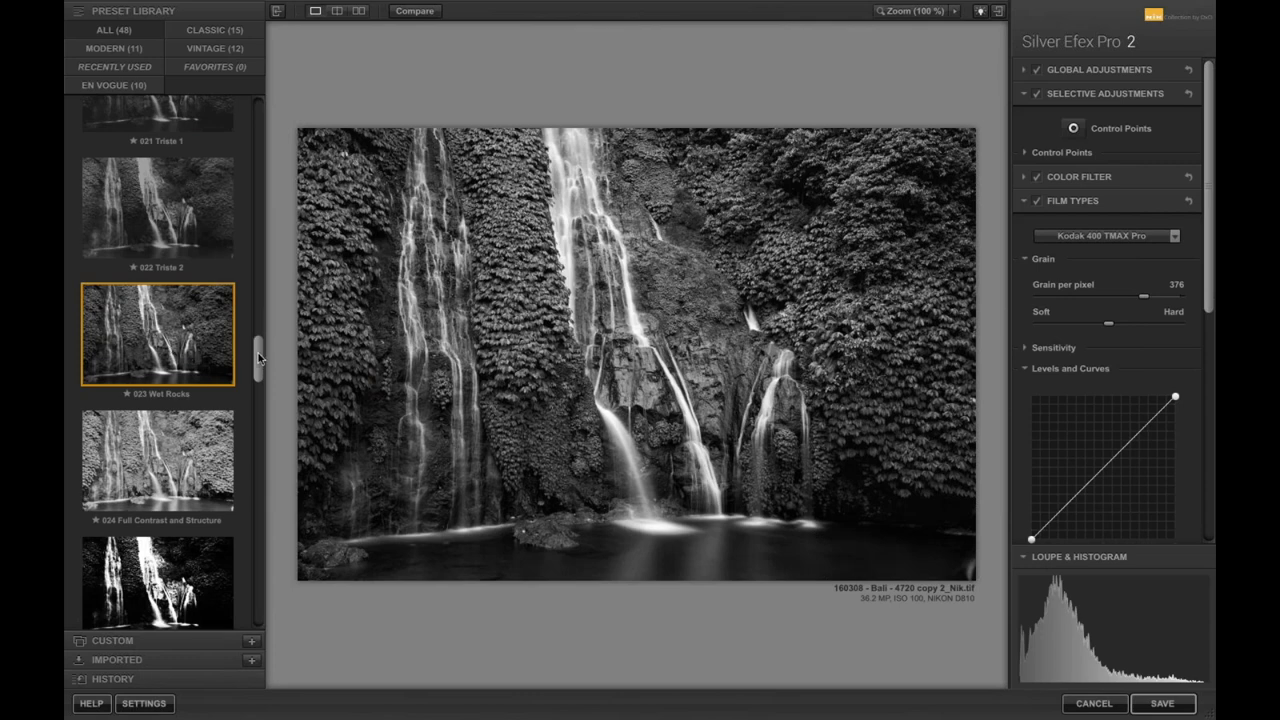
{"action": "left_click_drag", "start_coordinate": [259, 346], "coordinate": [262, 112]}
{"action": "left_click", "coordinate": [168, 172]}
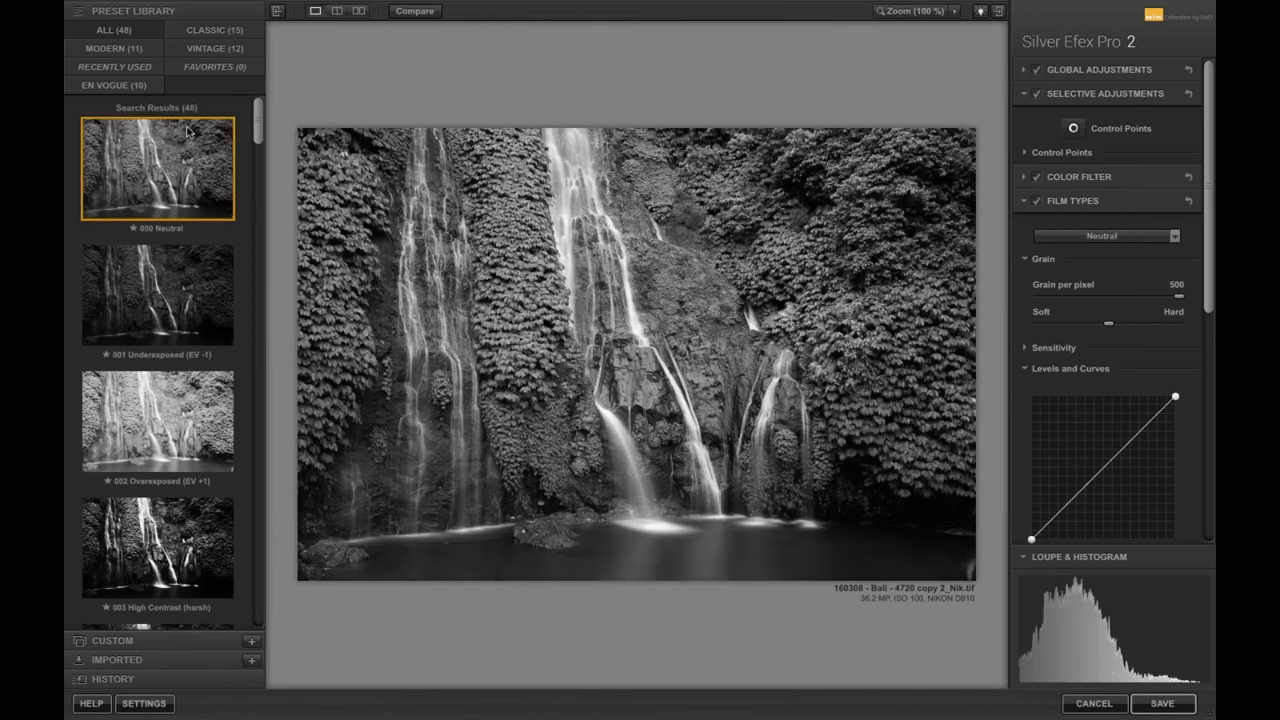
Hide the Preset Library and Levels and Curves panel, then browse the Film Types list.
{"action": "left_click", "coordinate": [277, 13]}
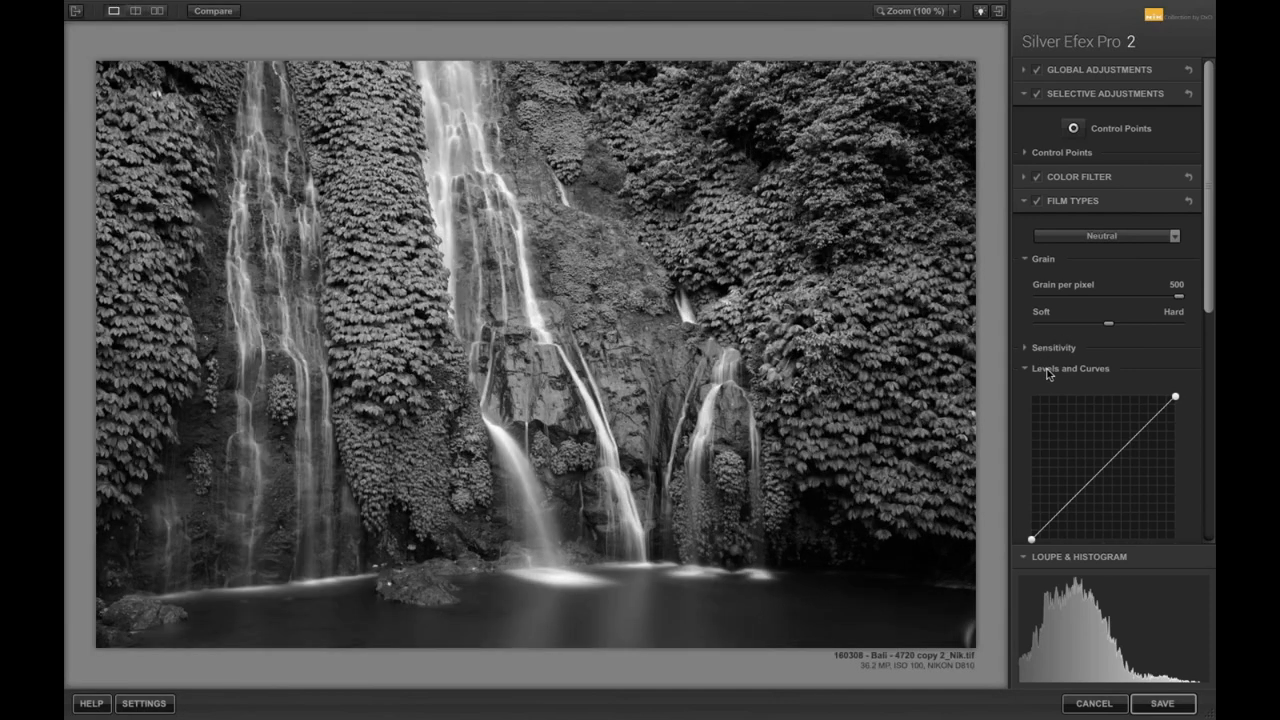
{"action": "left_click", "coordinate": [1048, 372]}
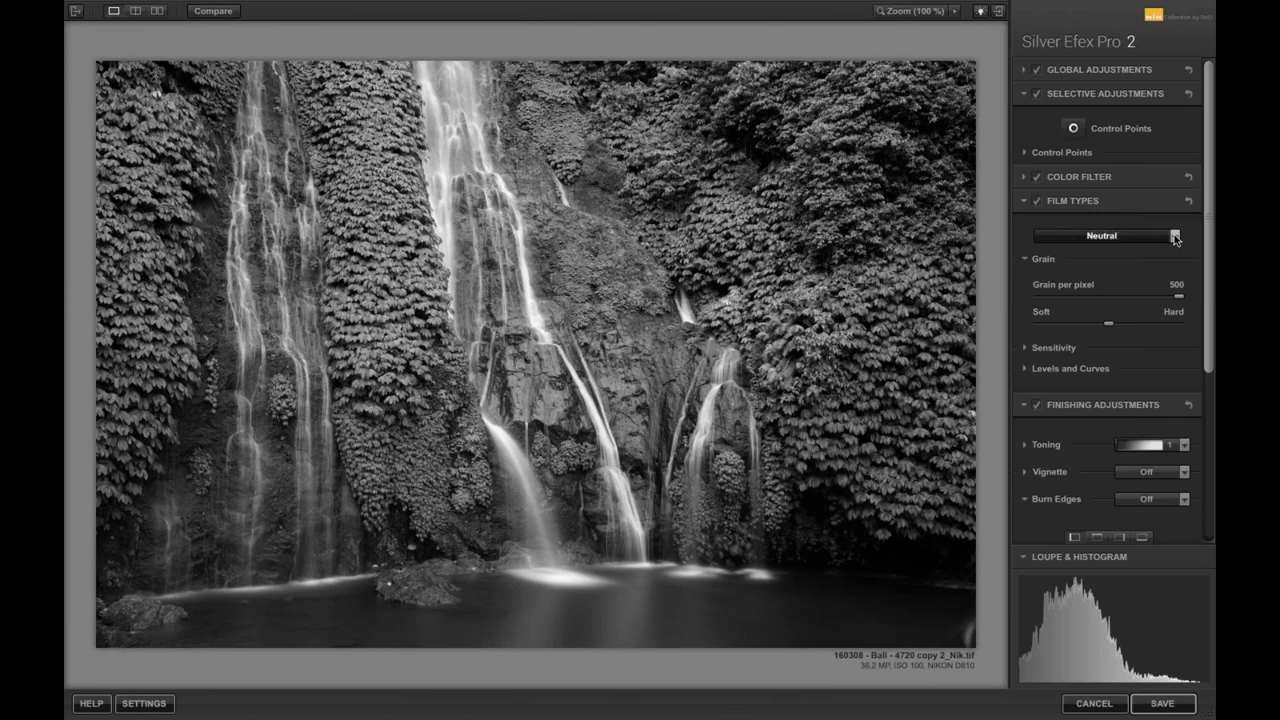
{"action": "left_click", "coordinate": [1175, 237]}
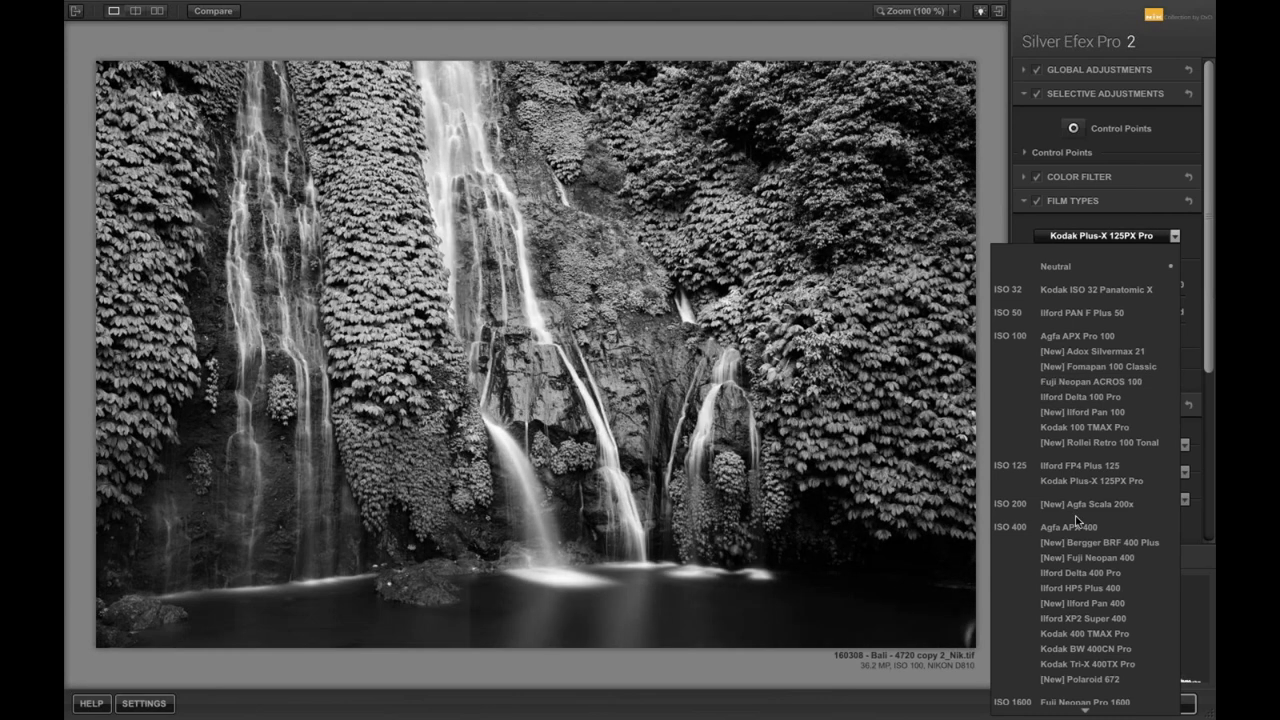
{"action": "scroll", "coordinate": [1075, 525], "scroll_direction": "down", "scroll_amount": 1}
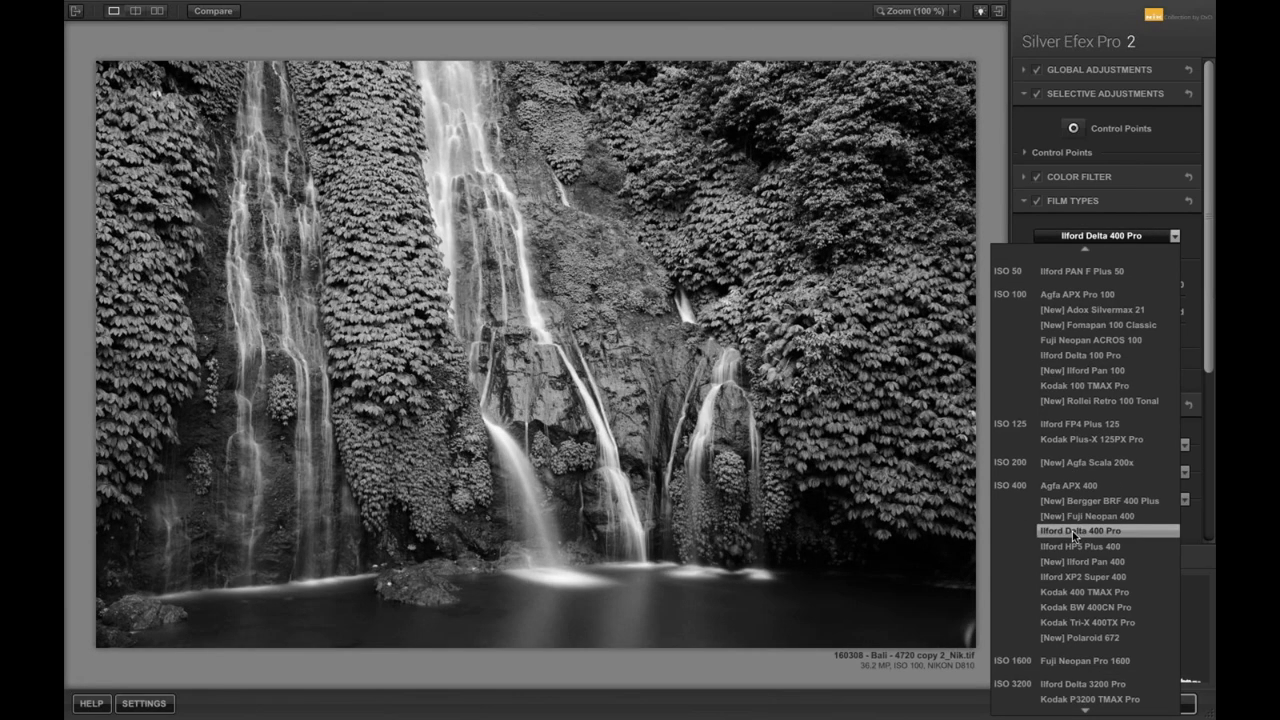
{"action": "scroll", "coordinate": [1072, 531], "scroll_direction": "down", "scroll_amount": 3}
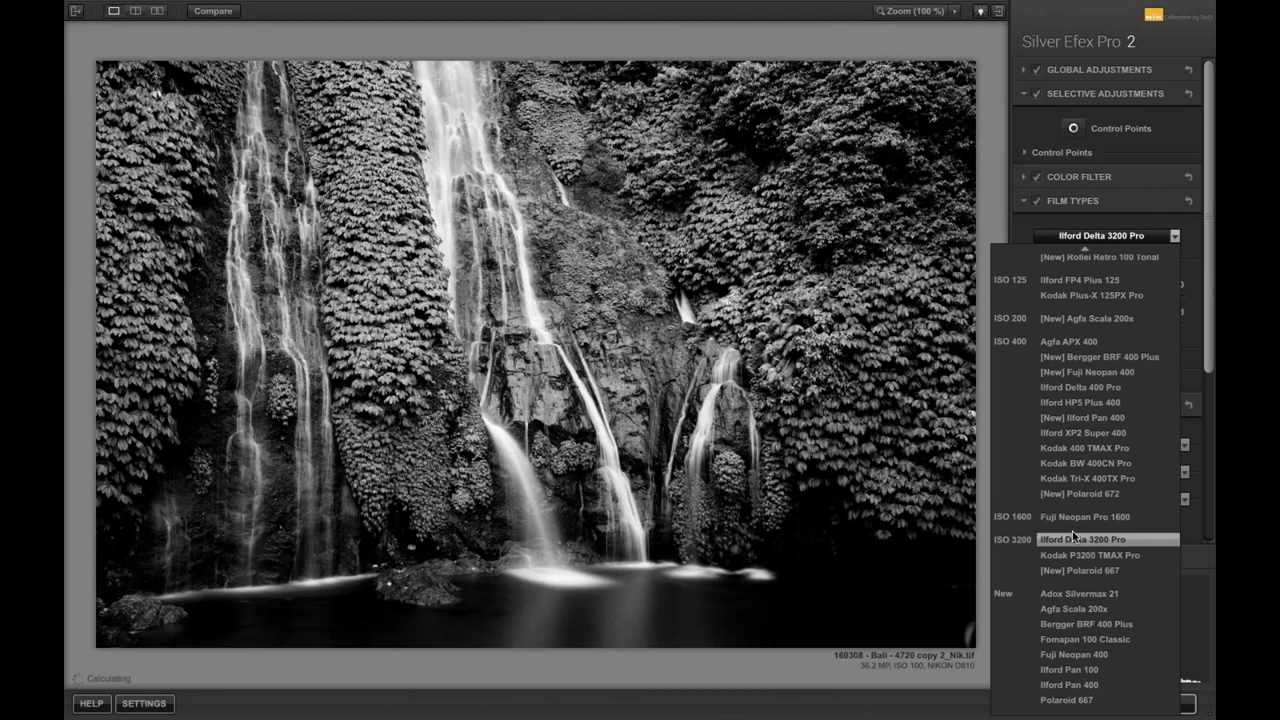
{"action": "scroll", "coordinate": [1072, 531], "scroll_direction": "down", "scroll_amount": 1}
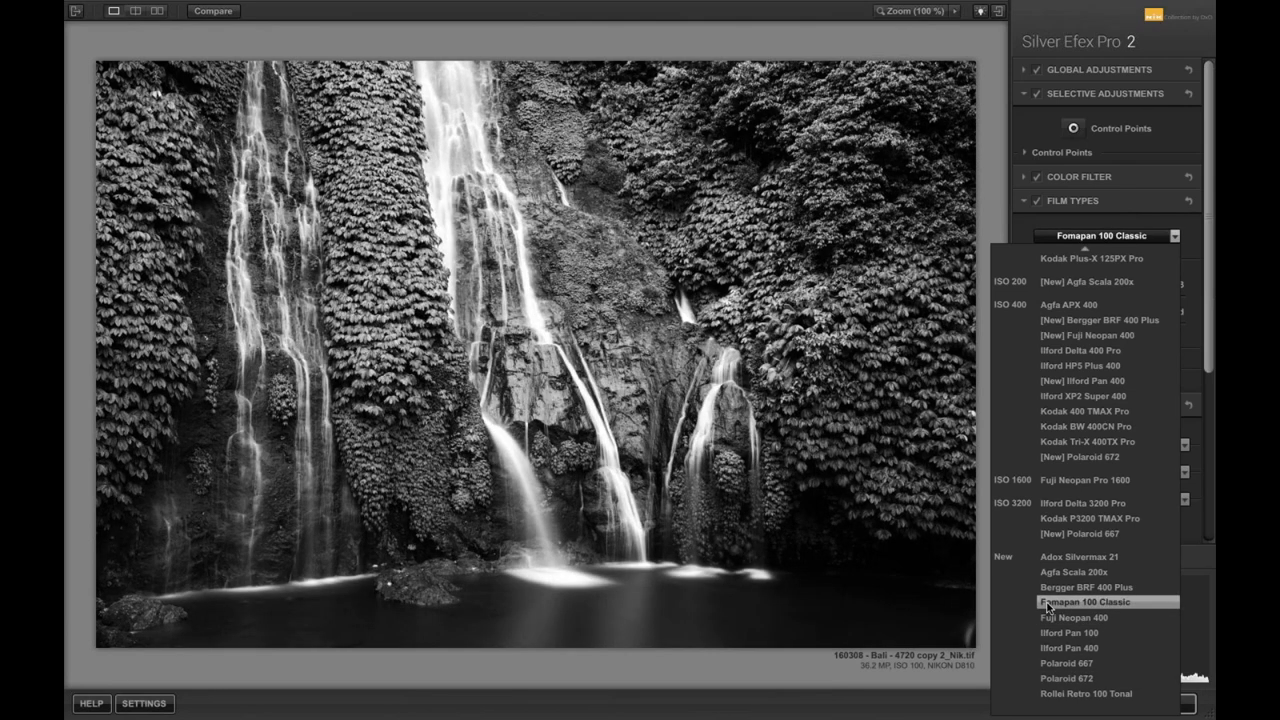
Choose Fomapan 100 Classic and inspect its grain of 378 and colour sensitivity values.
{"action": "left_click", "coordinate": [1047, 602]}
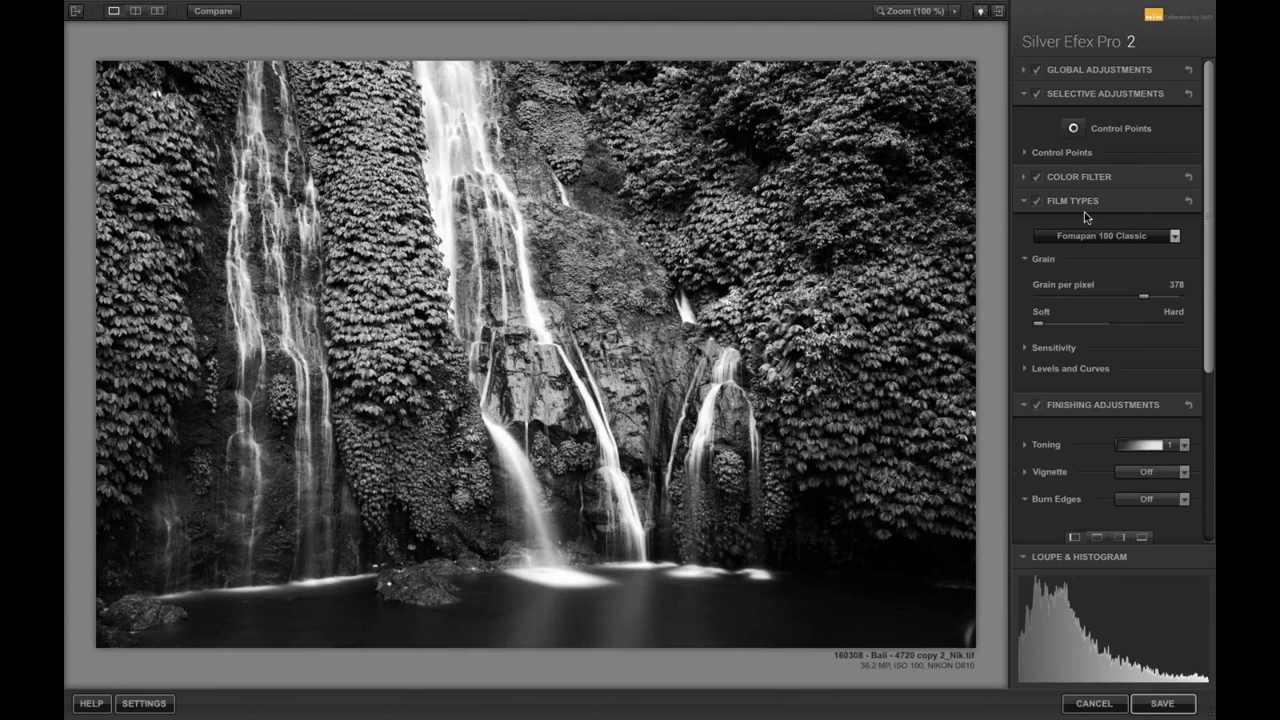
{"action": "left_click", "coordinate": [1101, 404]}
{"action": "left_click", "coordinate": [1040, 258]}
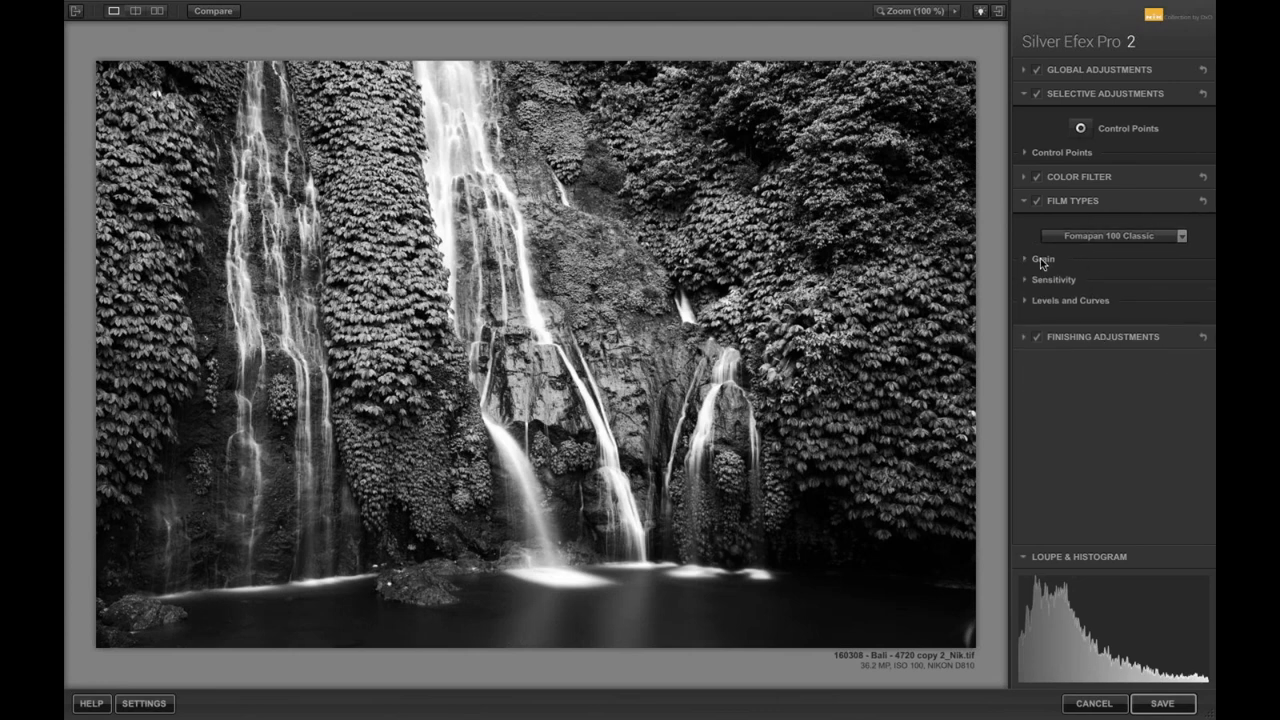
{"action": "left_click", "coordinate": [1040, 258]}
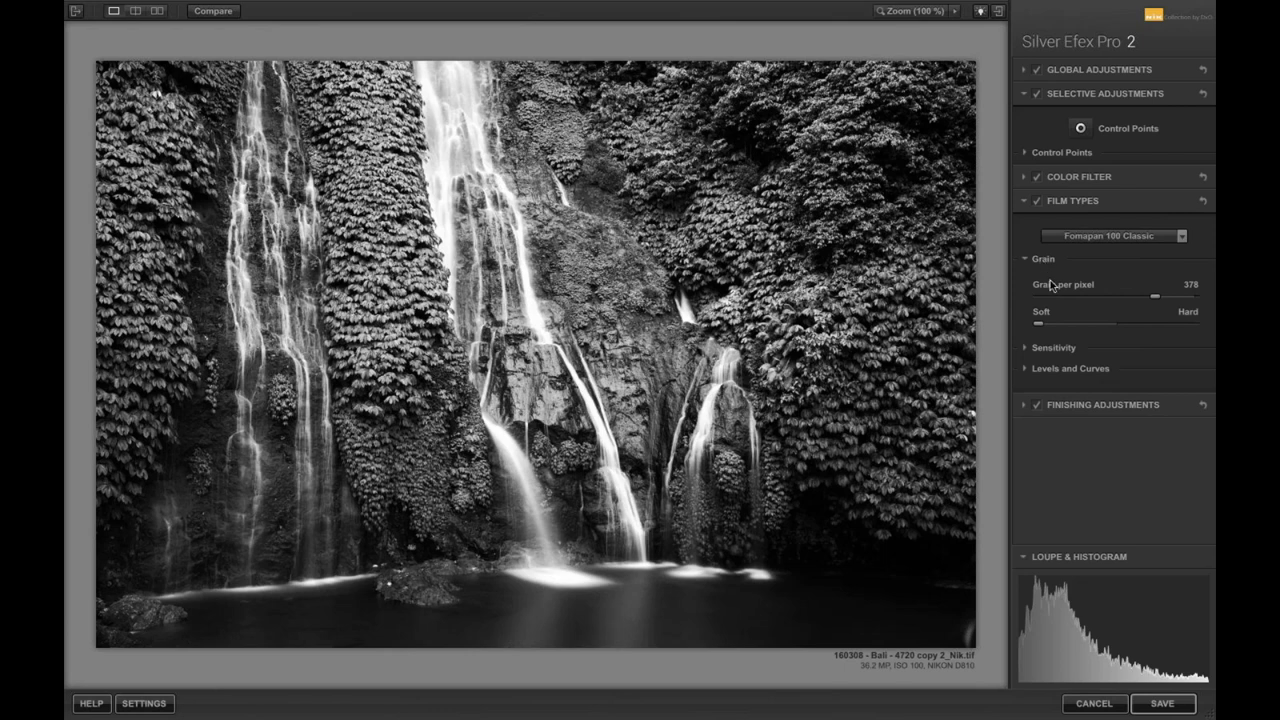
{"action": "left_click", "coordinate": [1041, 349]}
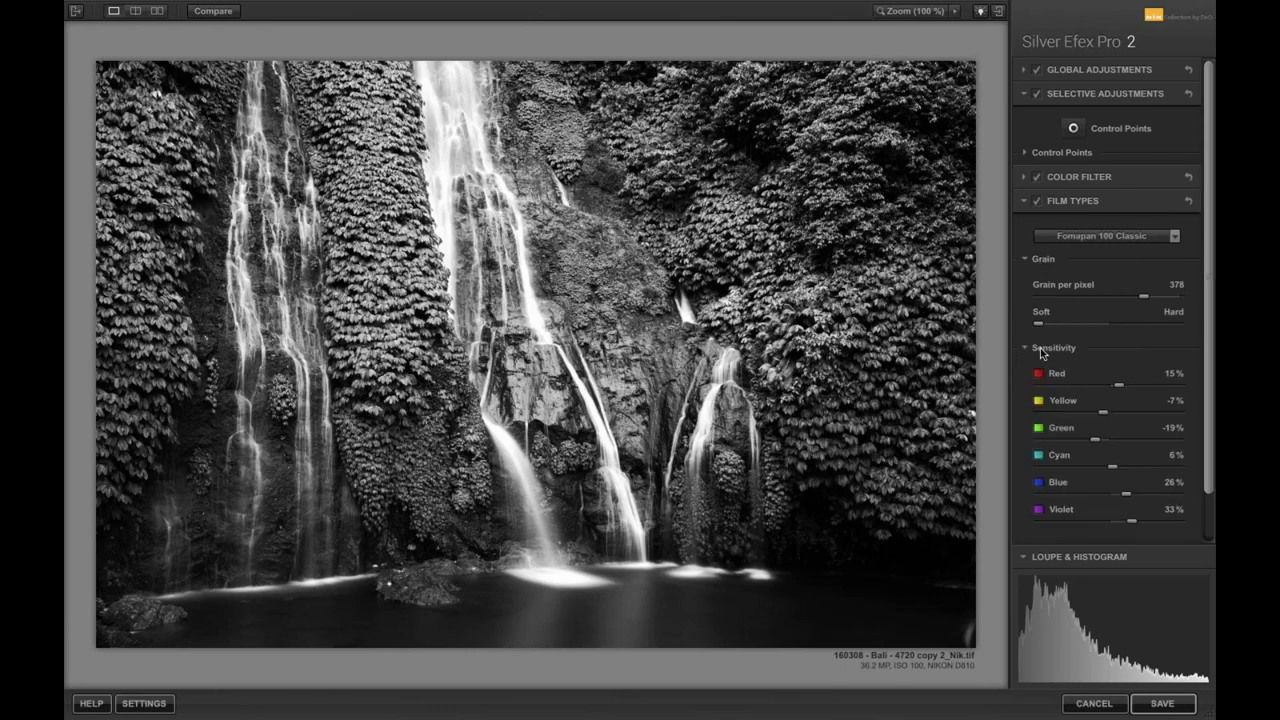
{"action": "scroll", "coordinate": [1042, 352], "scroll_direction": "down", "scroll_amount": 2}
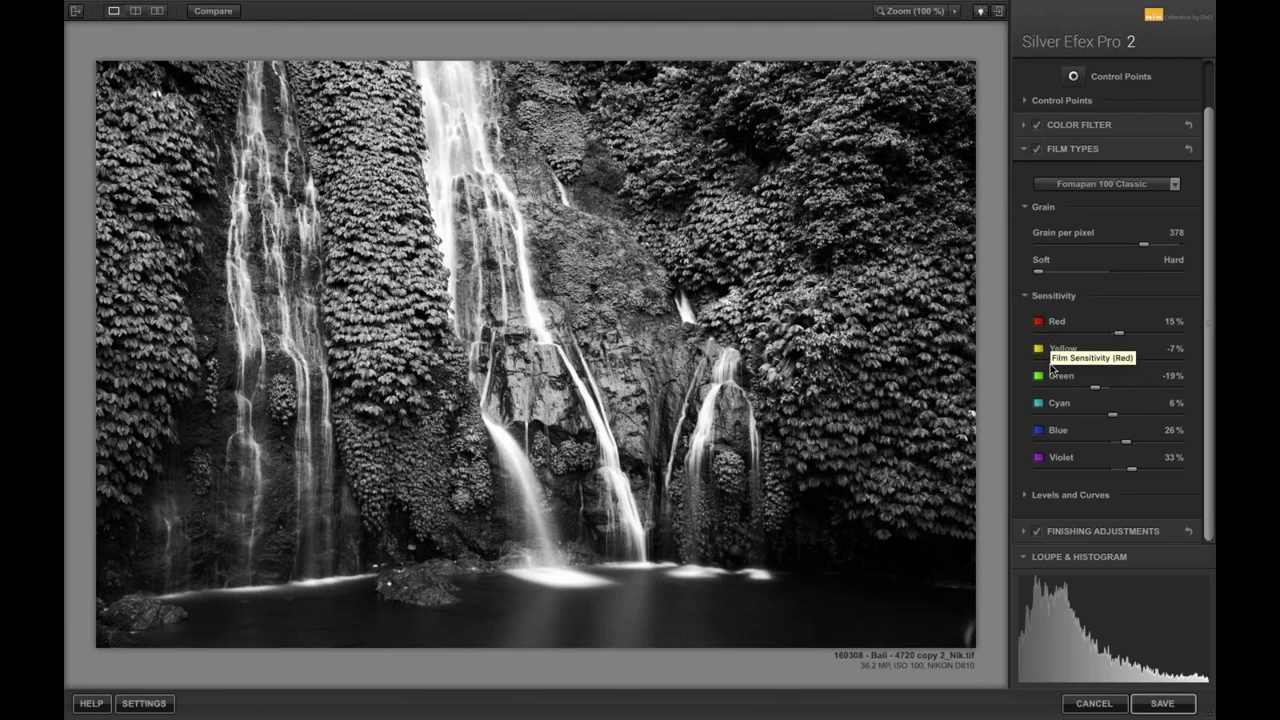
Expand the Fomapan film's tone curve in Levels and Curves, then collapse it again.
{"action": "left_click", "coordinate": [1070, 494]}
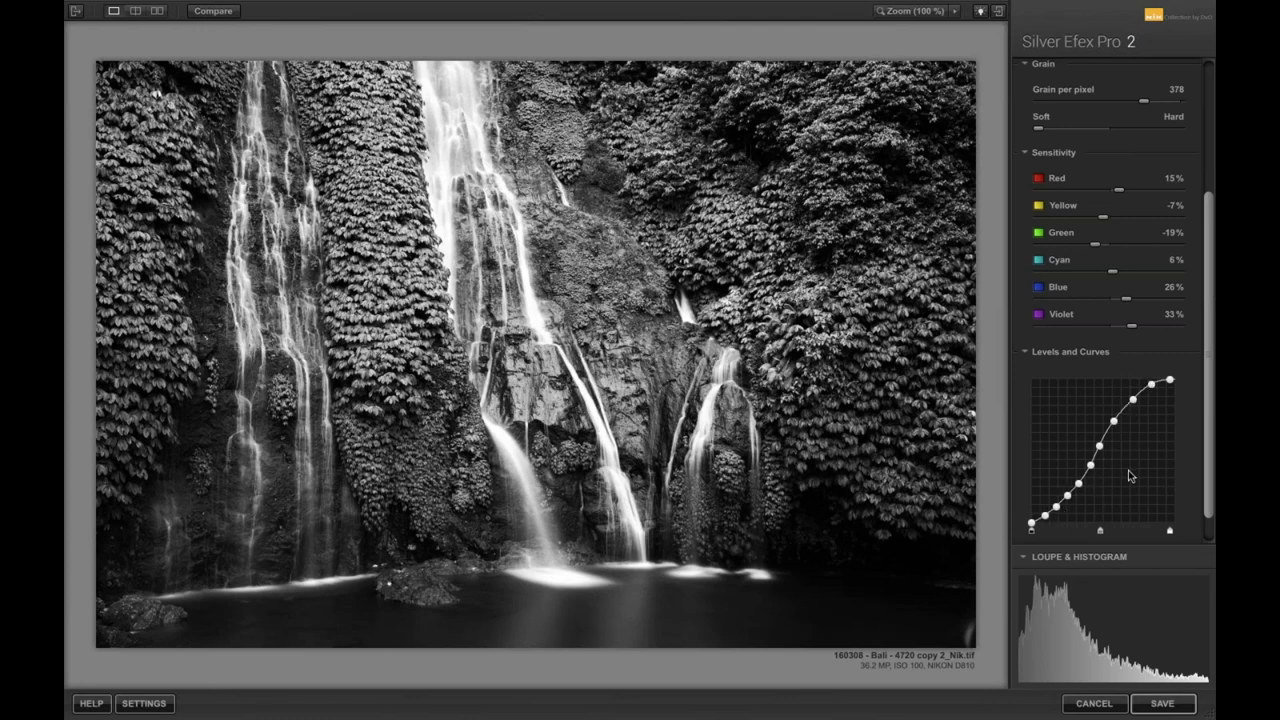
{"action": "scroll", "coordinate": [1128, 470], "scroll_direction": "up", "scroll_amount": 3}
{"action": "scroll", "coordinate": [1128, 475], "scroll_direction": "up", "scroll_amount": 1}
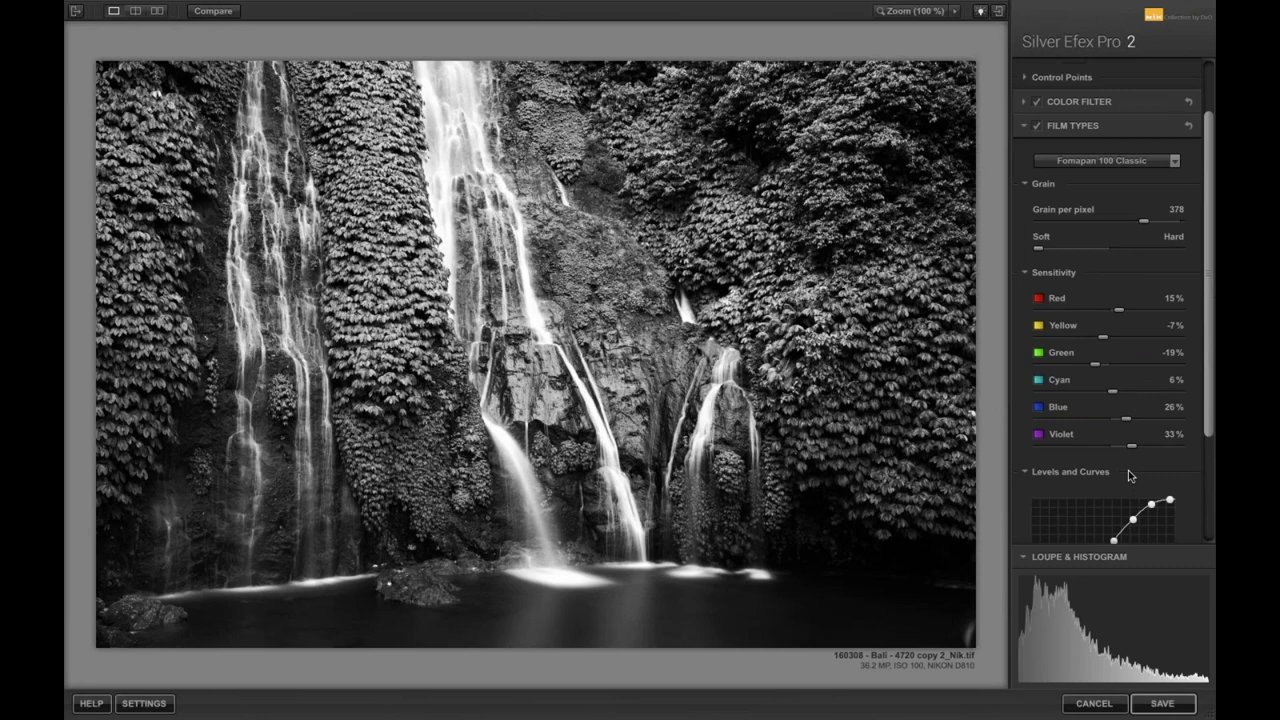
{"action": "left_click", "coordinate": [1128, 473]}
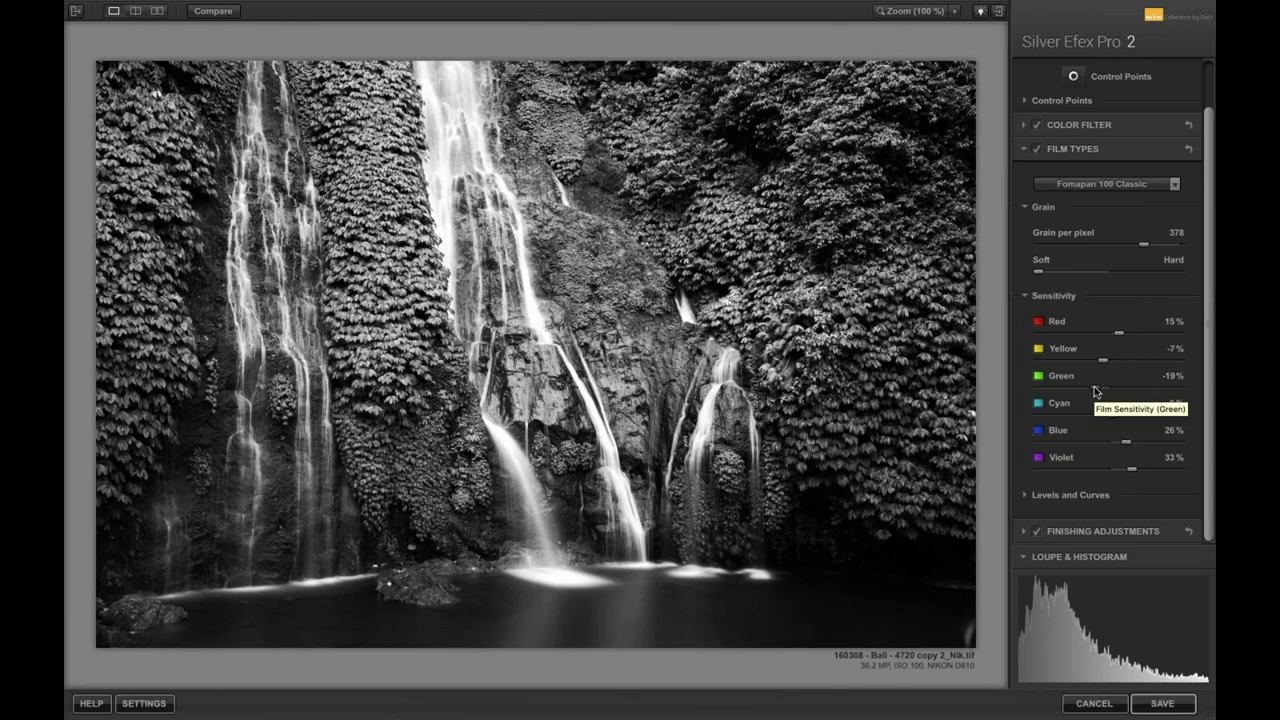
Try Green sensitivity at 38% and 100%, settling on Green -18% and Yellow 2%.
{"action": "left_click_drag", "start_coordinate": [1093, 390], "coordinate": [1176, 387]}
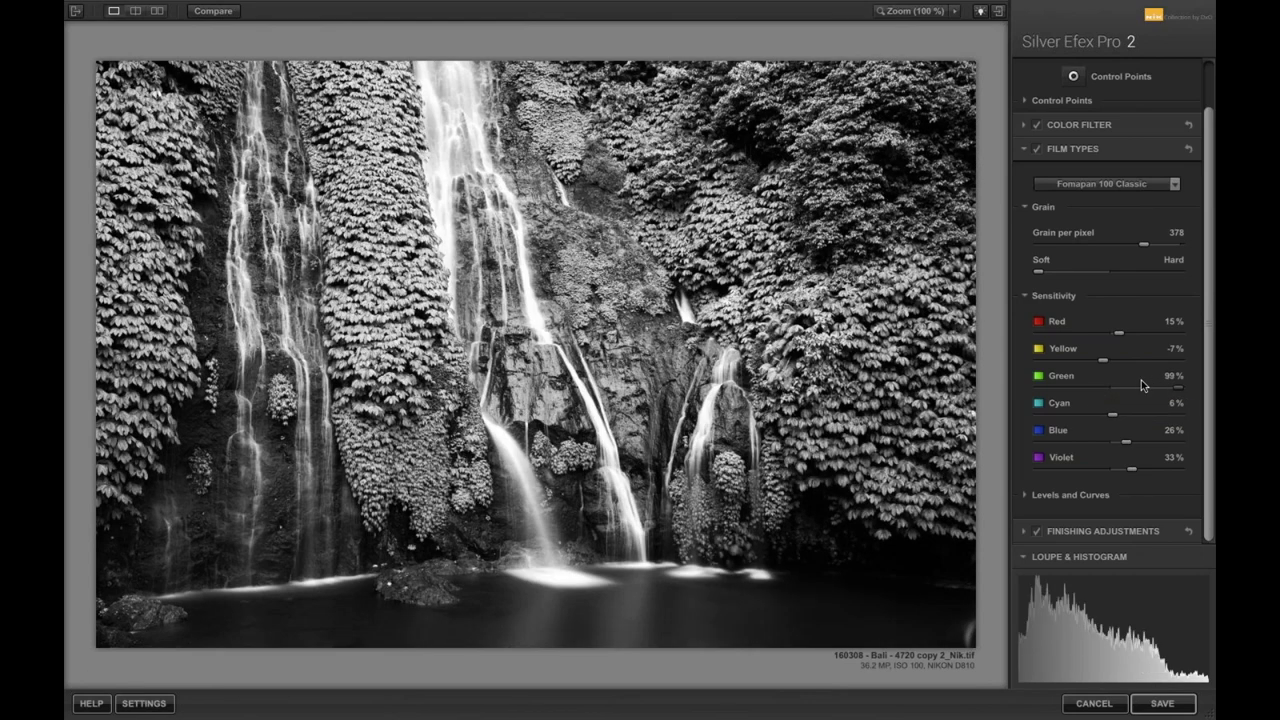
{"action": "left_click", "coordinate": [1141, 380]}
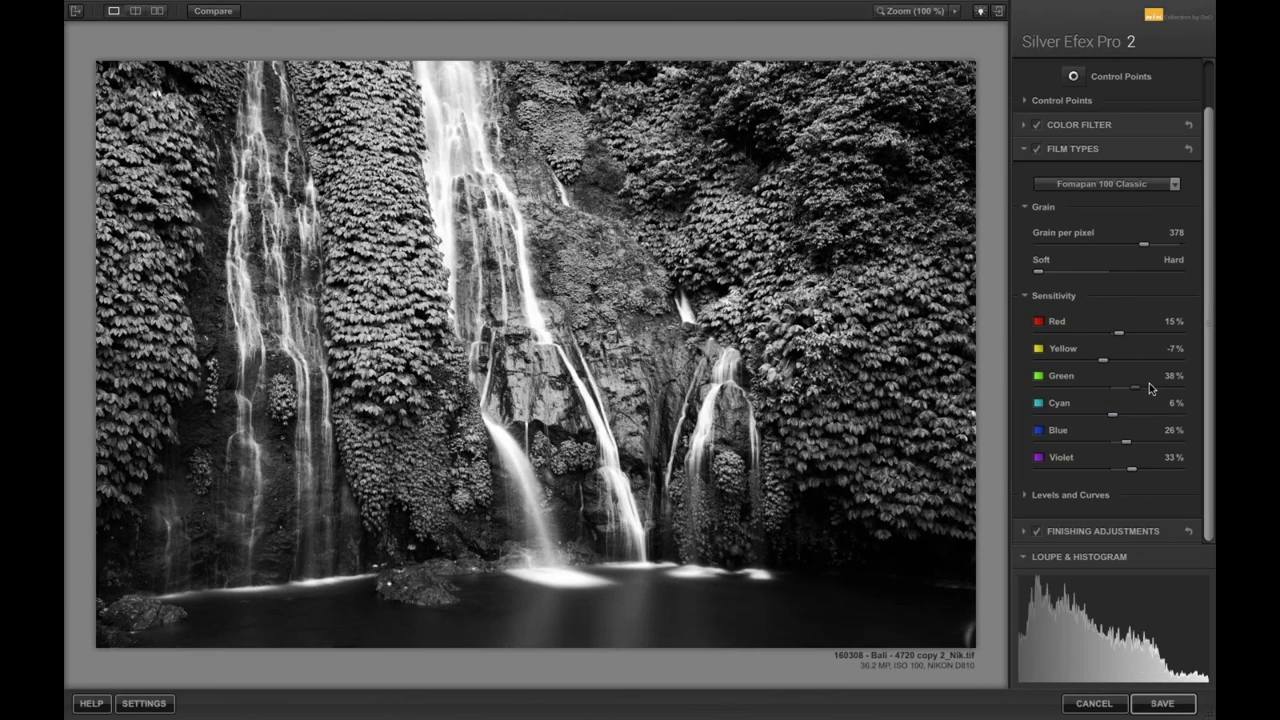
{"action": "left_click_drag", "start_coordinate": [1149, 383], "coordinate": [1212, 380]}
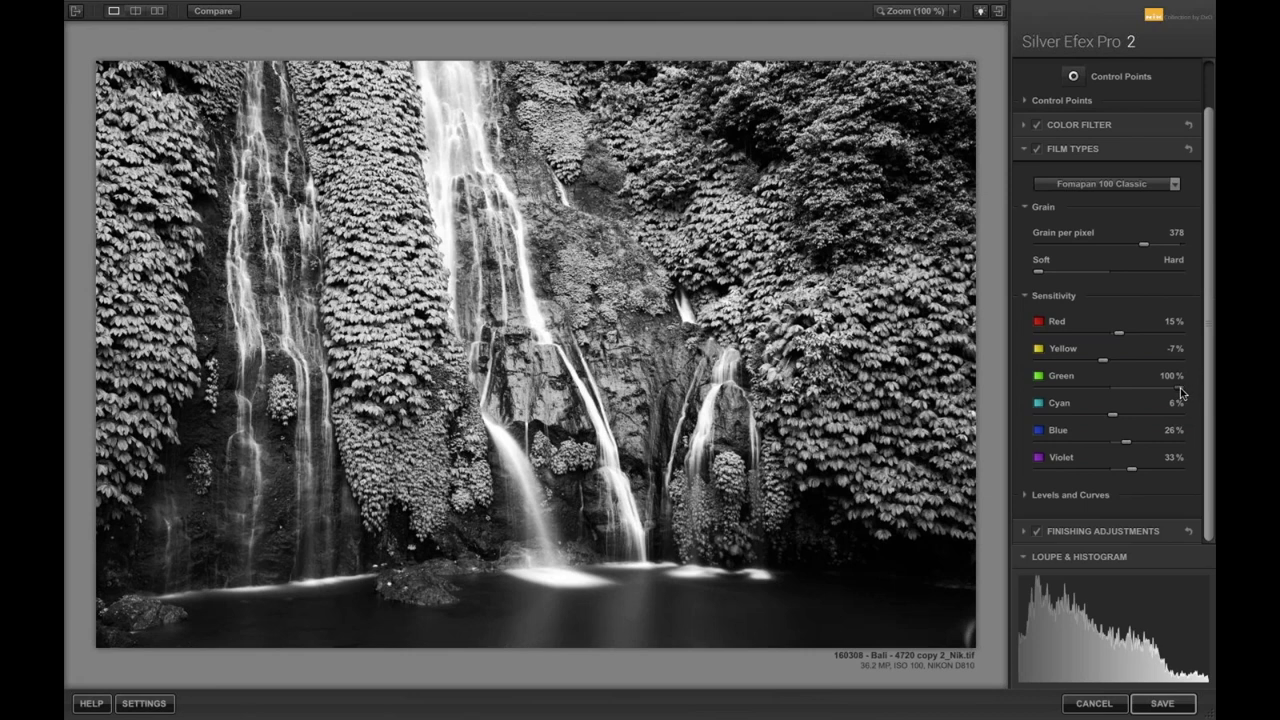
{"action": "left_click_drag", "start_coordinate": [1180, 388], "coordinate": [1110, 365]}
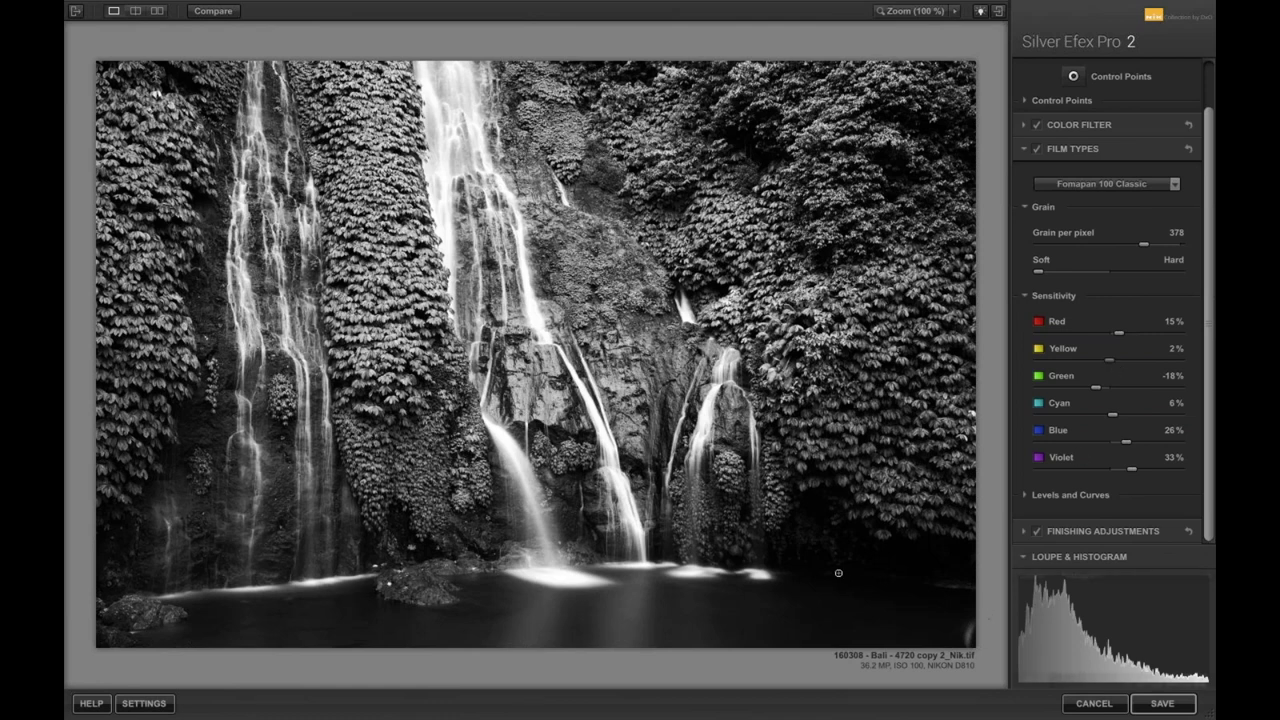
Add enlarged control points on the pool and the central waterfall.
{"action": "left_click", "coordinate": [859, 599]}
{"action": "left_click_drag", "start_coordinate": [899, 599], "coordinate": [933, 617]}
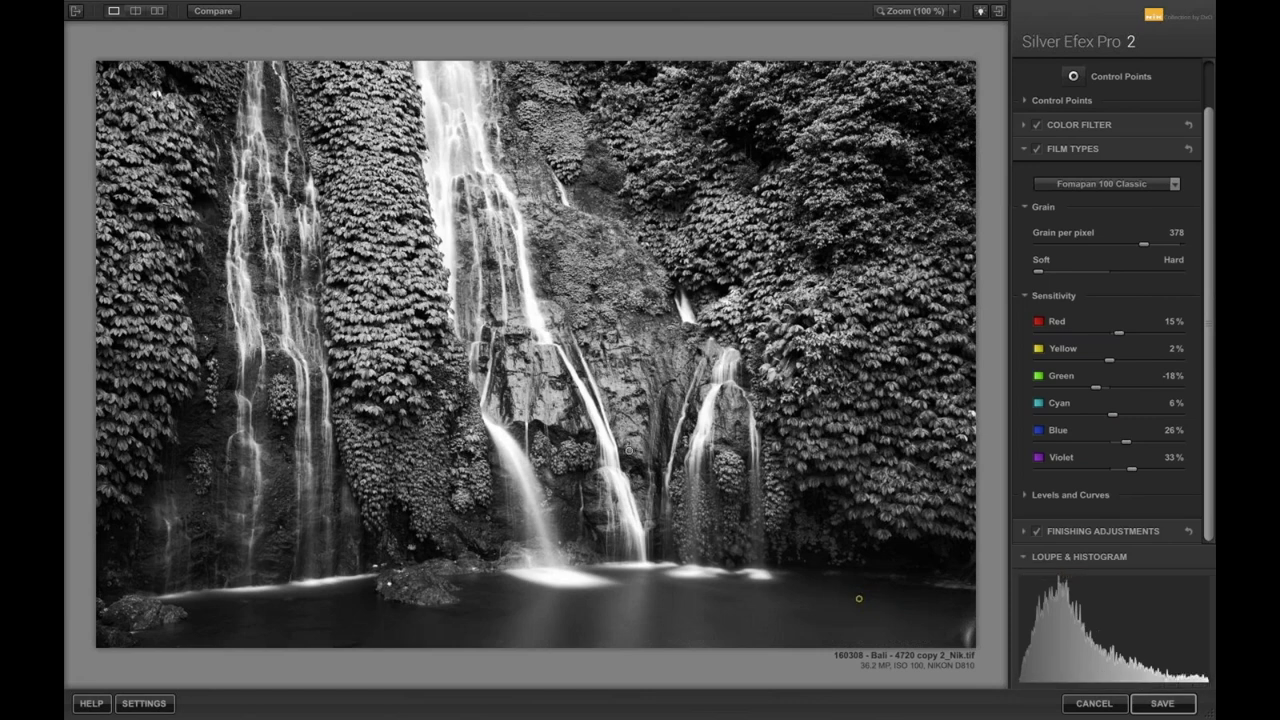
{"action": "left_click", "coordinate": [484, 245]}
{"action": "left_click_drag", "start_coordinate": [524, 246], "coordinate": [558, 287]}
Raise the waterfall point's Contrast to 25% and duplicate it onto the left vines.
{"action": "left_click", "coordinate": [505, 297]}
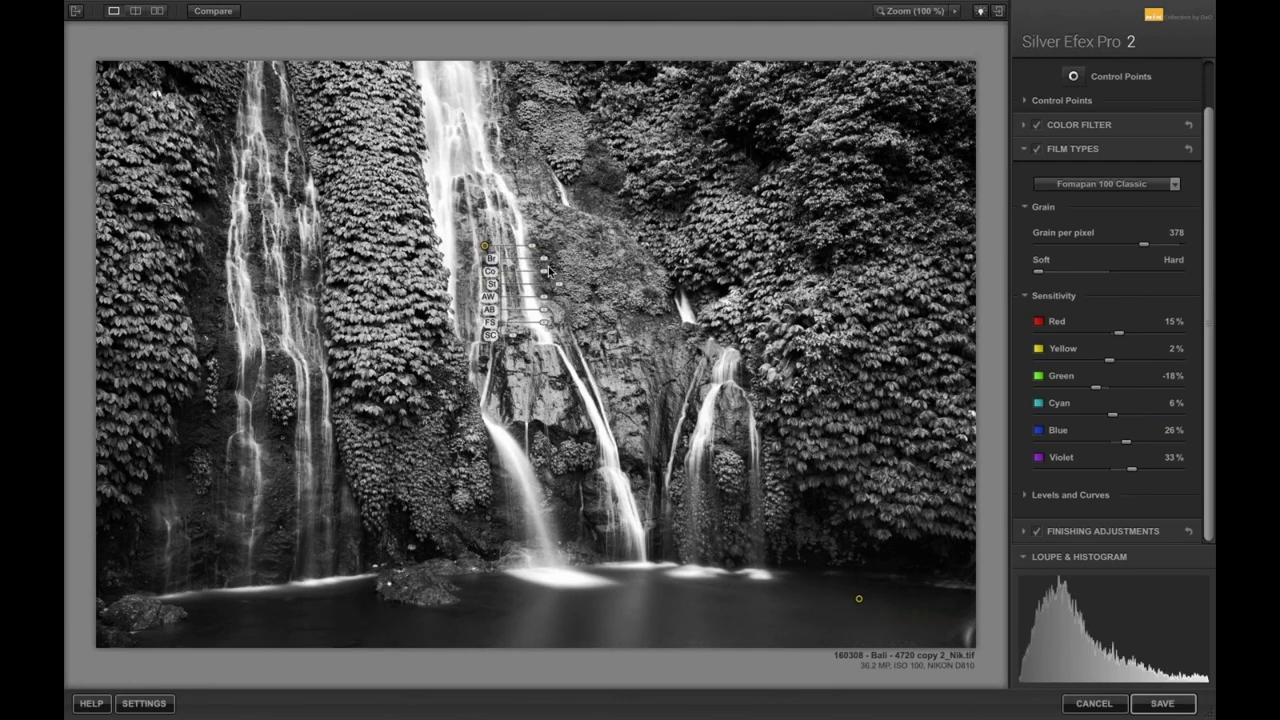
{"action": "mouse_move", "coordinate": [488, 254]}
{"action": "left_click_drag", "start_coordinate": [544, 276], "coordinate": [531, 245]}
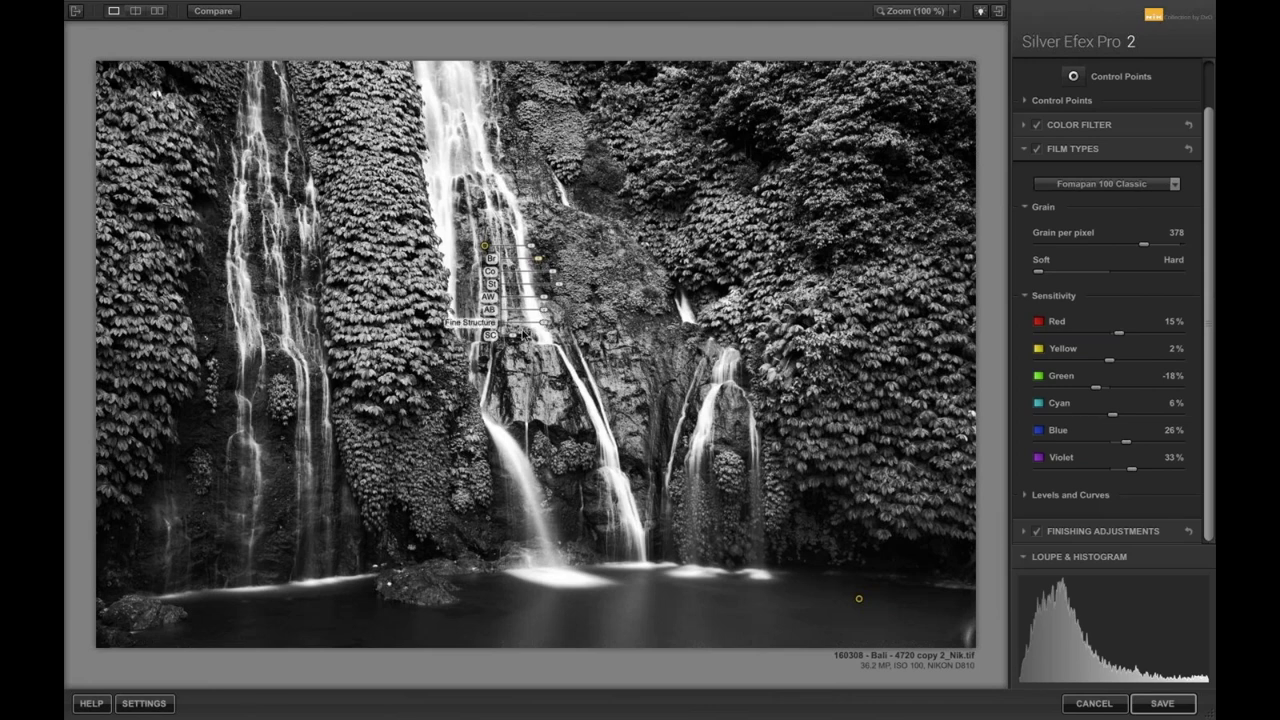
{"action": "left_click_drag", "start_coordinate": [484, 245], "coordinate": [432, 284]}
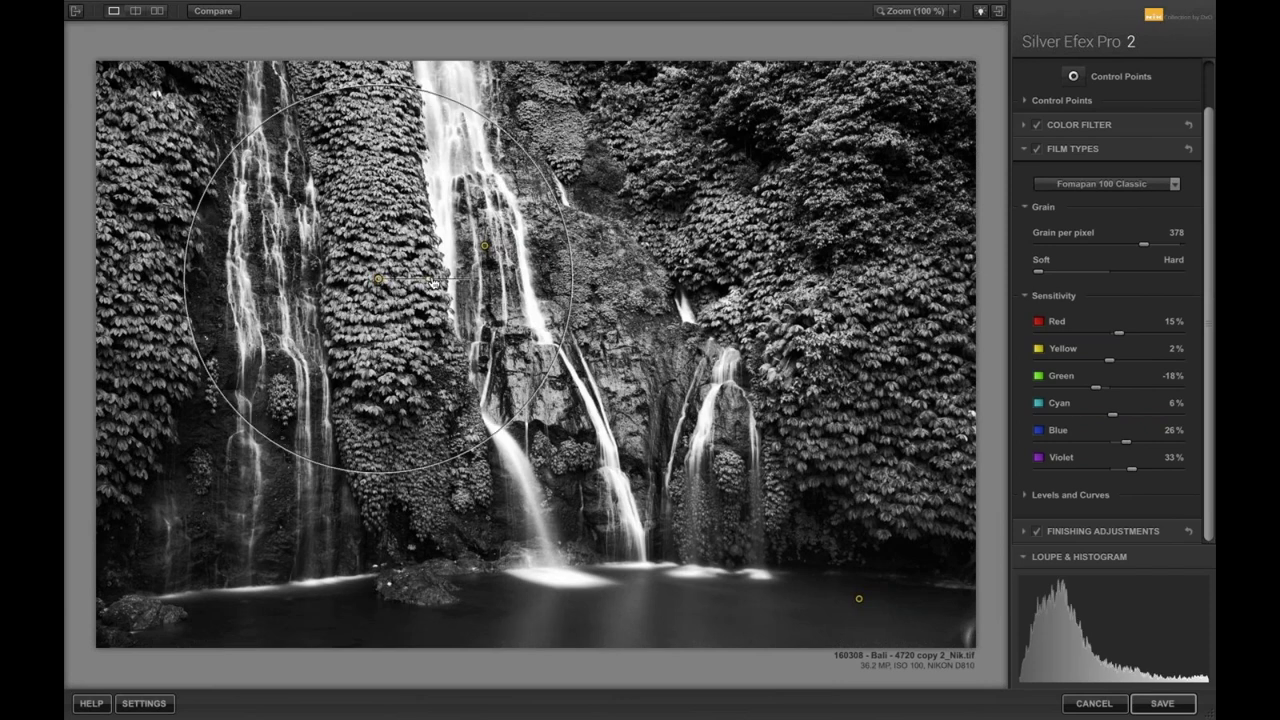
Raise the duplicated point's Selective Colorization to bring back the foliage's green.
{"action": "left_click_drag", "start_coordinate": [409, 371], "coordinate": [471, 368]}
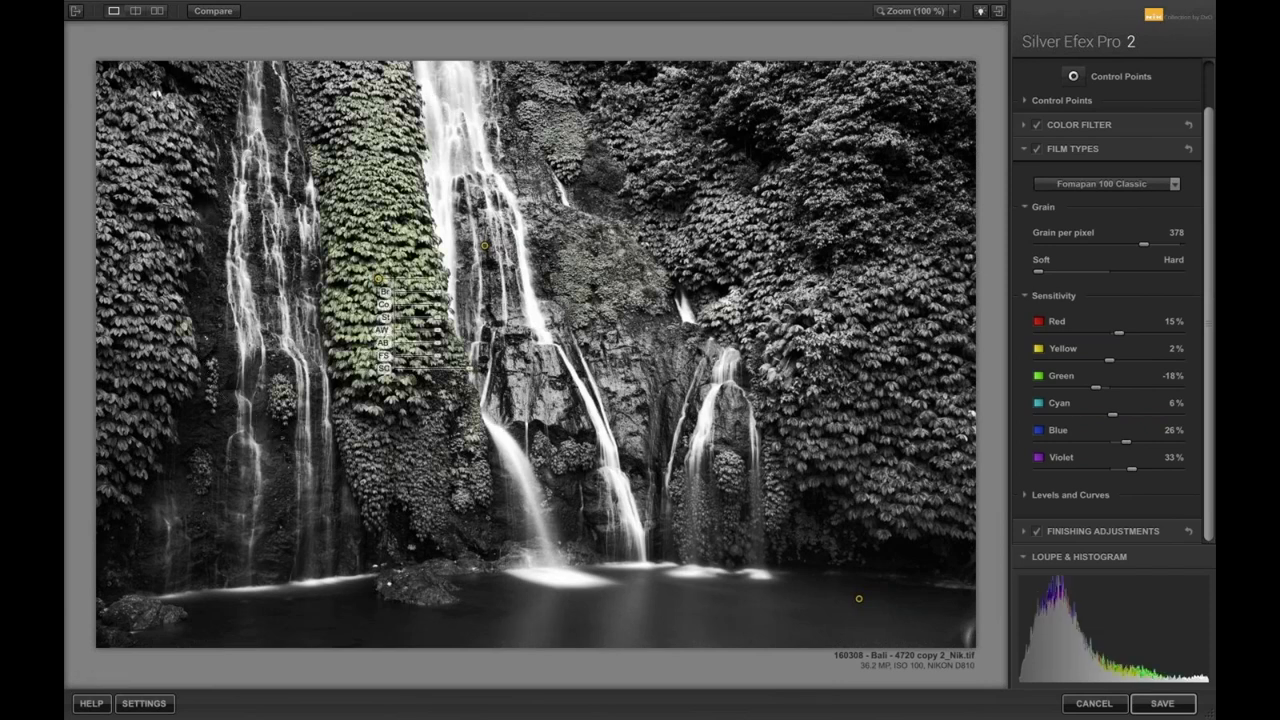
{"action": "mouse_move", "coordinate": [383, 278]}
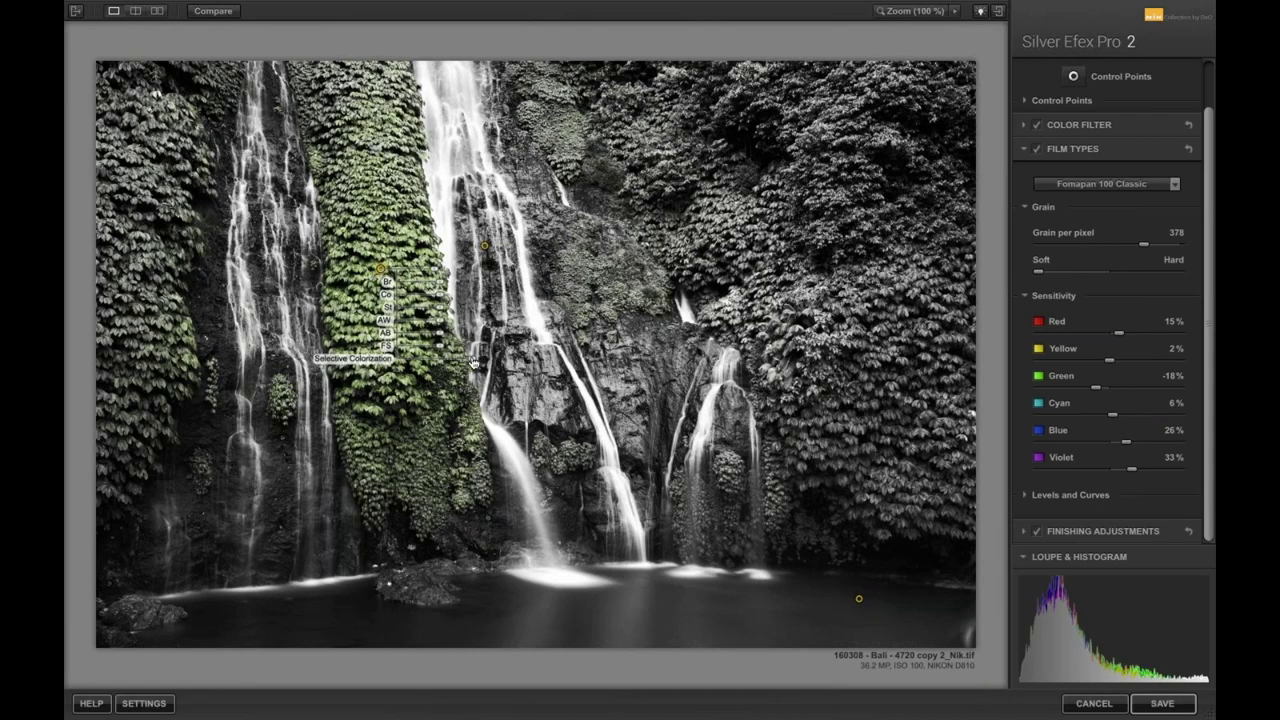
{"action": "left_click_drag", "start_coordinate": [474, 362], "coordinate": [620, 362]}
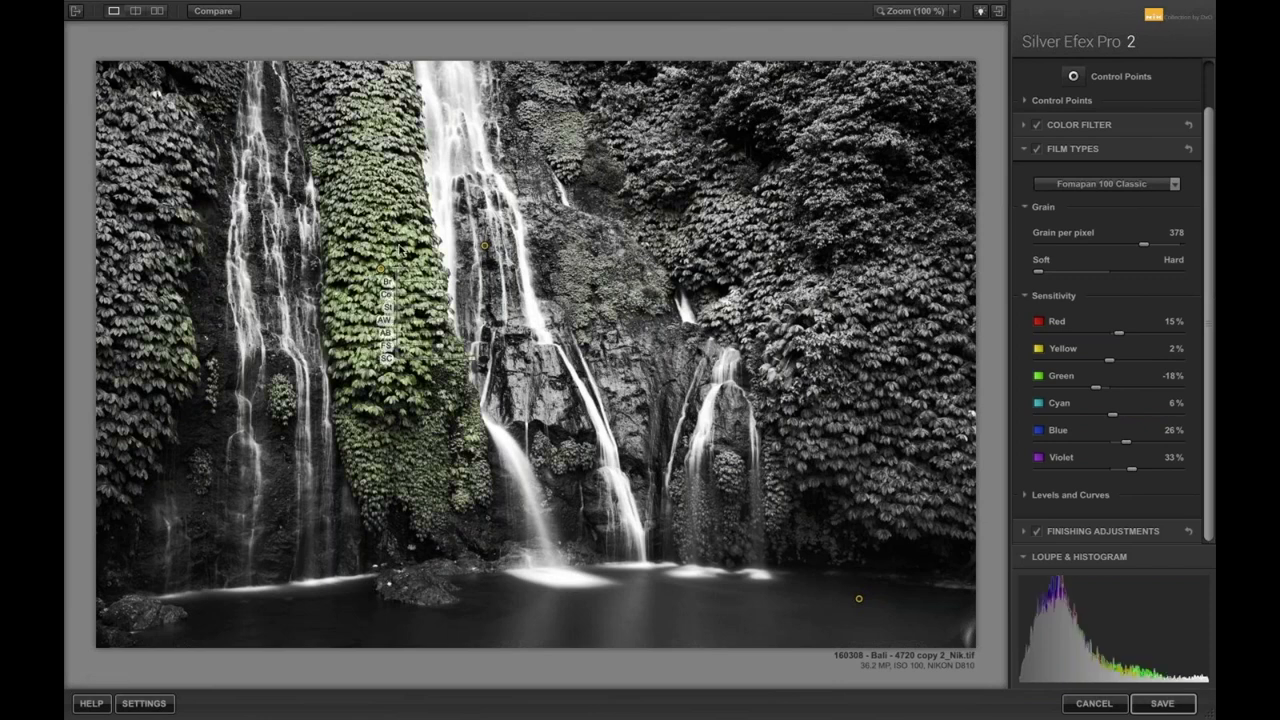
Move and enlarge the colourizing point so it covers the right-hand ivy.
{"action": "mouse_move", "coordinate": [384, 270]}
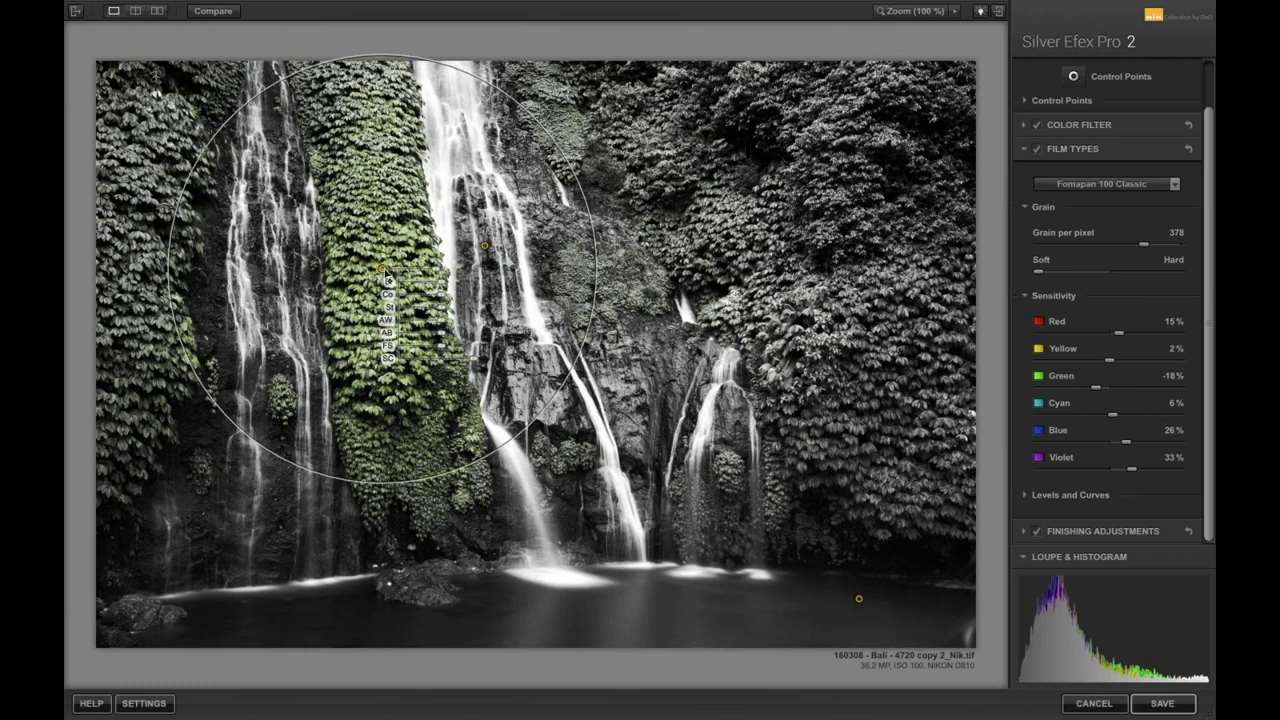
{"action": "left_click_drag", "start_coordinate": [381, 269], "coordinate": [386, 268]}
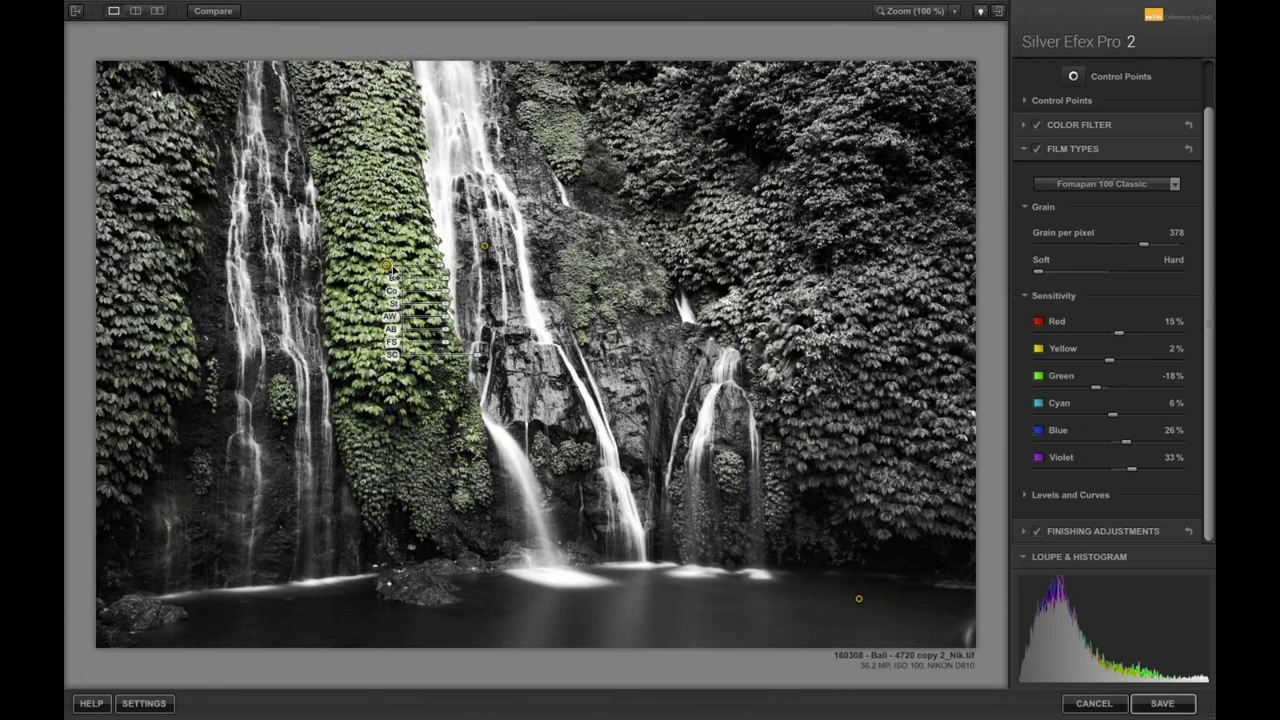
{"action": "left_click_drag", "start_coordinate": [440, 270], "coordinate": [920, 298]}
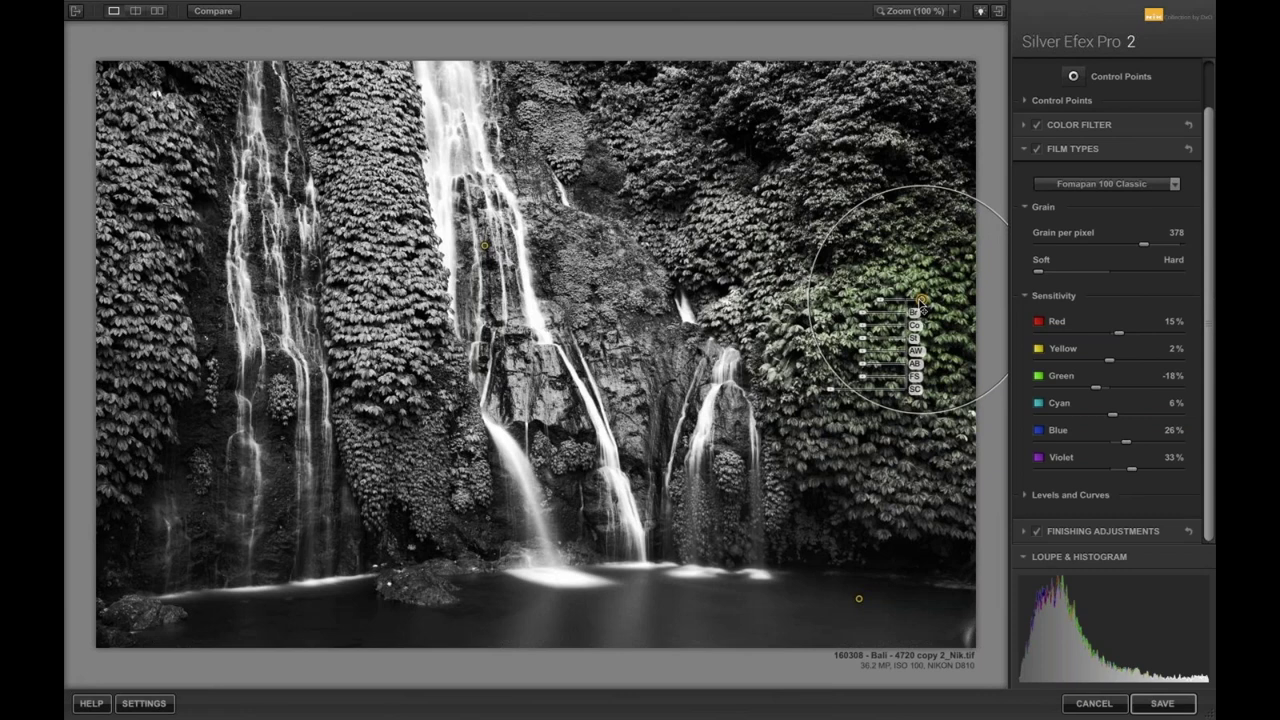
Delete the colourizing control point on the right foliage.
{"action": "left_click_drag", "start_coordinate": [880, 304], "coordinate": [840, 310]}
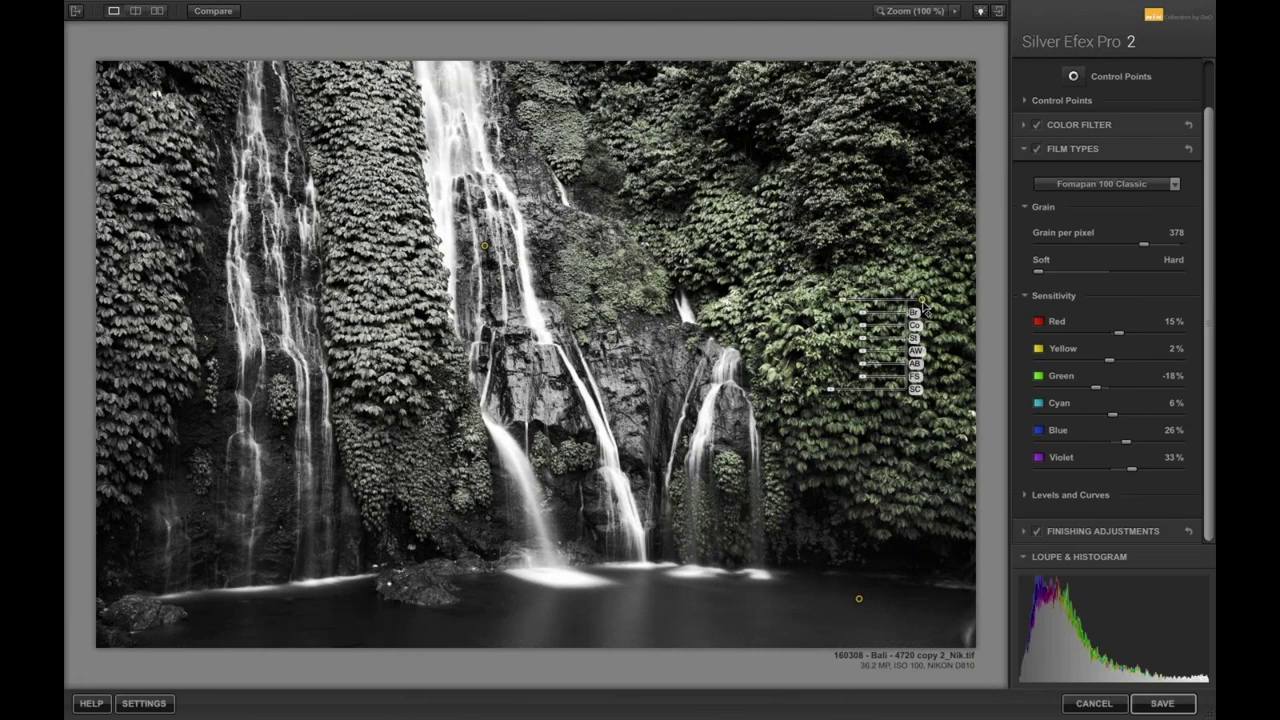
{"action": "key", "text": "Delete"}
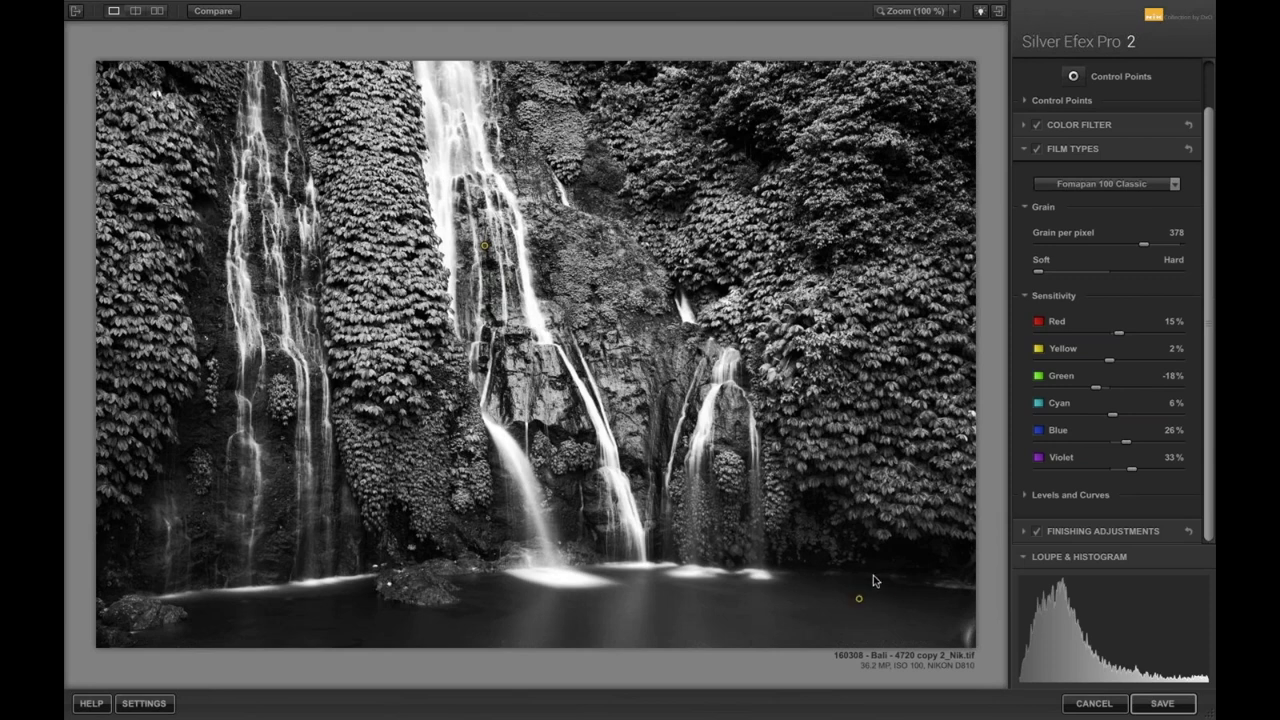
{"action": "left_click", "coordinate": [213, 15]}
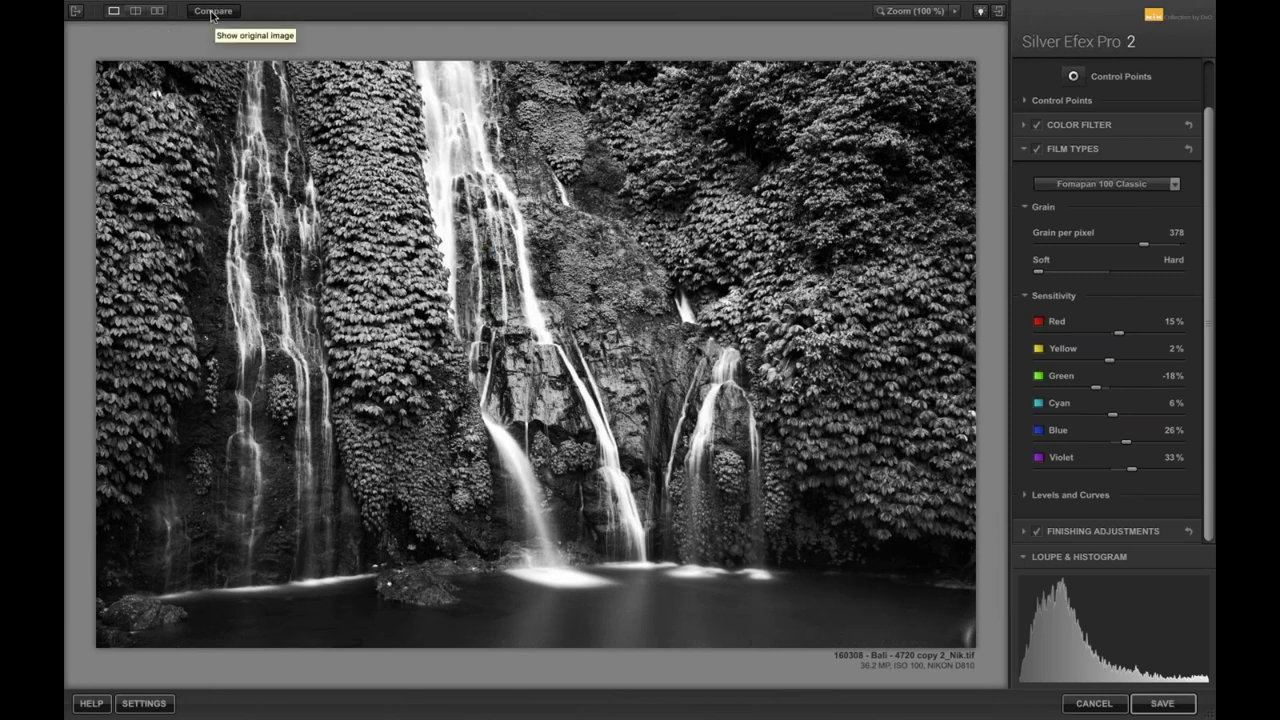
{"action": "left_click", "coordinate": [222, 15]}
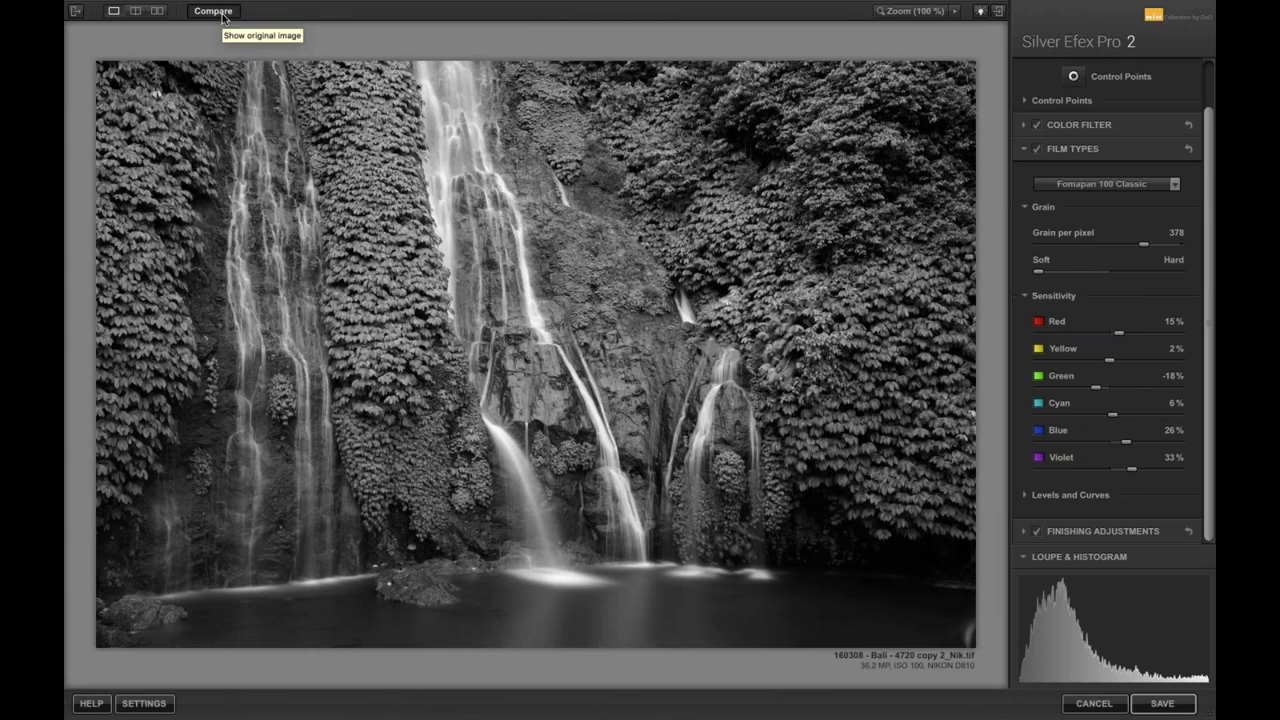
{"action": "left_click", "coordinate": [224, 16]}
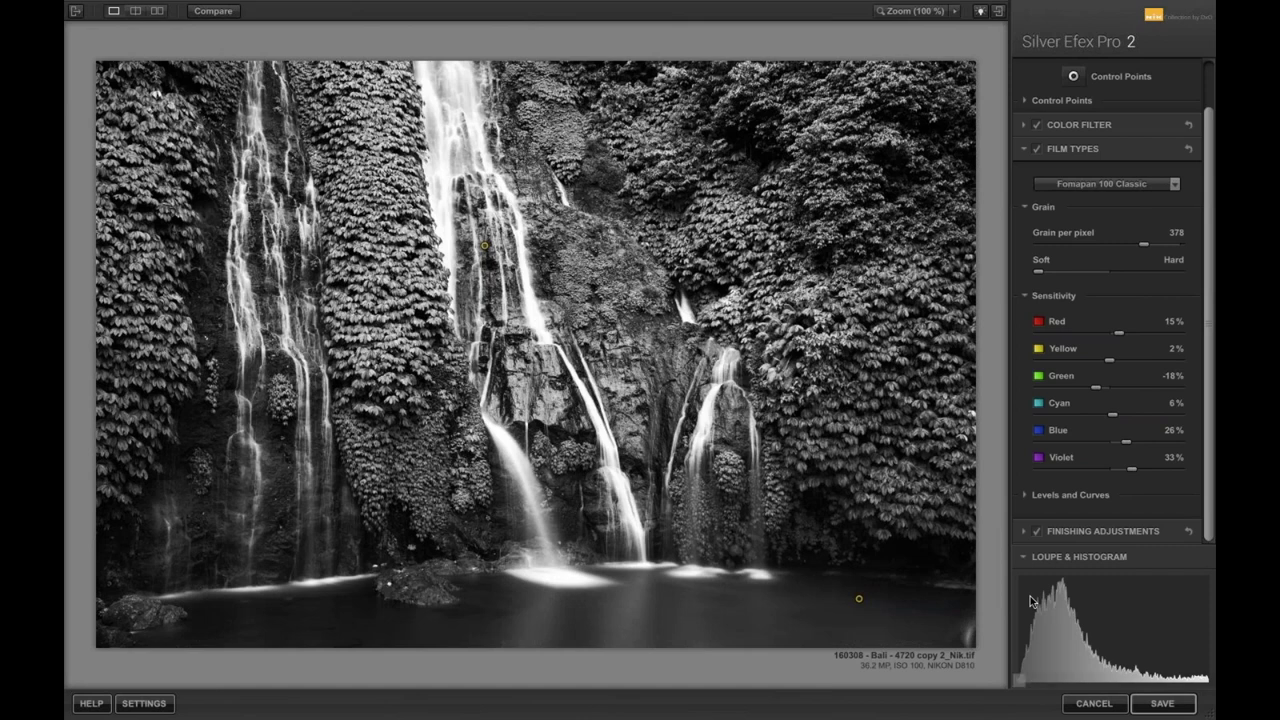
{"action": "mouse_move", "coordinate": [1172, 683]}
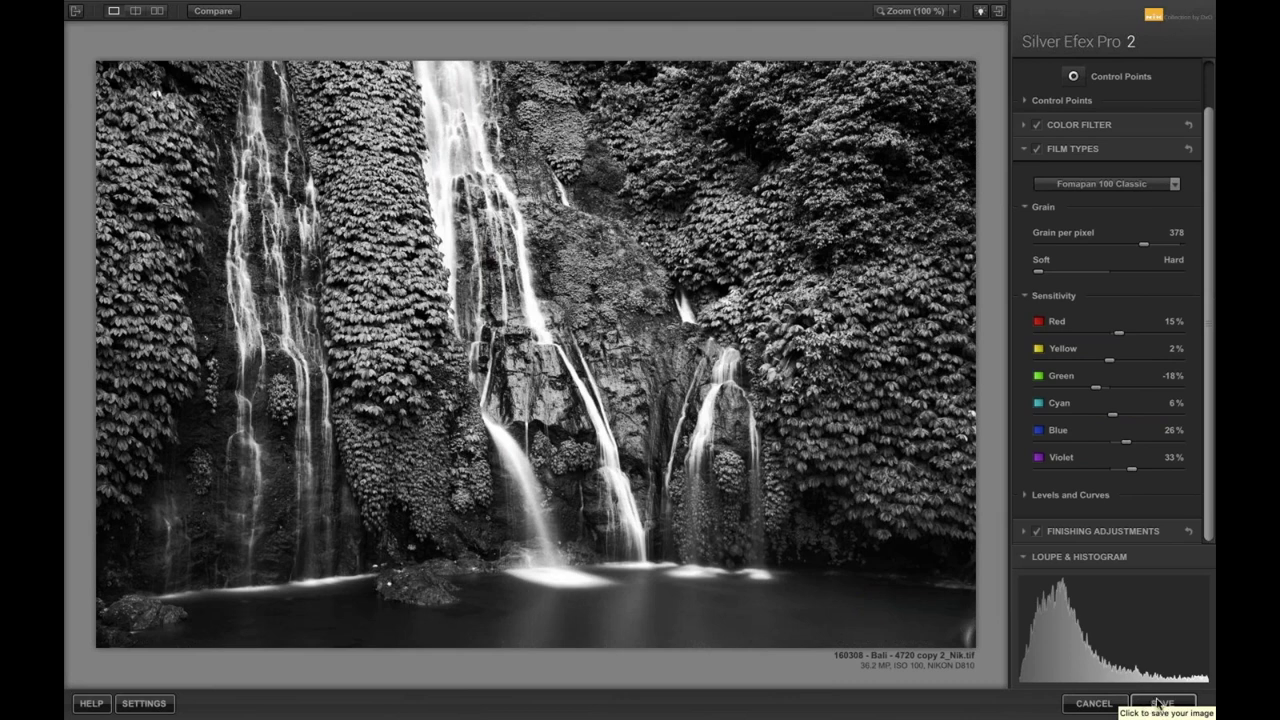
Save the black-and-white waterfall edit, then open 16030-Nik.tif in the PhotoLab viewer.
{"action": "left_click", "coordinate": [1158, 705]}
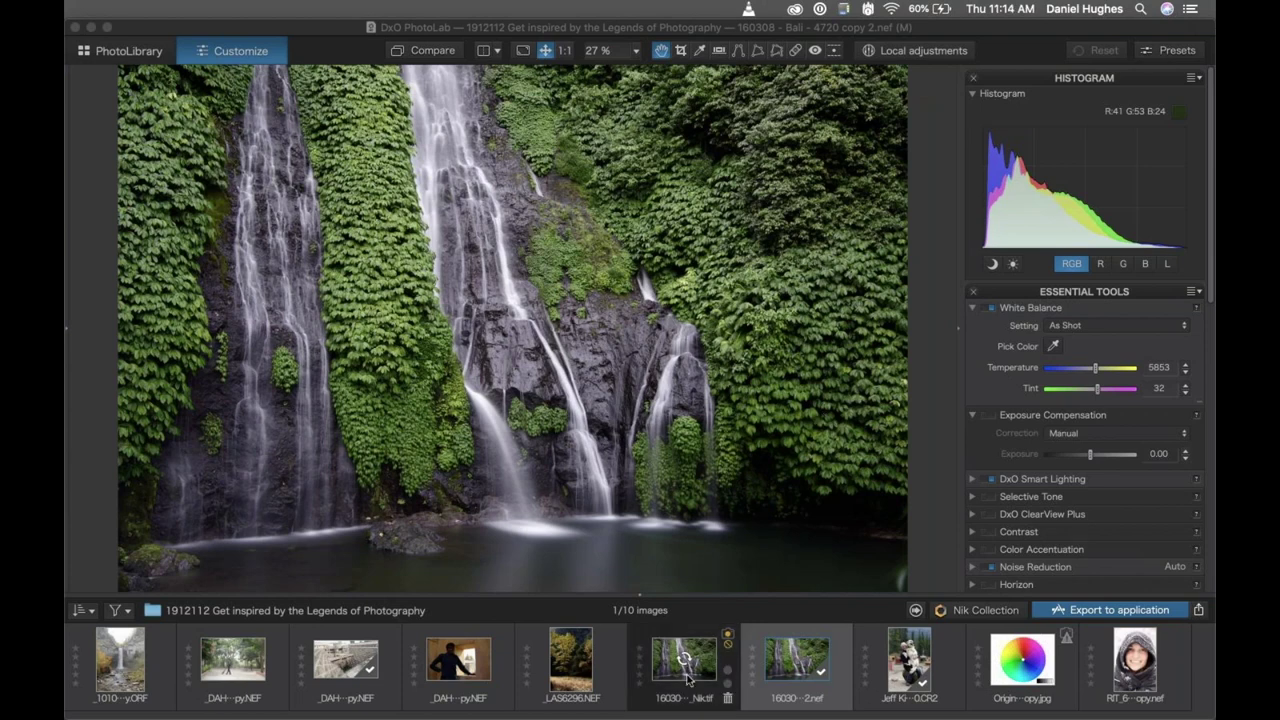
{"action": "left_click", "coordinate": [797, 657]}
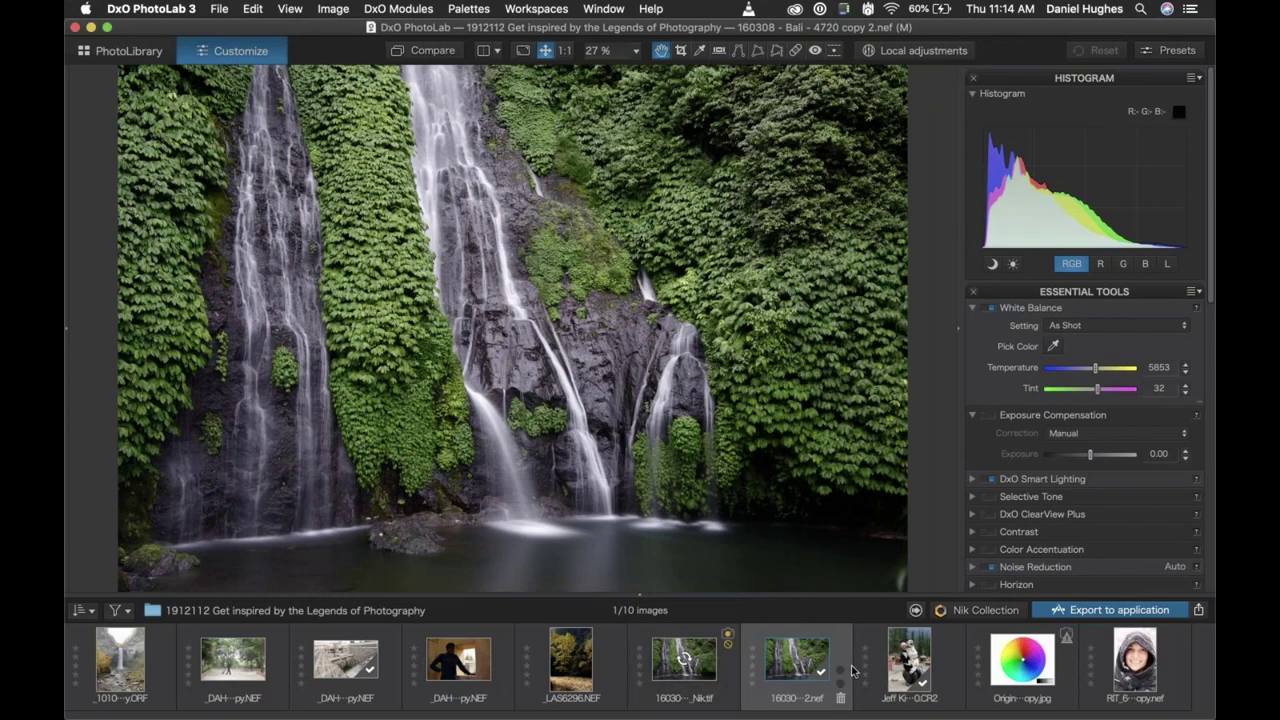
{"action": "left_click", "coordinate": [686, 668]}
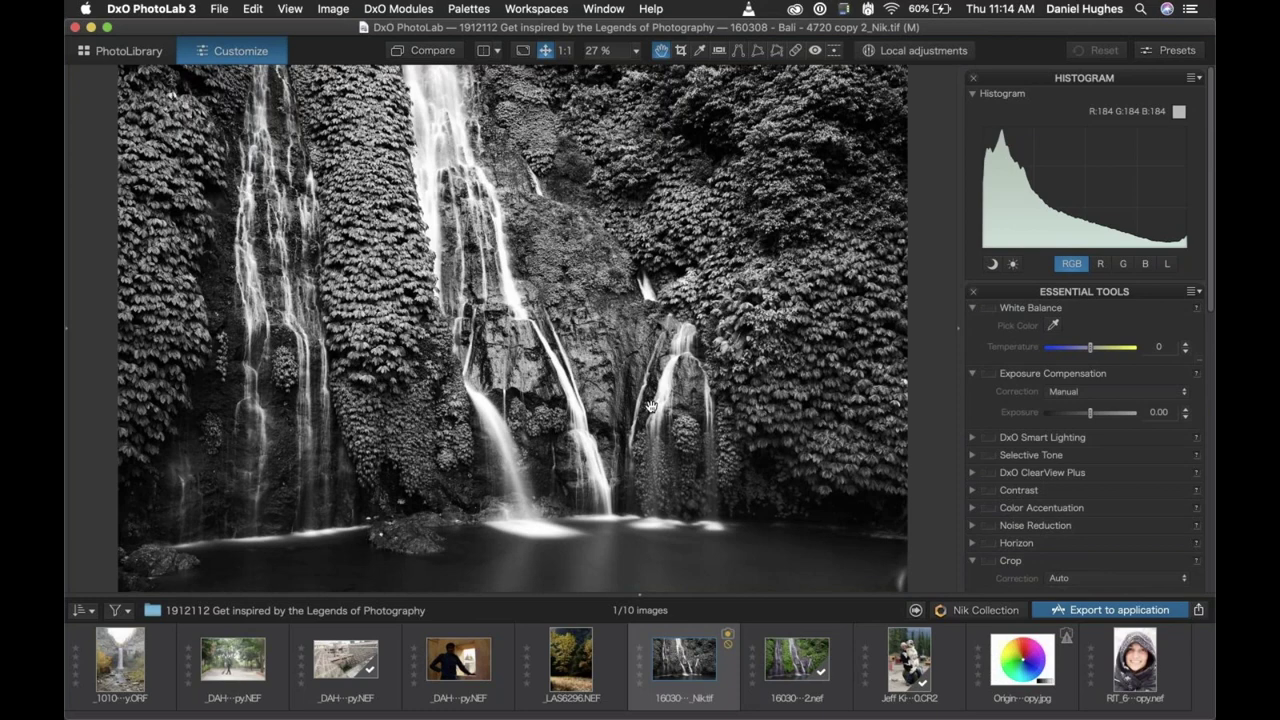
{"action": "key", "text": "super+Tab"}
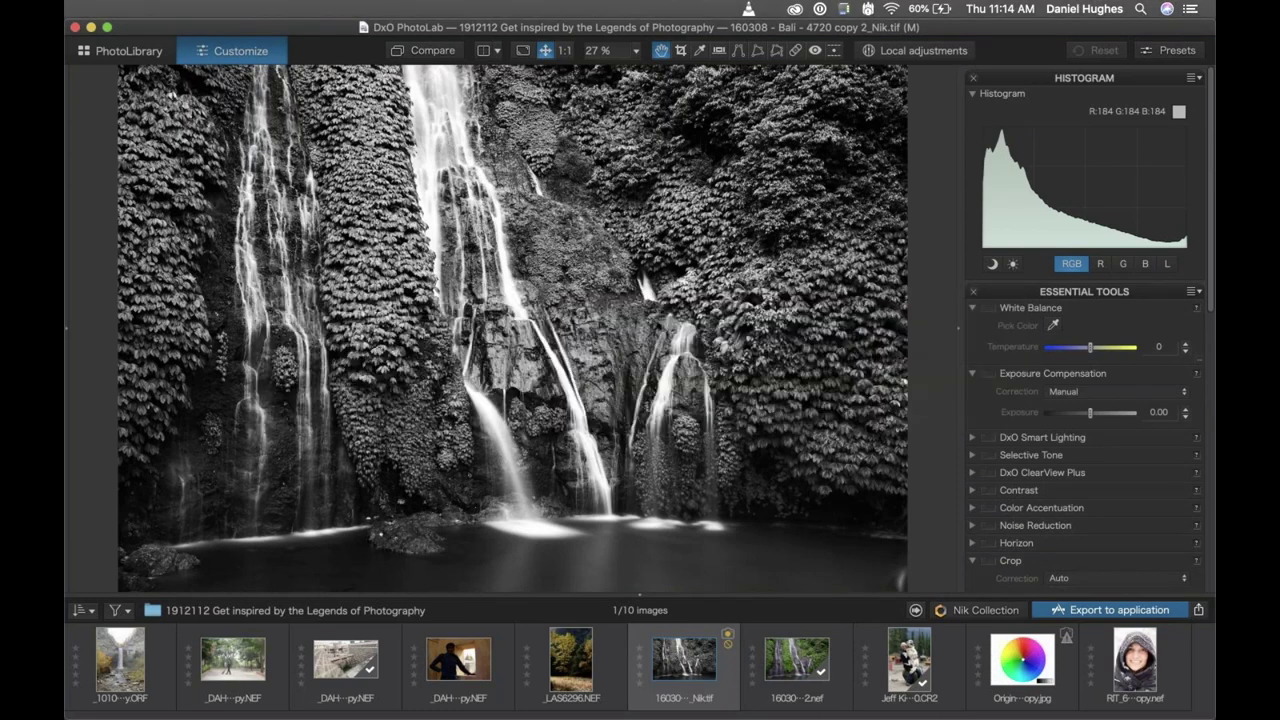
{"action": "mouse_move", "coordinate": [875, 710]}
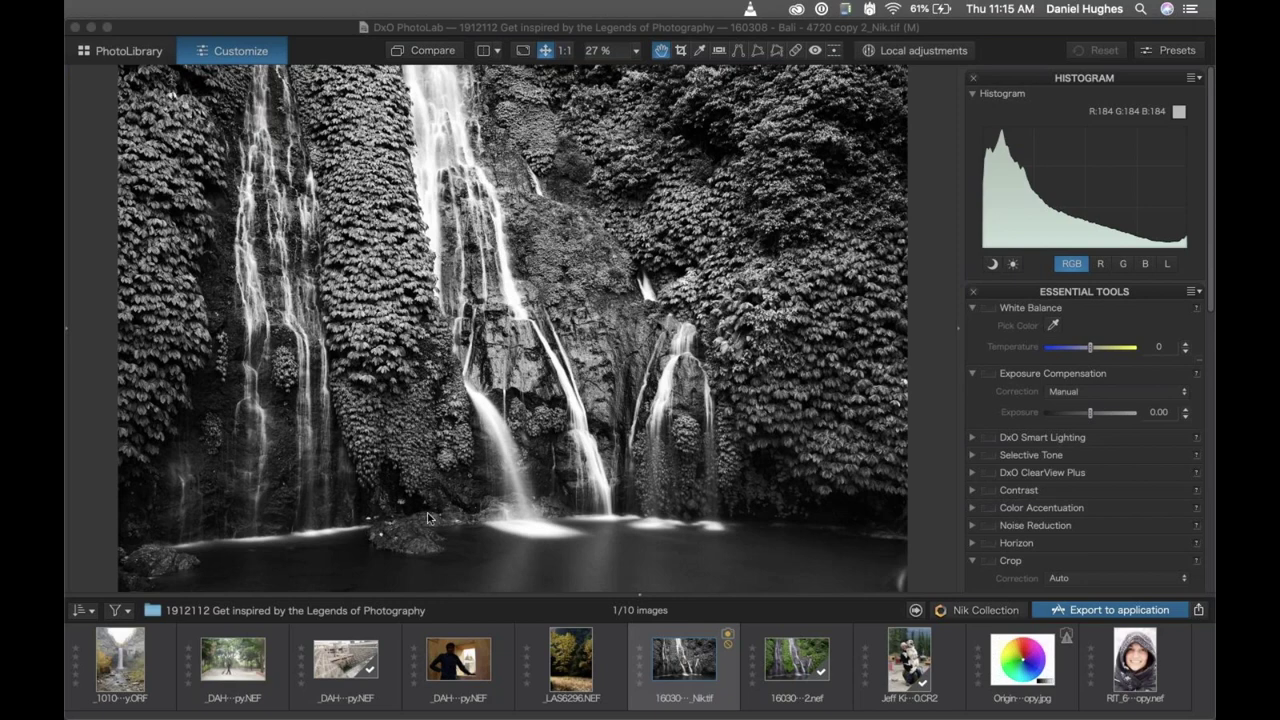
{"action": "mouse_move", "coordinate": [586, 673]}
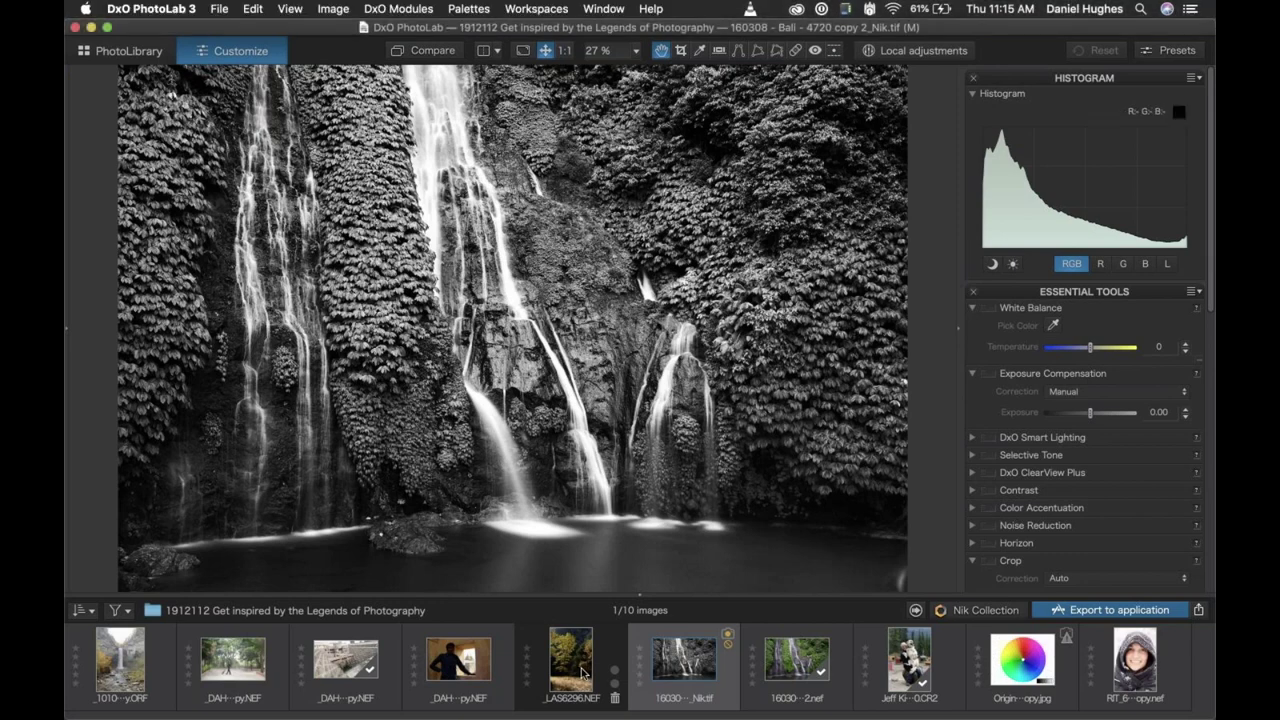
Select the _LAS6296.NEF autumn trees raw photo in the filmstrip.
{"action": "left_click", "coordinate": [583, 673]}
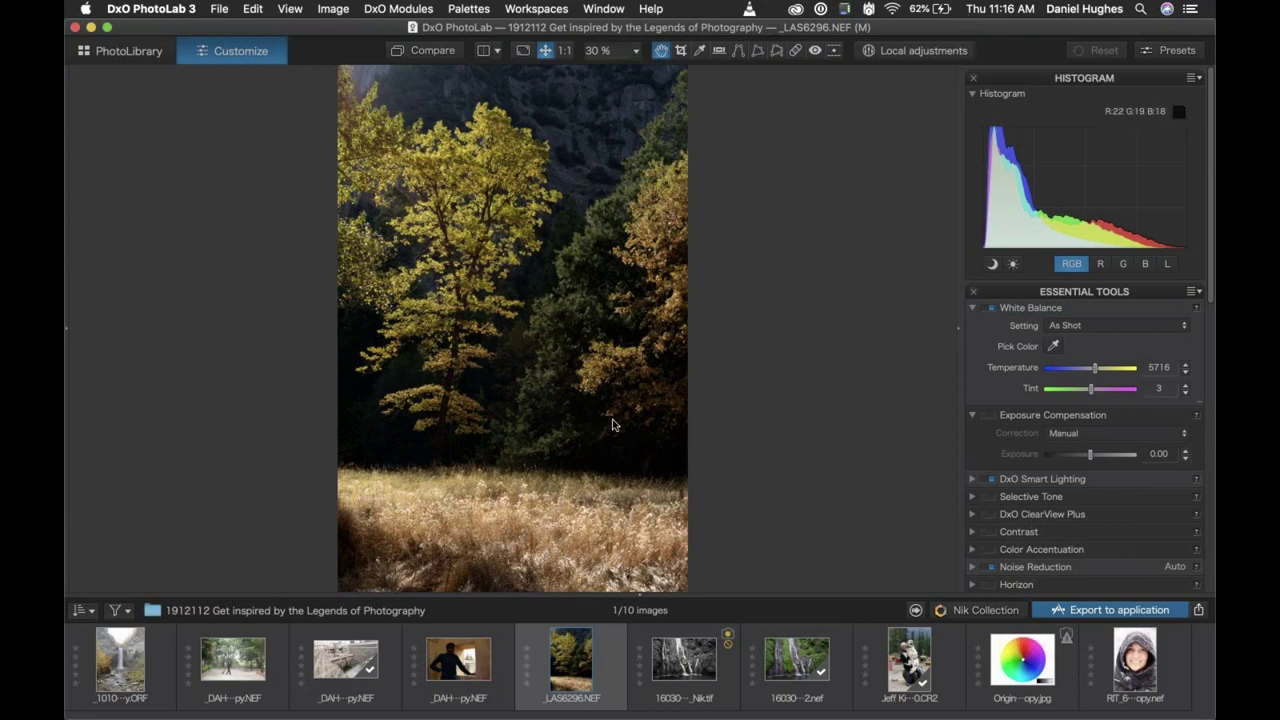
Send the autumn trees photo to Silver Efex Pro 2 from the Nik plugin selector.
{"action": "left_click", "coordinate": [976, 611]}
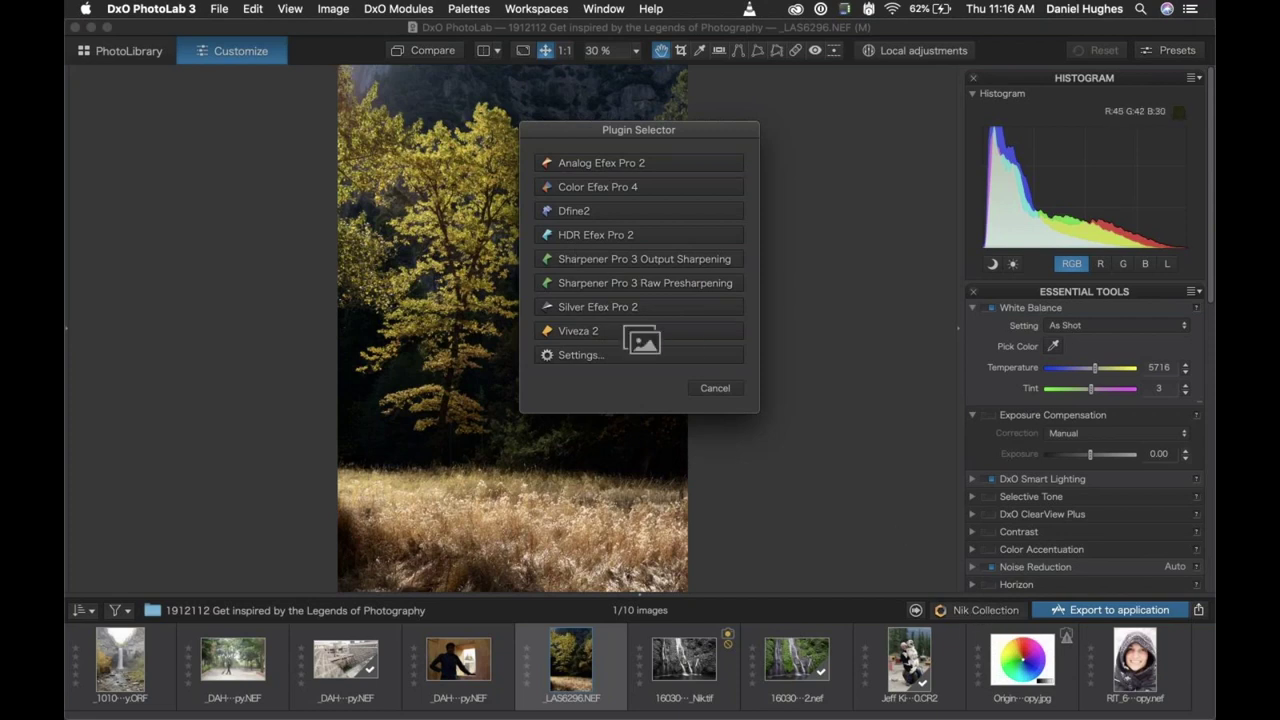
{"action": "left_click", "coordinate": [630, 332]}
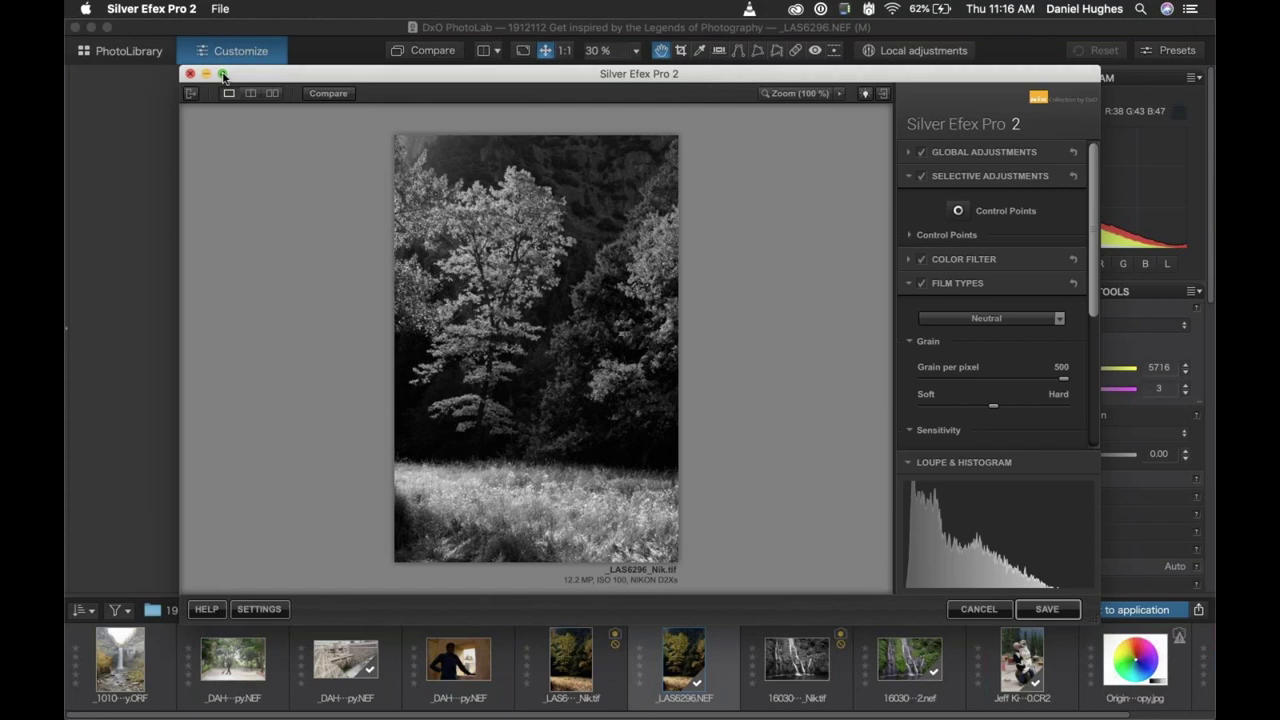
Reposition and enlarge the Silver Efex Pro 2 window, then show the Film Types list.
{"action": "left_click_drag", "start_coordinate": [246, 75], "coordinate": [243, 68]}
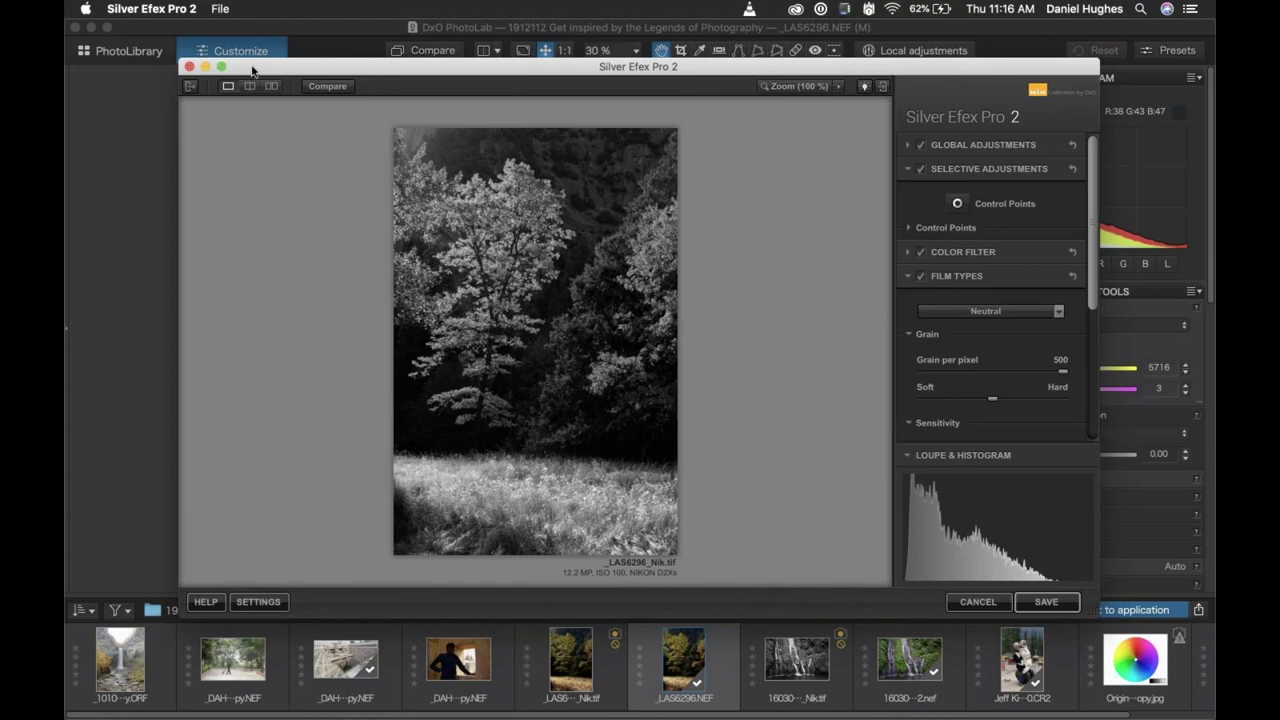
{"action": "left_click_drag", "start_coordinate": [252, 70], "coordinate": [159, 40]}
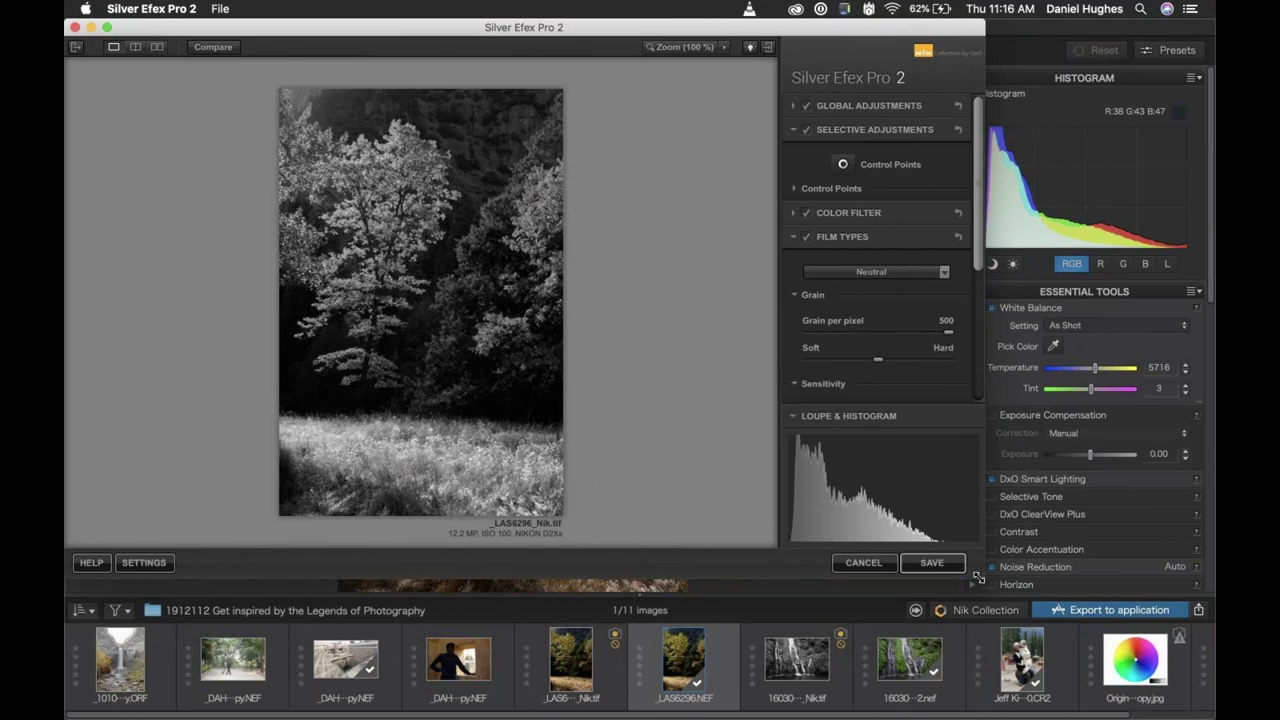
{"action": "left_click_drag", "start_coordinate": [978, 577], "coordinate": [1209, 711]}
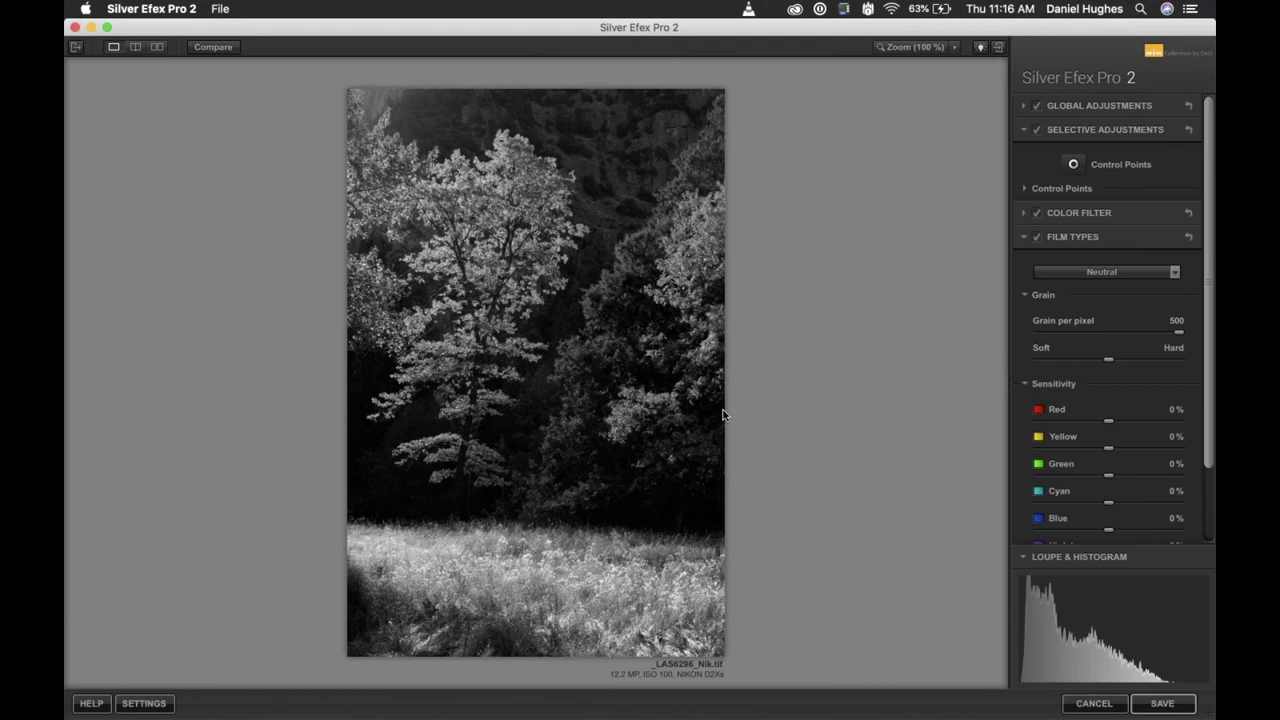
{"action": "left_click", "coordinate": [1064, 273]}
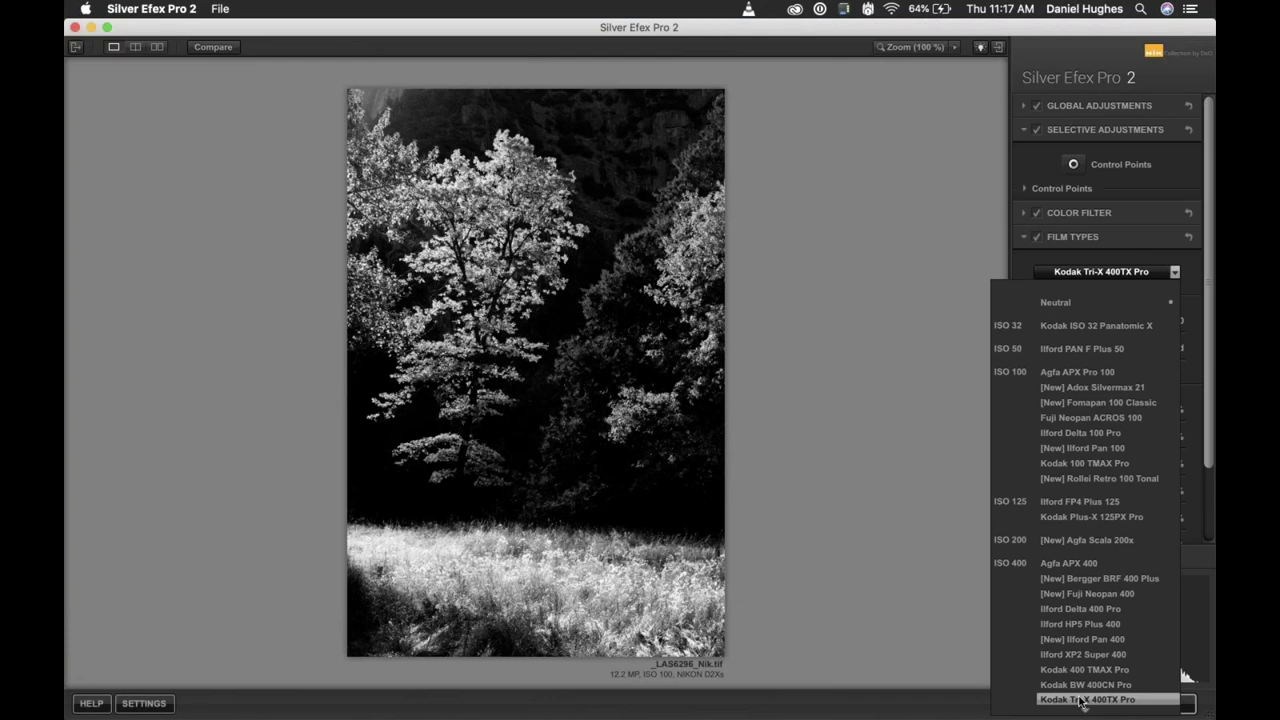
Scroll further down the Film Types presets, previewing ones like Fomapan 100 Classic.
{"action": "scroll", "coordinate": [1080, 703], "scroll_direction": "down", "scroll_amount": 3}
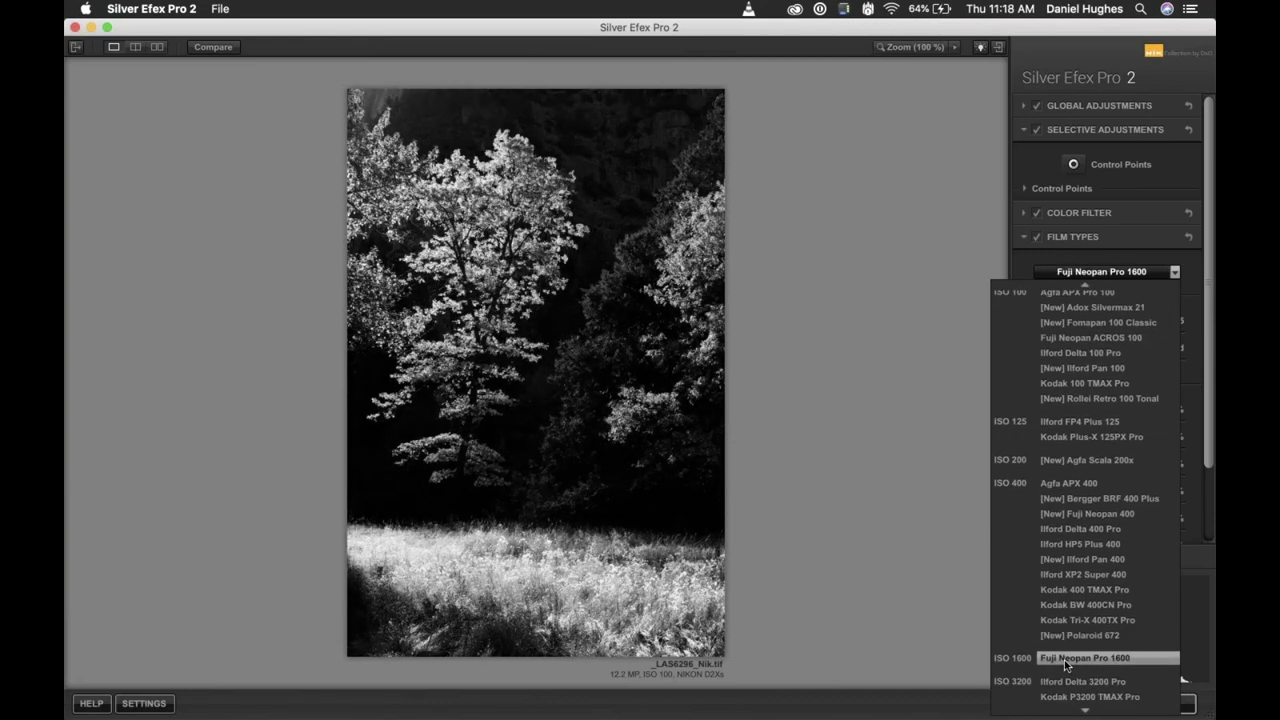
{"action": "scroll", "coordinate": [1065, 667], "scroll_direction": "down", "scroll_amount": 4}
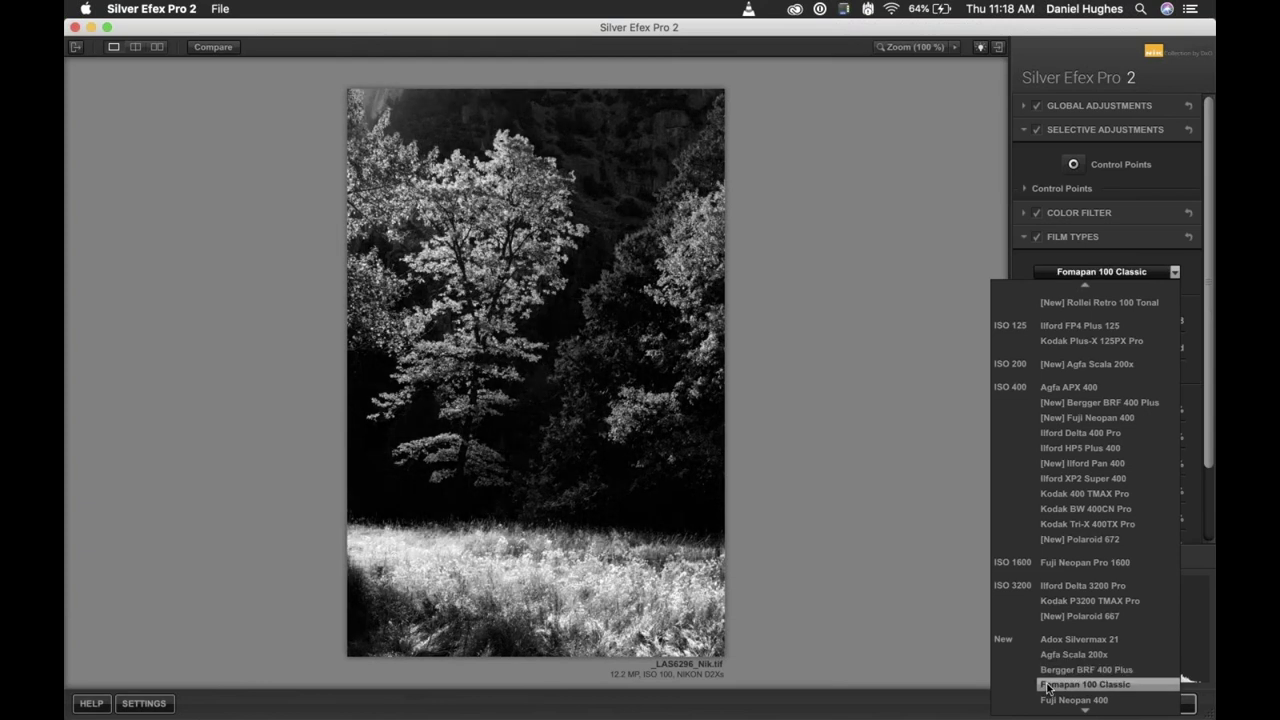
{"action": "scroll", "coordinate": [1047, 688], "scroll_direction": "down", "scroll_amount": 3}
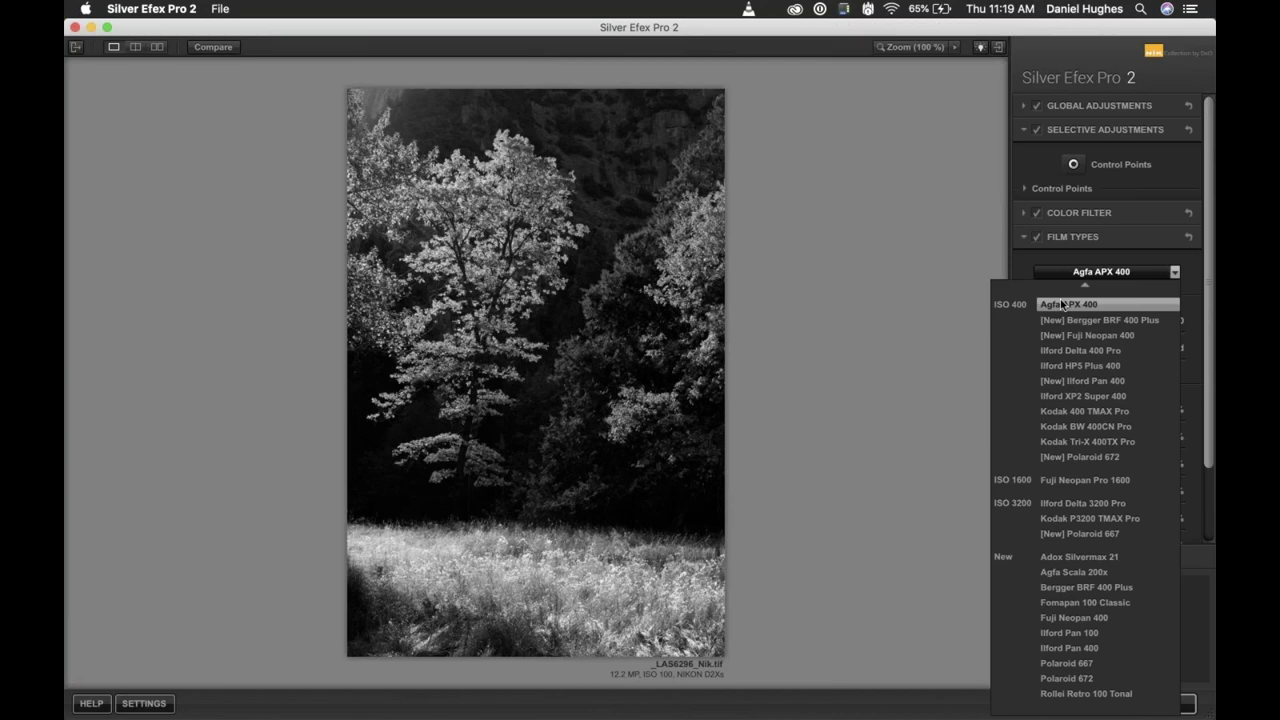
Scroll back up the Film Types list, try Ilford Pan 100, then settle on Neutral.
{"action": "scroll", "coordinate": [1064, 310], "scroll_direction": "up", "scroll_amount": 3}
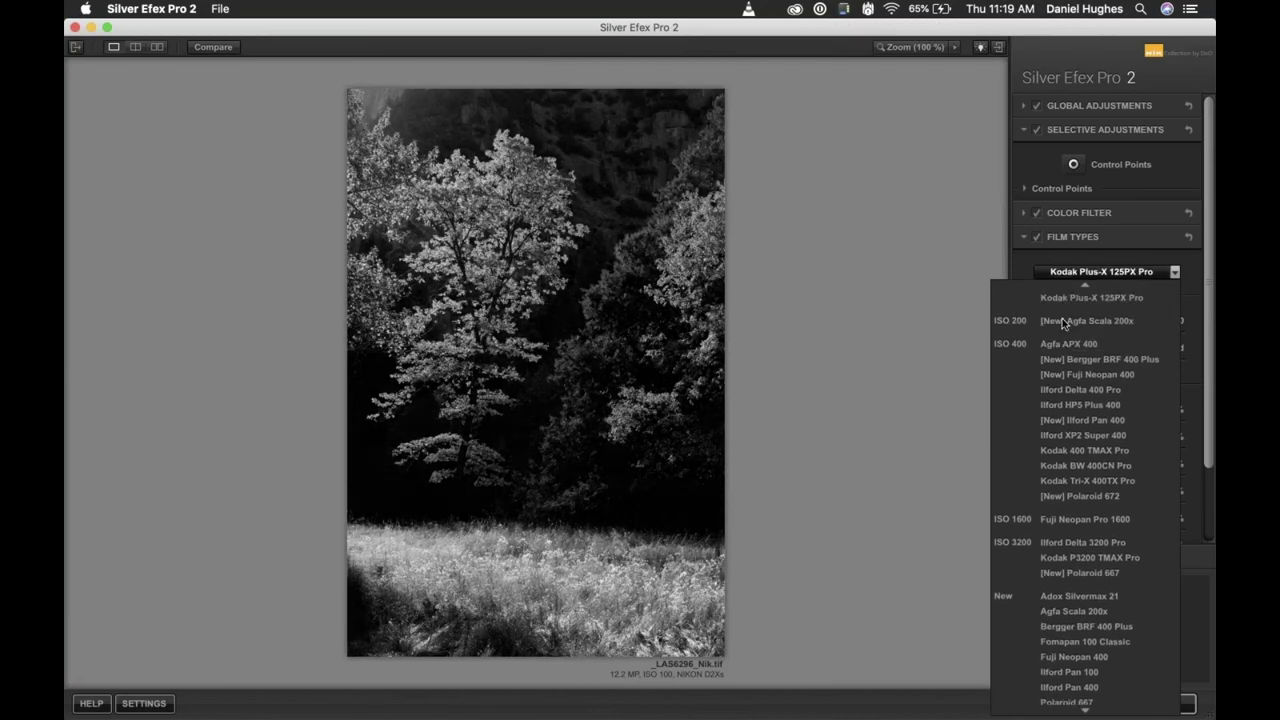
{"action": "scroll", "coordinate": [1063, 323], "scroll_direction": "up", "scroll_amount": 3}
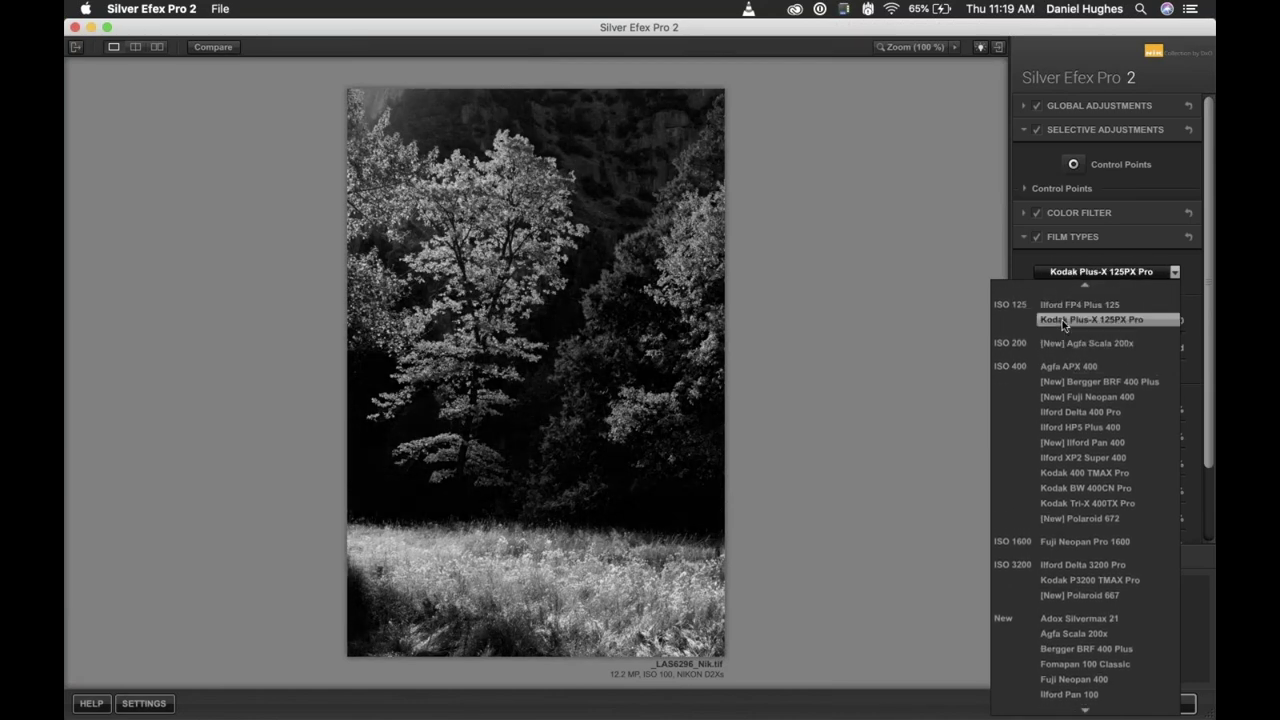
{"action": "scroll", "coordinate": [1063, 325], "scroll_direction": "up", "scroll_amount": 3}
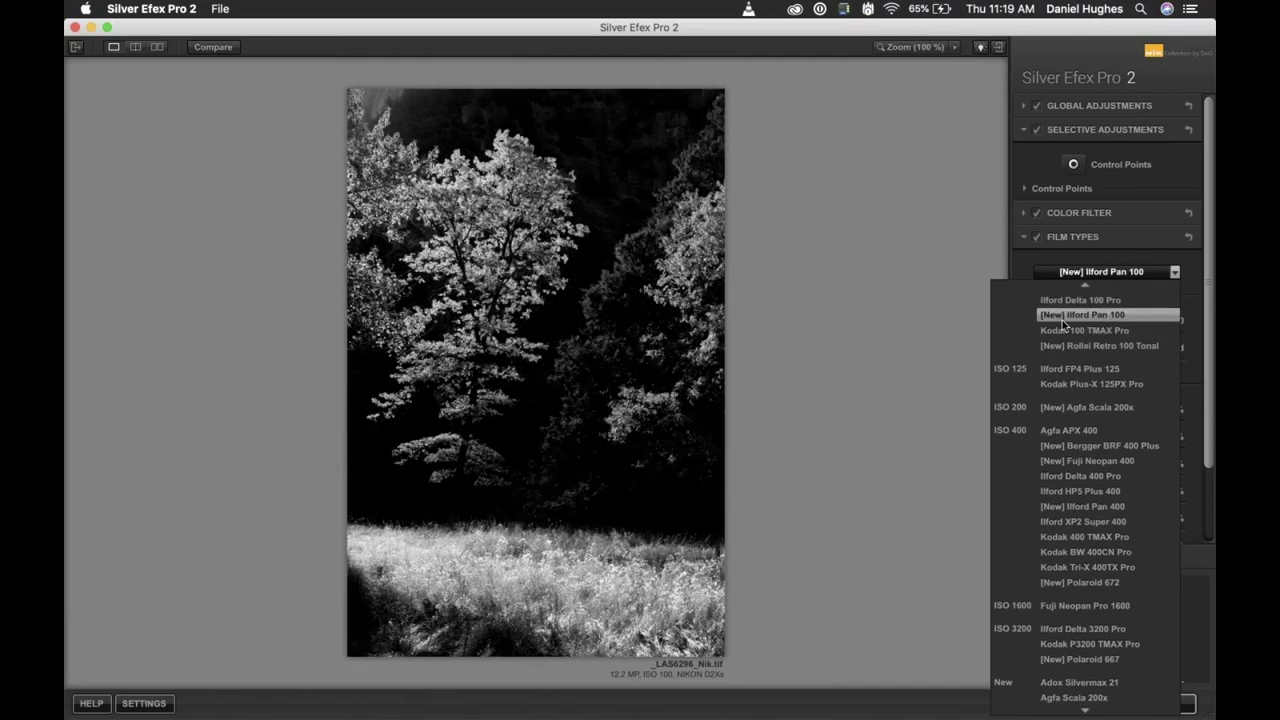
{"action": "scroll", "coordinate": [1063, 325], "scroll_direction": "up", "scroll_amount": 5}
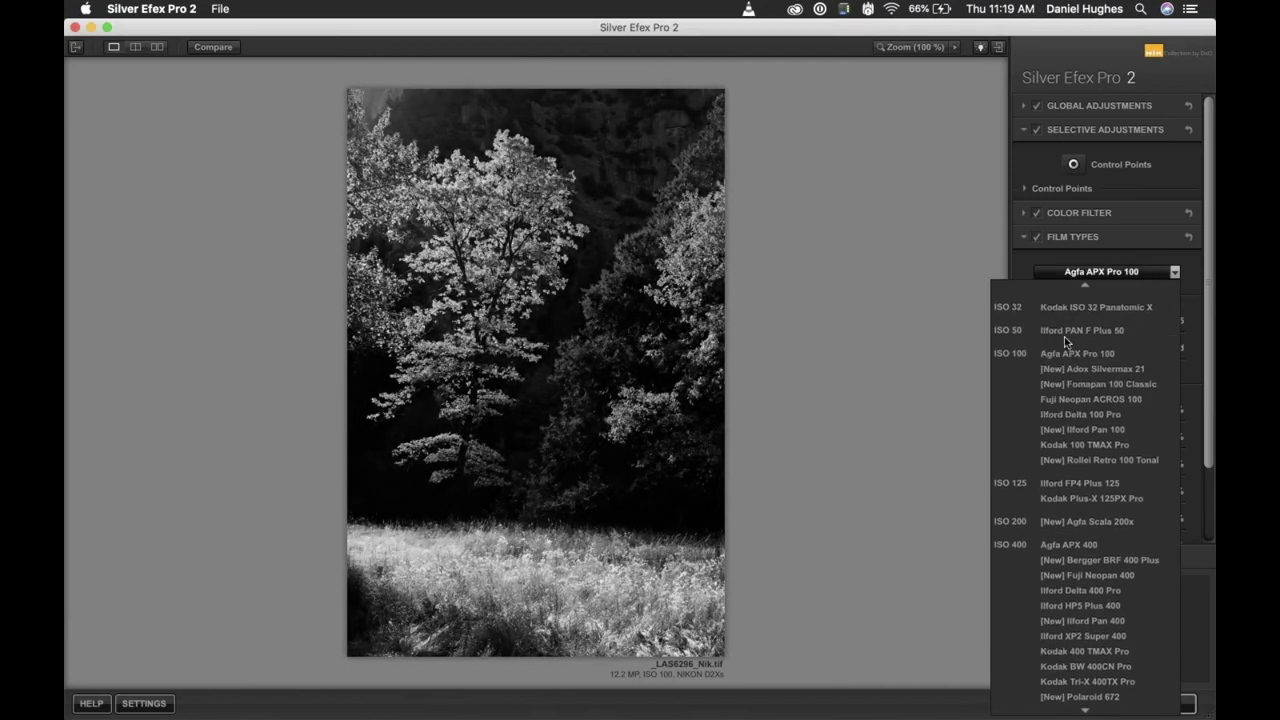
{"action": "scroll", "coordinate": [1064, 336], "scroll_direction": "up", "scroll_amount": 1}
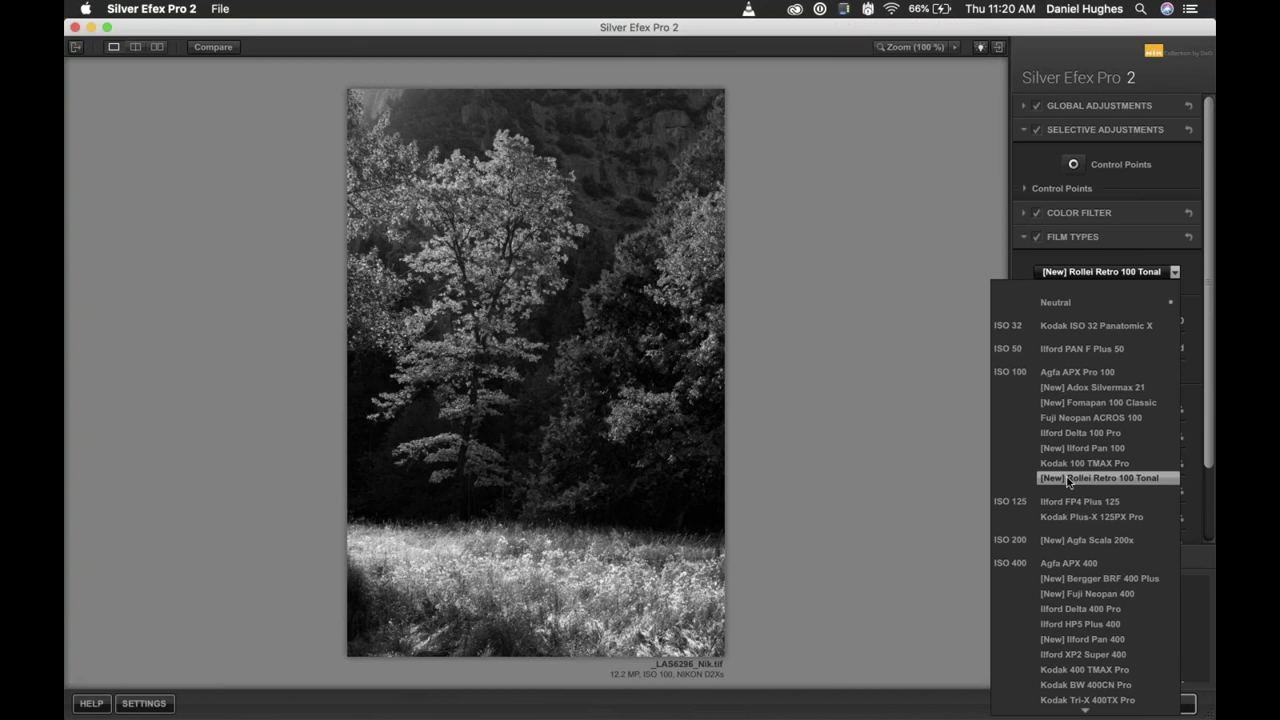
{"action": "left_click", "coordinate": [1045, 449]}
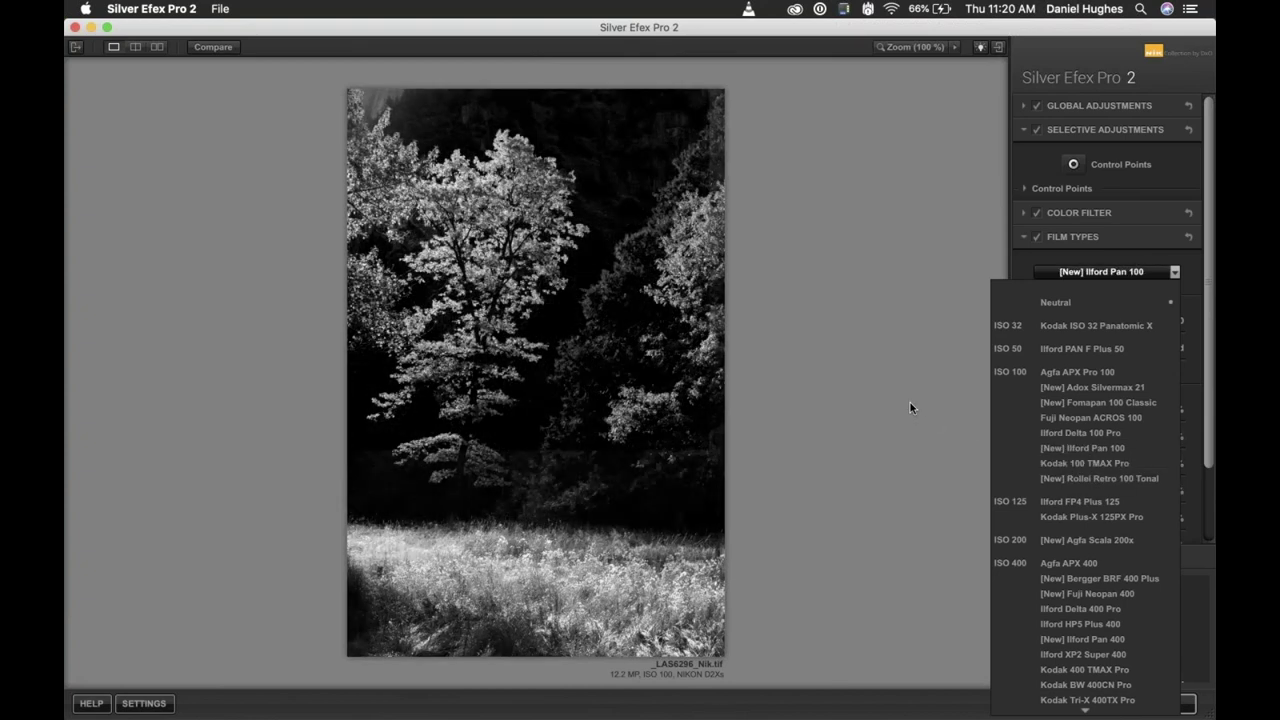
{"action": "left_click", "coordinate": [1051, 301]}
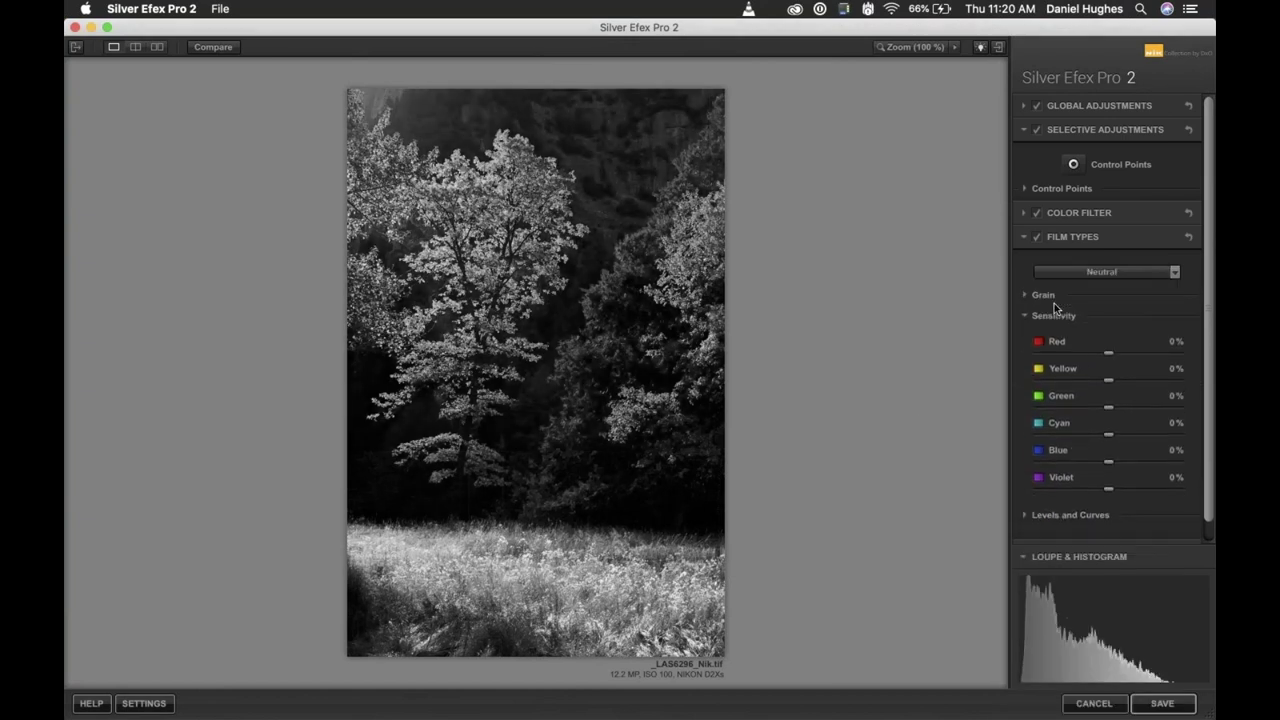
In Global Adjustments, set Dynamic Brightness 44%, Amplify Blacks 15% and Soft Contrast 16%.
{"action": "left_click", "coordinate": [1058, 108]}
{"action": "left_click", "coordinate": [1047, 145]}
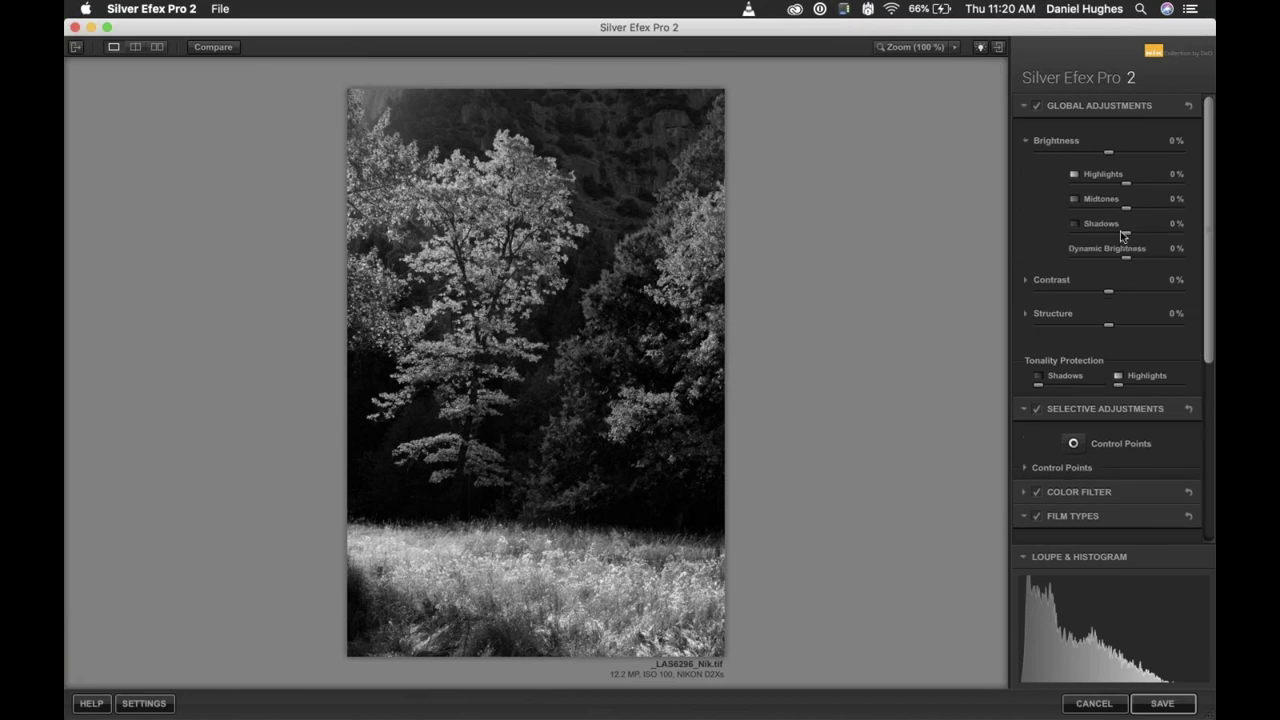
{"action": "left_click_drag", "start_coordinate": [1145, 254], "coordinate": [1148, 257]}
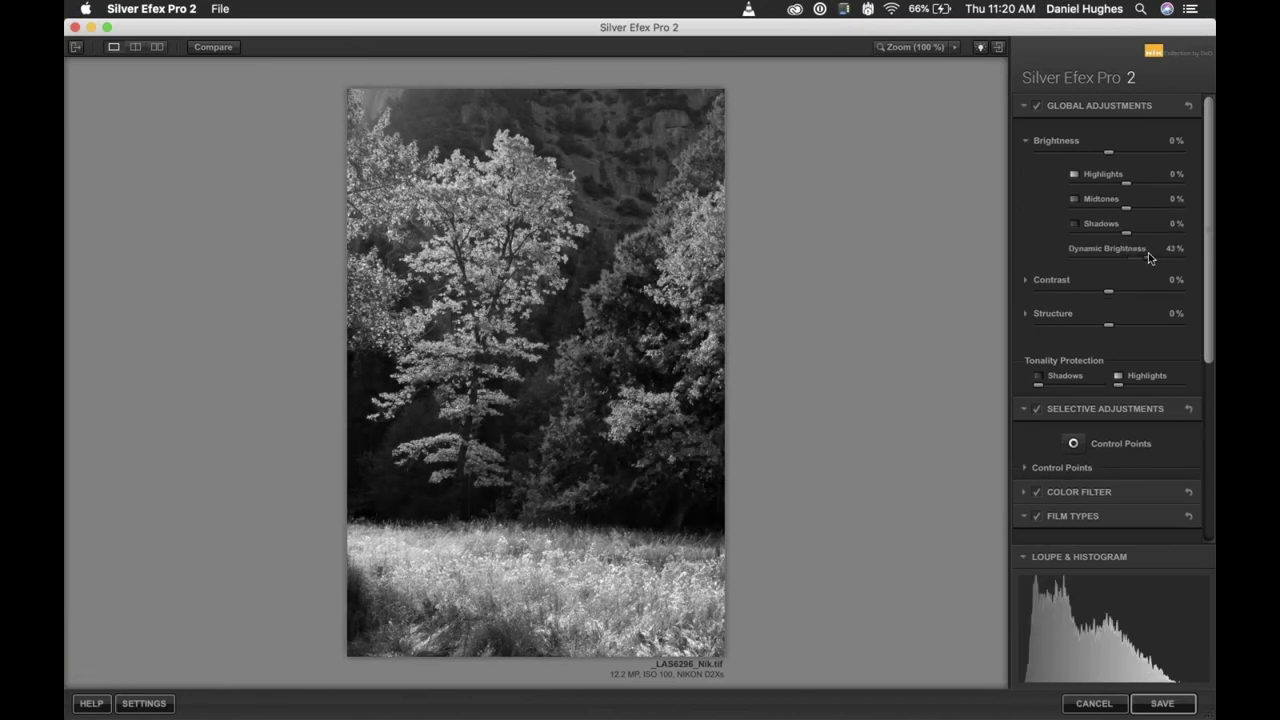
{"action": "left_click", "coordinate": [1048, 140]}
{"action": "left_click", "coordinate": [1044, 176]}
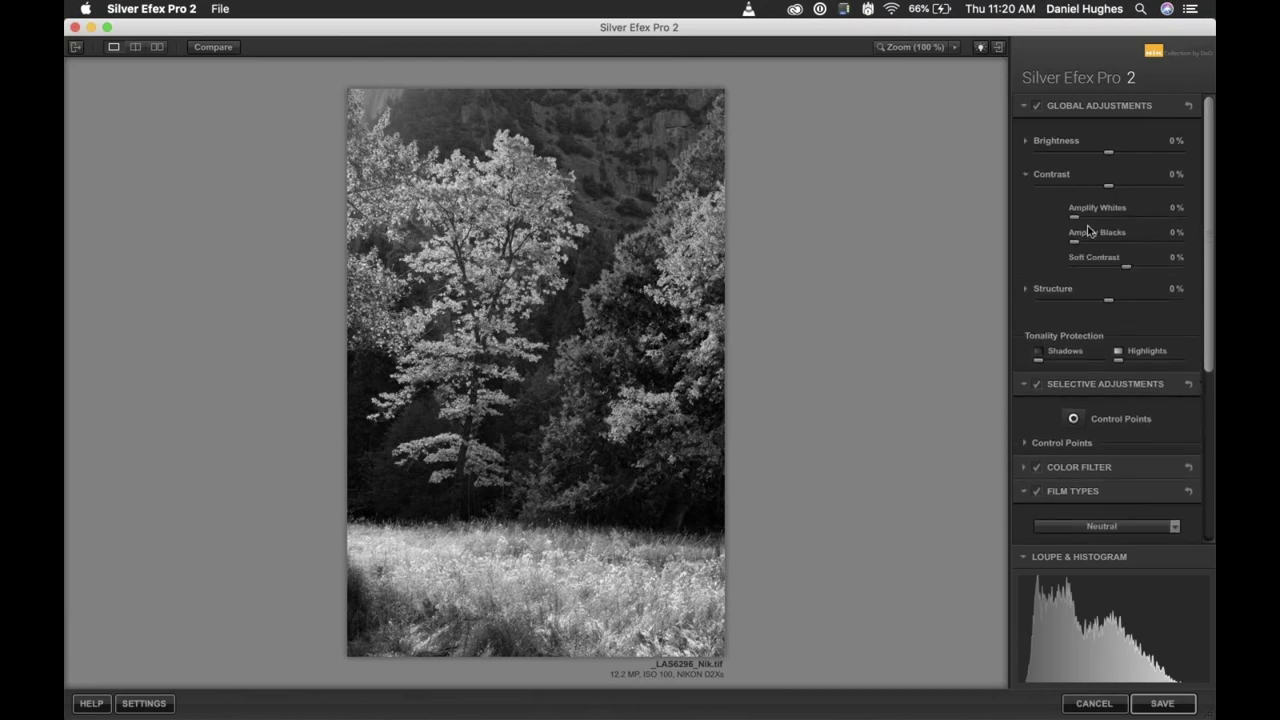
{"action": "left_click", "coordinate": [1087, 243]}
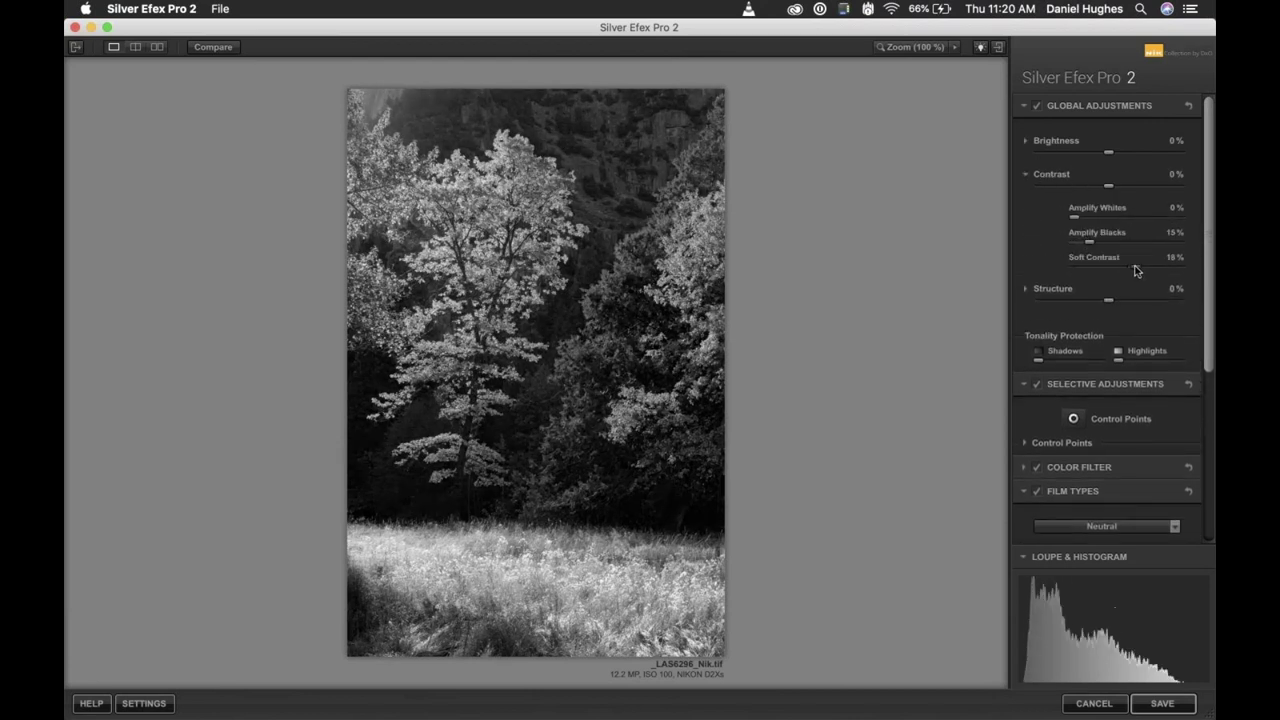
{"action": "left_click", "coordinate": [1044, 174]}
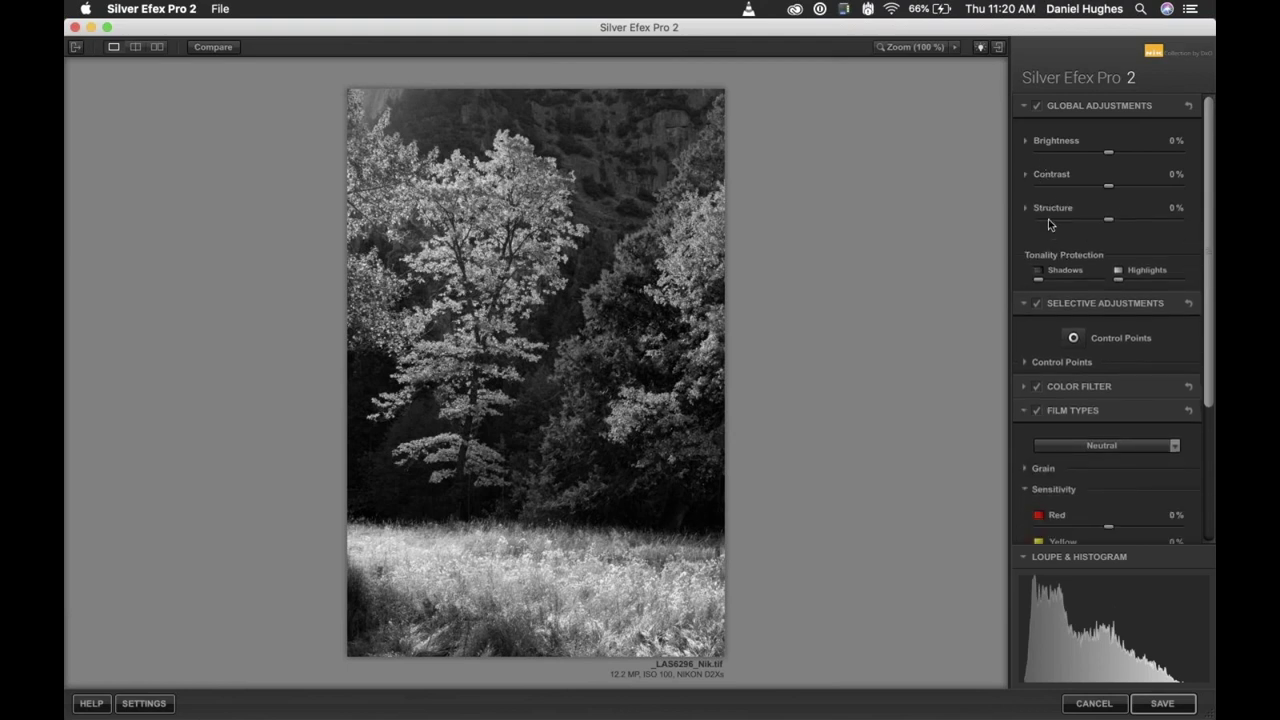
Raise Structure to 23%, then fold away the structure and Film Types sections.
{"action": "left_click", "coordinate": [1047, 208]}
{"action": "left_click_drag", "start_coordinate": [1109, 222], "coordinate": [1128, 222]}
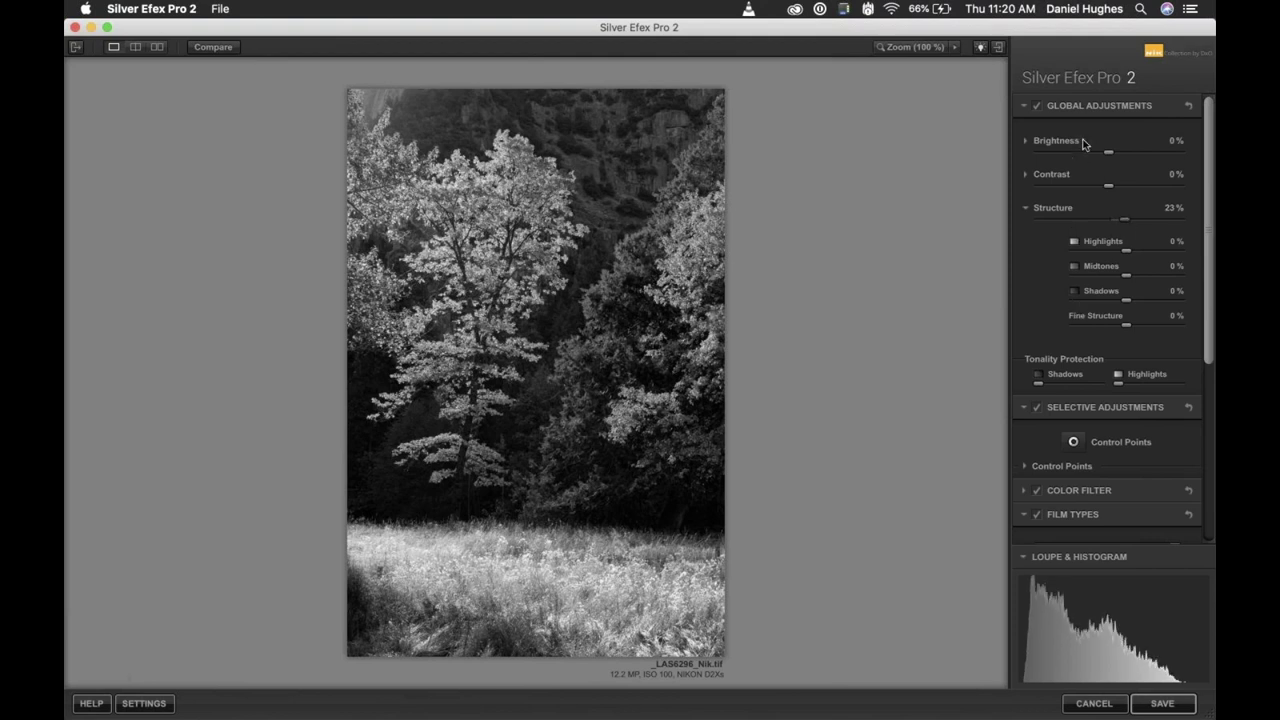
{"action": "left_click", "coordinate": [1048, 209]}
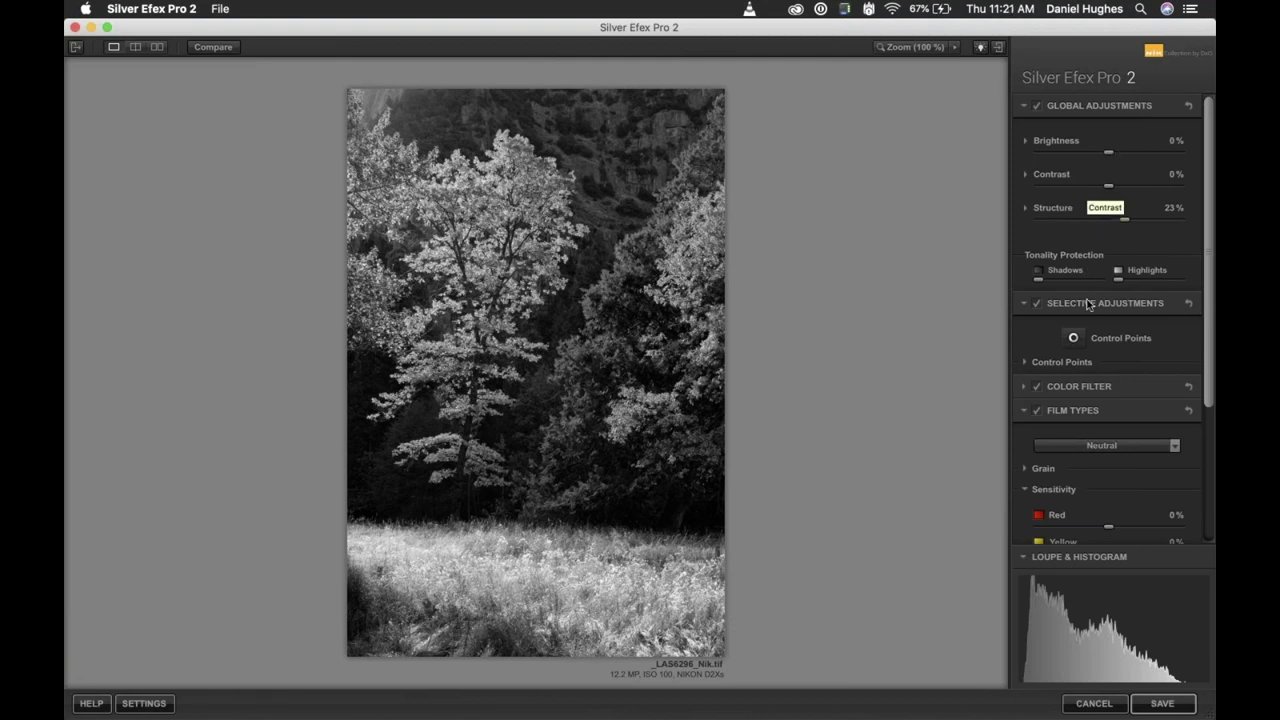
{"action": "left_click", "coordinate": [1073, 409]}
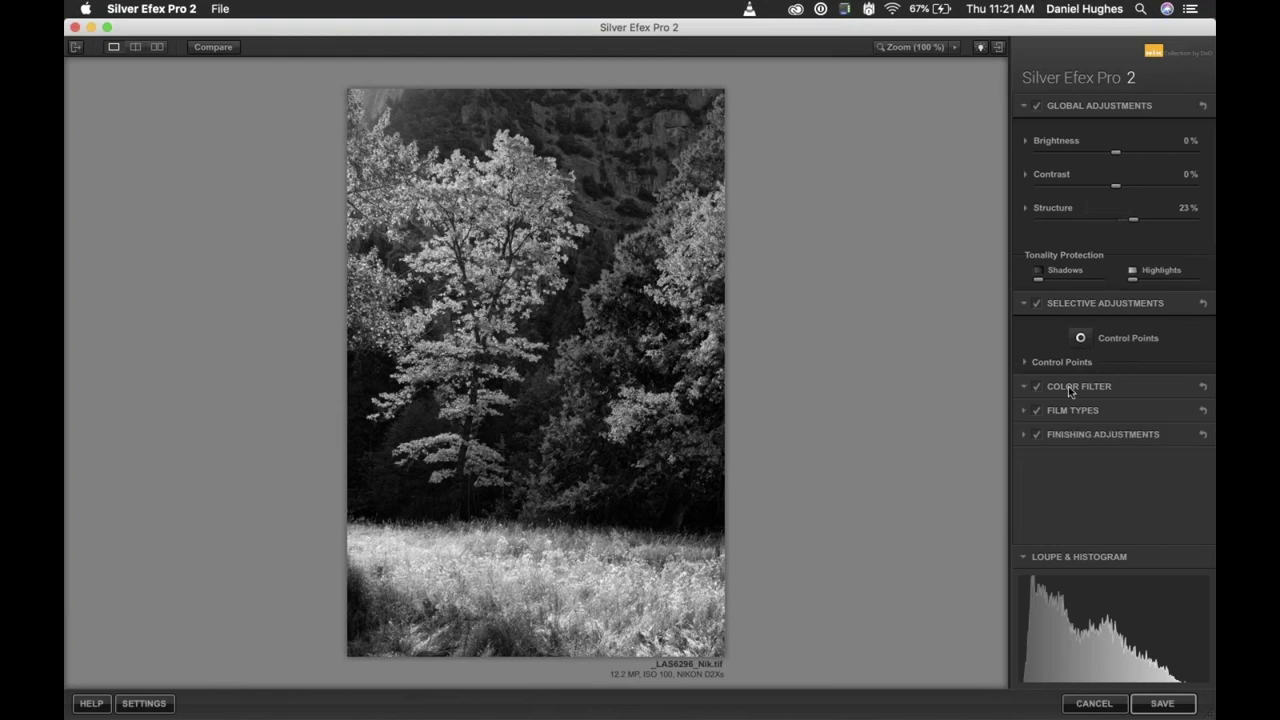
Compare red, orange, yellow and blue colour filters, keeping red at 66% strength.
{"action": "left_click", "coordinate": [1069, 387]}
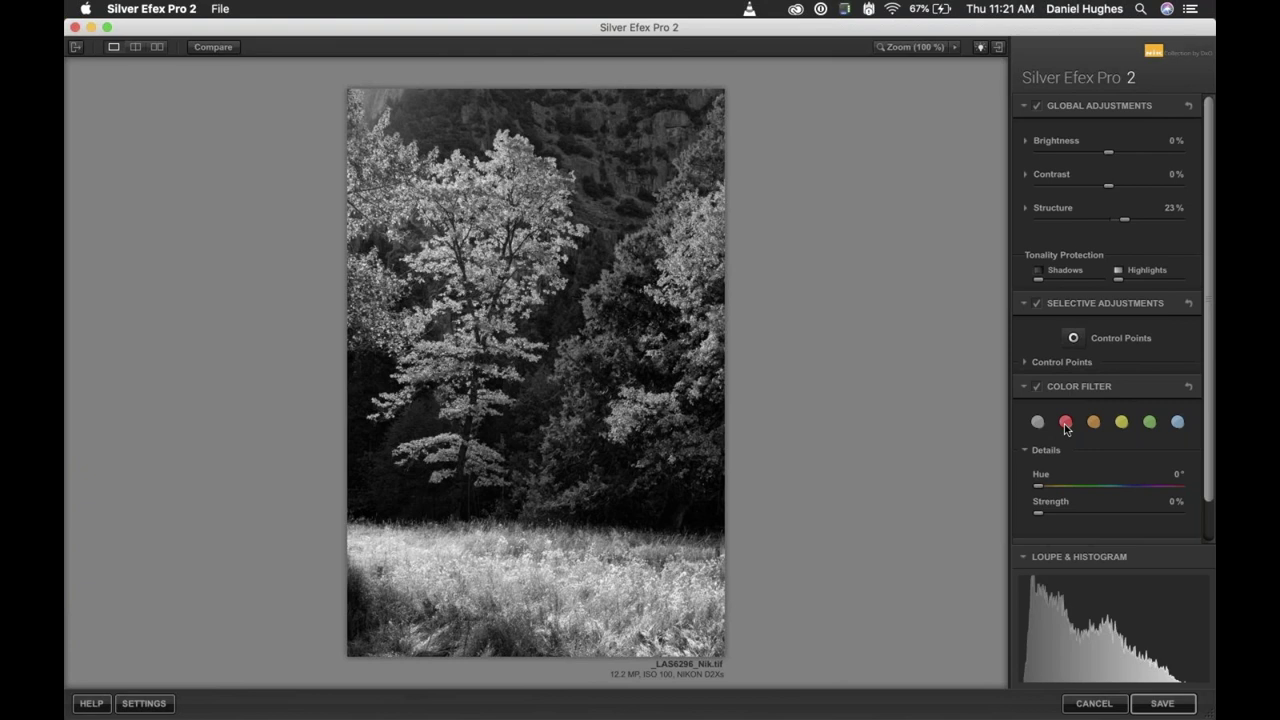
{"action": "left_click", "coordinate": [1066, 424]}
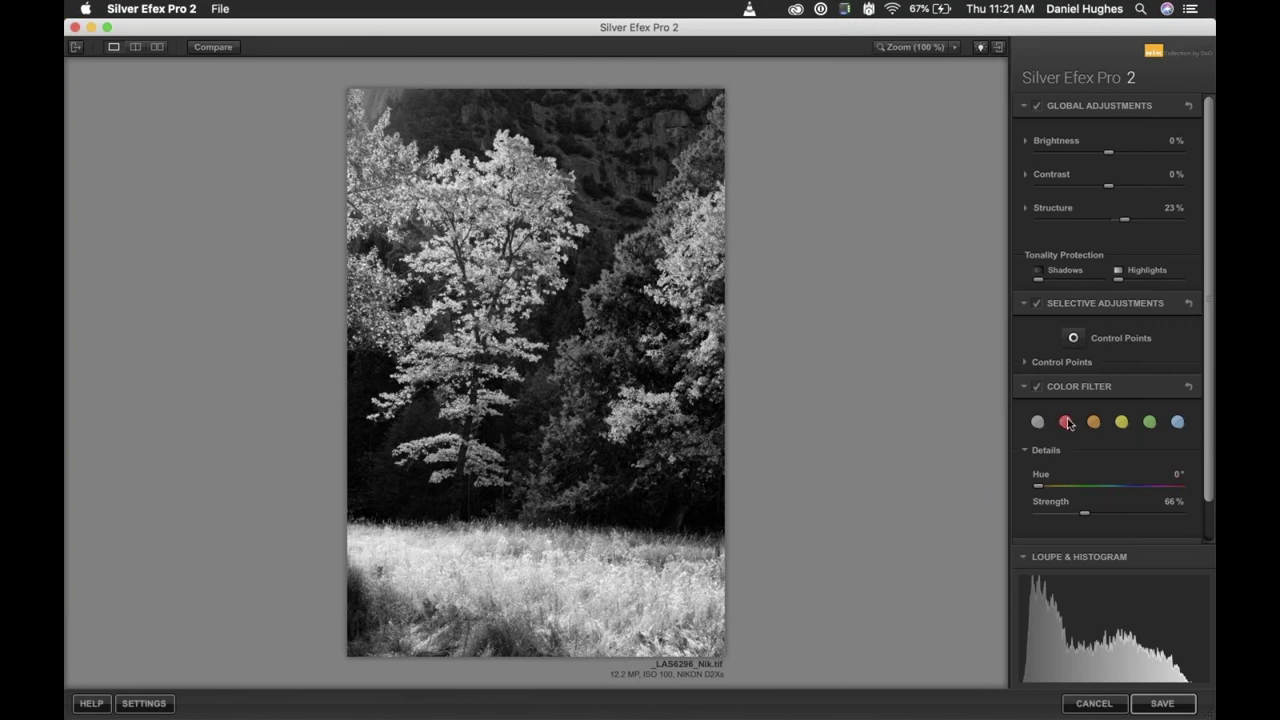
{"action": "left_click", "coordinate": [1093, 422]}
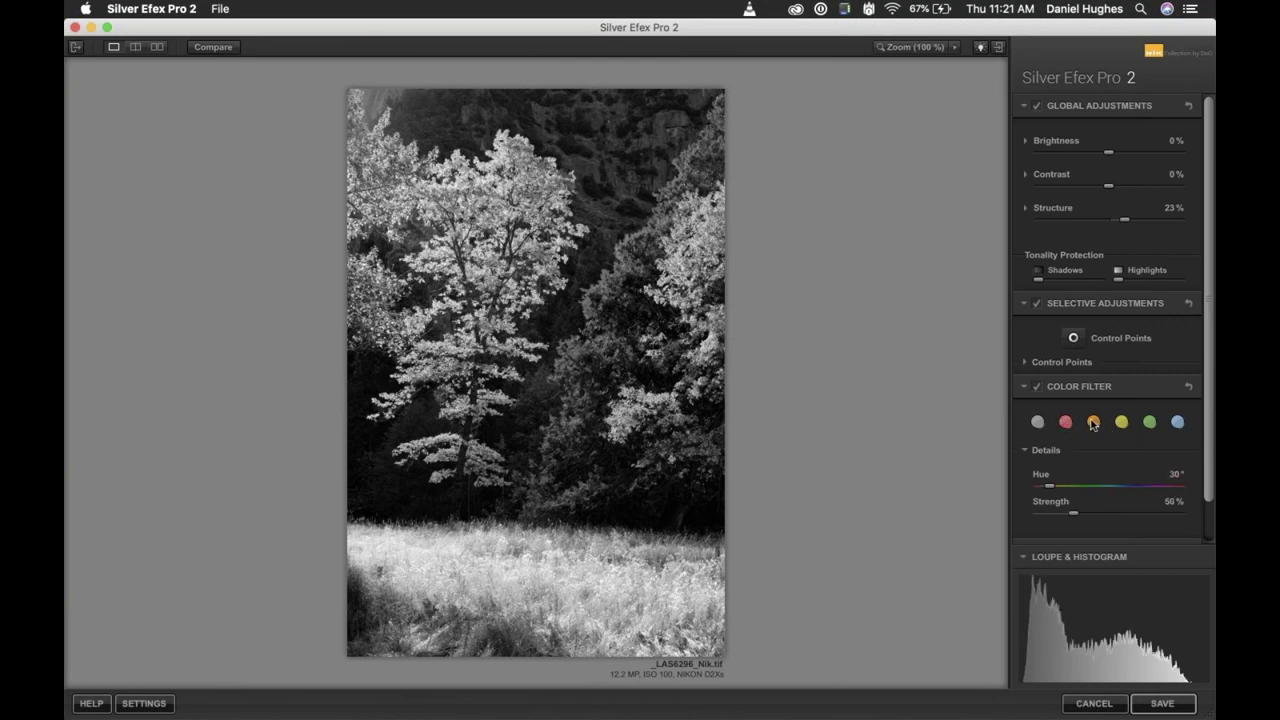
{"action": "left_click", "coordinate": [1121, 423]}
{"action": "left_click", "coordinate": [1168, 424]}
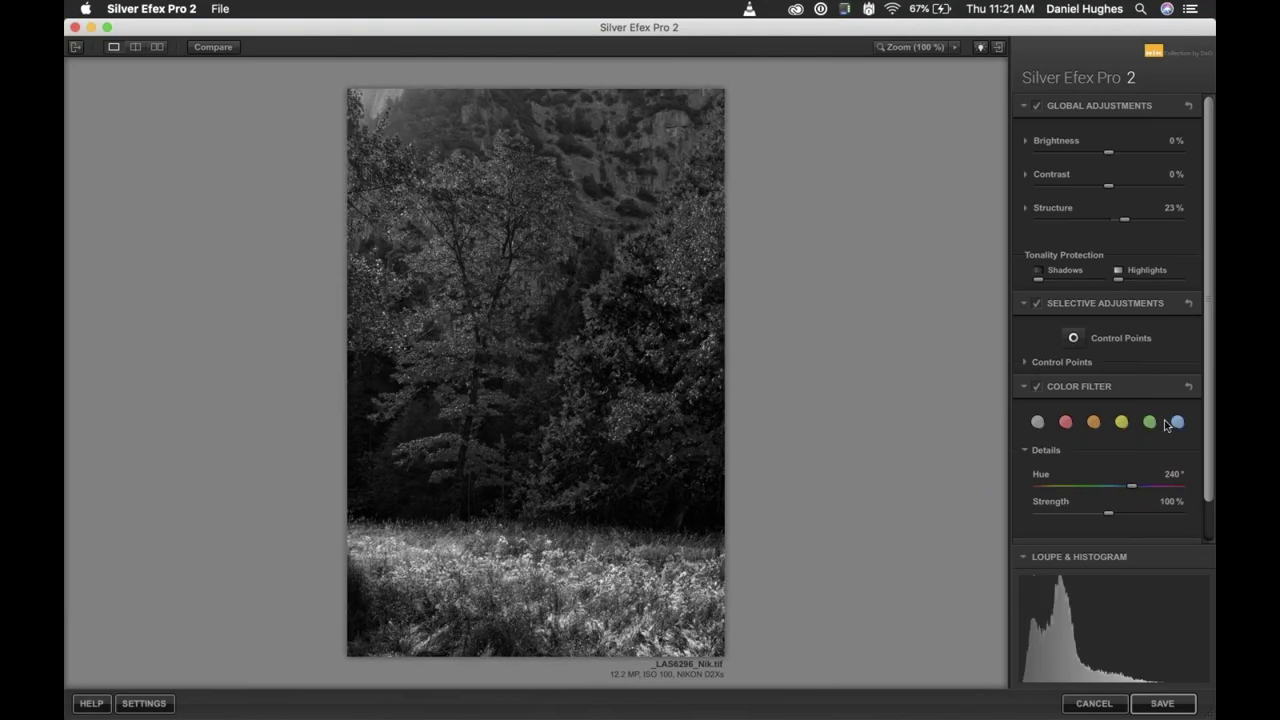
{"action": "left_click", "coordinate": [1067, 423]}
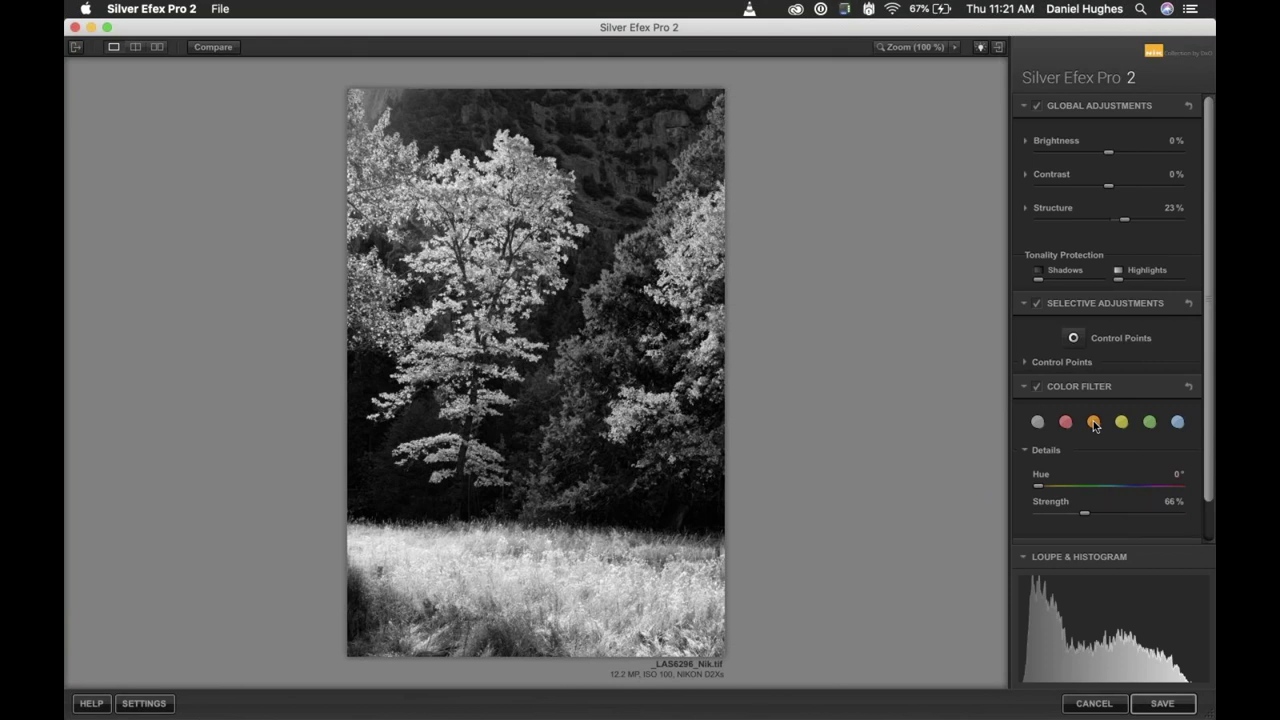
{"action": "left_click", "coordinate": [1094, 425]}
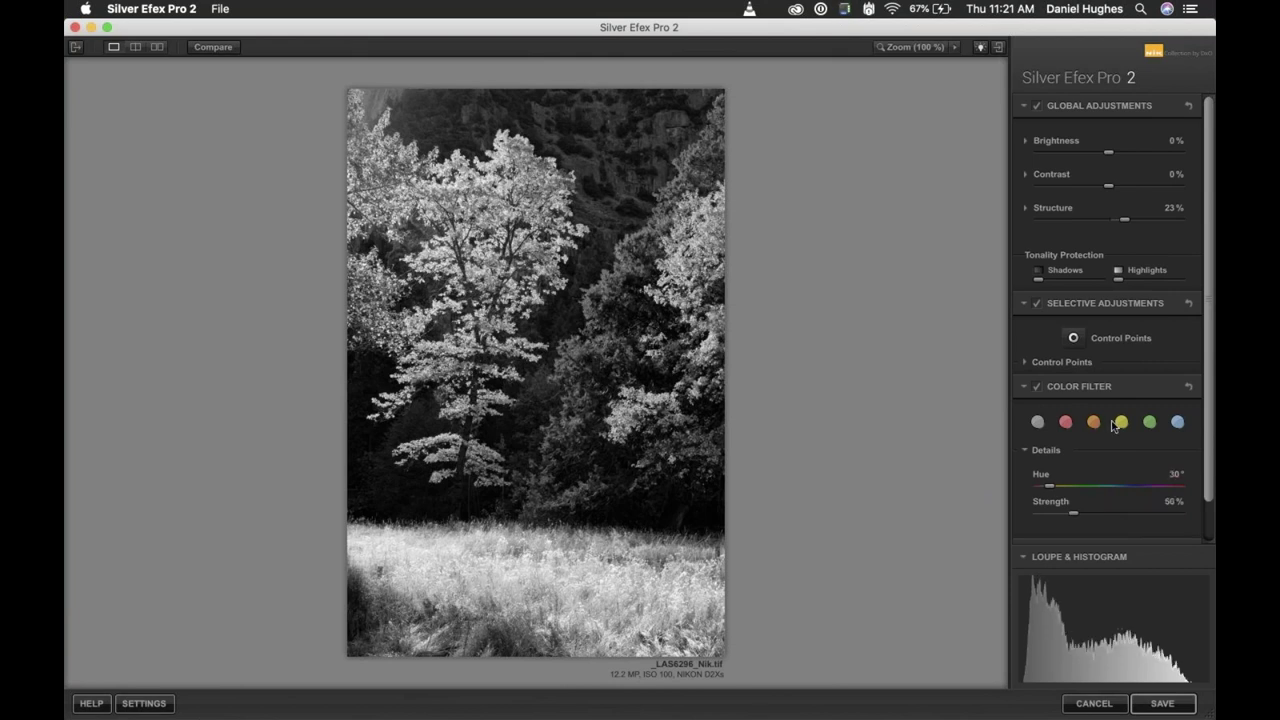
{"action": "left_click", "coordinate": [1065, 424]}
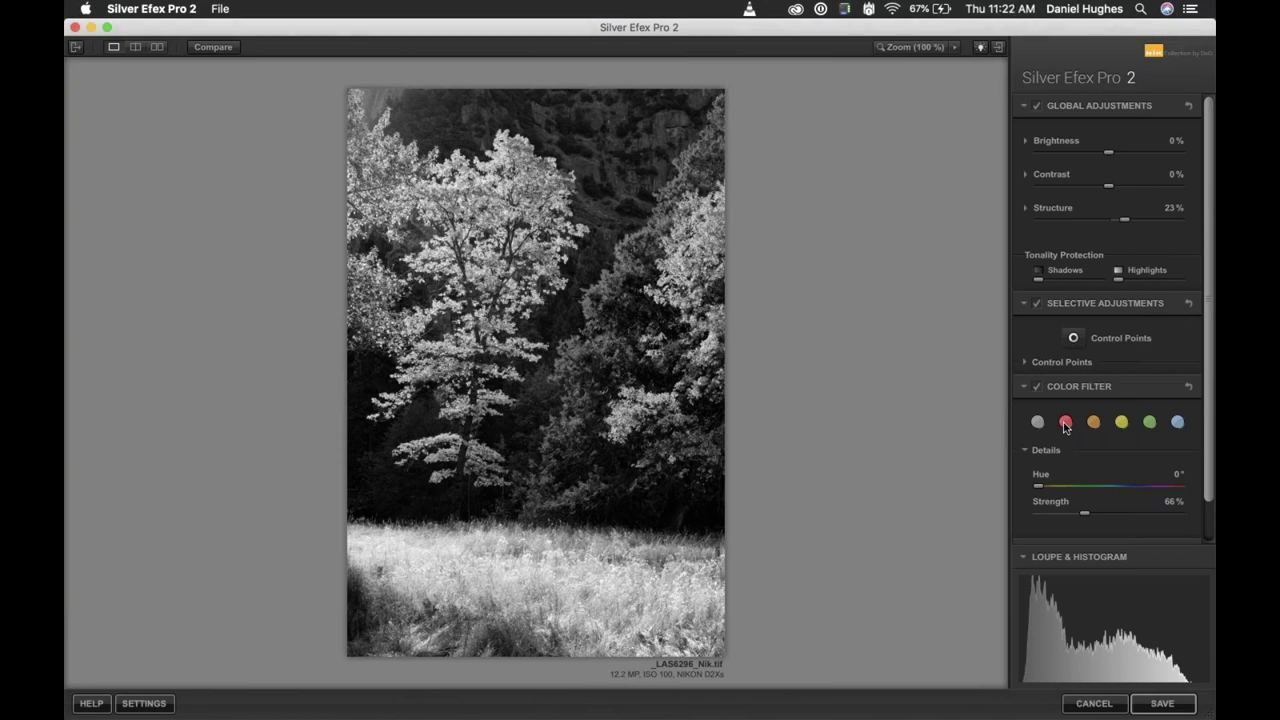
{"action": "left_click", "coordinate": [1065, 424]}
{"action": "left_click", "coordinate": [1095, 427]}
{"action": "left_click", "coordinate": [1124, 424]}
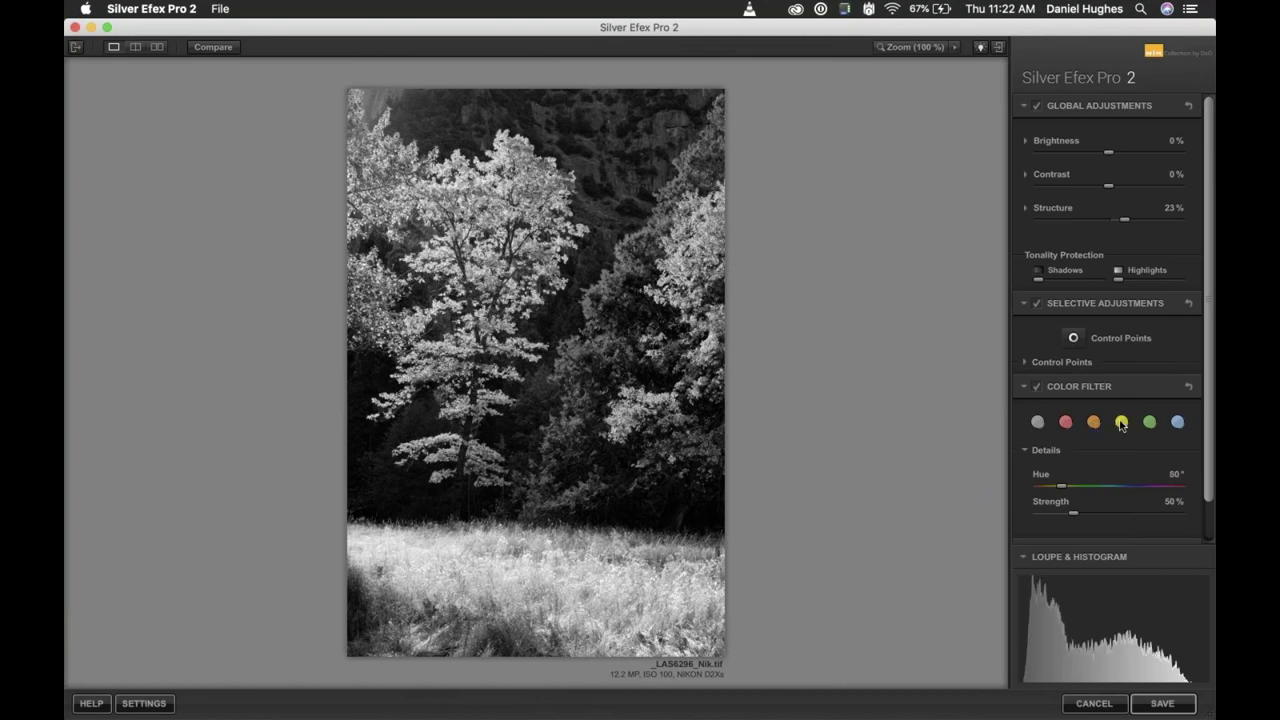
{"action": "left_click", "coordinate": [1150, 424]}
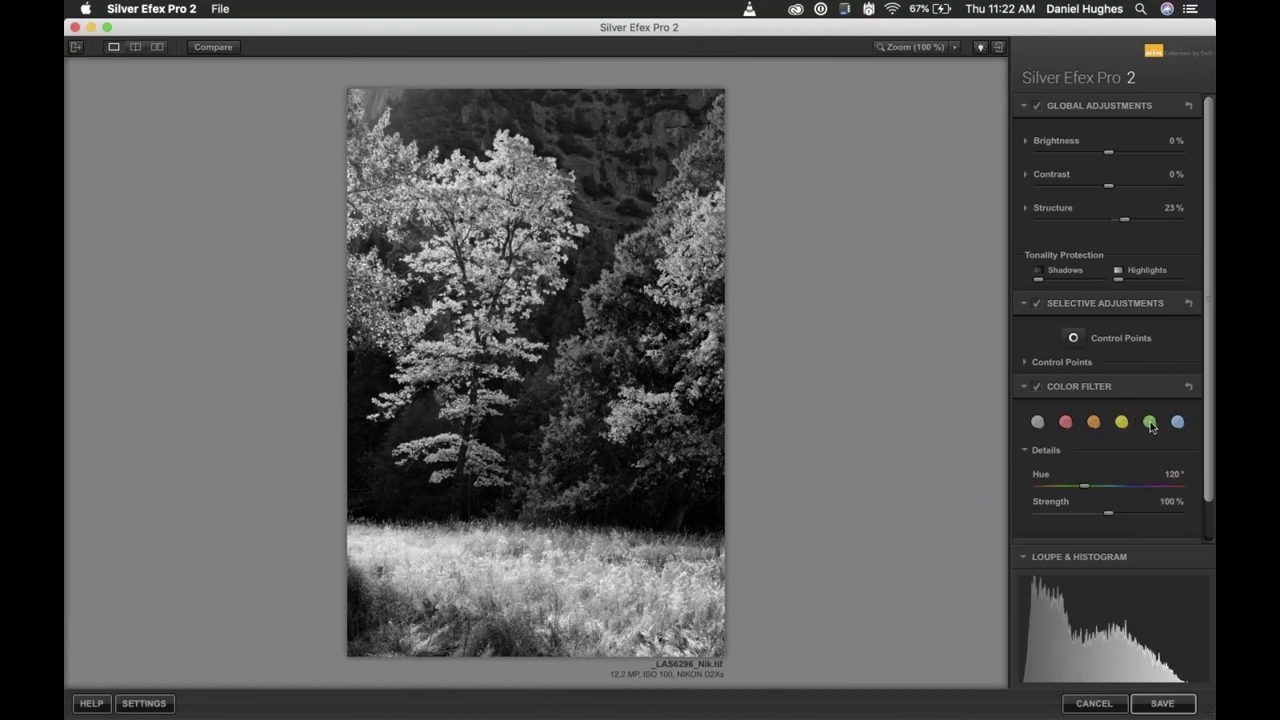
{"action": "left_click", "coordinate": [1178, 423]}
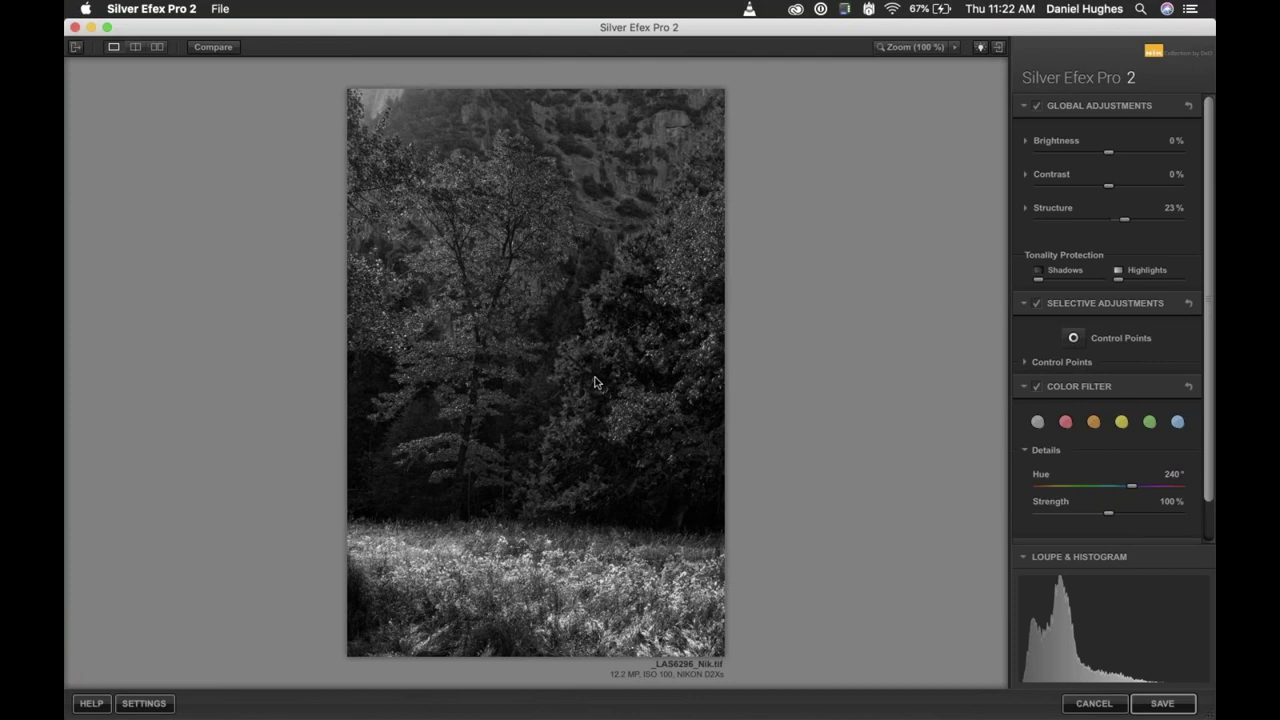
{"action": "left_click", "coordinate": [1067, 424]}
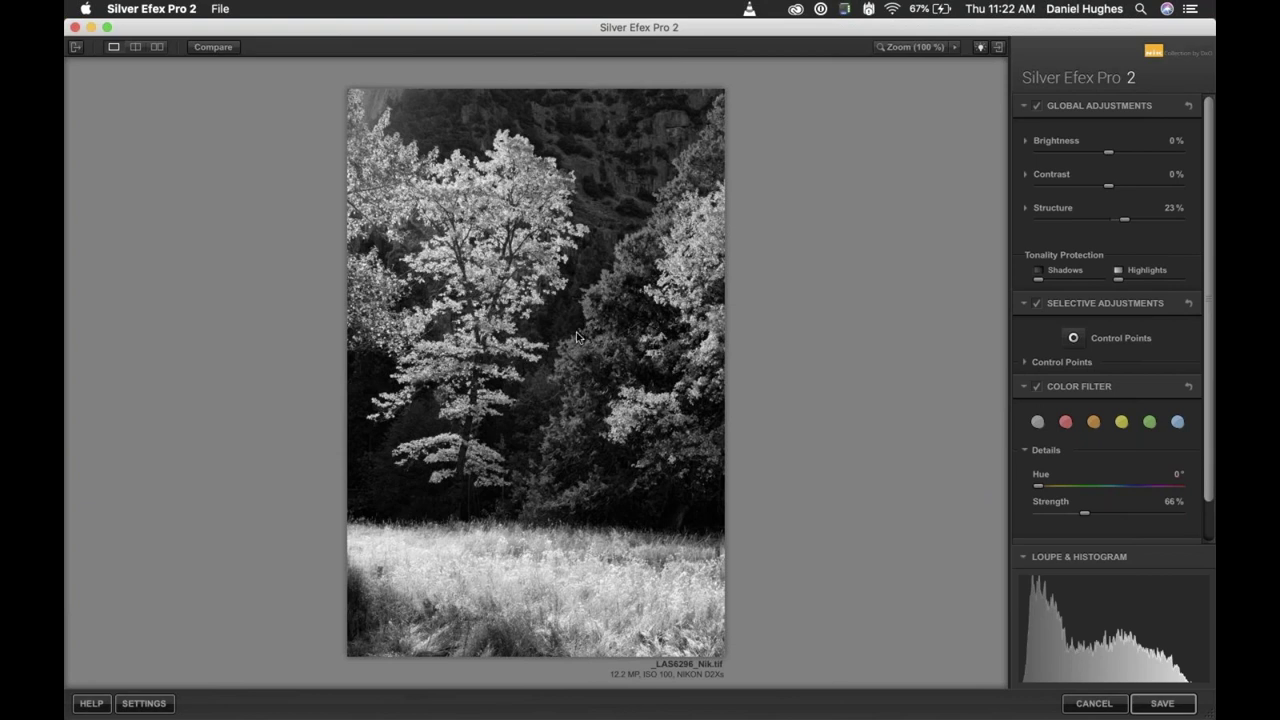
Cycle from Neutral through red, orange, yellow, green and blue filters, return to red, and collapse Color Filter.
{"action": "left_click", "coordinate": [1037, 423]}
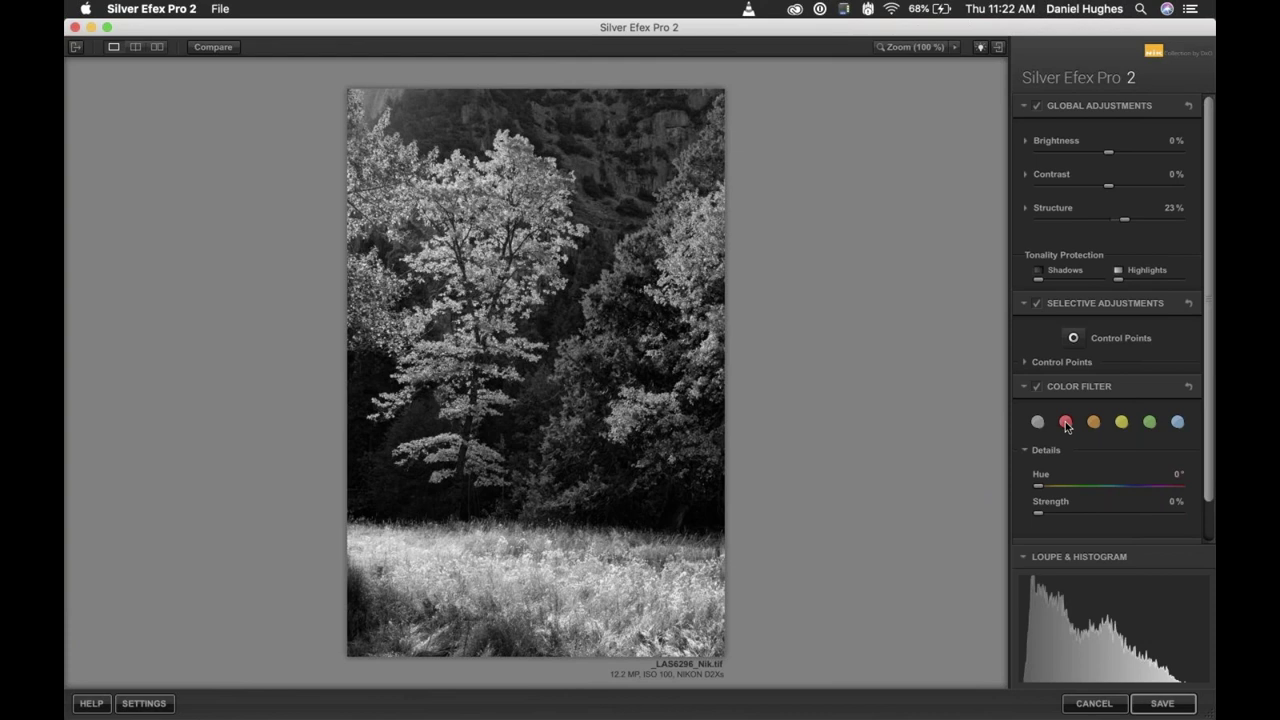
{"action": "left_click", "coordinate": [1066, 423]}
{"action": "left_click", "coordinate": [1094, 424]}
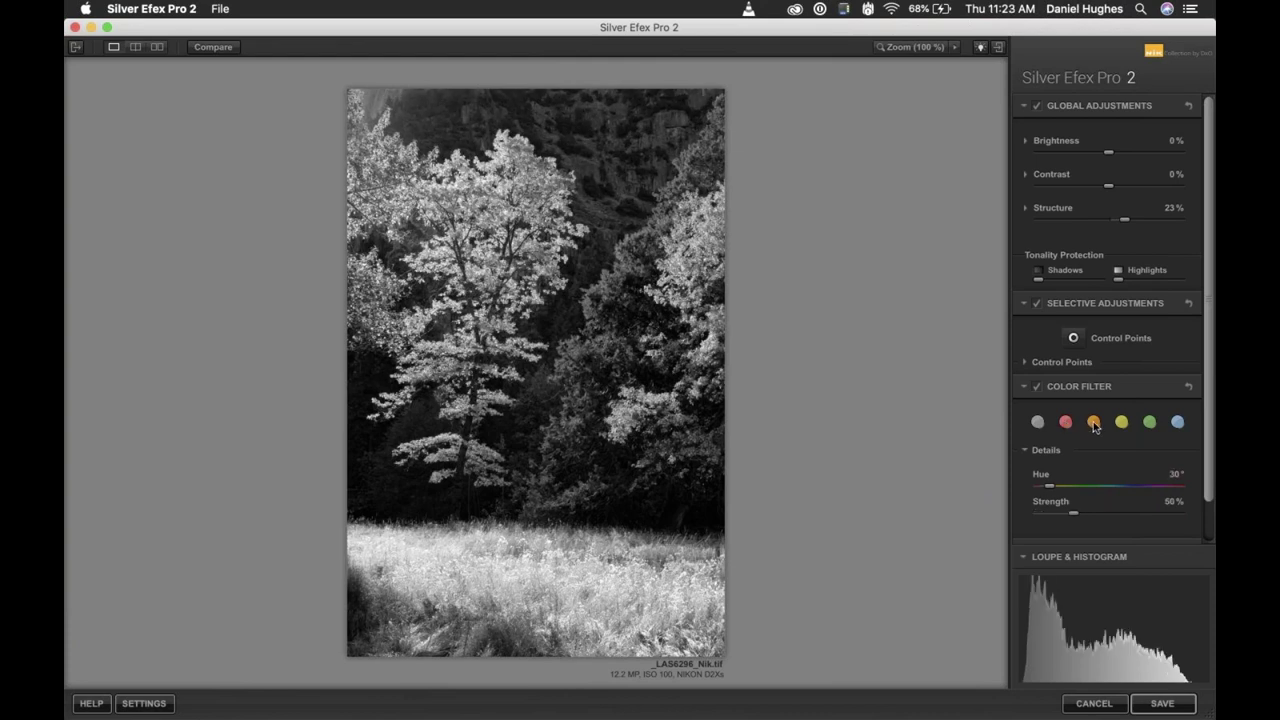
{"action": "left_click", "coordinate": [1122, 423]}
{"action": "left_click", "coordinate": [1152, 424]}
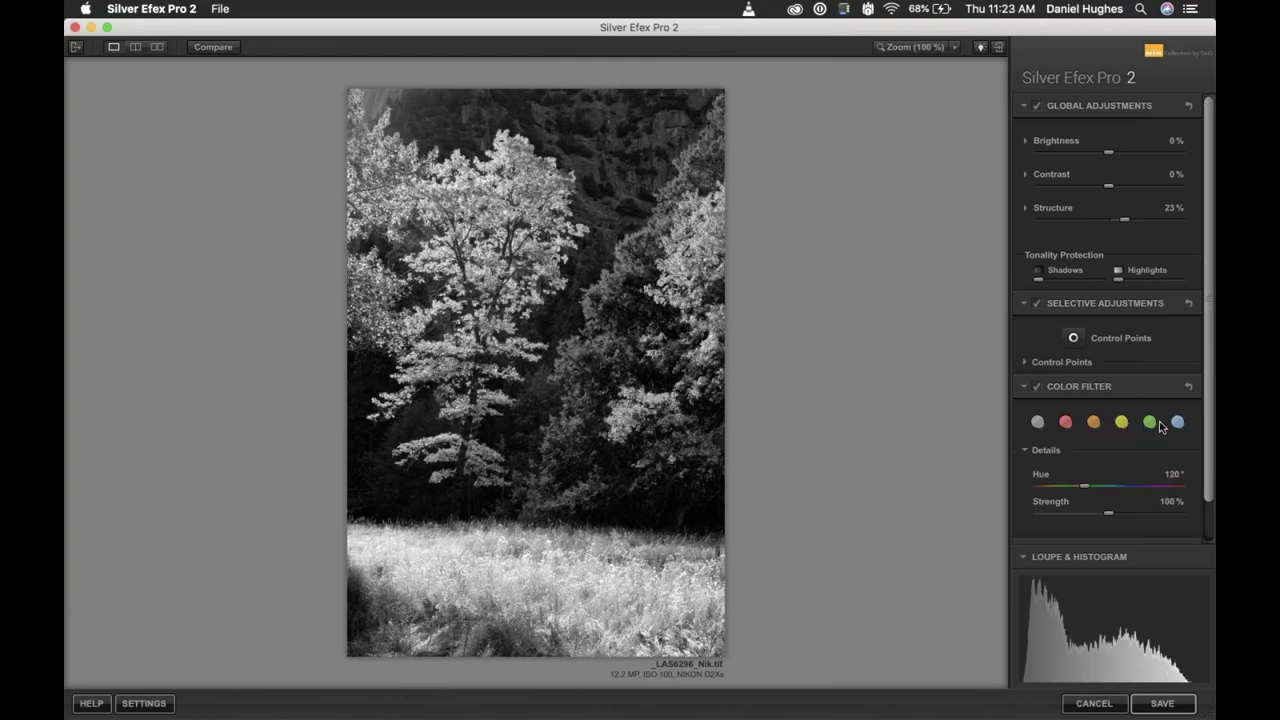
{"action": "left_click", "coordinate": [1178, 423]}
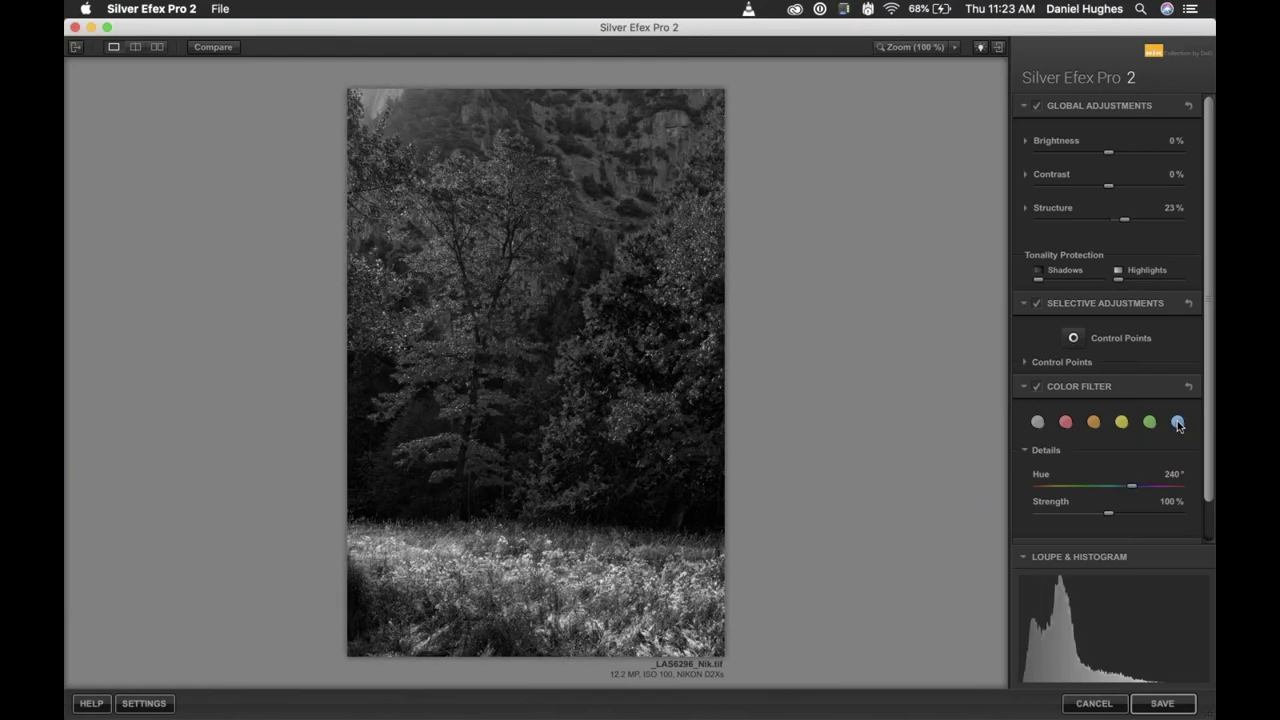
{"action": "left_click", "coordinate": [1065, 423]}
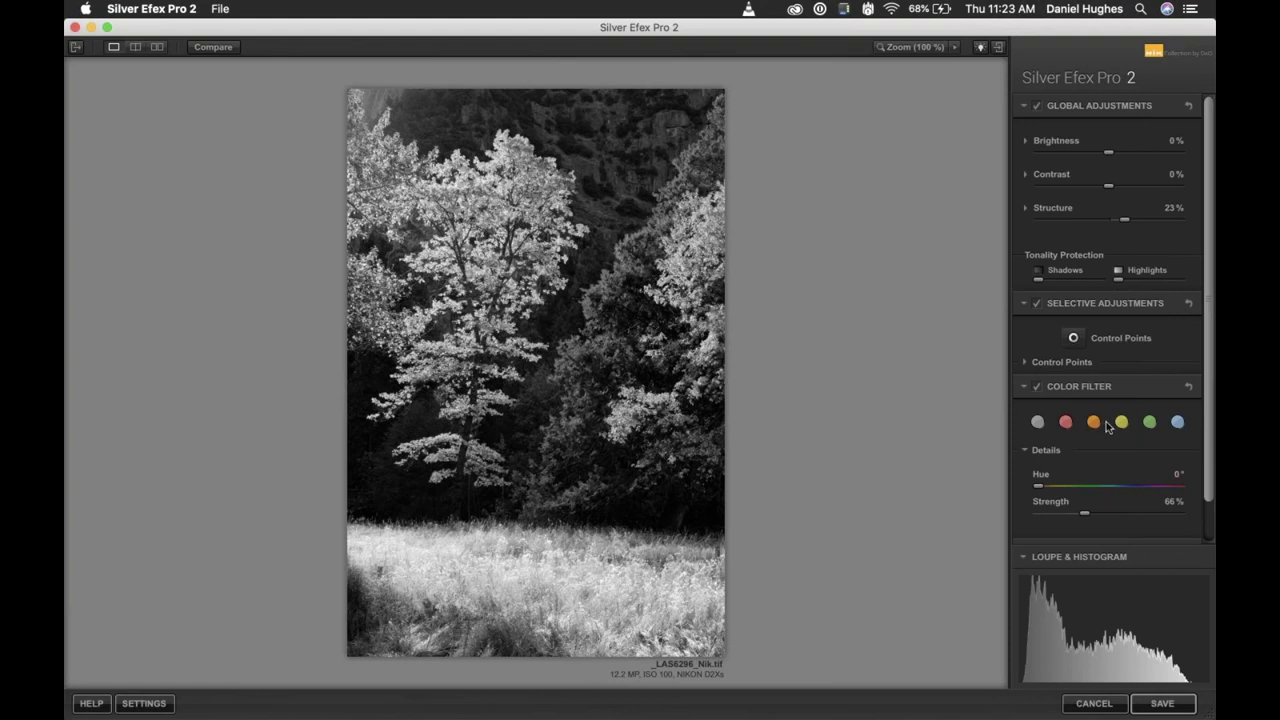
{"action": "left_click", "coordinate": [1057, 387]}
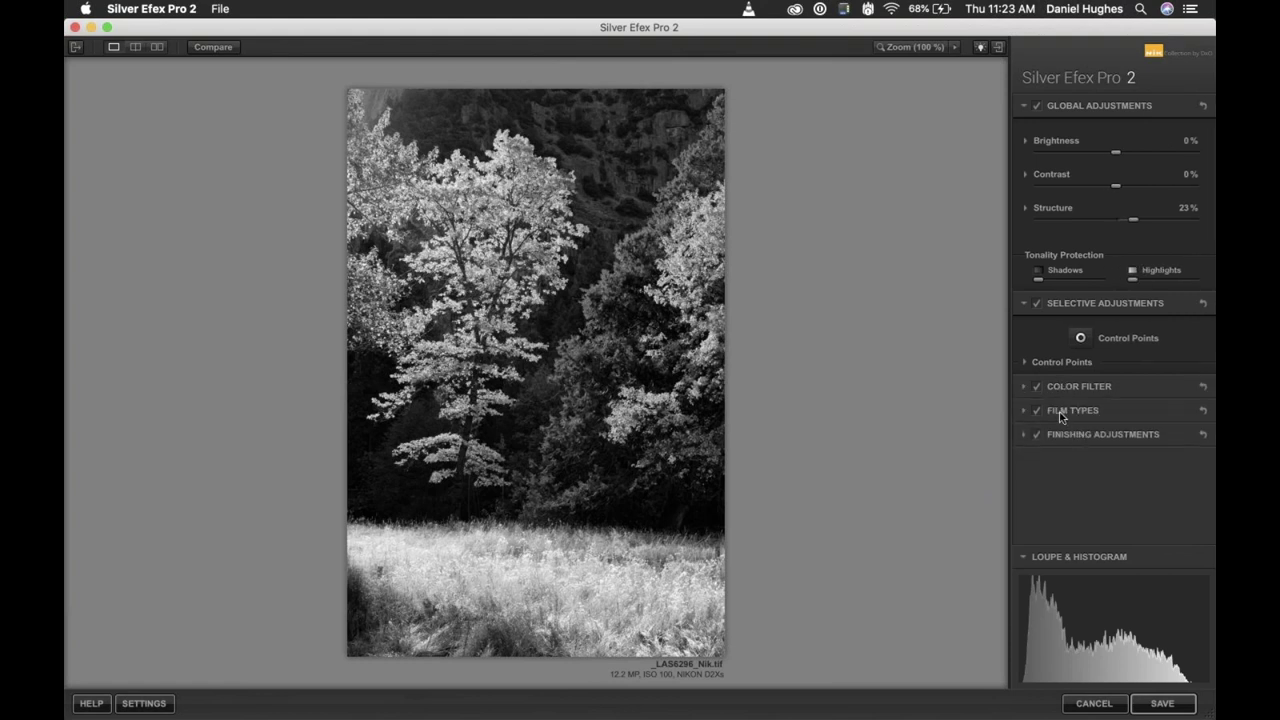
Reduce the red filter strength to 41%, collapse Color Filter, and open the Film Types dropdown.
{"action": "left_click", "coordinate": [1062, 411]}
{"action": "scroll", "coordinate": [1062, 413], "scroll_direction": "down", "scroll_amount": 5}
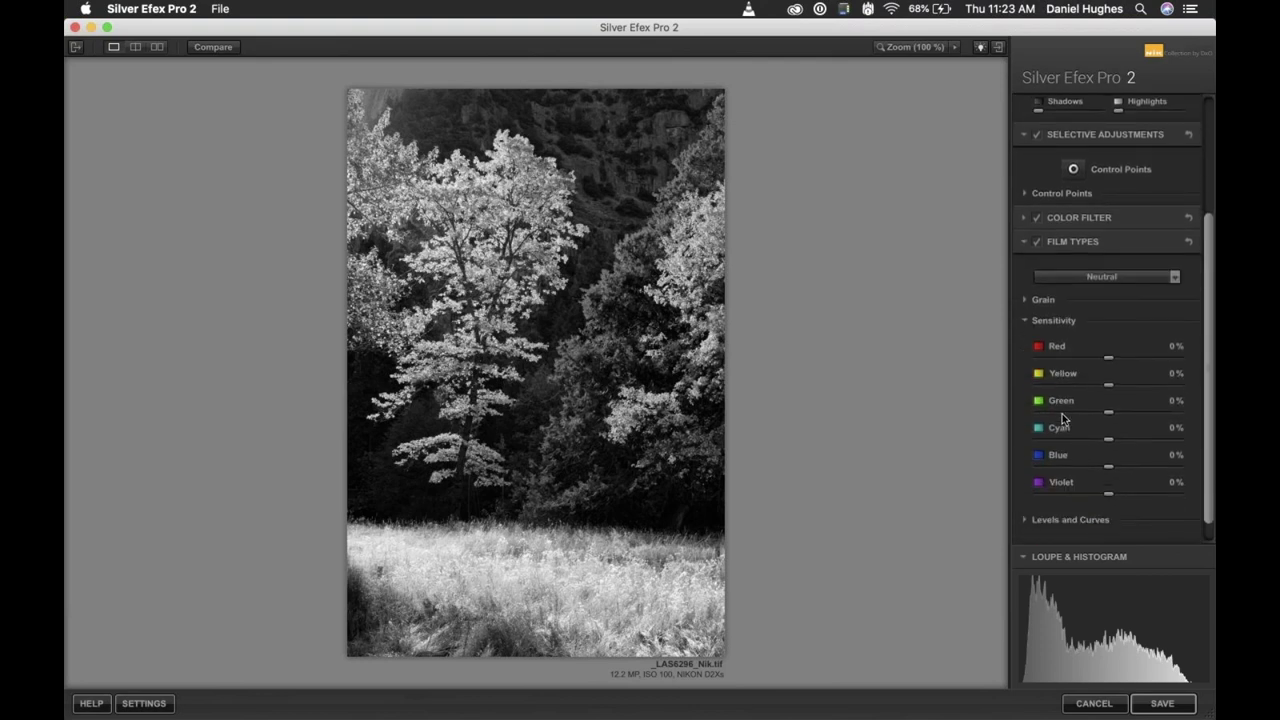
{"action": "left_click", "coordinate": [1054, 219]}
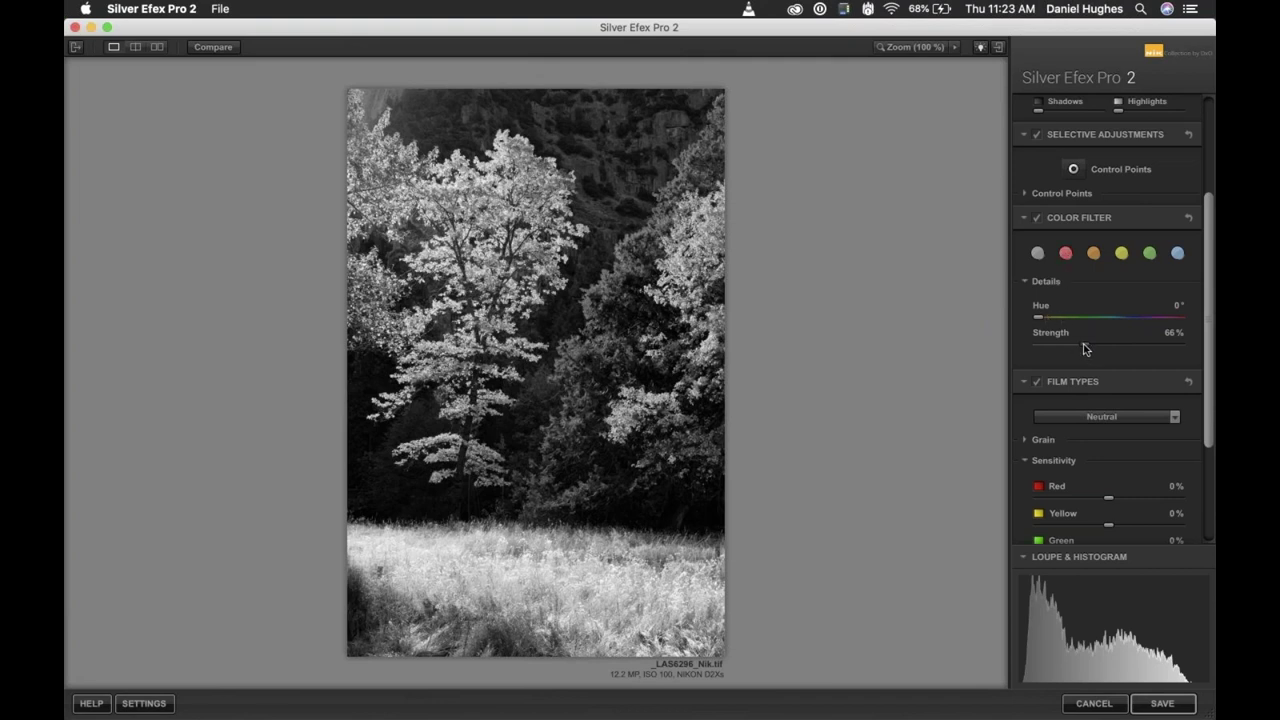
{"action": "left_click_drag", "start_coordinate": [1082, 347], "coordinate": [1061, 349]}
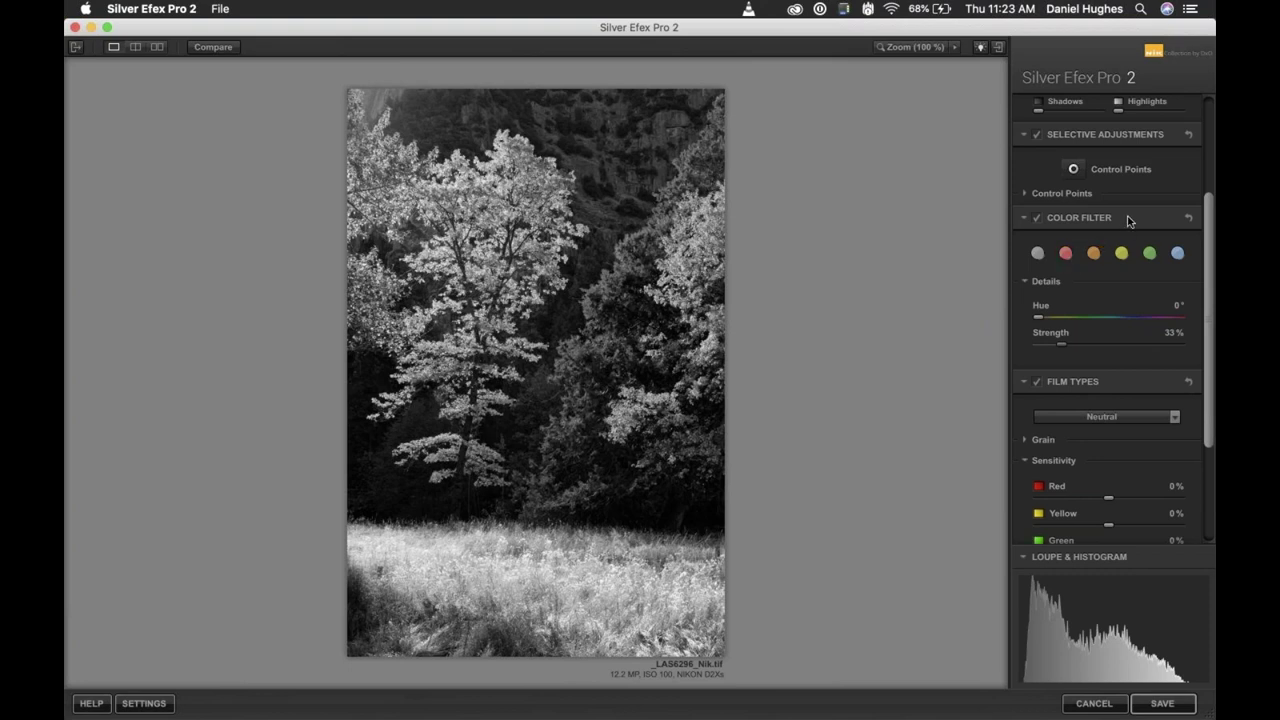
{"action": "mouse_move", "coordinate": [1061, 345]}
{"action": "left_mouse_down"}
{"action": "mouse_move", "coordinate": [1144, 340]}
{"action": "mouse_move", "coordinate": [1057, 345]}
{"action": "left_mouse_up"}
{"action": "left_click", "coordinate": [1066, 345]}
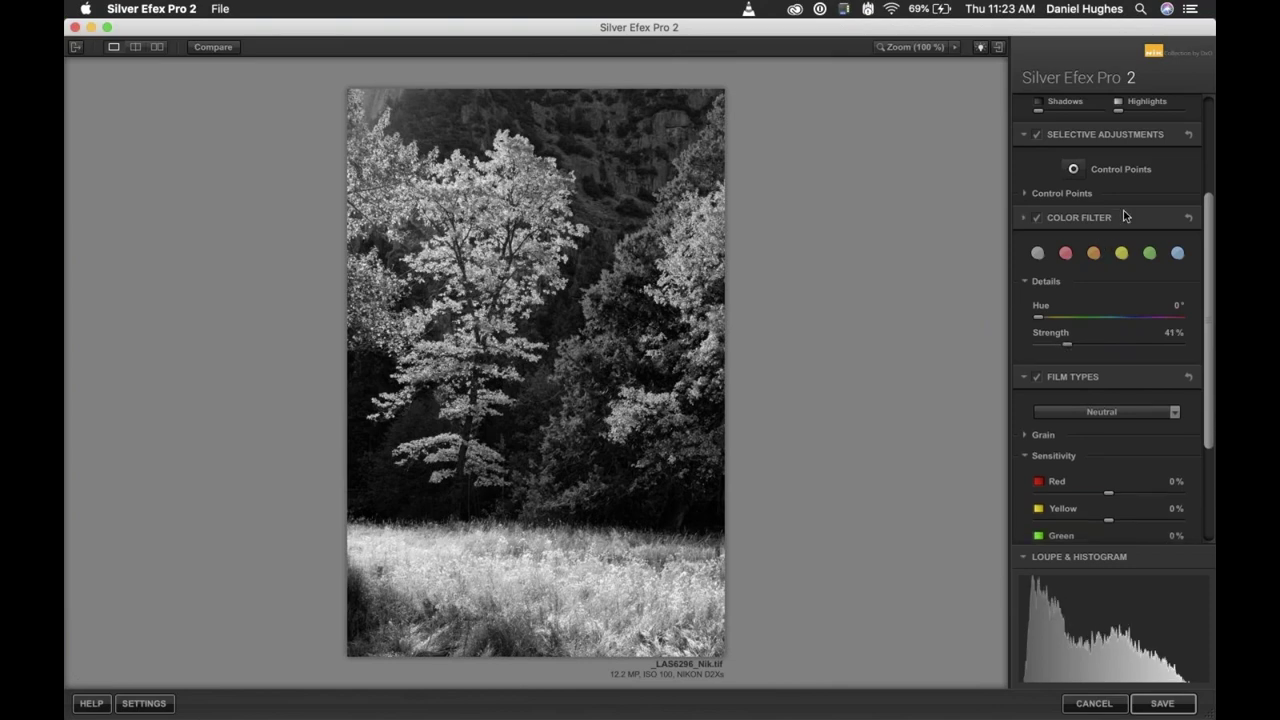
{"action": "left_click", "coordinate": [1123, 216]}
{"action": "left_click", "coordinate": [1116, 278]}
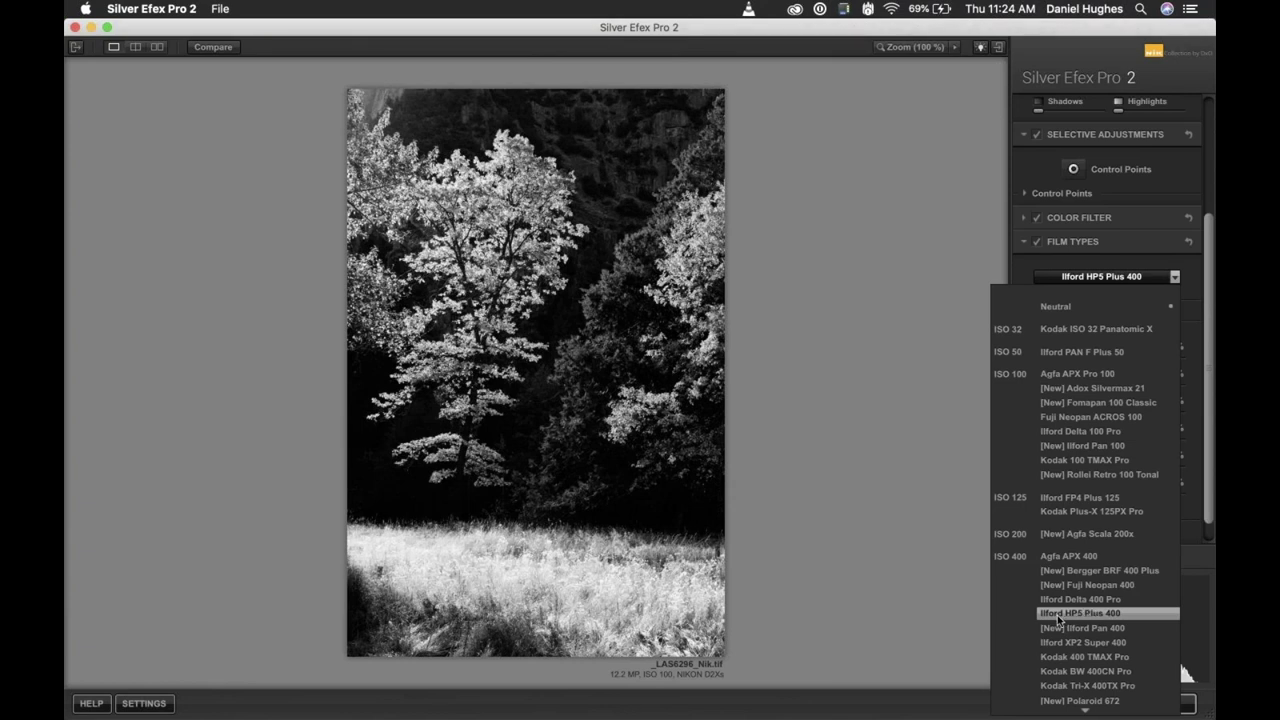
Apply the Ilford HP5 Plus 400 film type and collapse its Sensitivity sliders.
{"action": "left_click", "coordinate": [1057, 615]}
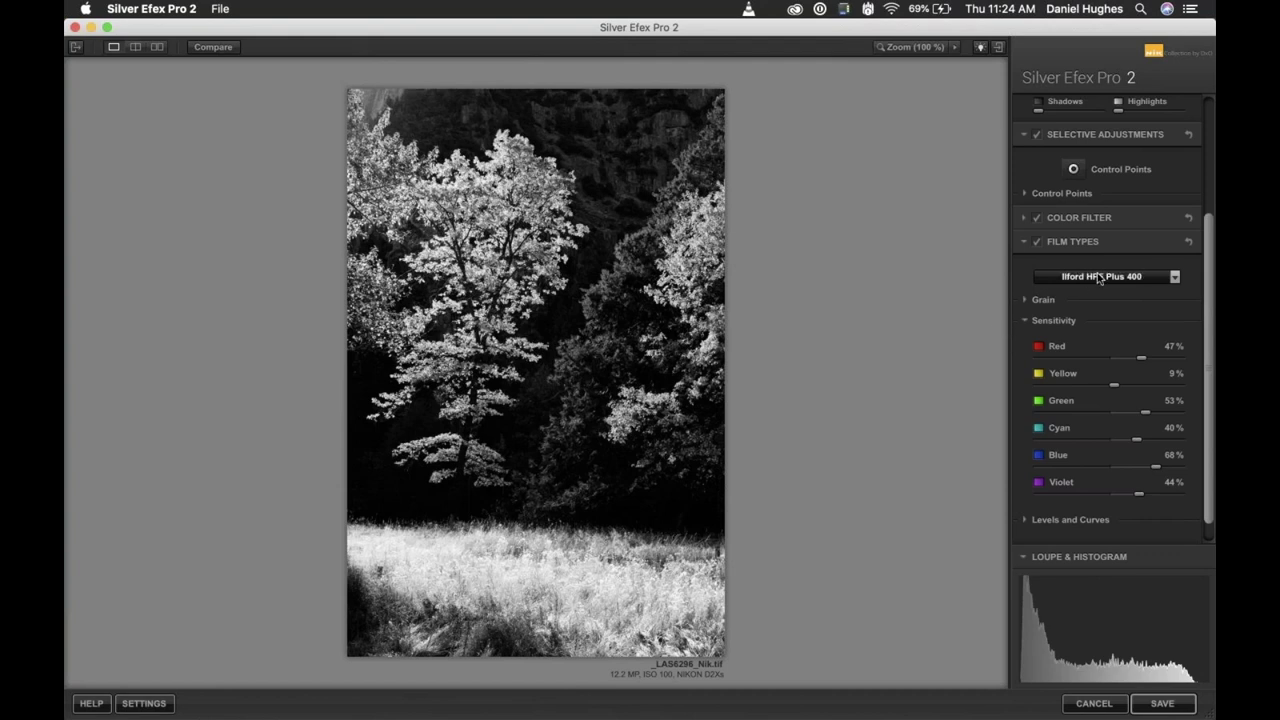
{"action": "left_click", "coordinate": [1024, 322]}
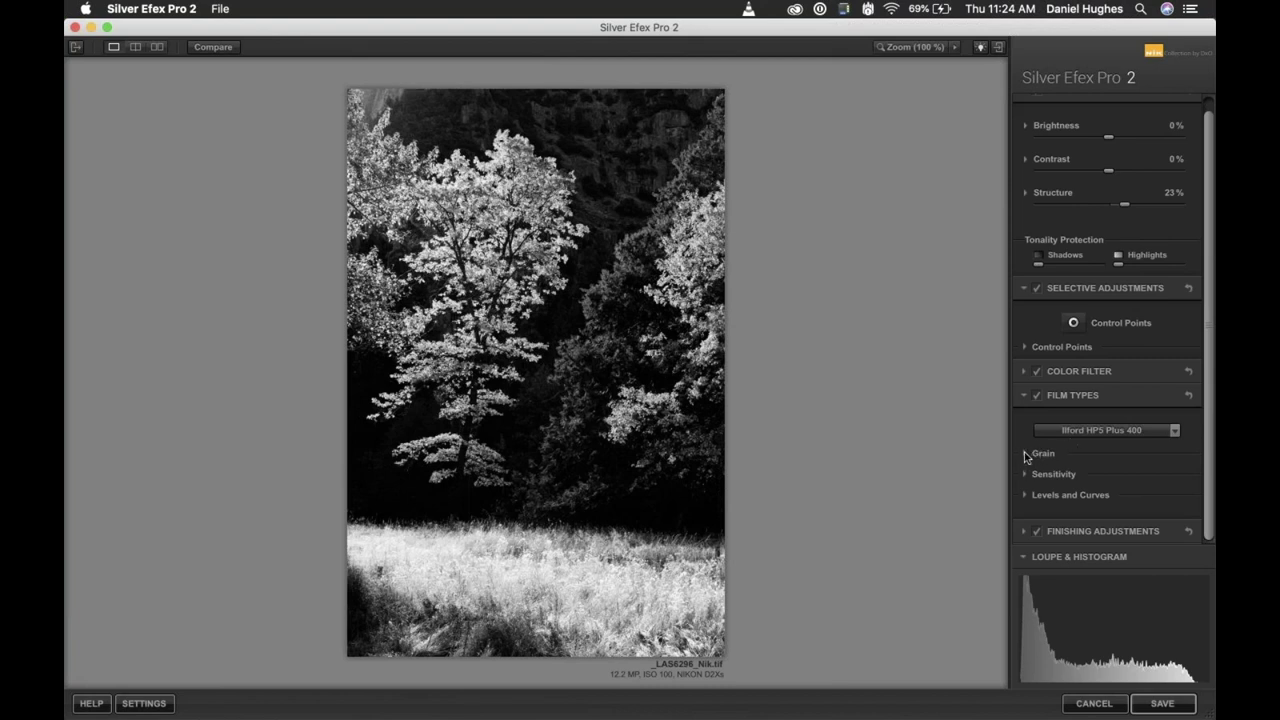
Expand the Grain settings and browse other film types, keeping Ilford HP5 Plus 400 selected.
{"action": "left_click", "coordinate": [1025, 455]}
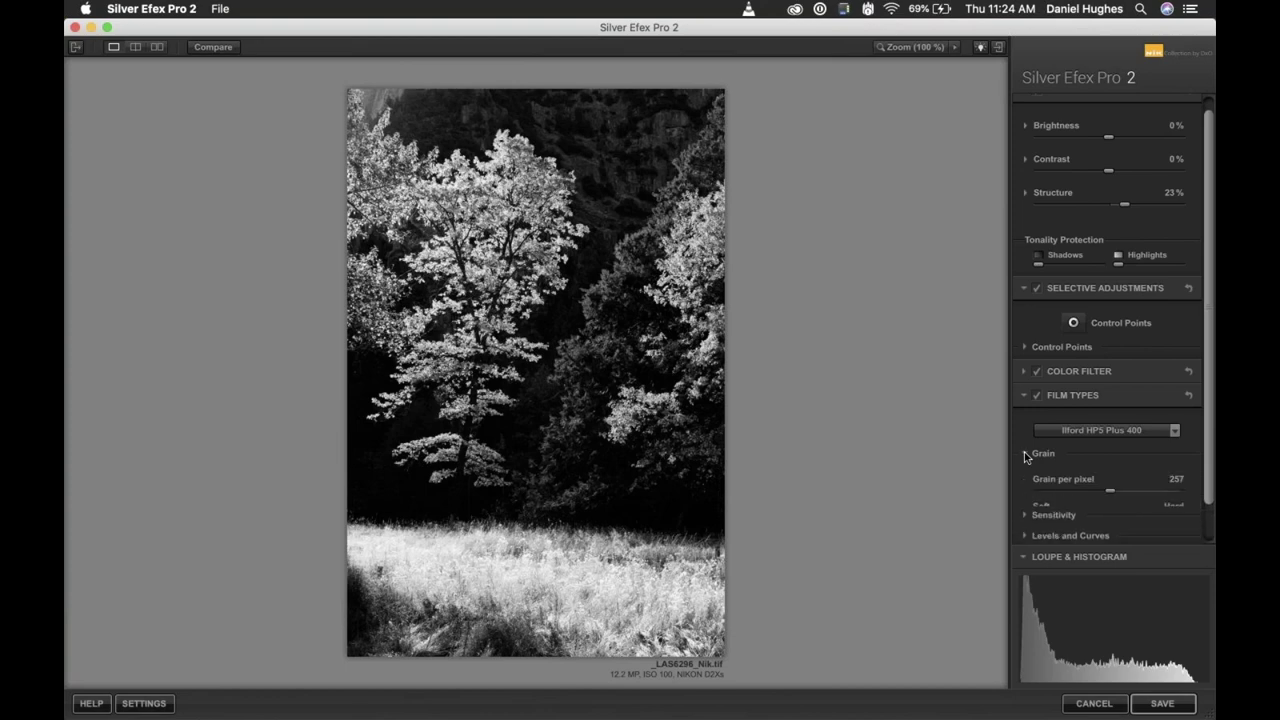
{"action": "left_click", "coordinate": [1143, 428]}
{"action": "scroll", "coordinate": [1103, 373], "scroll_direction": "down", "scroll_amount": 5}
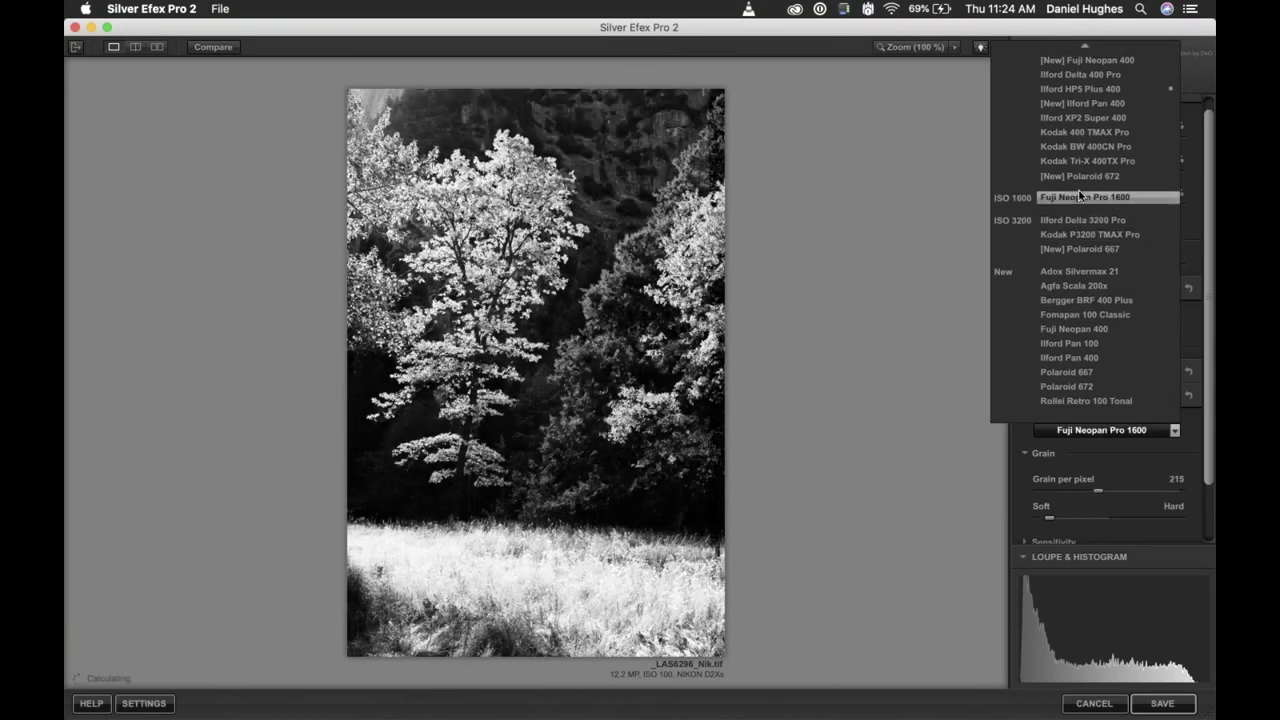
{"action": "scroll", "coordinate": [1093, 106], "scroll_direction": "up", "scroll_amount": 3}
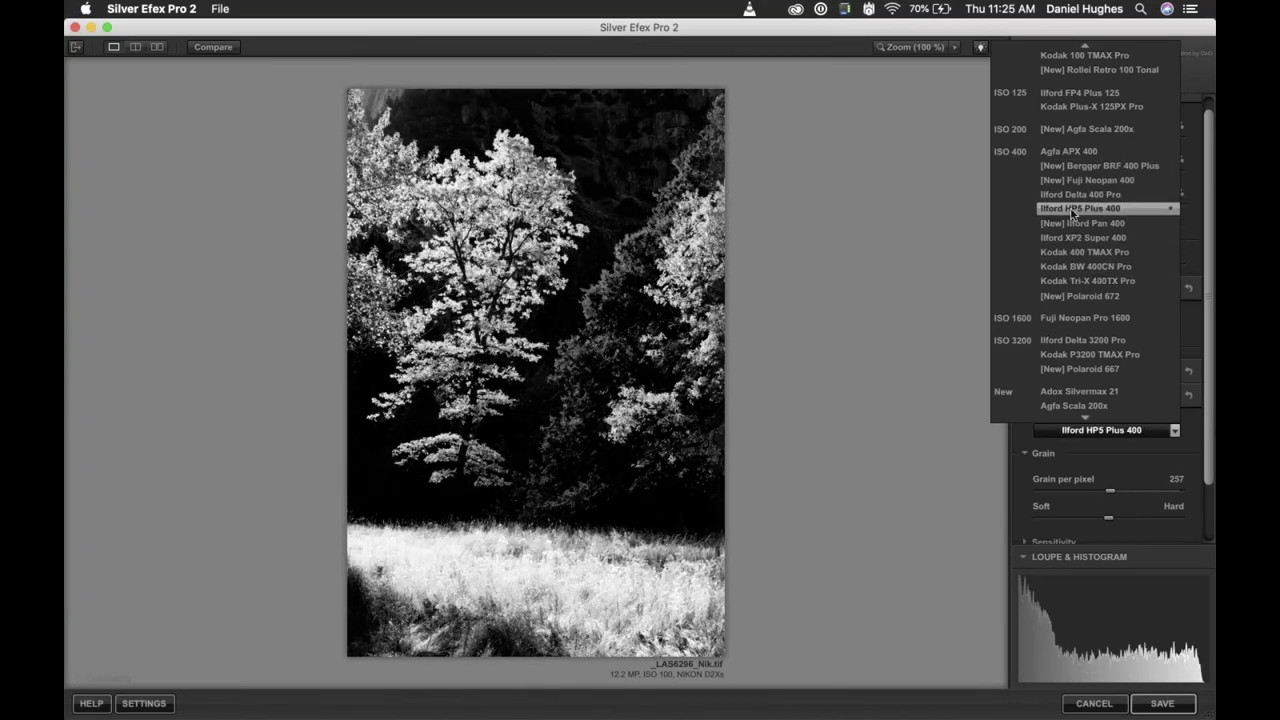
{"action": "left_click", "coordinate": [1072, 213]}
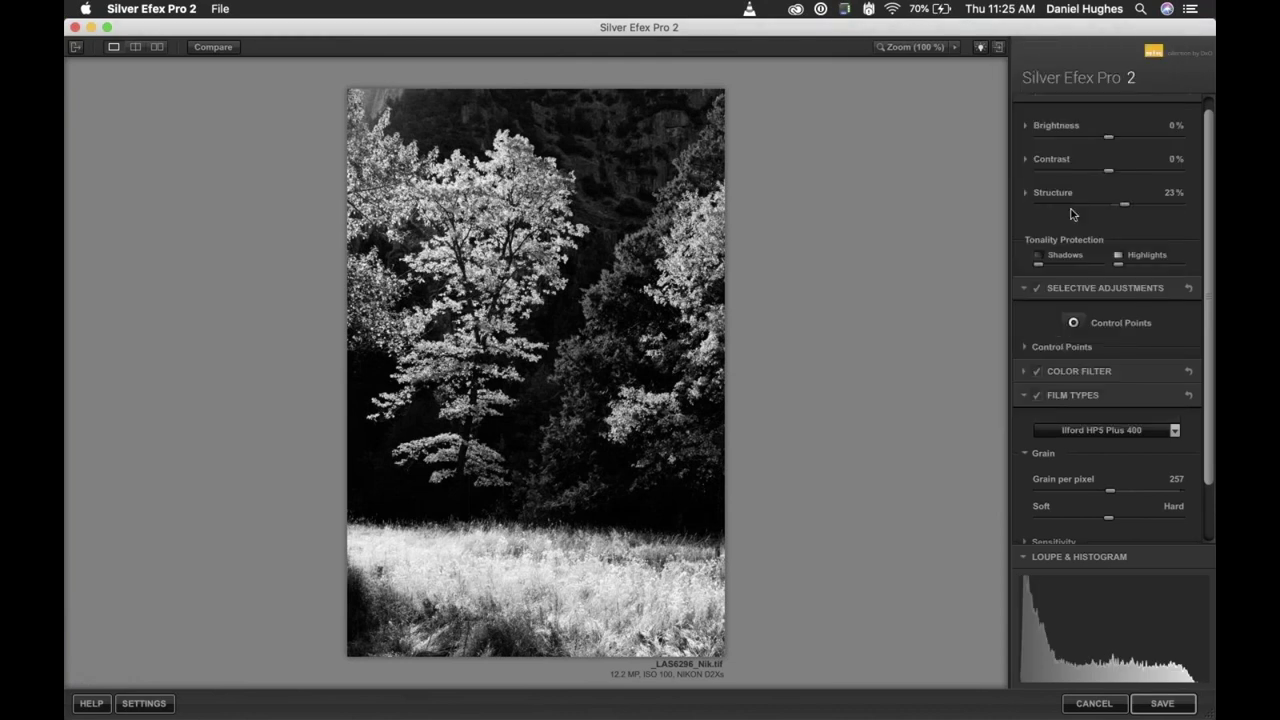
{"action": "scroll", "coordinate": [1082, 437], "scroll_direction": "down", "scroll_amount": 3}
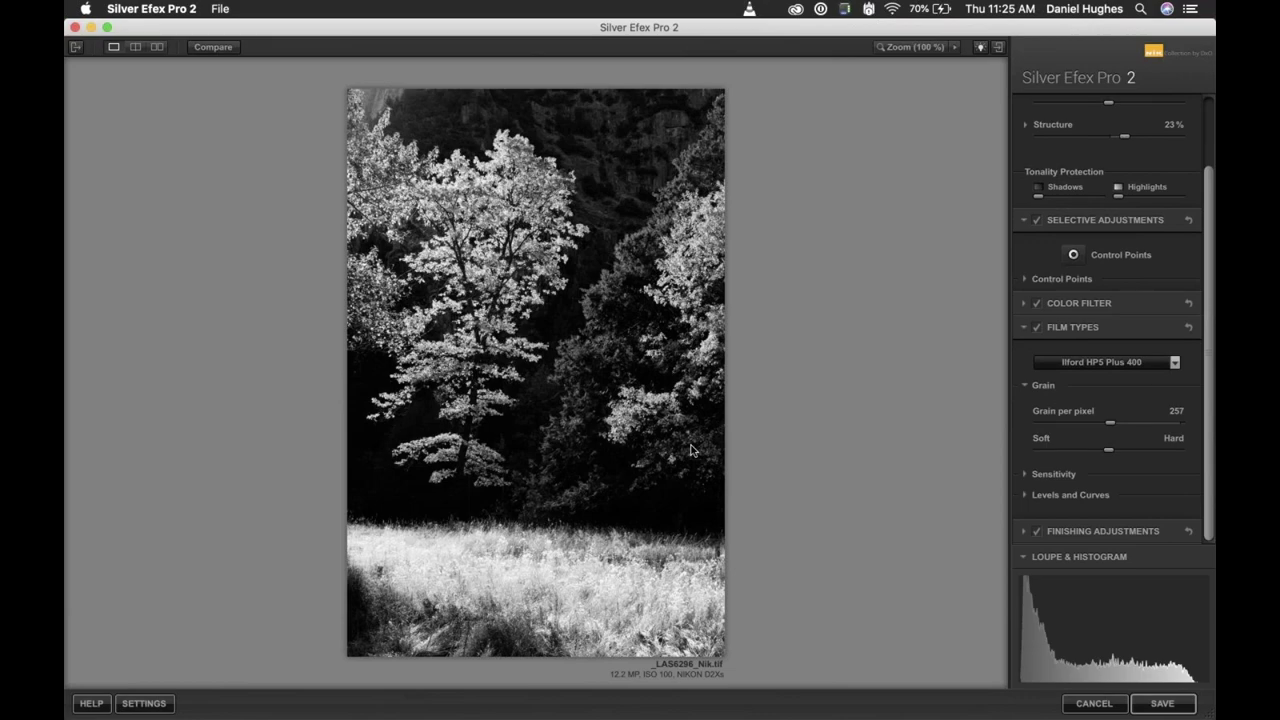
Zoom in on the photo and try grain per pixel at 500, then 130, then higher.
{"action": "left_click", "coordinate": [550, 407]}
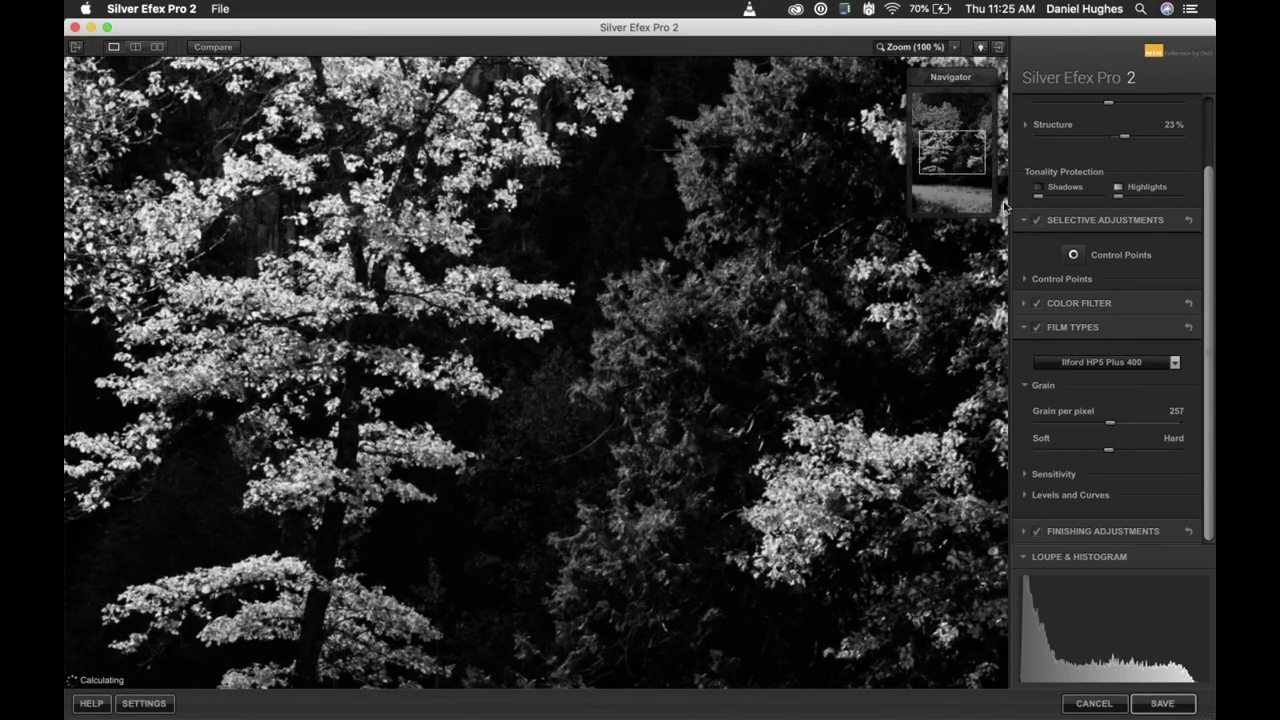
{"action": "left_click_drag", "start_coordinate": [955, 156], "coordinate": [1004, 221]}
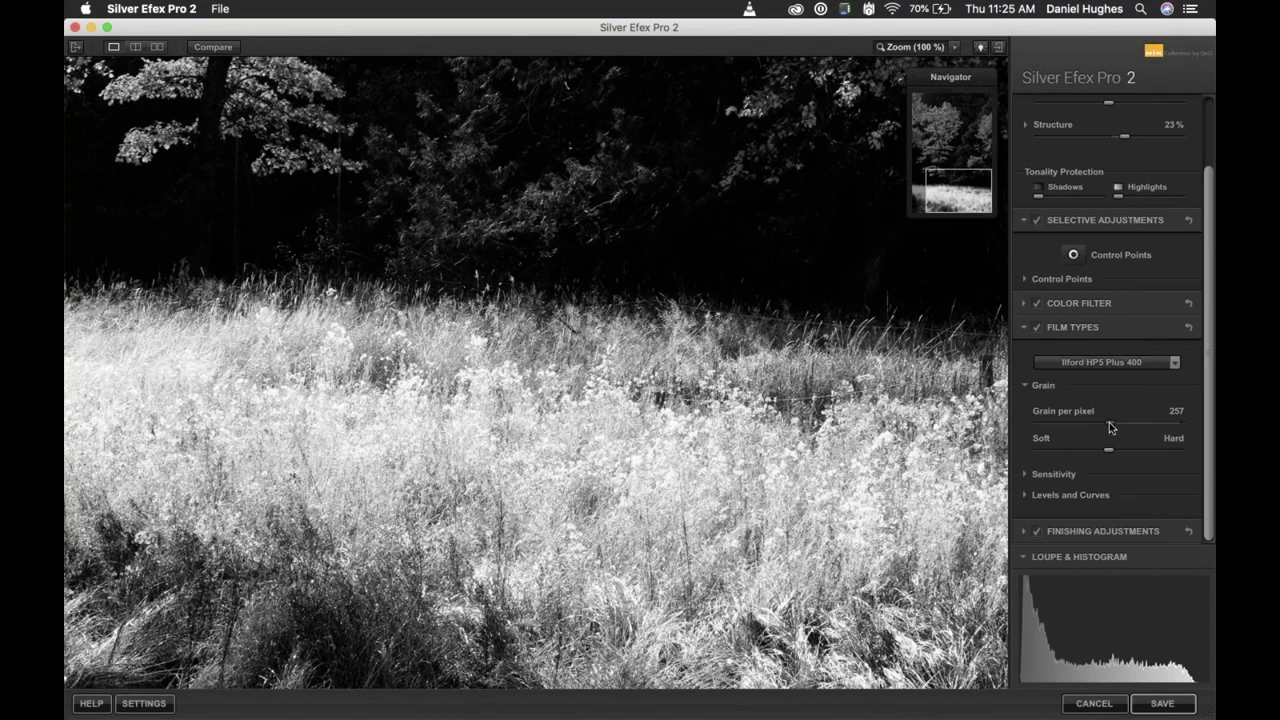
{"action": "left_click_drag", "start_coordinate": [1109, 428], "coordinate": [1214, 410]}
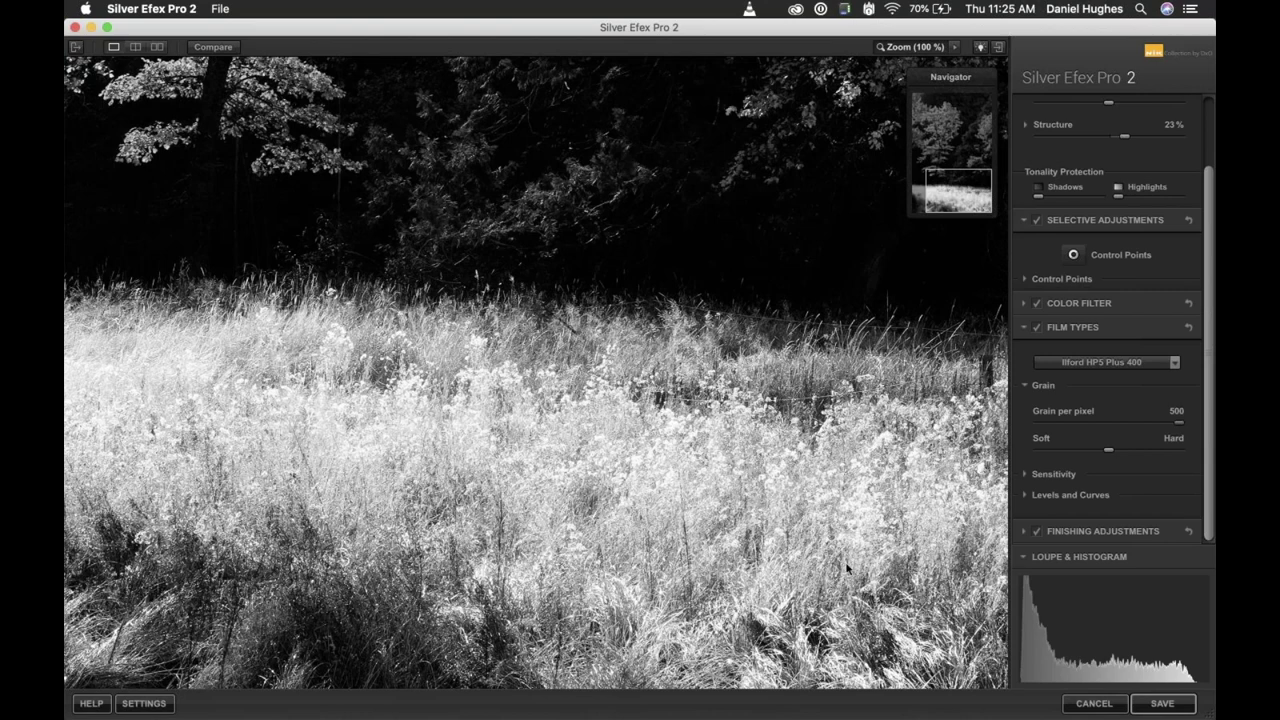
{"action": "left_click_drag", "start_coordinate": [1182, 427], "coordinate": [1031, 424]}
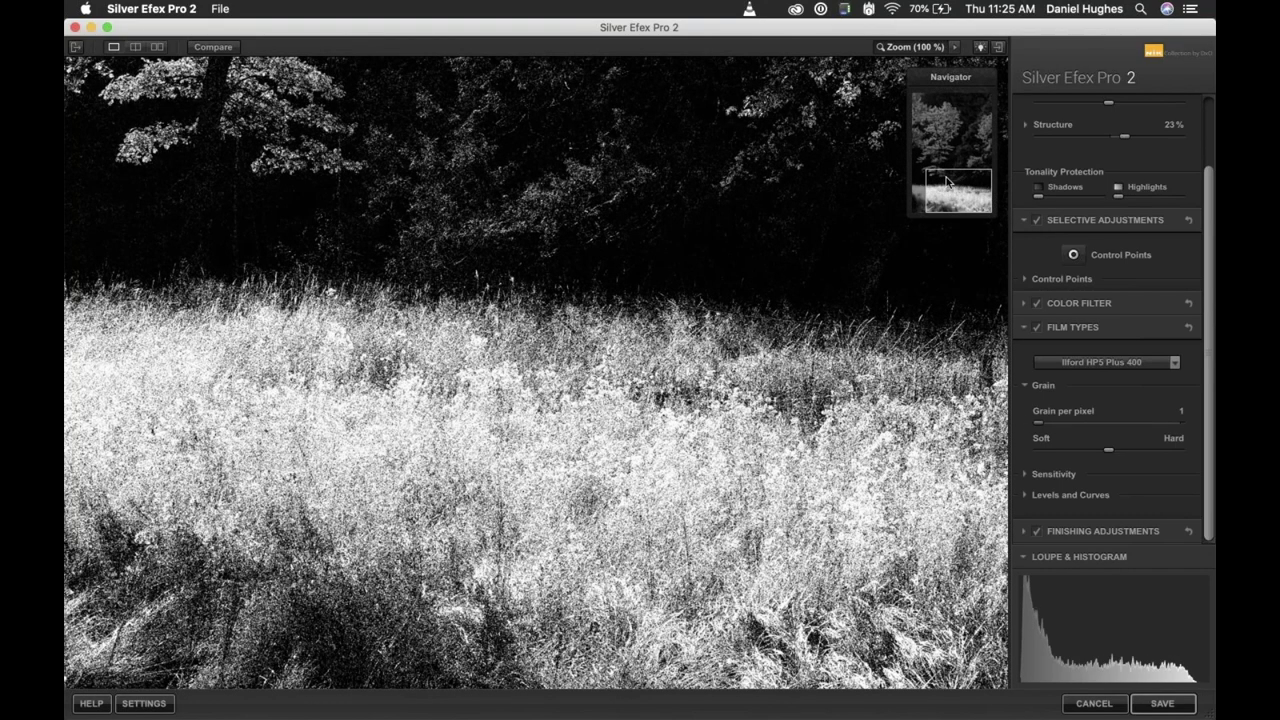
{"action": "left_click_drag", "start_coordinate": [949, 186], "coordinate": [937, 175]}
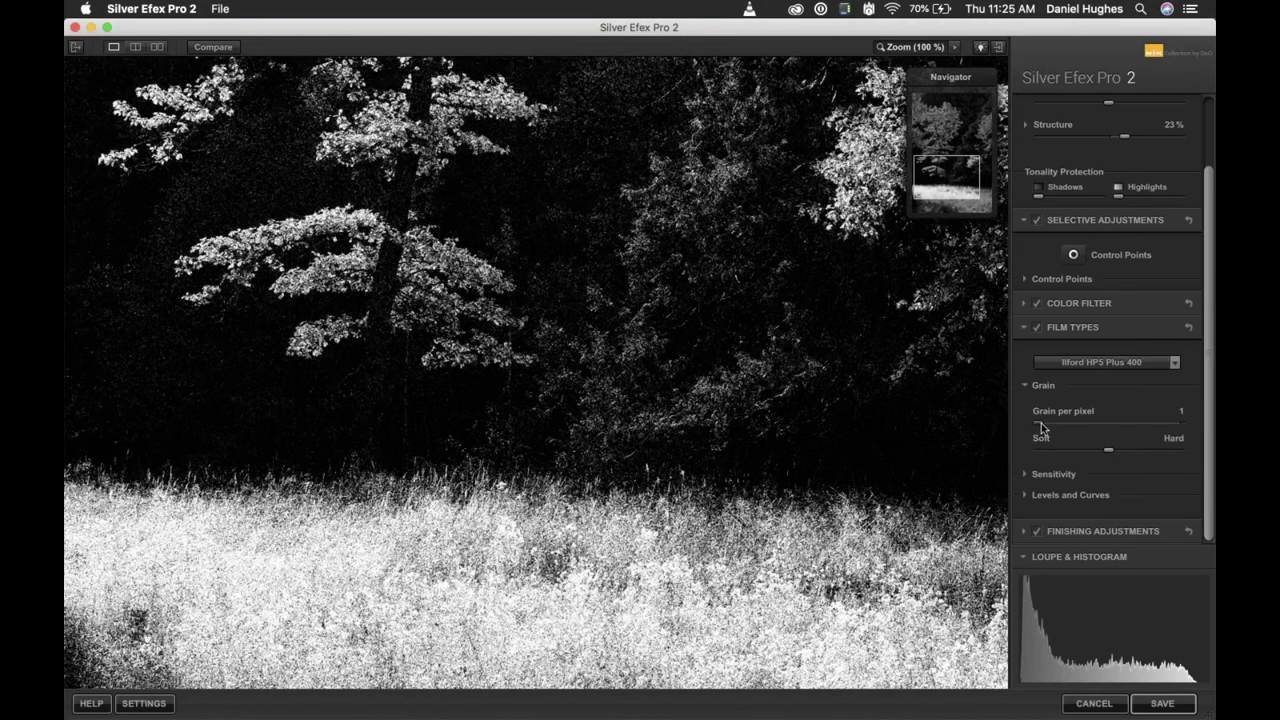
{"action": "left_click_drag", "start_coordinate": [1041, 422], "coordinate": [1136, 417]}
Reselect Ilford HP5 Plus 400, set grain per pixel to 500, and fit the photo to the preview.
{"action": "left_click", "coordinate": [1124, 363]}
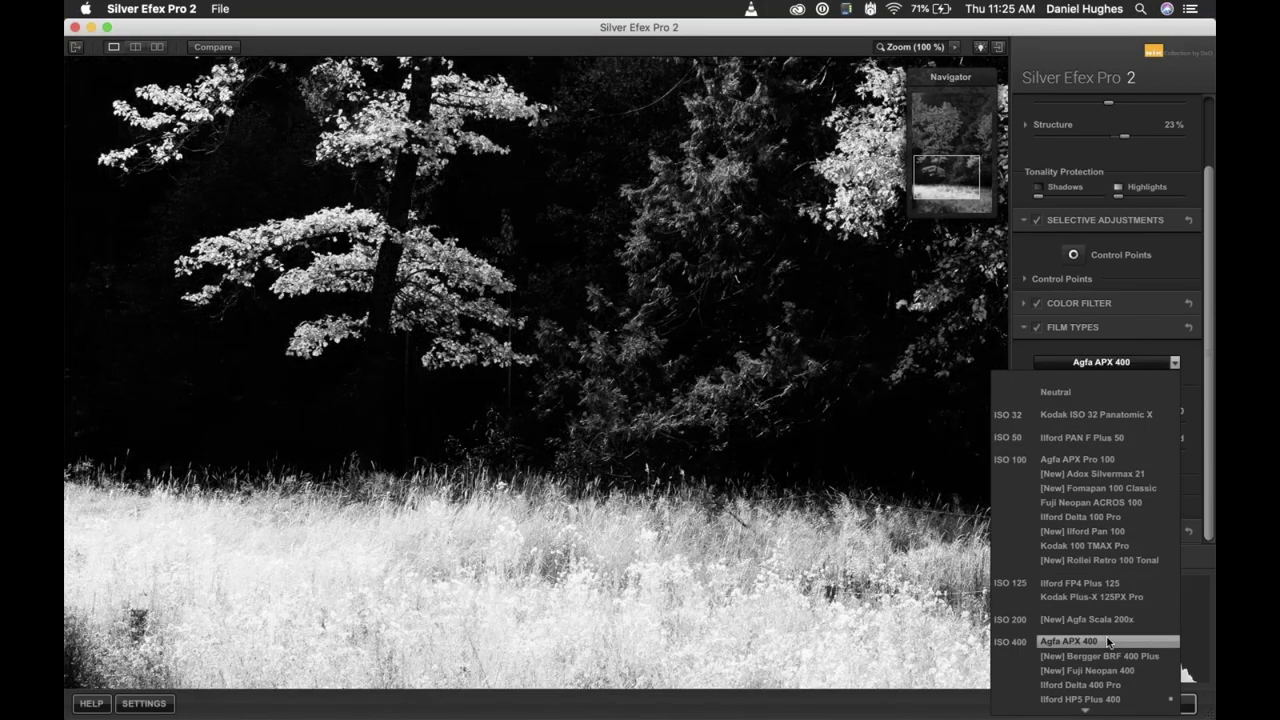
{"action": "scroll", "coordinate": [1108, 643], "scroll_direction": "down", "scroll_amount": 3}
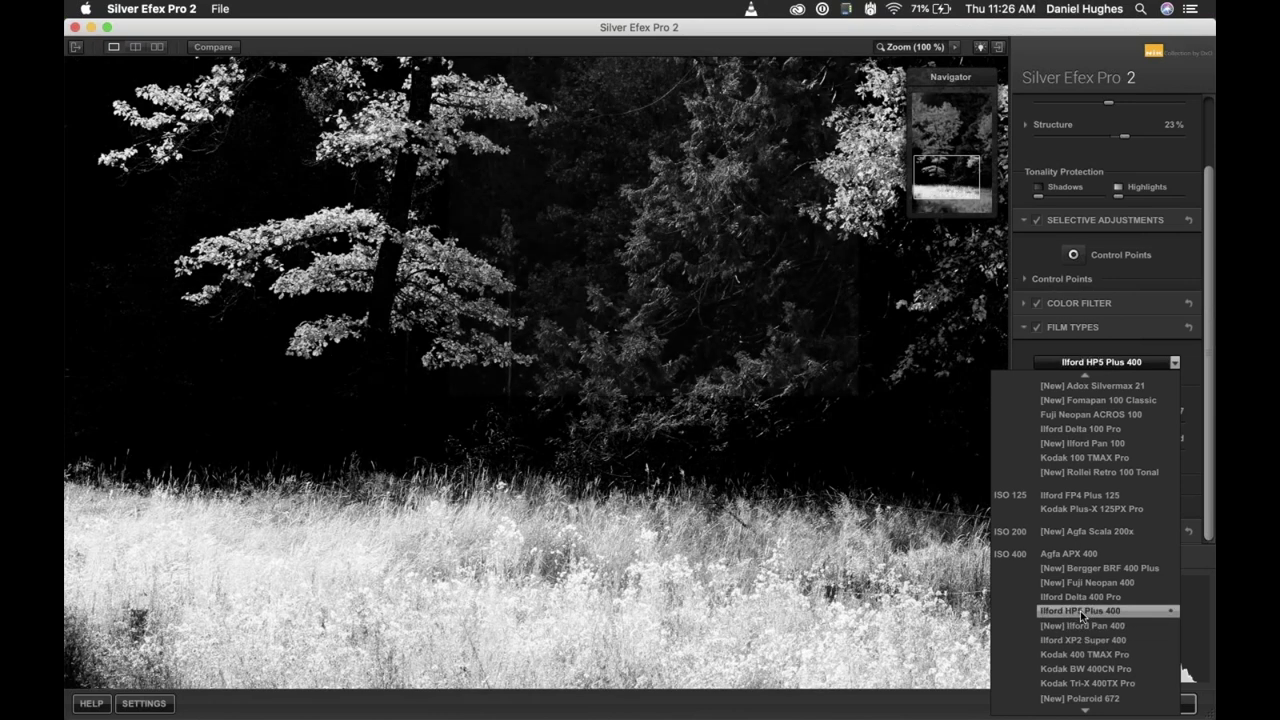
{"action": "left_click", "coordinate": [1080, 611]}
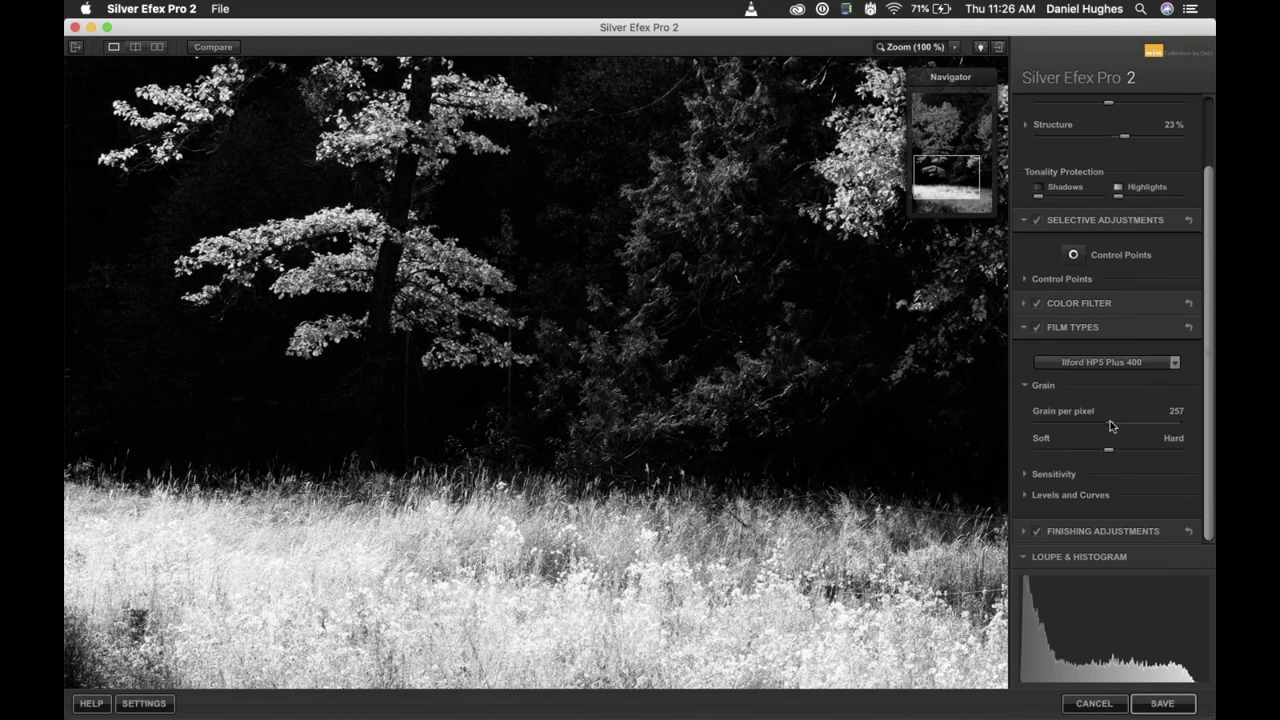
{"action": "left_click_drag", "start_coordinate": [1110, 423], "coordinate": [1180, 423]}
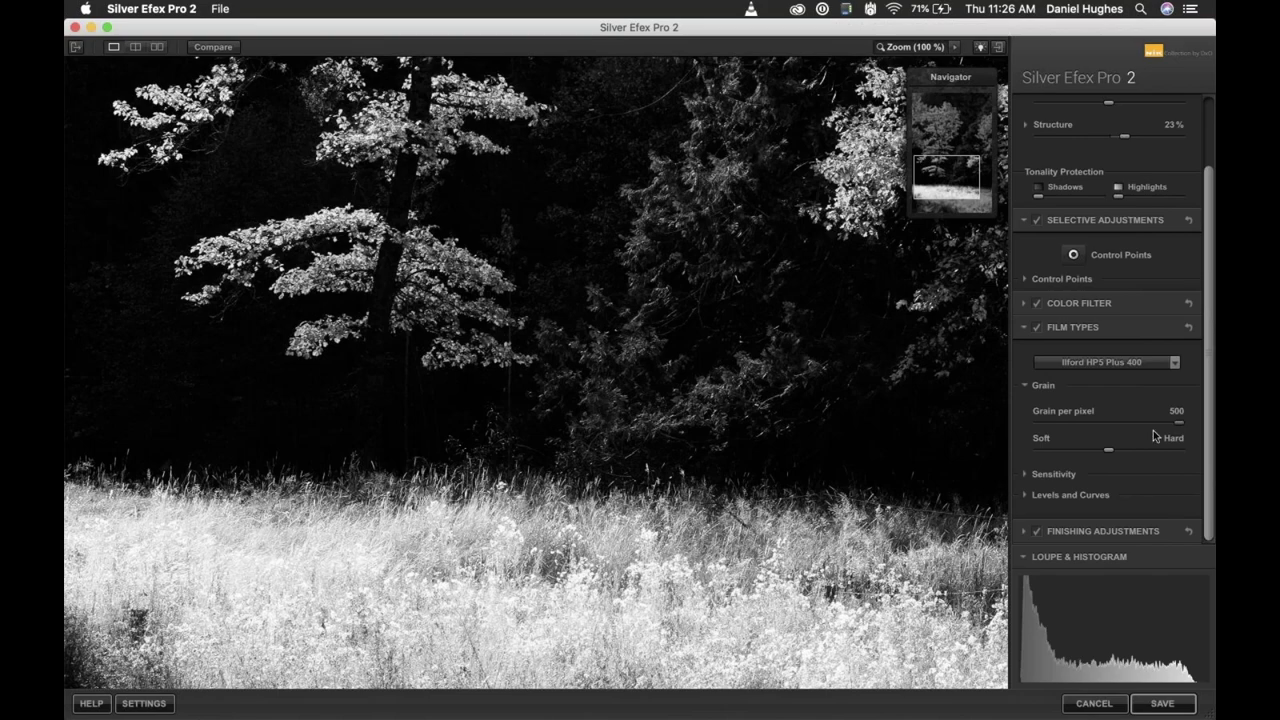
{"action": "left_click", "coordinate": [943, 447]}
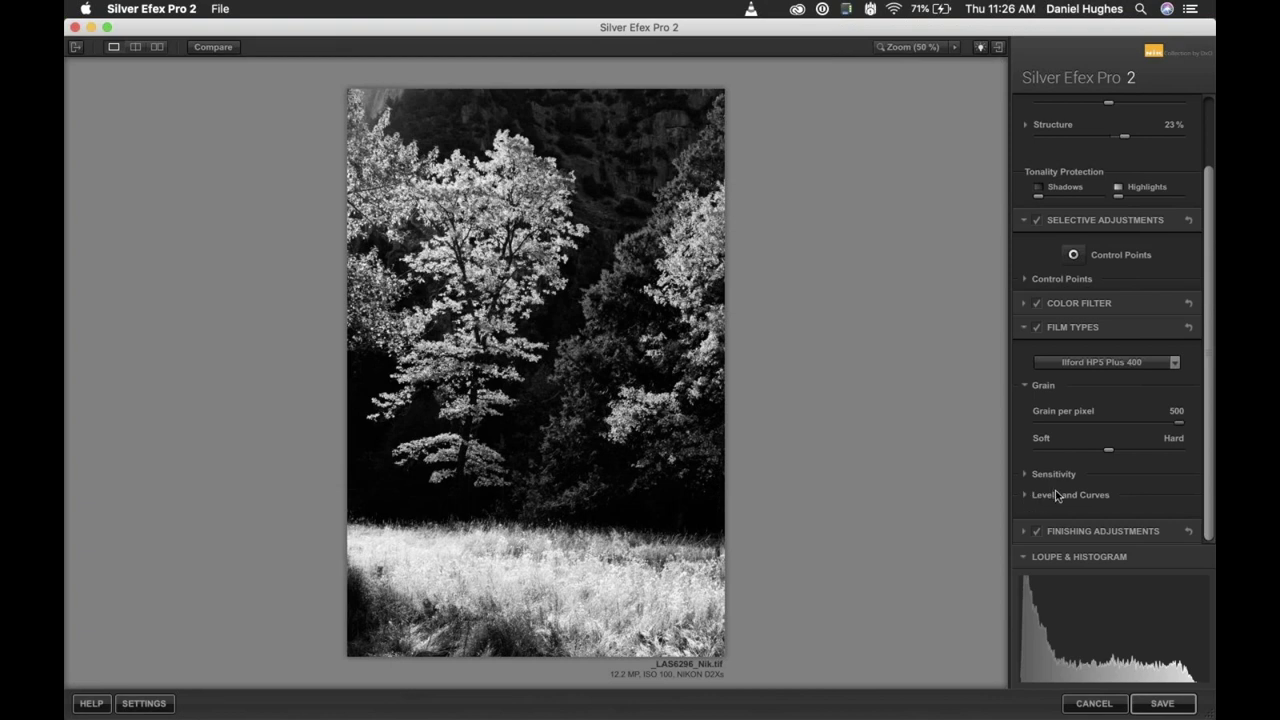
{"action": "left_click_drag", "start_coordinate": [1210, 412], "coordinate": [1210, 307]}
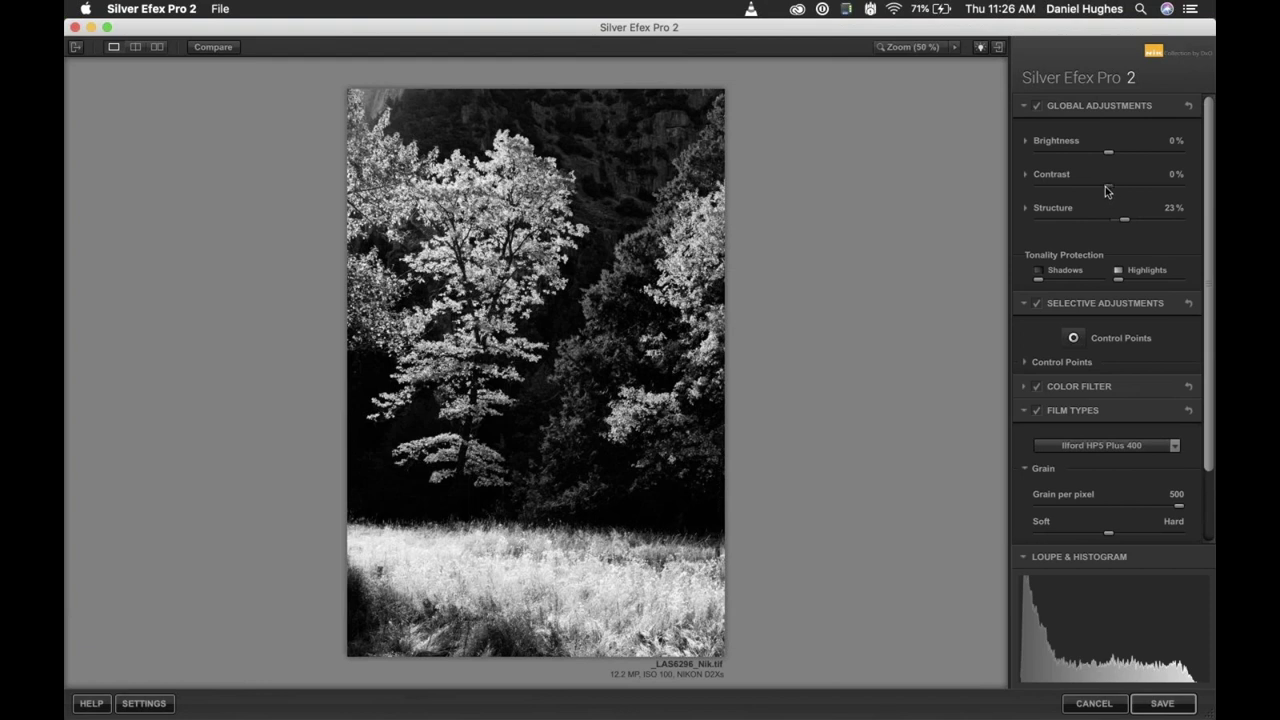
{"action": "left_click_drag", "start_coordinate": [1107, 191], "coordinate": [1079, 190]}
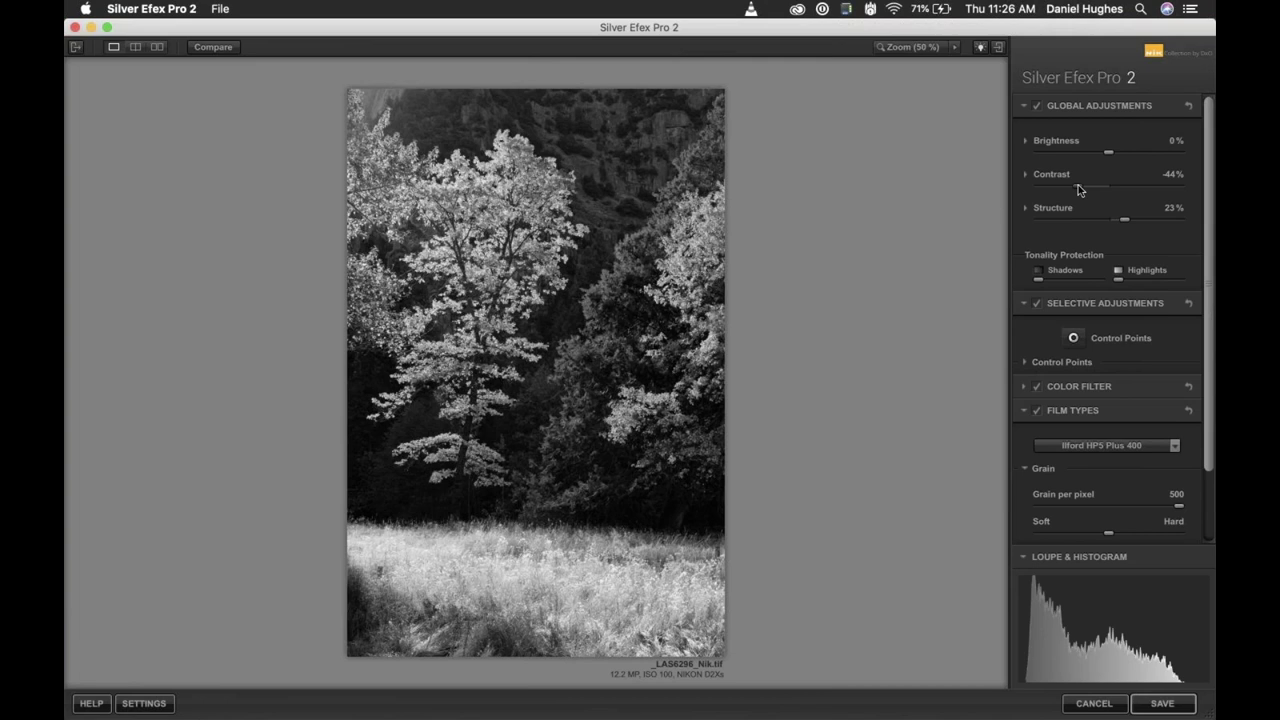
{"action": "double_click", "coordinate": [1079, 190]}
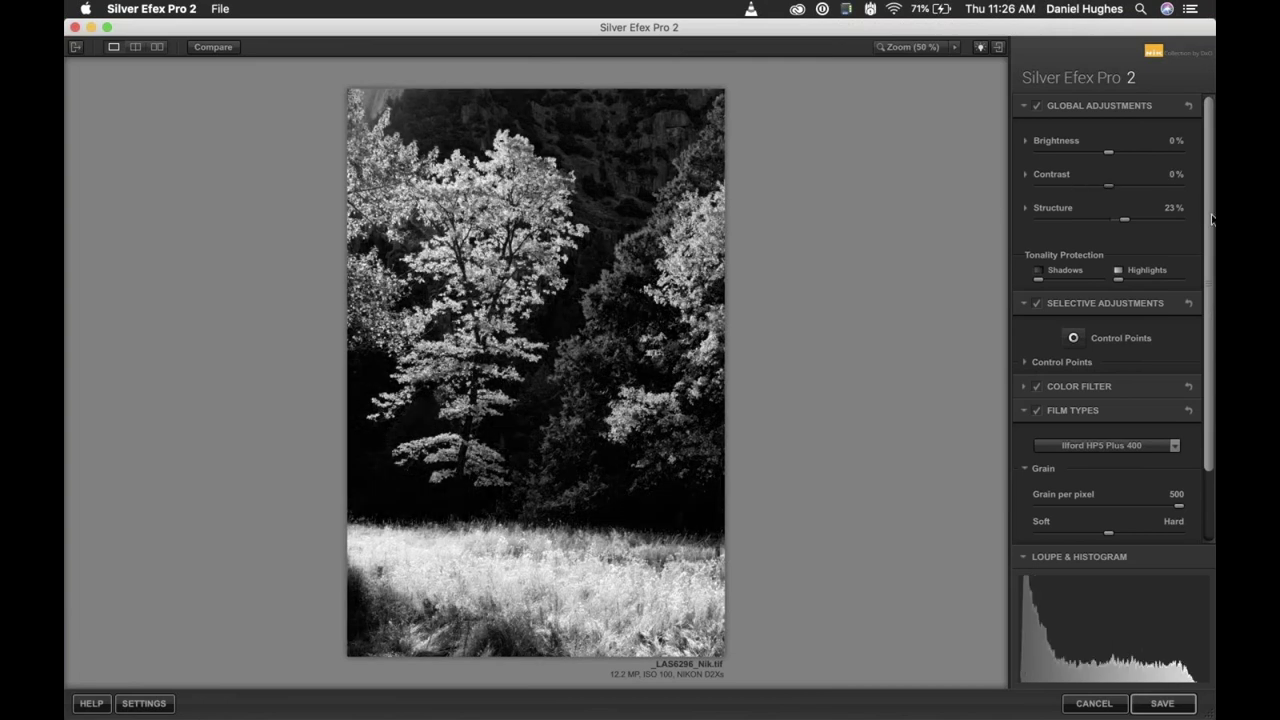
{"action": "left_click_drag", "start_coordinate": [1211, 205], "coordinate": [1214, 267]}
{"action": "scroll", "coordinate": [1115, 471], "scroll_direction": "down", "scroll_amount": 1}
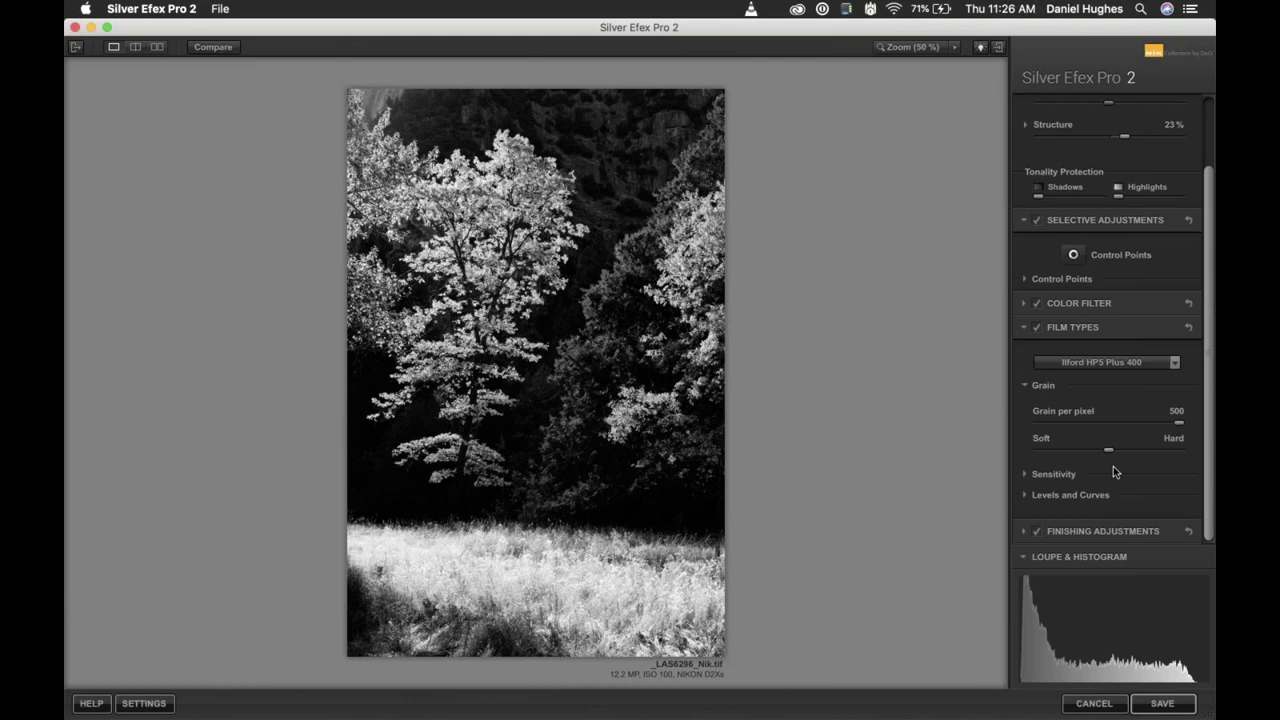
Expand Levels and Curves and raise the lower curve point to brighten the shadows.
{"action": "left_click", "coordinate": [1066, 496]}
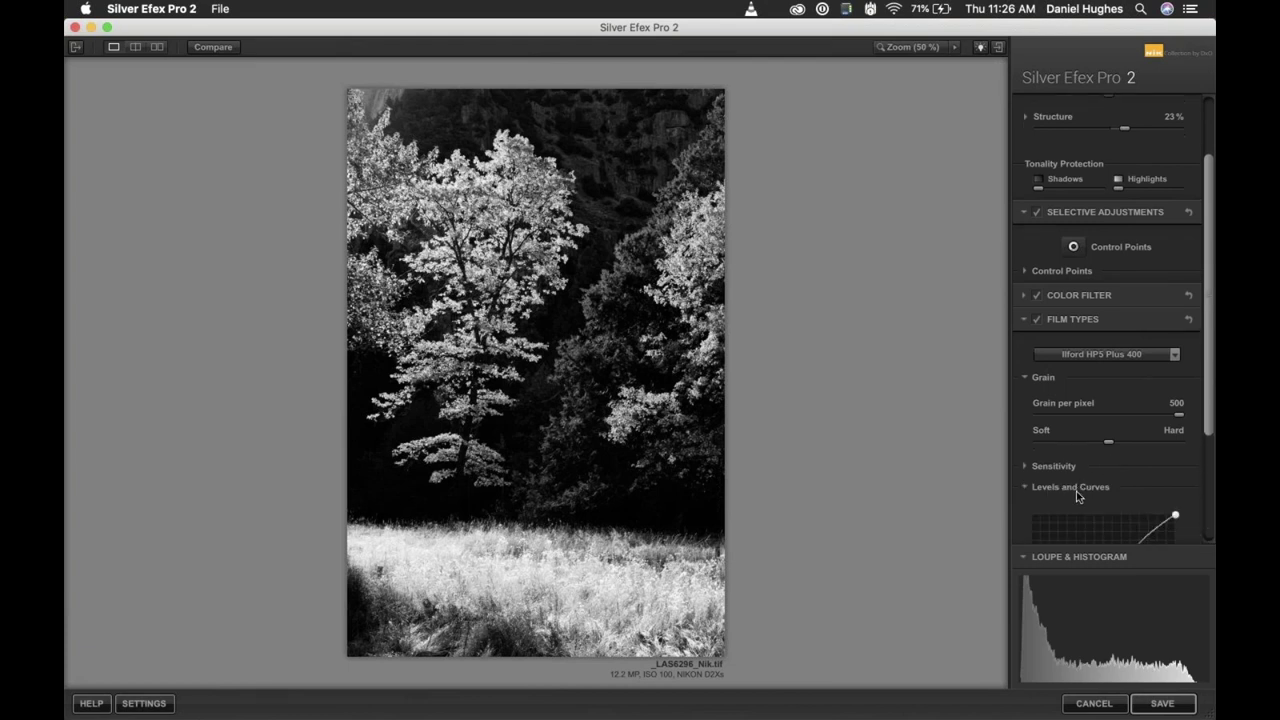
{"action": "scroll", "coordinate": [1208, 398], "scroll_direction": "down", "scroll_amount": 2}
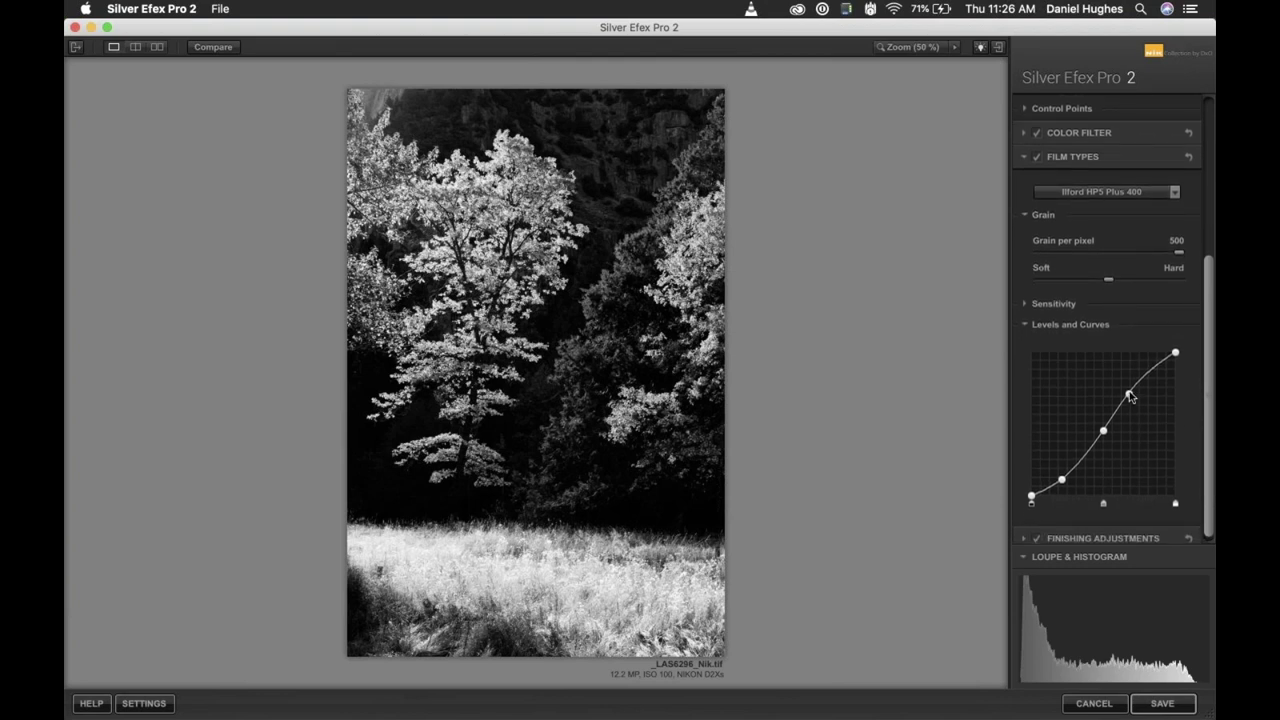
{"action": "left_click_drag", "start_coordinate": [1130, 396], "coordinate": [1129, 395]}
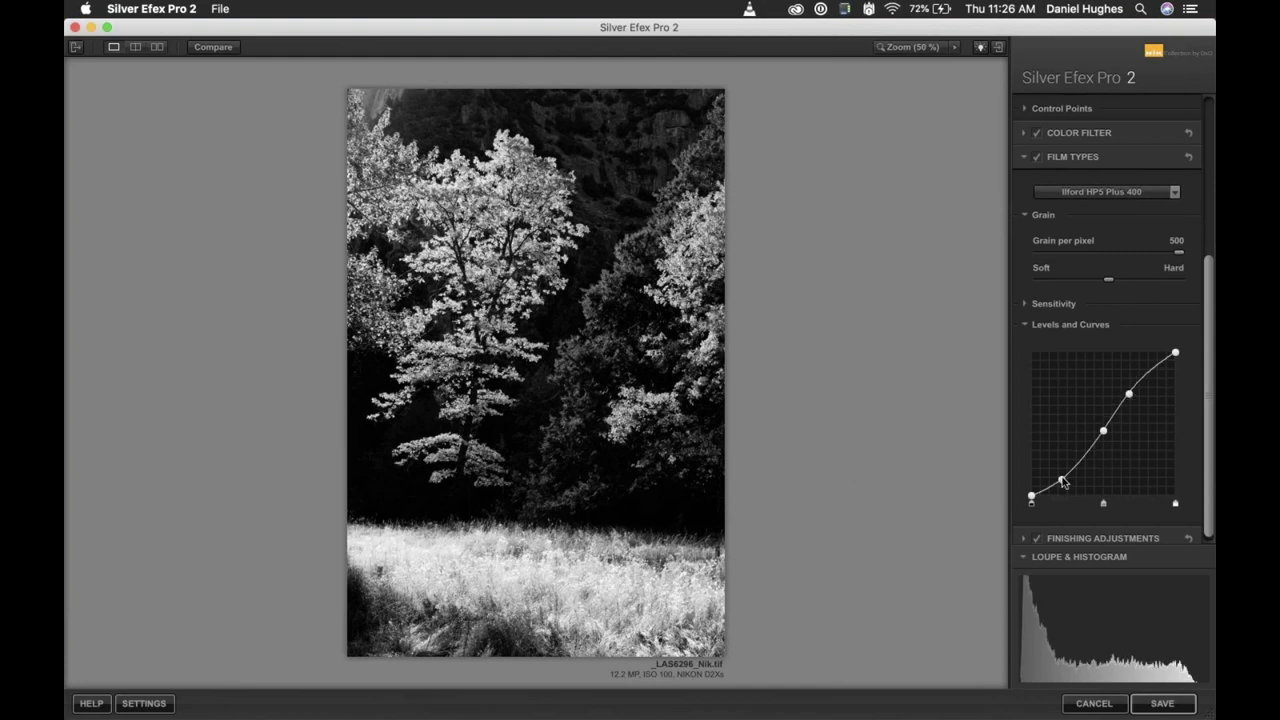
{"action": "left_click_drag", "start_coordinate": [1063, 483], "coordinate": [1058, 473]}
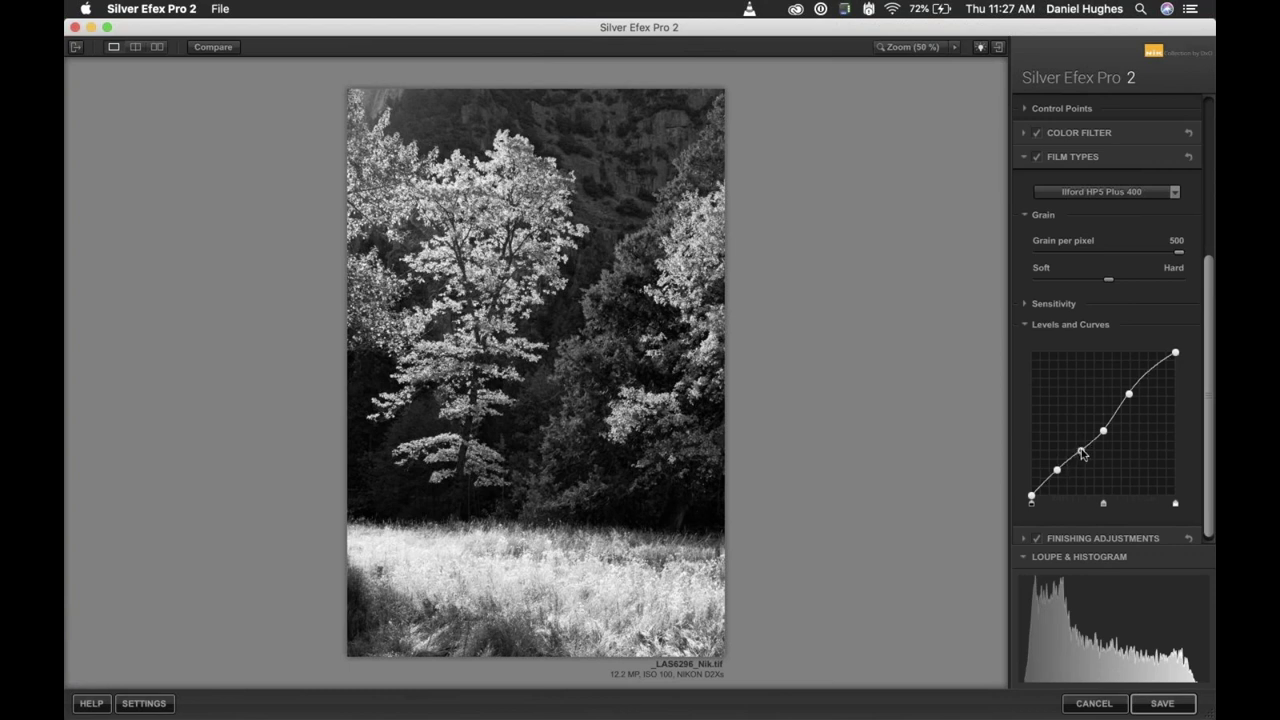
Add mid-curve points, remove the unwanted upper point, and flatten the curve for softer contrast.
{"action": "left_click", "coordinate": [1080, 452]}
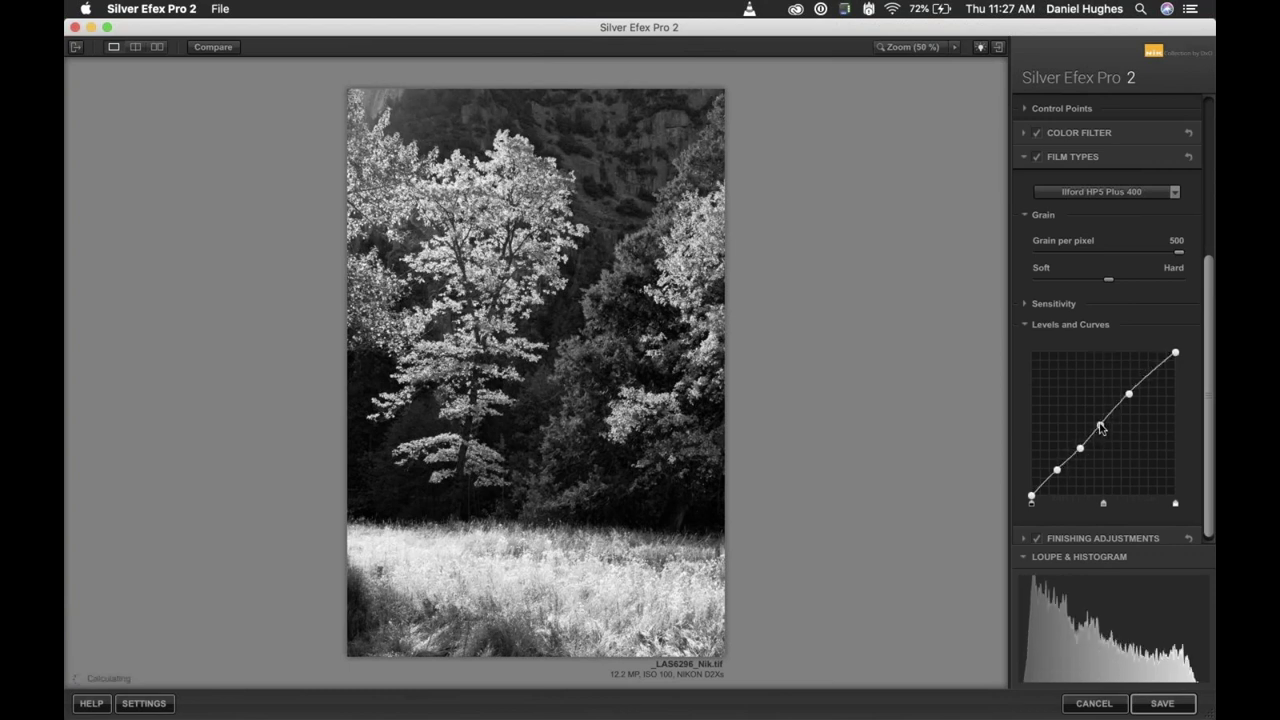
{"action": "left_click", "coordinate": [1100, 427]}
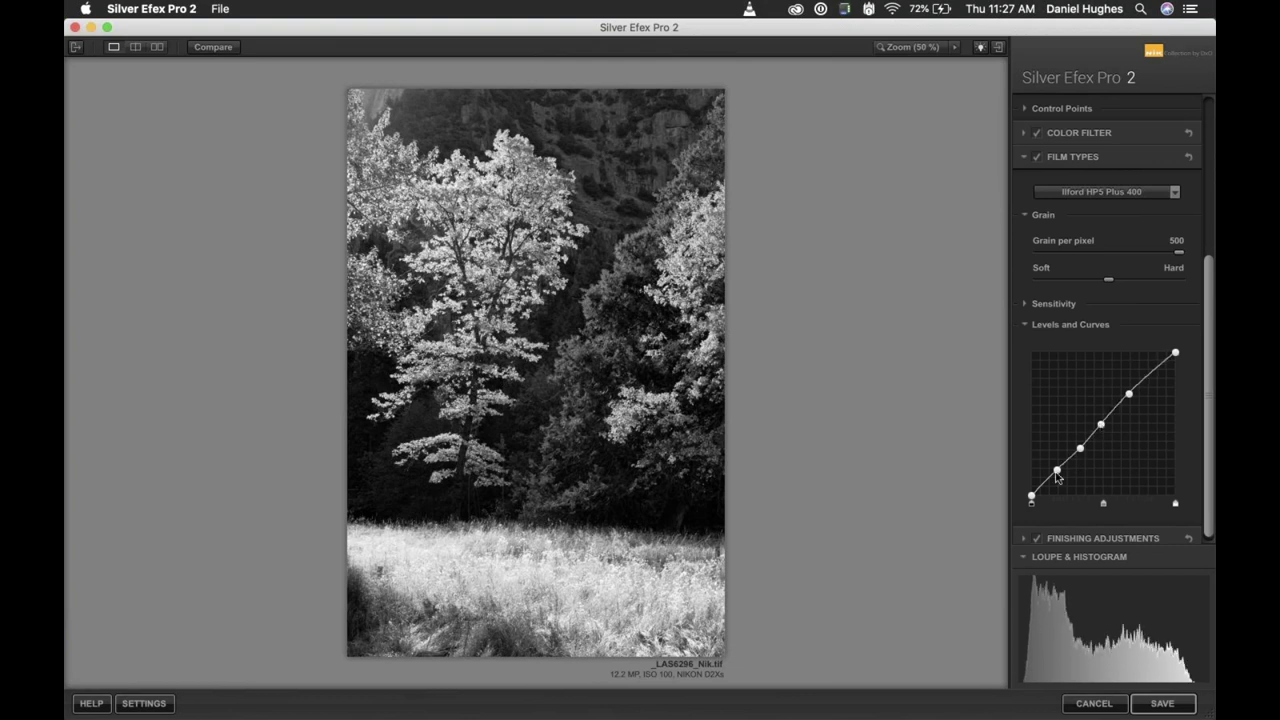
{"action": "left_click_drag", "start_coordinate": [1057, 469], "coordinate": [1052, 472]}
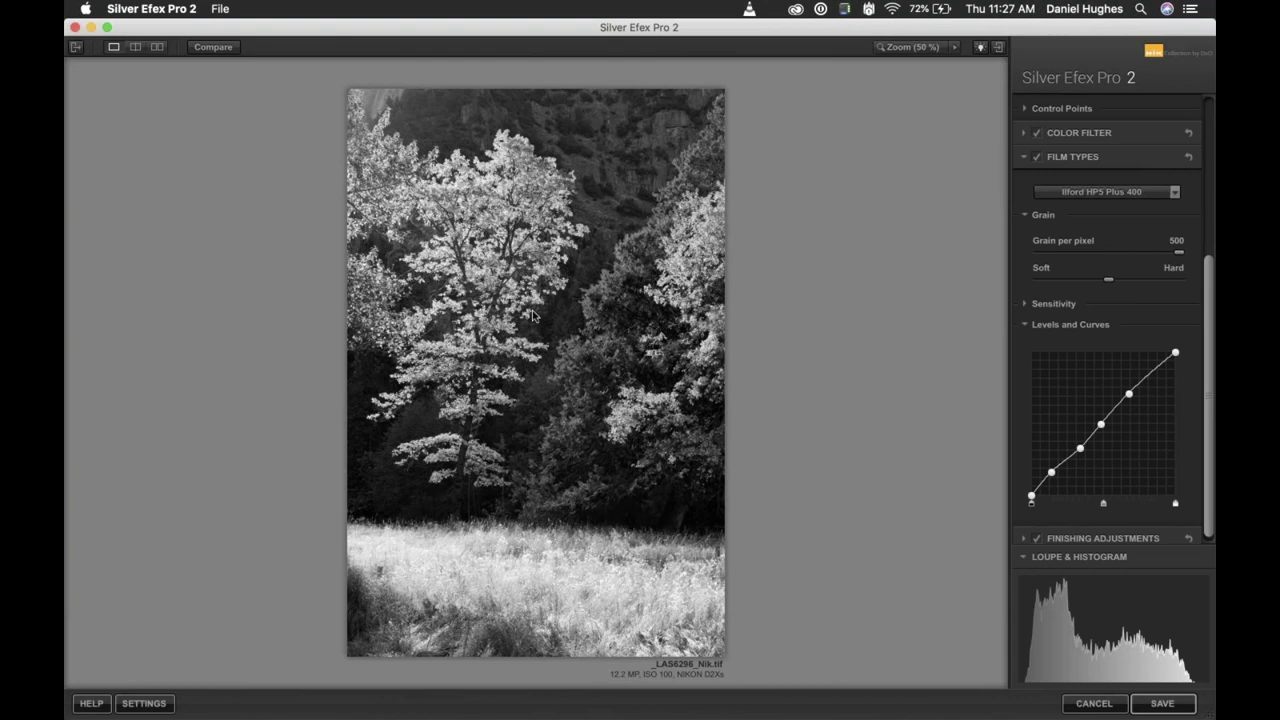
{"action": "double_click", "coordinate": [1129, 393]}
{"action": "left_click_drag", "start_coordinate": [1129, 393], "coordinate": [1138, 386]}
{"action": "left_click_drag", "start_coordinate": [1100, 425], "coordinate": [1082, 447]}
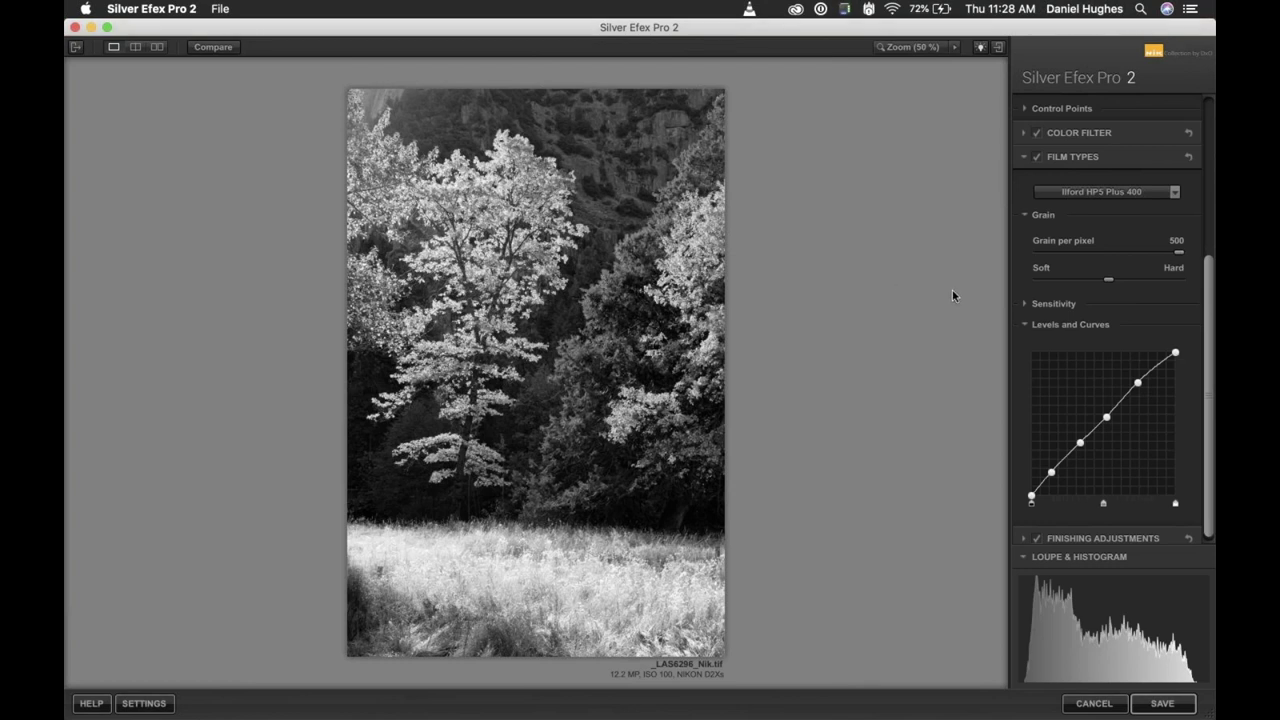
Save a new CUSTOM preset named 'HP5 iso 50 lower contrast' in the Preset Library.
{"action": "left_click", "coordinate": [75, 50]}
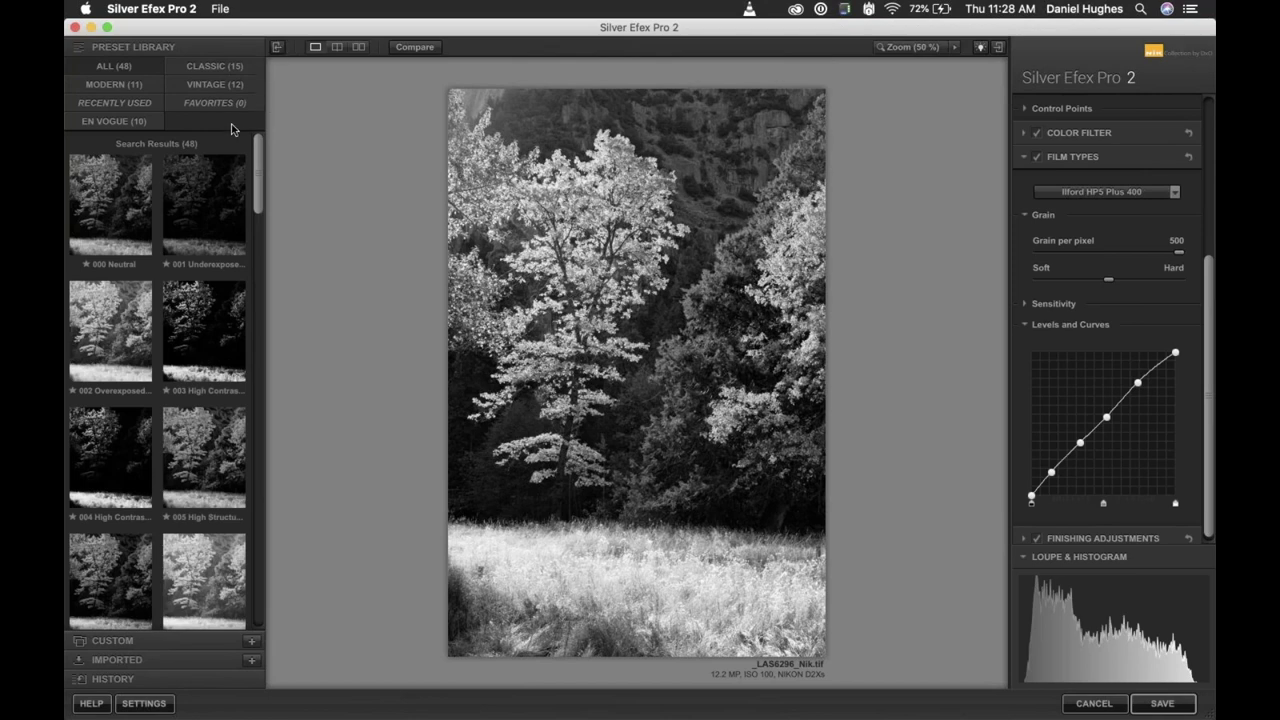
{"action": "left_click", "coordinate": [112, 642]}
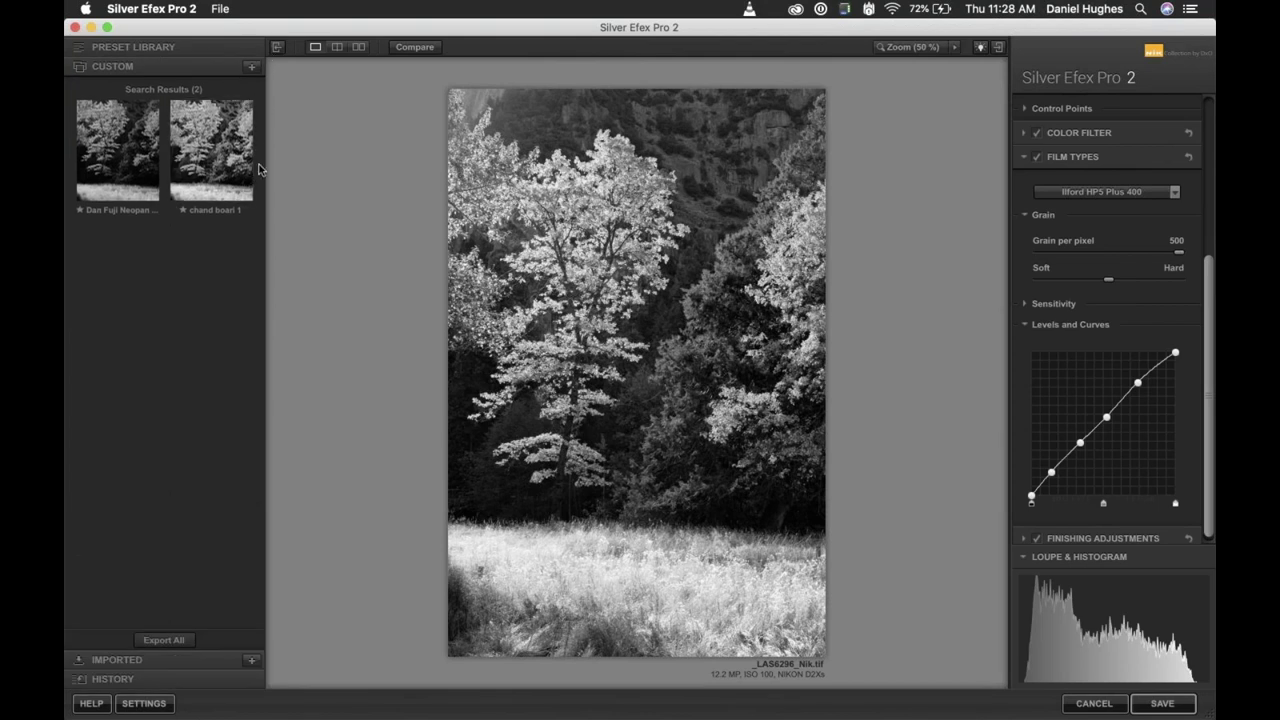
{"action": "left_click", "coordinate": [253, 68]}
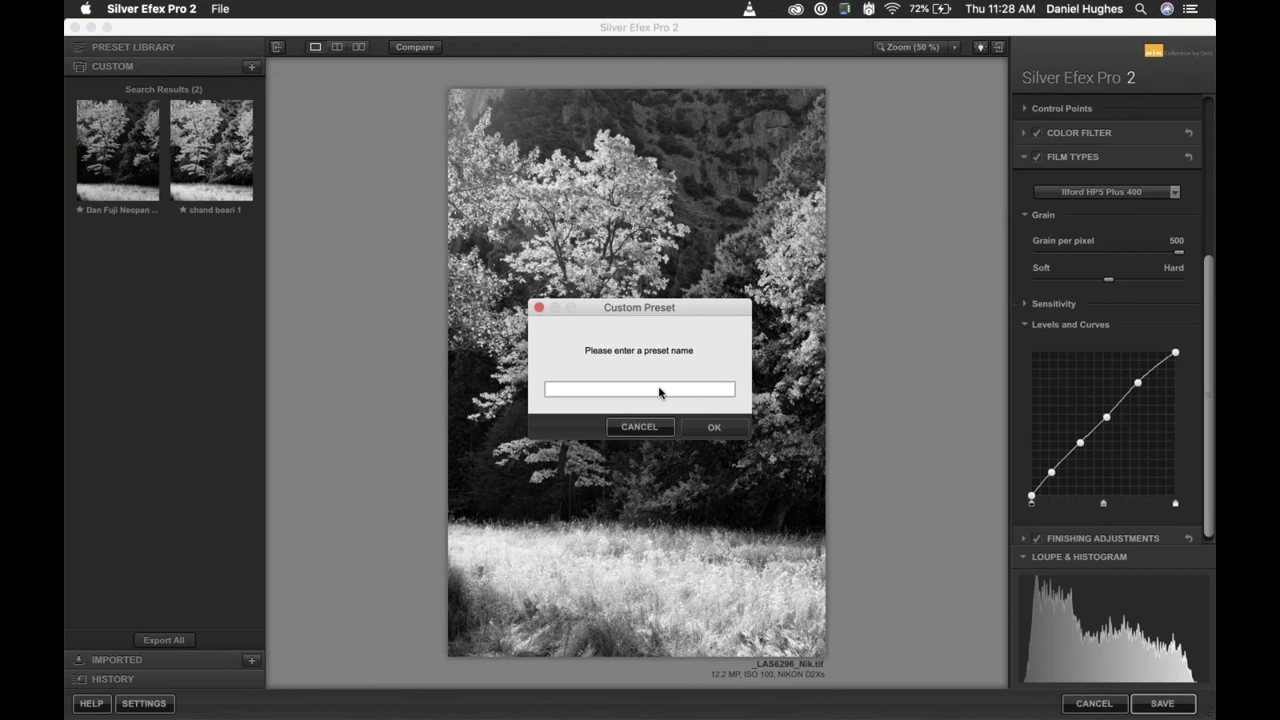
{"action": "type", "text": "H"}
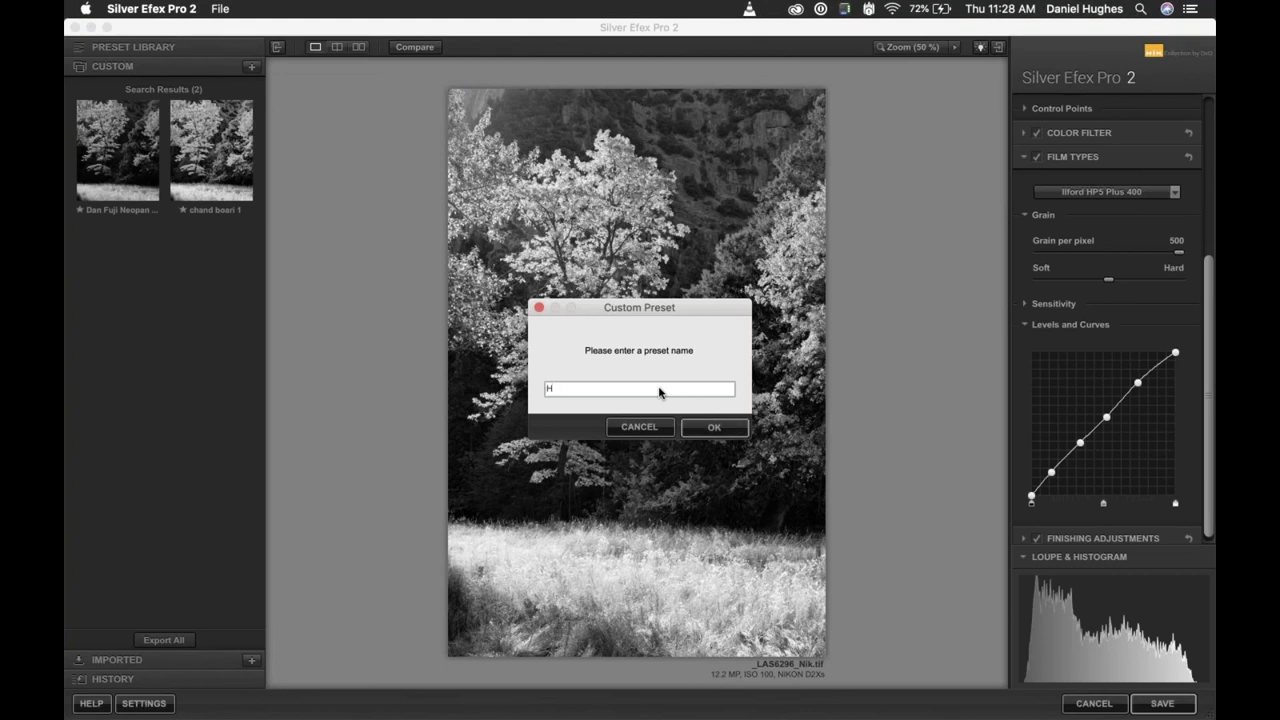
{"action": "type", "text": "P5 iso 50 lower contrast"}
{"action": "left_click", "coordinate": [712, 431]}
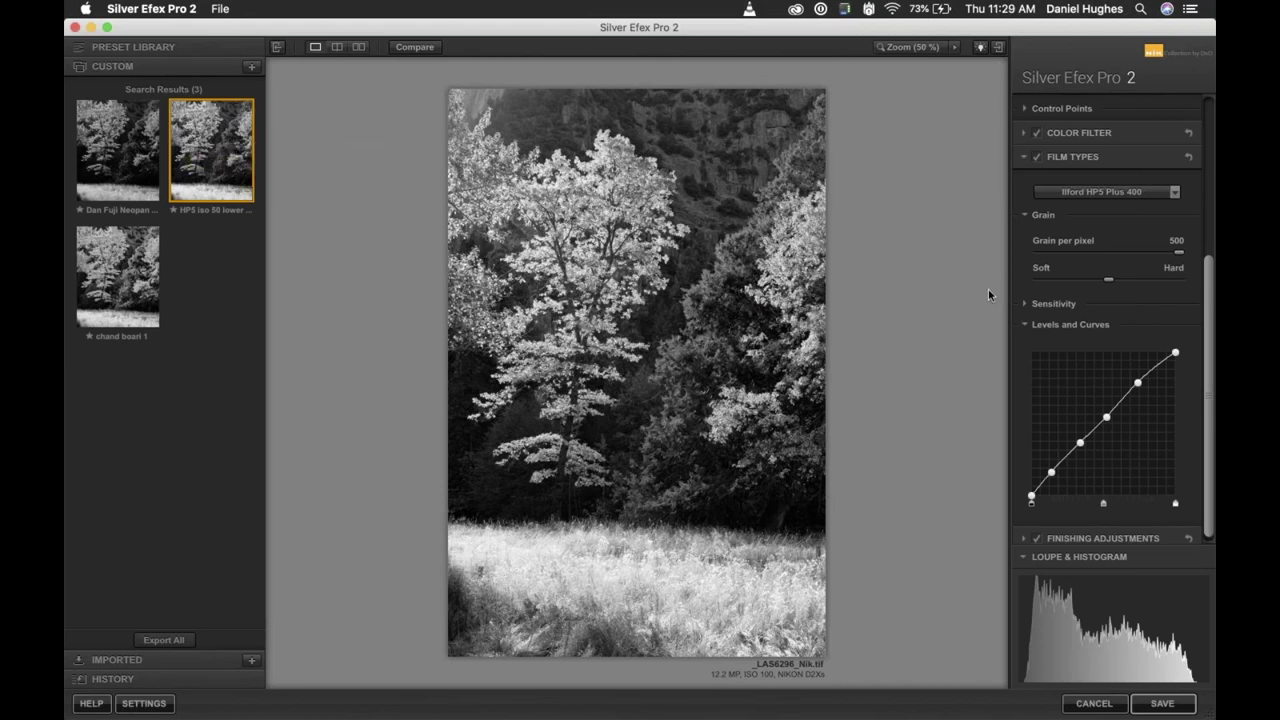
Place a control point on the grass and darken the area around it.
{"action": "scroll", "coordinate": [1202, 414], "scroll_direction": "up", "scroll_amount": 5}
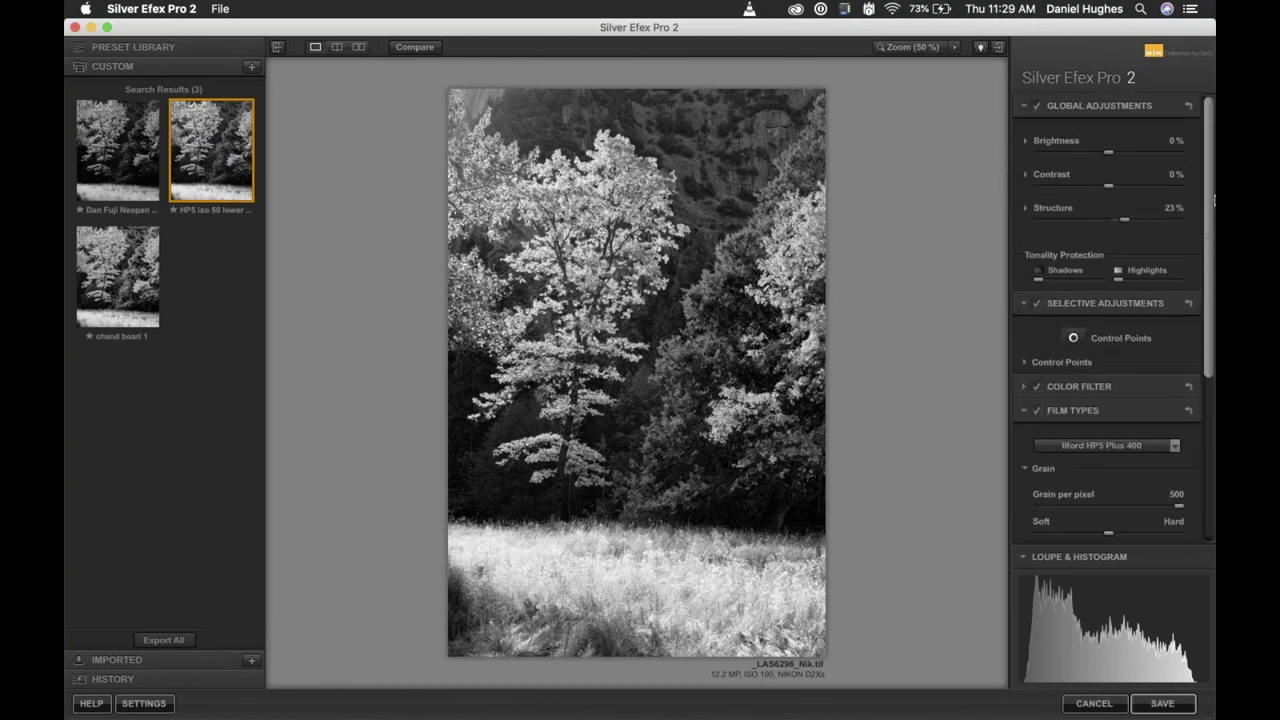
{"action": "left_click", "coordinate": [1073, 338]}
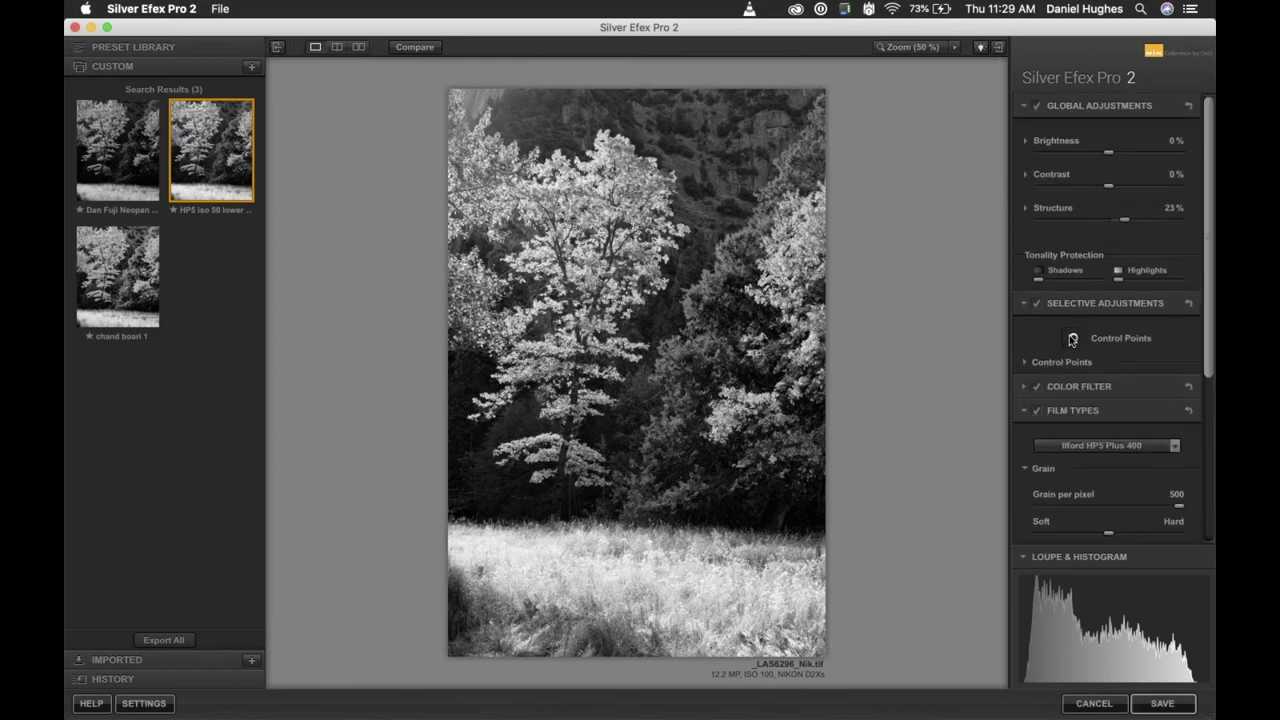
{"action": "left_click", "coordinate": [554, 634]}
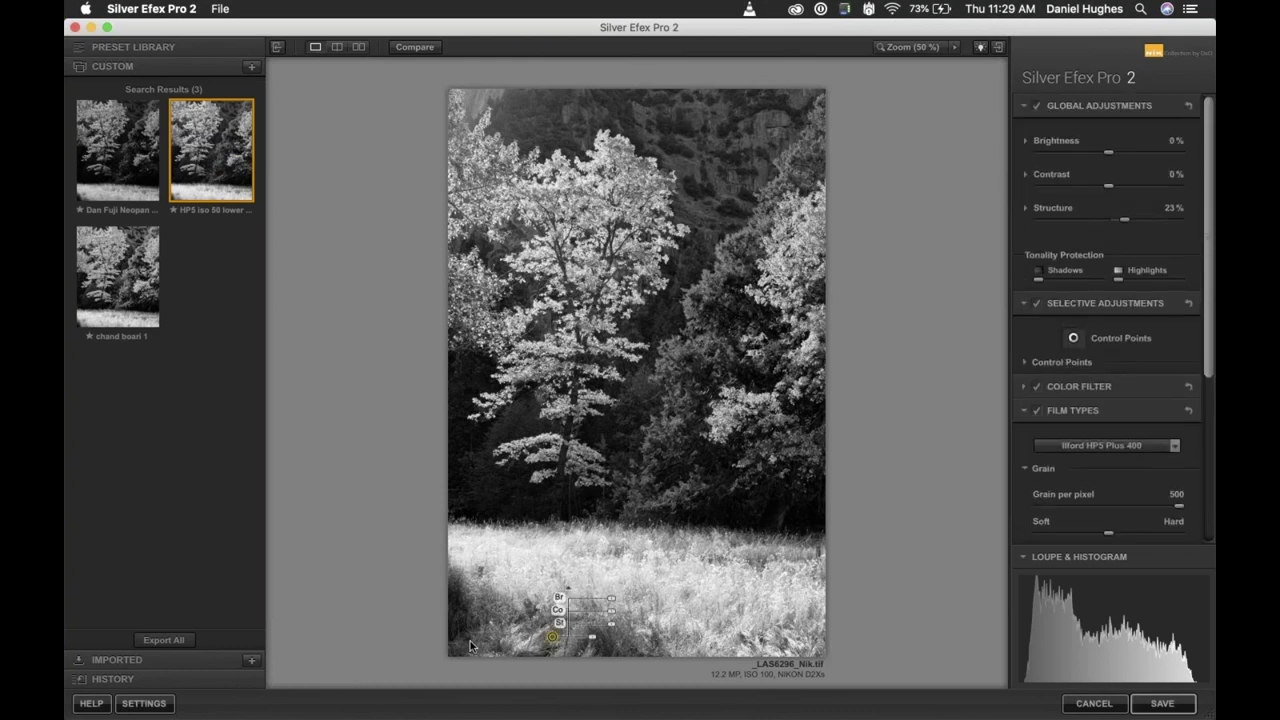
{"action": "left_click", "coordinate": [568, 590]}
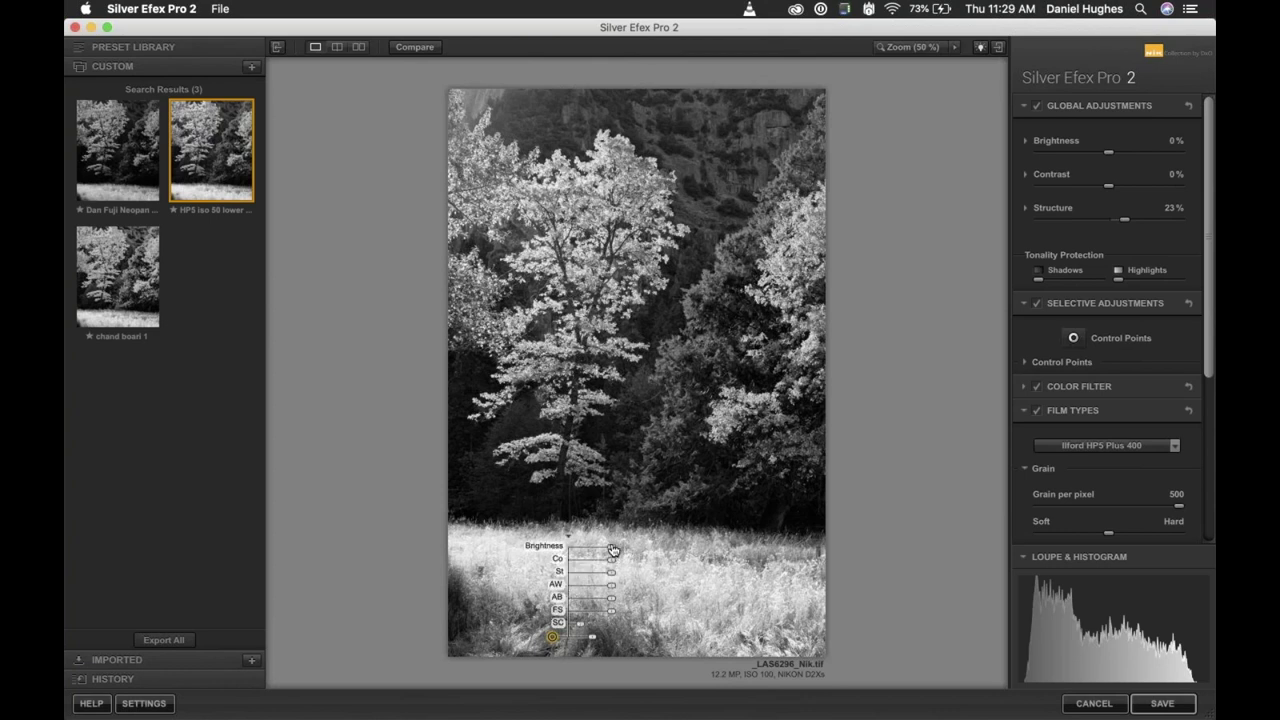
{"action": "left_click_drag", "start_coordinate": [611, 552], "coordinate": [596, 551]}
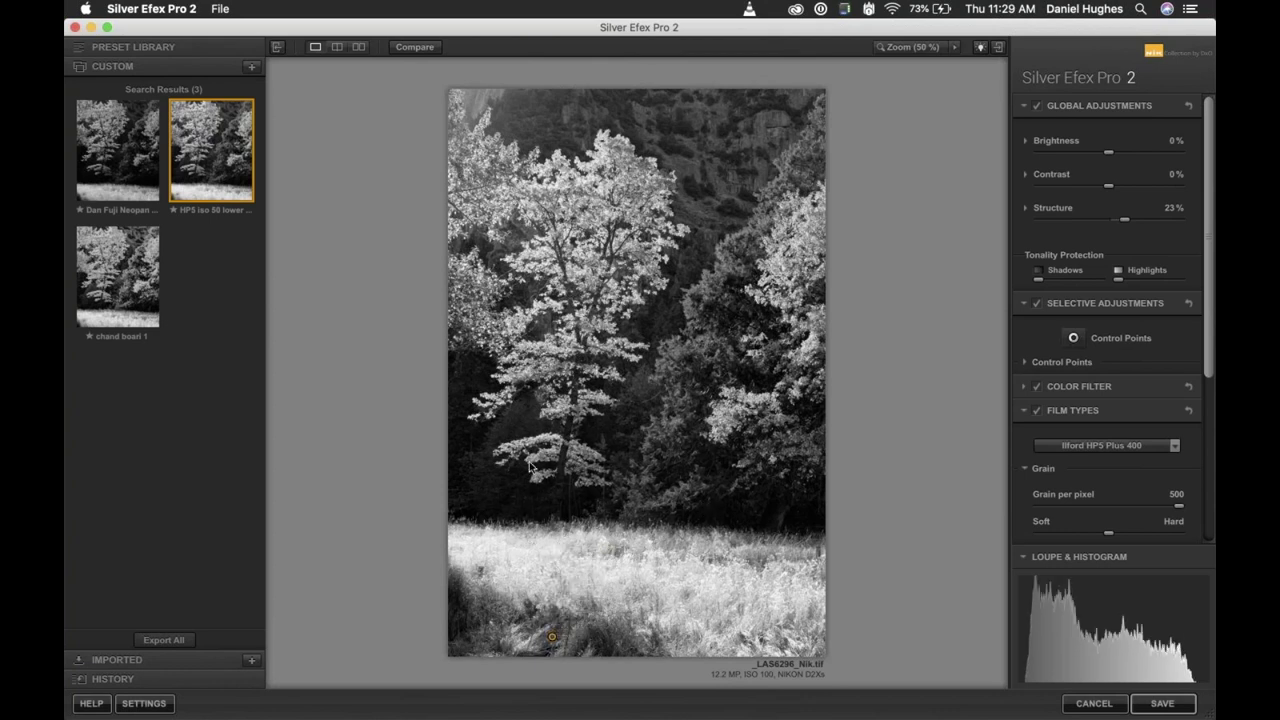
Add enlarged control points at the tree base and upper-right background, darkening the background to -11%.
{"action": "left_click", "coordinate": [501, 479]}
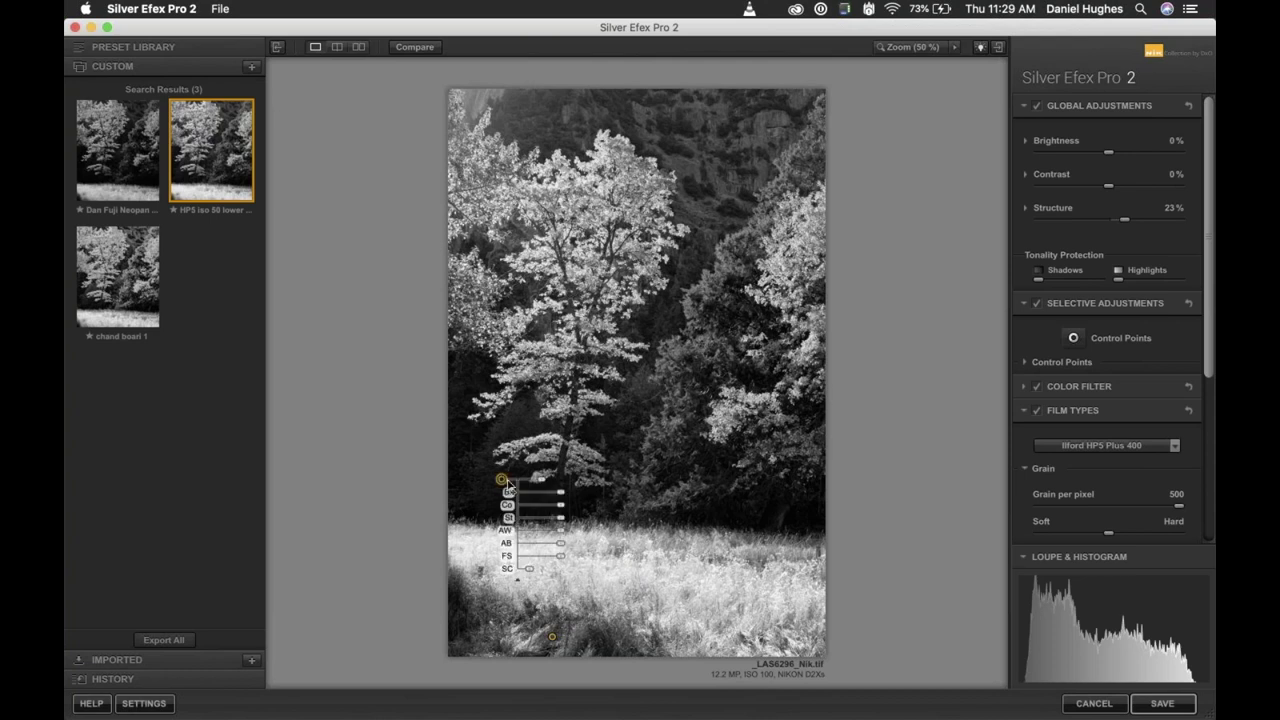
{"action": "left_click_drag", "start_coordinate": [542, 480], "coordinate": [566, 507]}
{"action": "left_click", "coordinate": [753, 142]}
{"action": "mouse_move", "coordinate": [793, 143]}
{"action": "left_mouse_down"}
{"action": "mouse_move", "coordinate": [812, 143]}
{"action": "mouse_move", "coordinate": [806, 158]}
{"action": "left_mouse_up"}
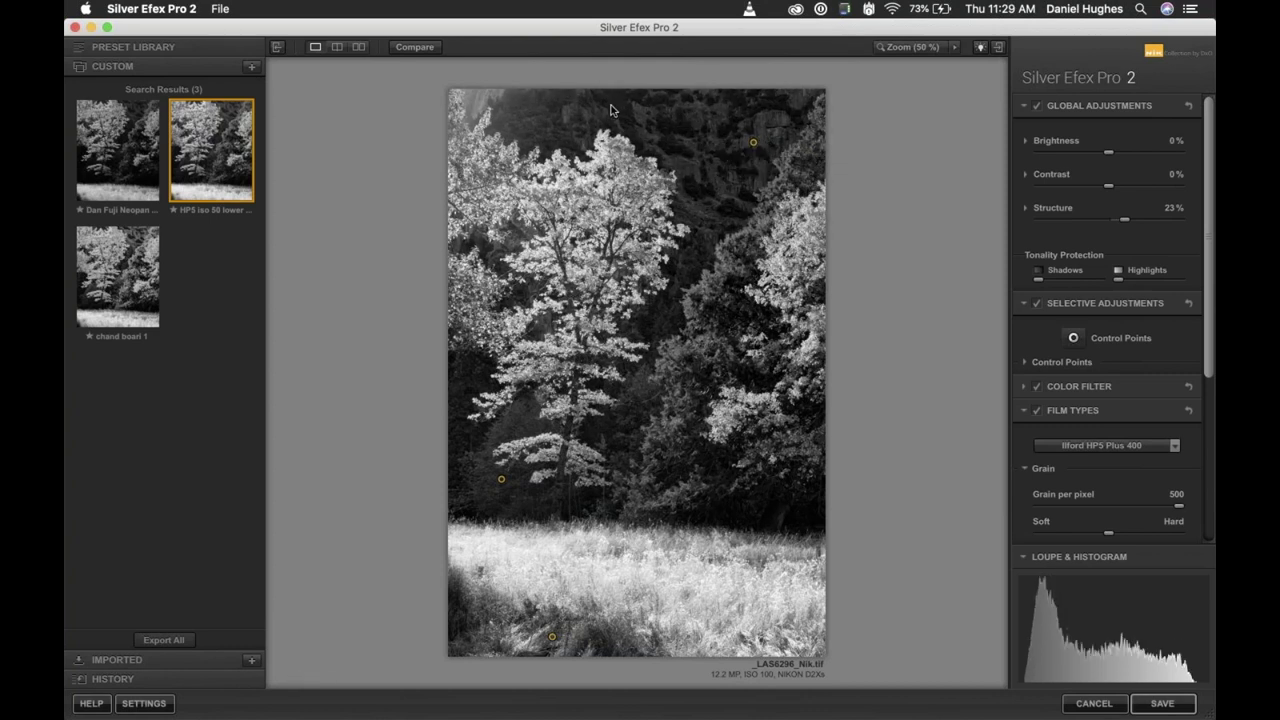
Add a -5% brightness point top-left and an enlarged point at the right grass edge.
{"action": "left_click", "coordinate": [473, 100]}
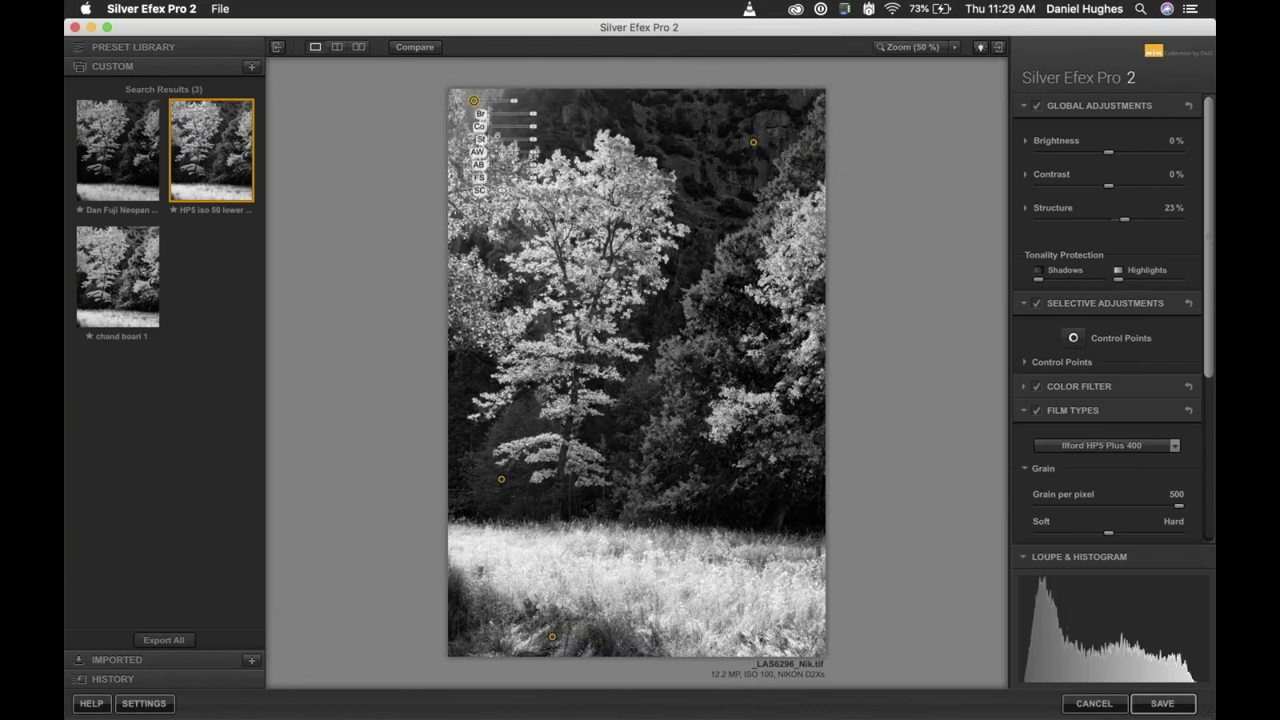
{"action": "left_click_drag", "start_coordinate": [532, 114], "coordinate": [516, 121]}
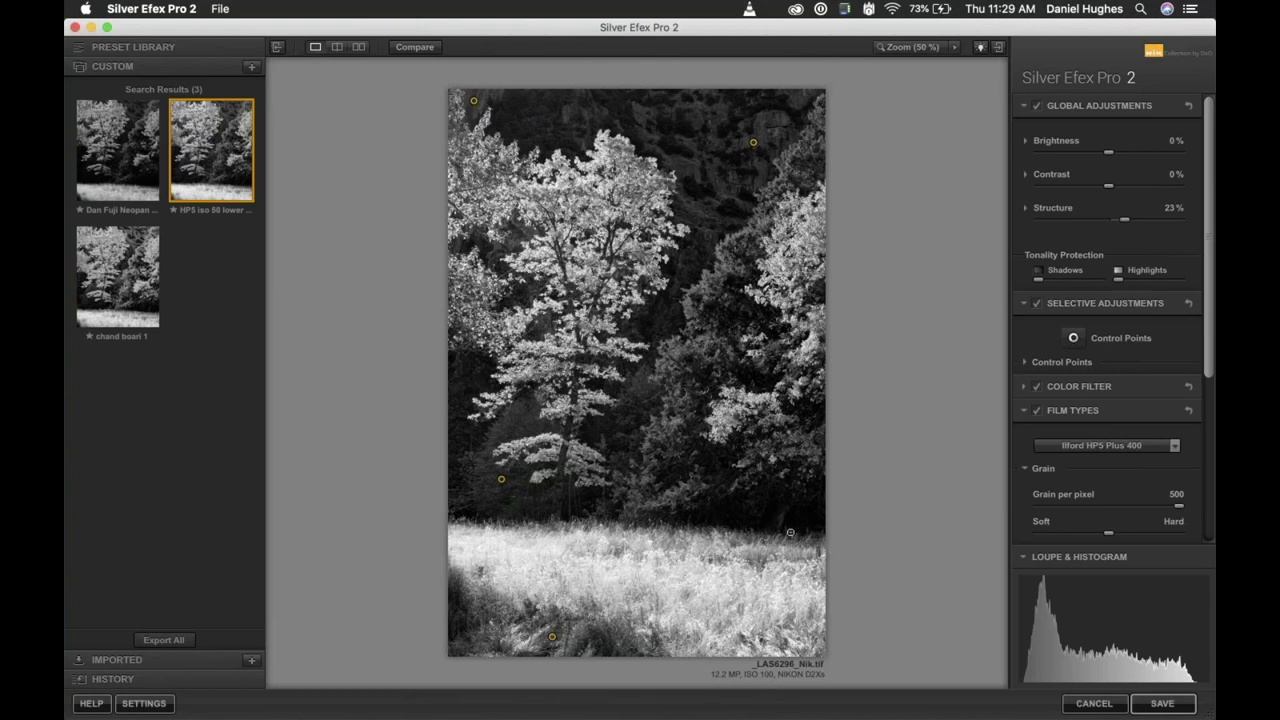
{"action": "left_click", "coordinate": [762, 508]}
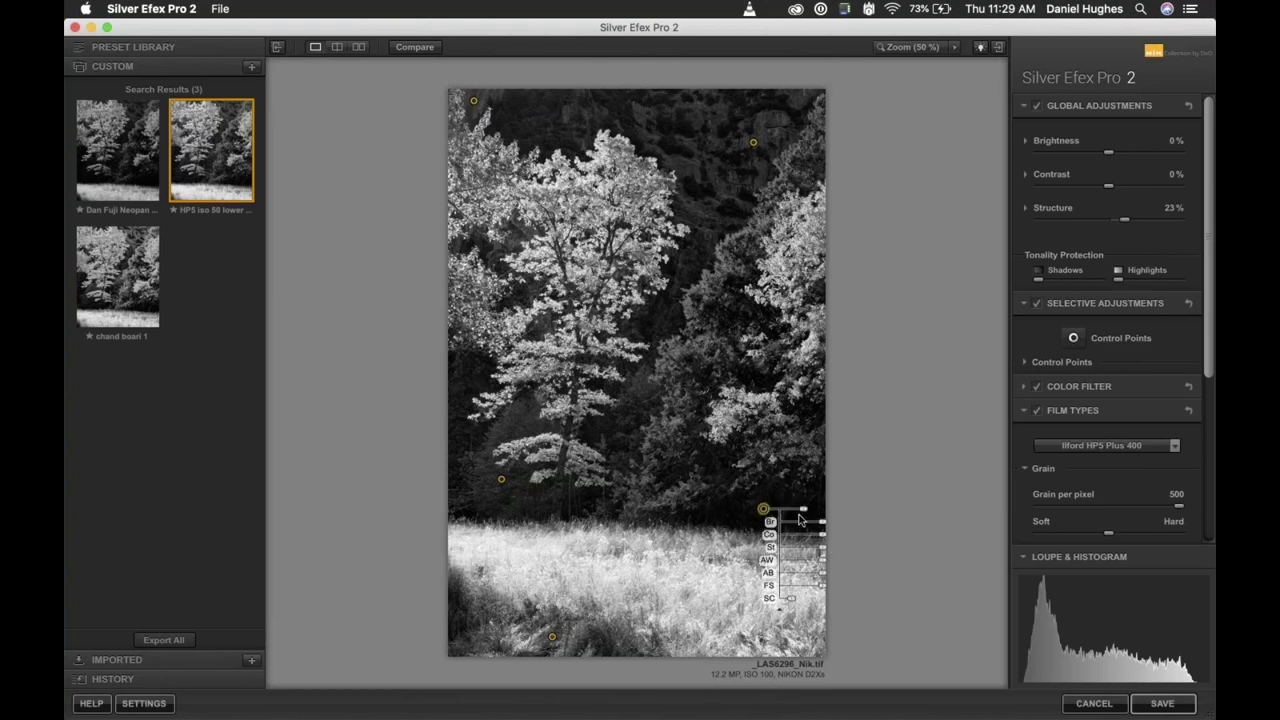
{"action": "left_click_drag", "start_coordinate": [803, 513], "coordinate": [772, 511]}
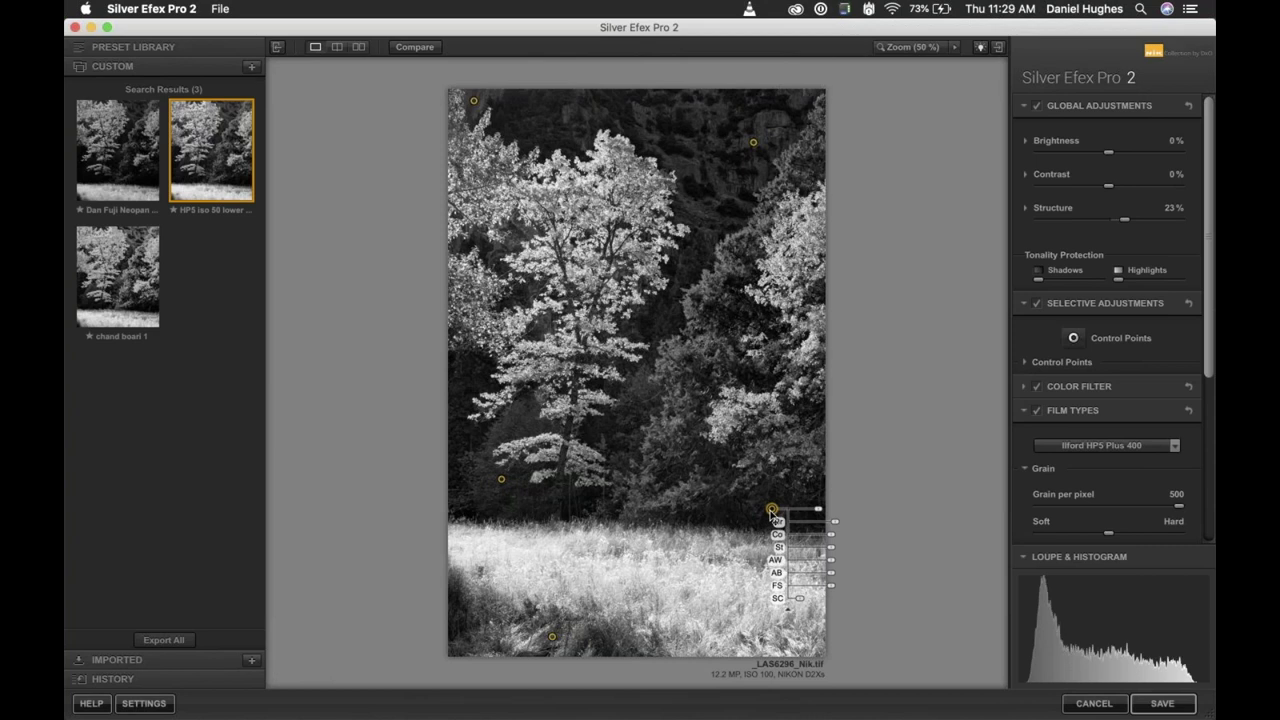
{"action": "left_click", "coordinate": [740, 493]}
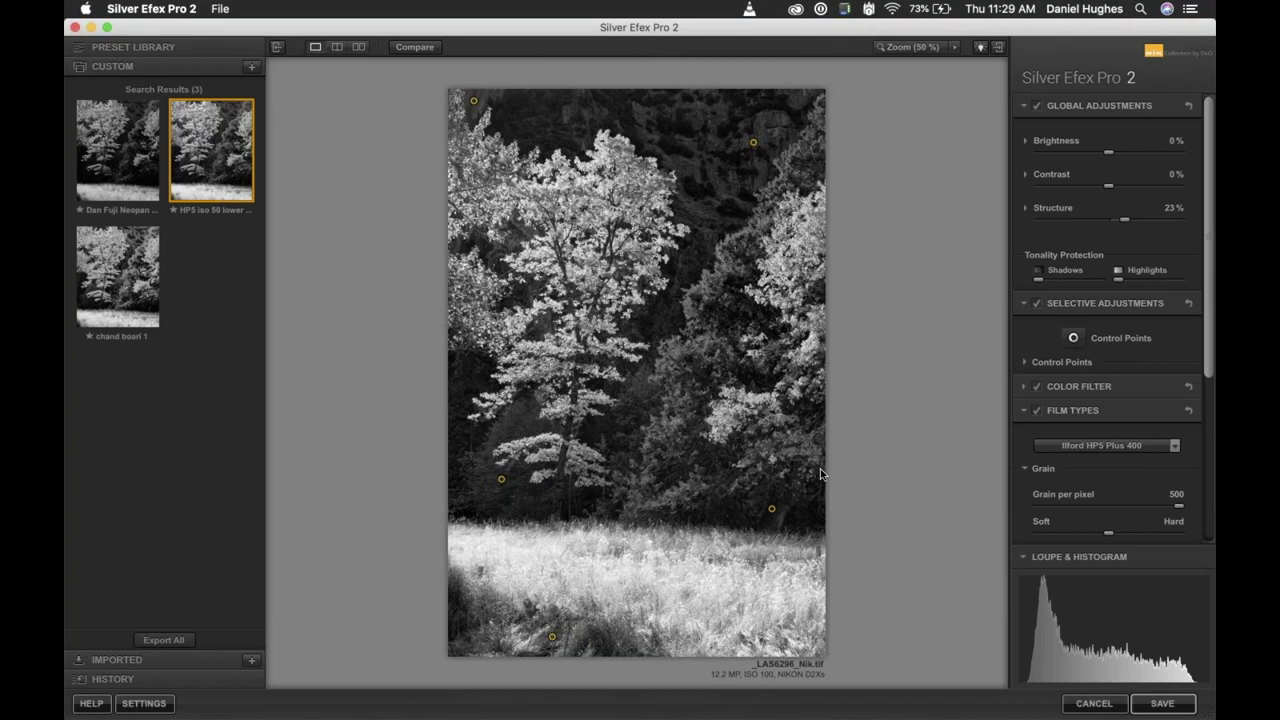
Compare the black-and-white edit with the original side by side, then save it.
{"action": "left_click", "coordinate": [359, 47]}
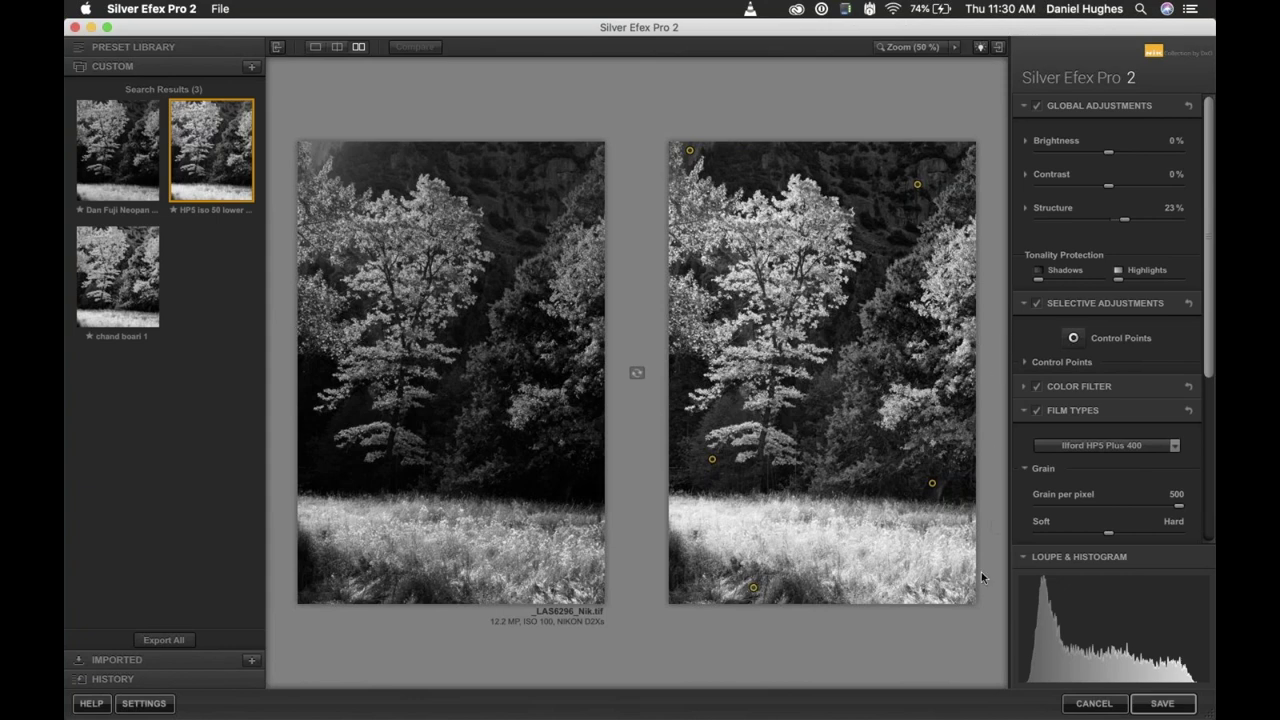
{"action": "left_click", "coordinate": [1158, 704]}
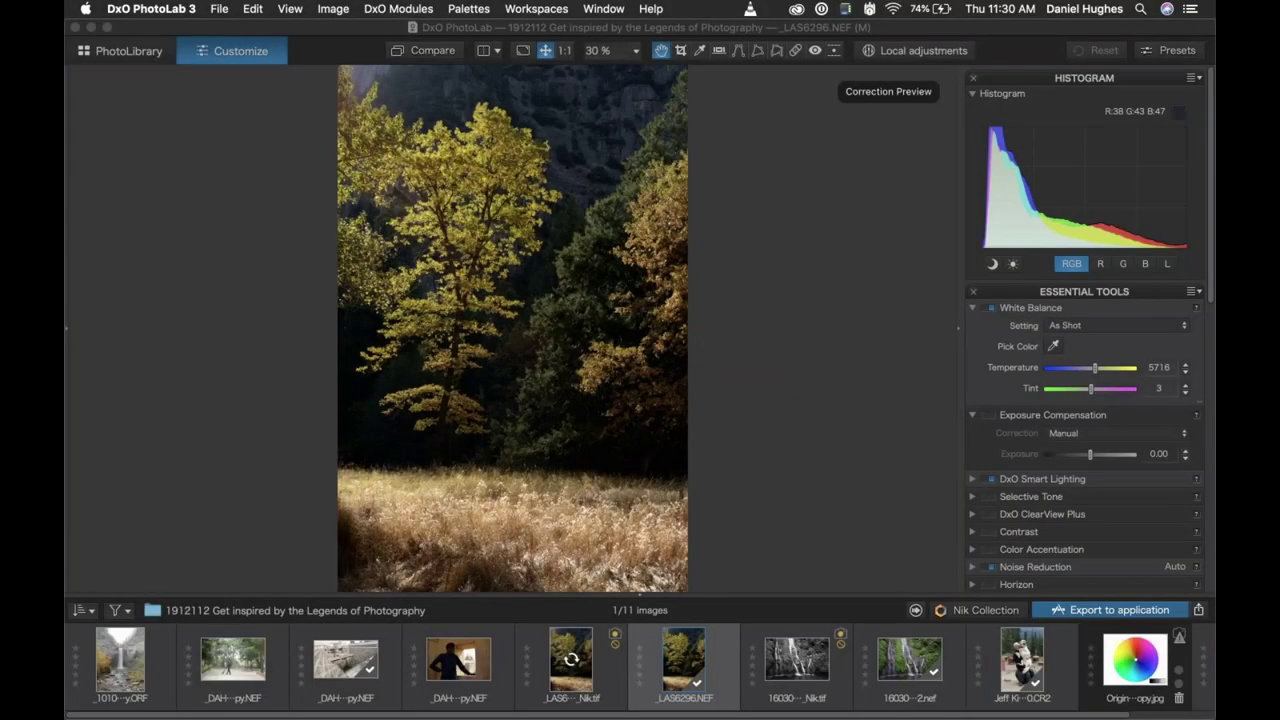
Open the colour-wheel image Original- copy.jpg from the filmstrip.
{"action": "left_click", "coordinate": [1131, 665]}
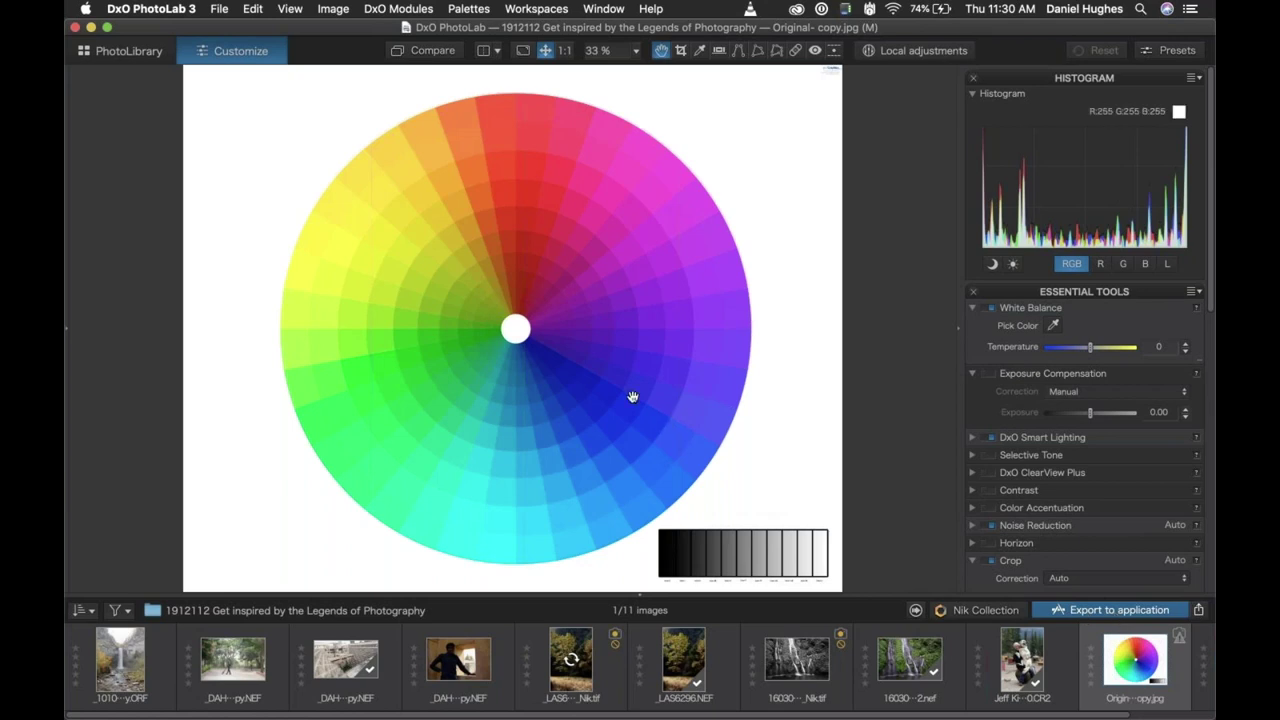
Export the colour-wheel image to Photoshop as a TIFF 16-bit file.
{"action": "left_click", "coordinate": [1103, 612]}
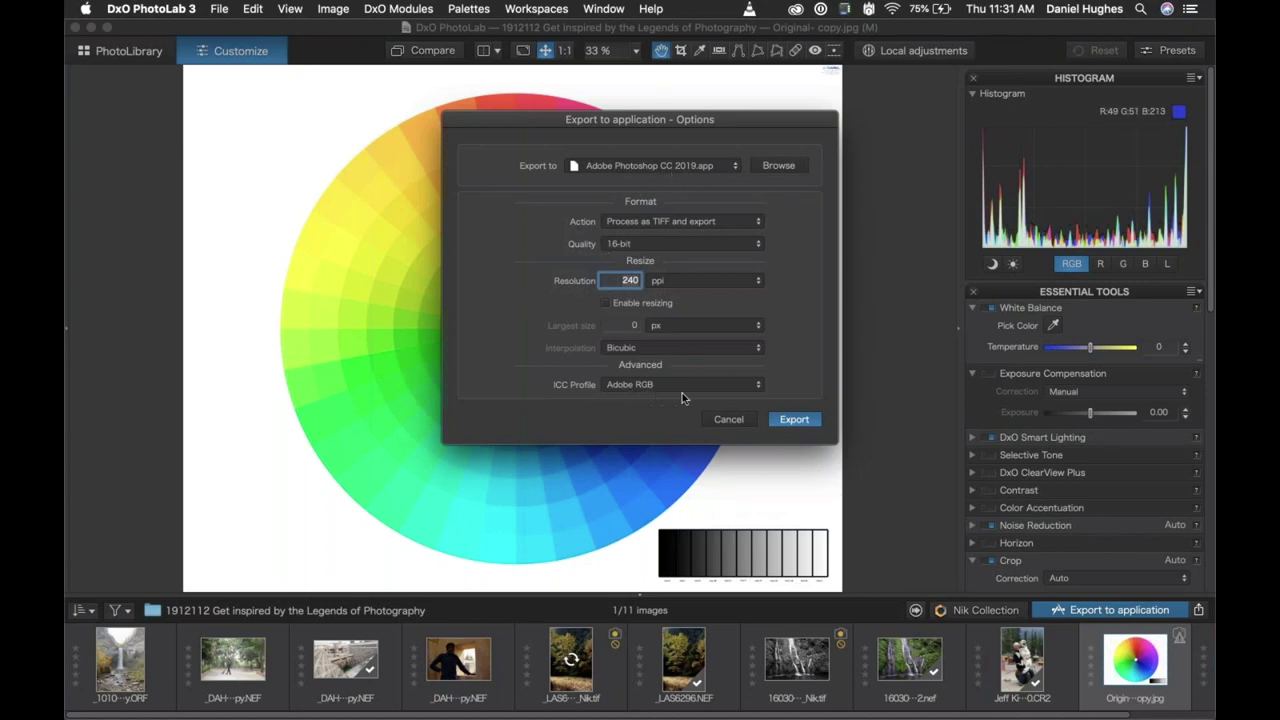
{"action": "left_click", "coordinate": [795, 420]}
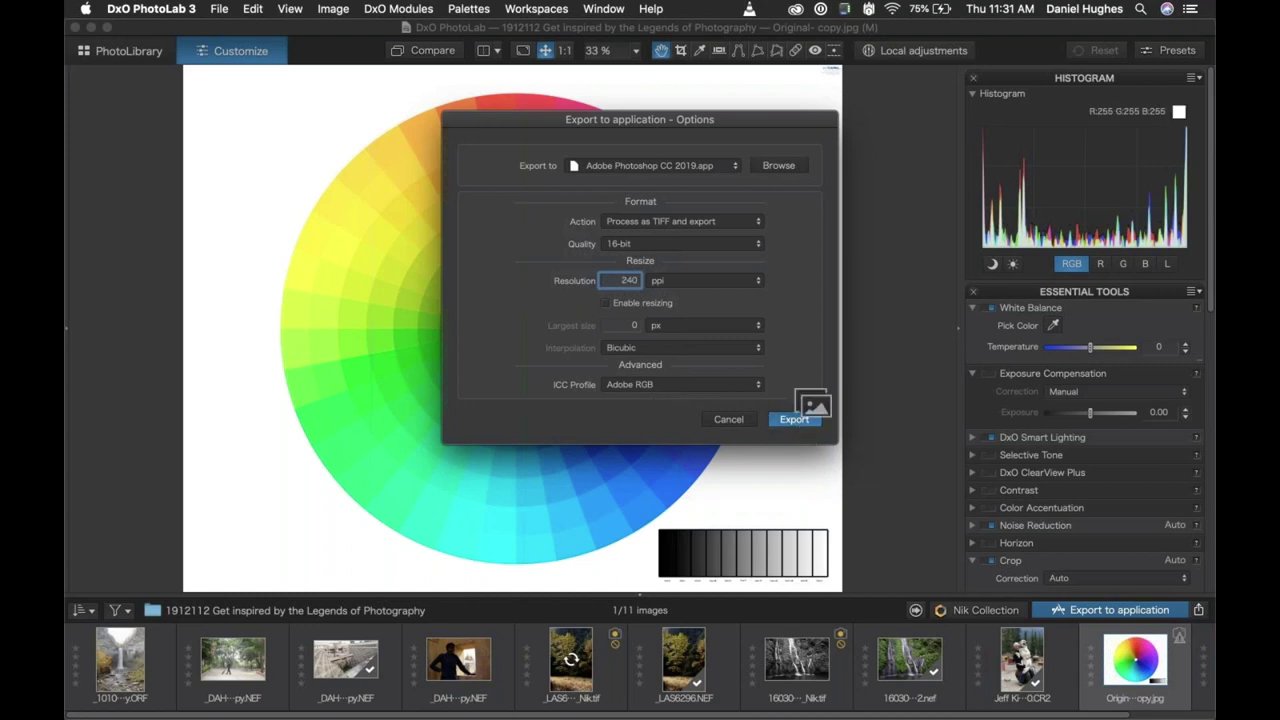
{"action": "mouse_move", "coordinate": [676, 716]}
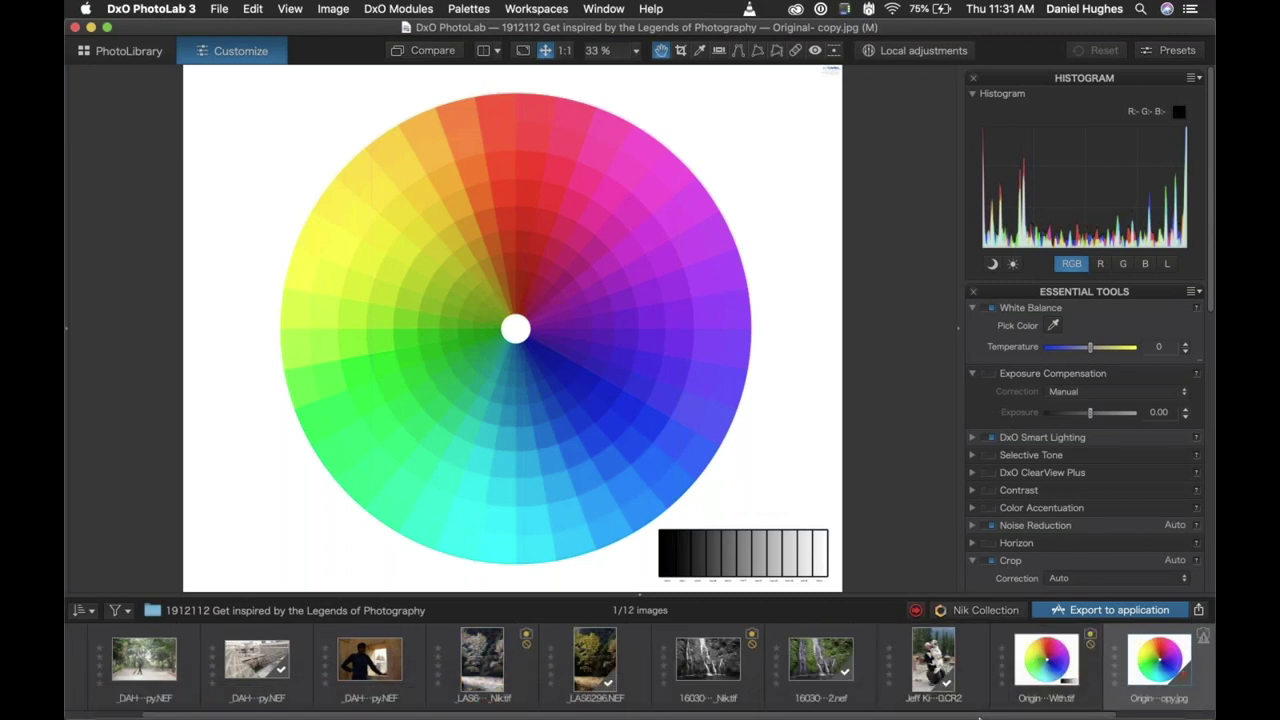
{"action": "left_click", "coordinate": [964, 704]}
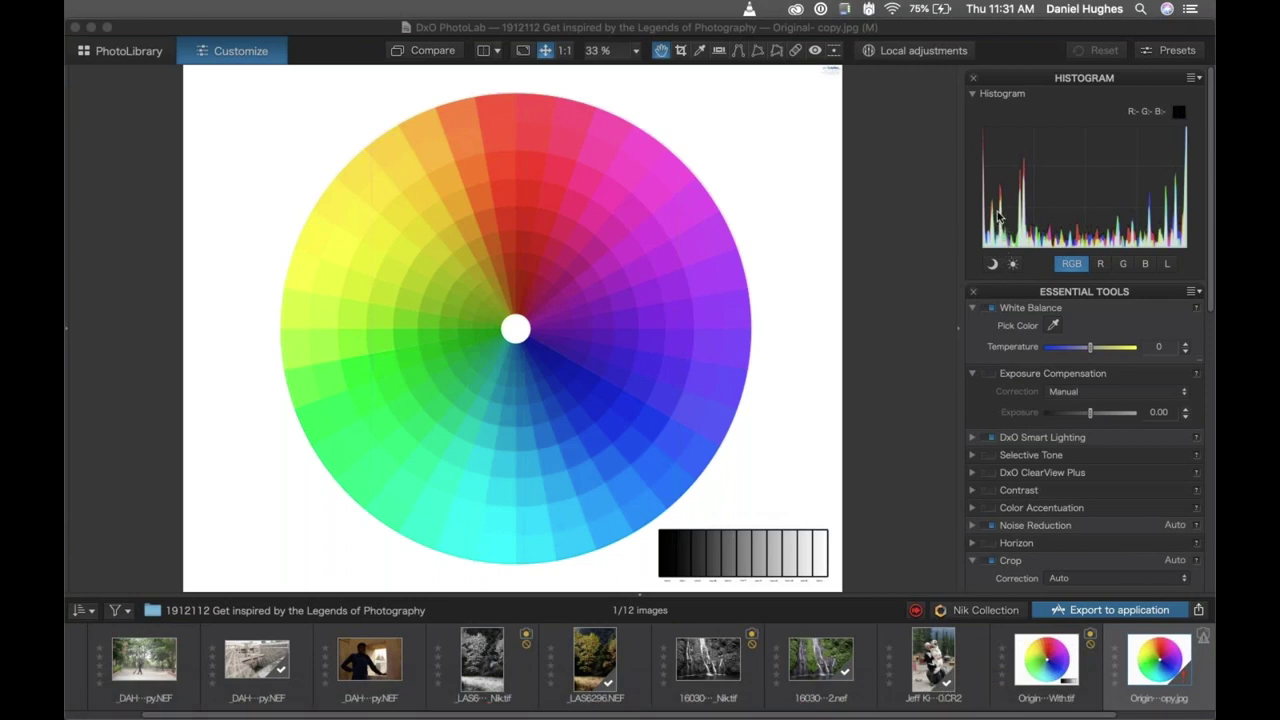
Bring DxO PhotoLab forward, then switch over to Photoshop from the Dock.
{"action": "left_click", "coordinate": [857, 360]}
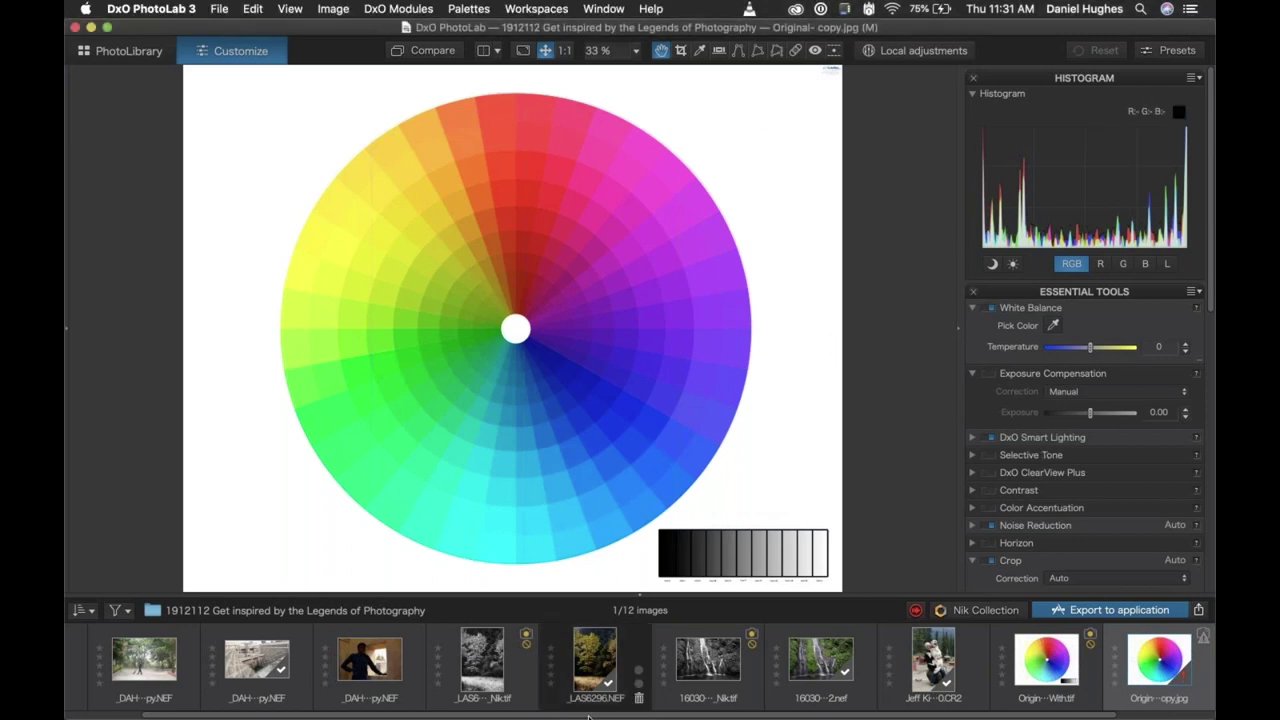
{"action": "mouse_move", "coordinate": [545, 710]}
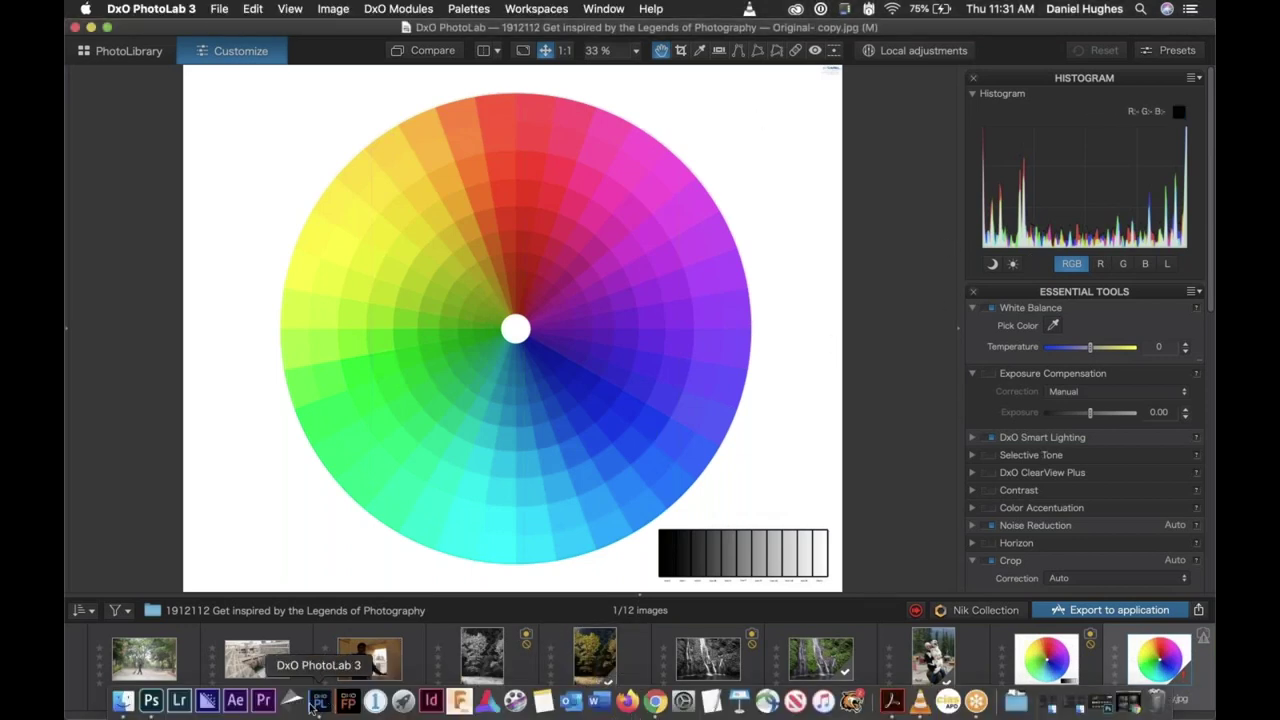
{"action": "left_click", "coordinate": [151, 704]}
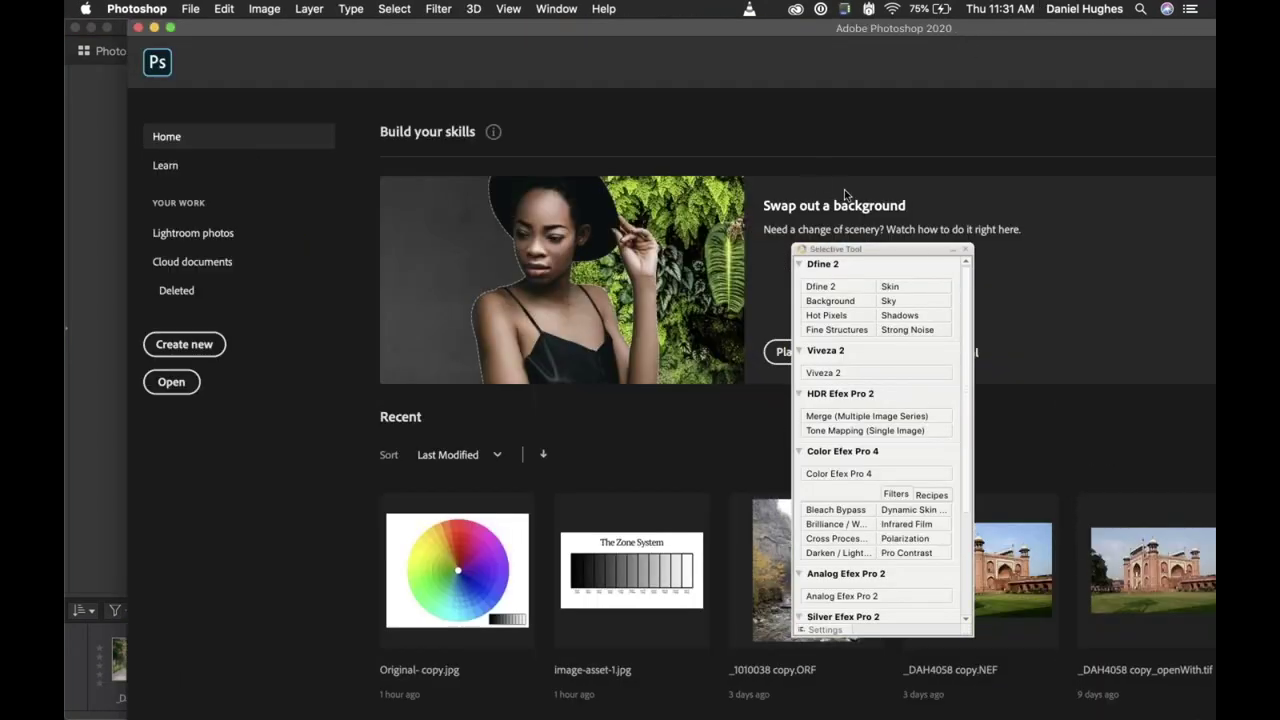
Open Original- copy.jpg from Recent in a maximized window, zoomed to 33.3%.
{"action": "left_click", "coordinate": [433, 607]}
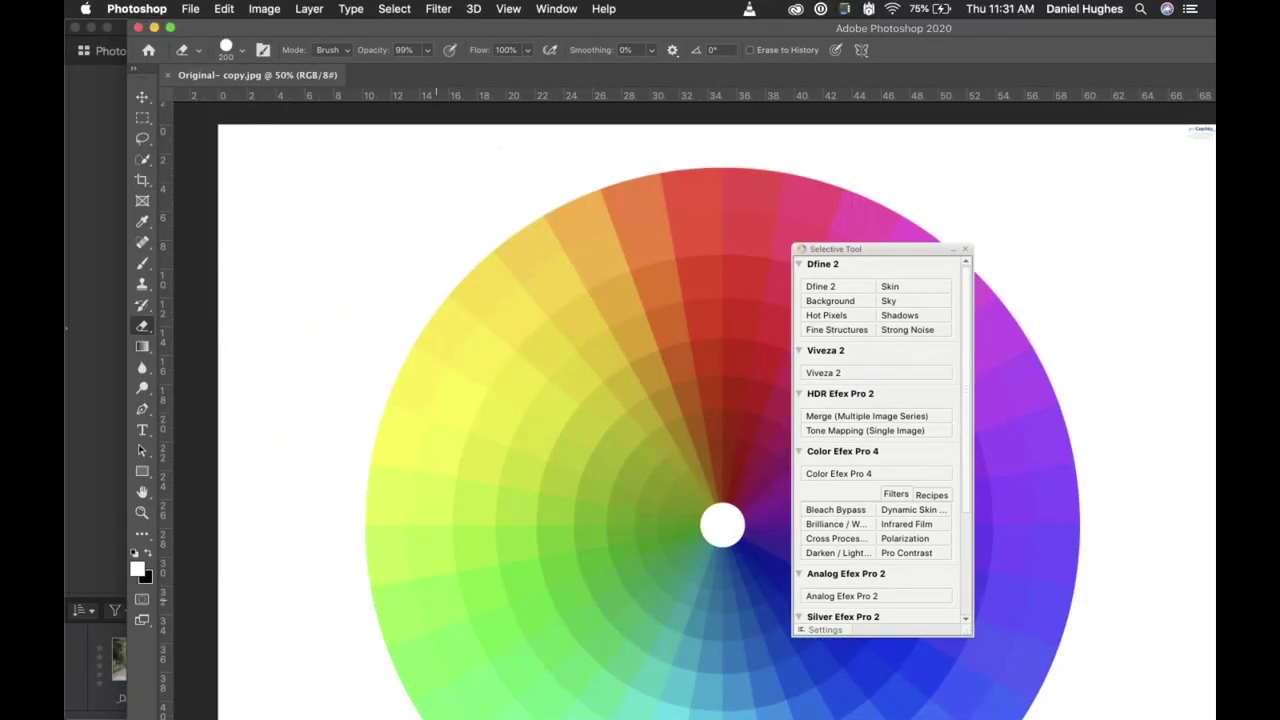
{"action": "left_click", "coordinate": [170, 27]}
{"action": "key", "text": "super+0"}
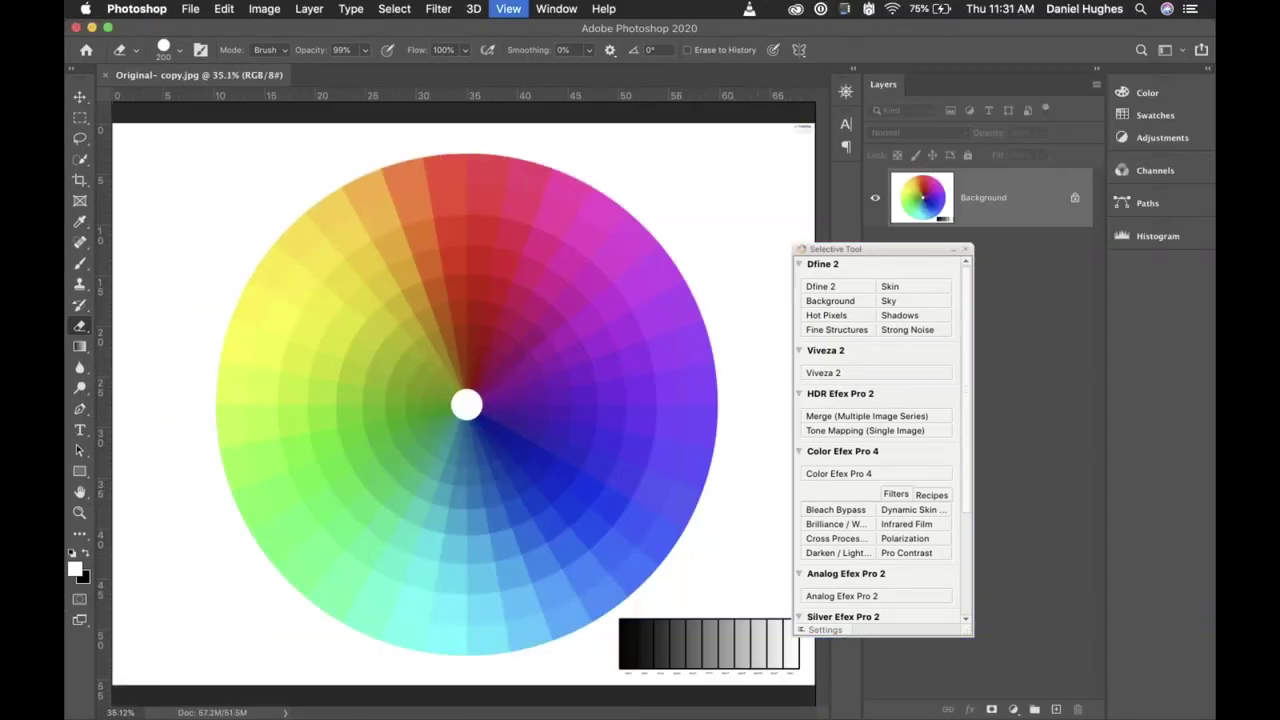
{"action": "key", "text": "super+minus"}
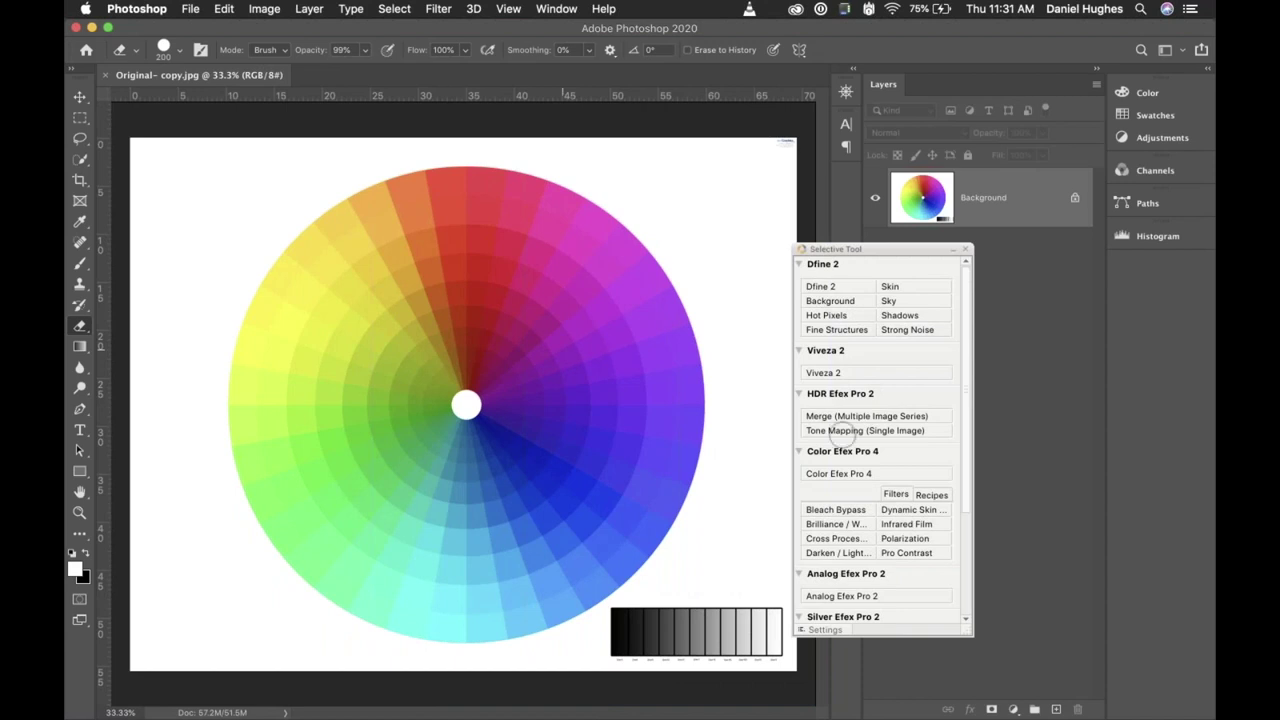
Move the Selective Tool panel aside, hide rulers, and collapse every section except Silver Efex Pro 2.
{"action": "left_click_drag", "start_coordinate": [897, 253], "coordinate": [945, 271]}
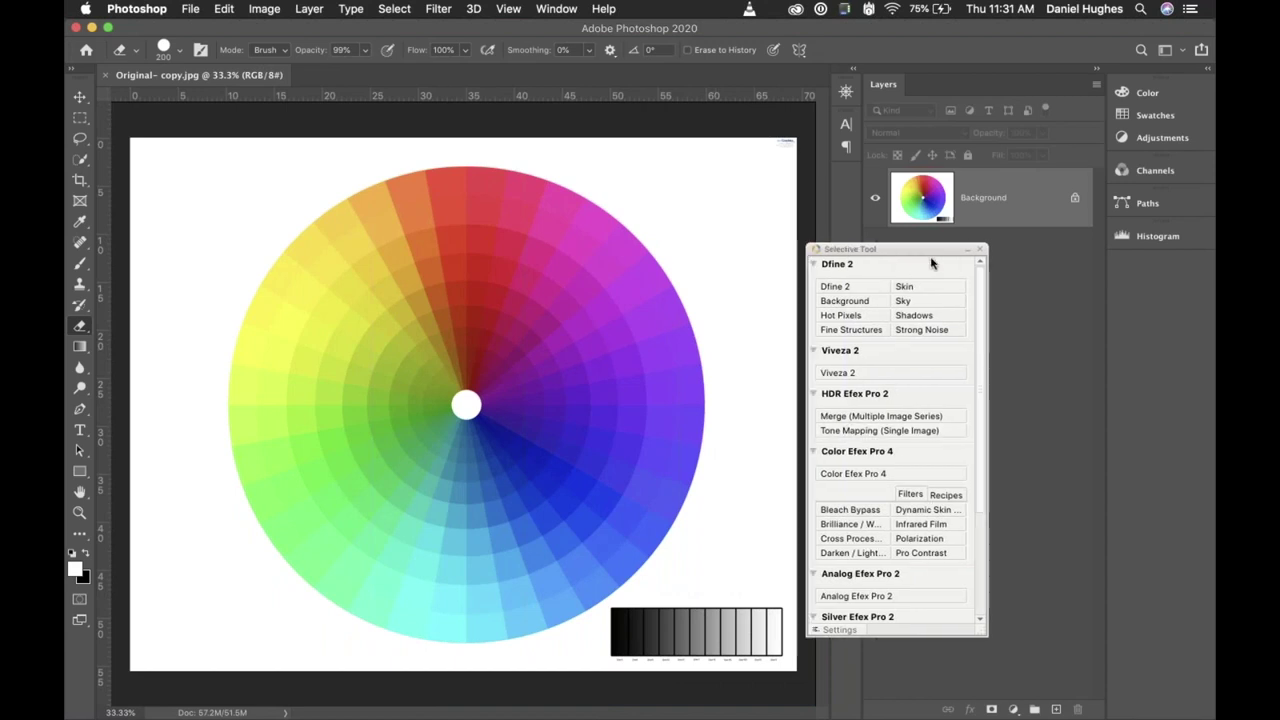
{"action": "left_click", "coordinate": [846, 281]}
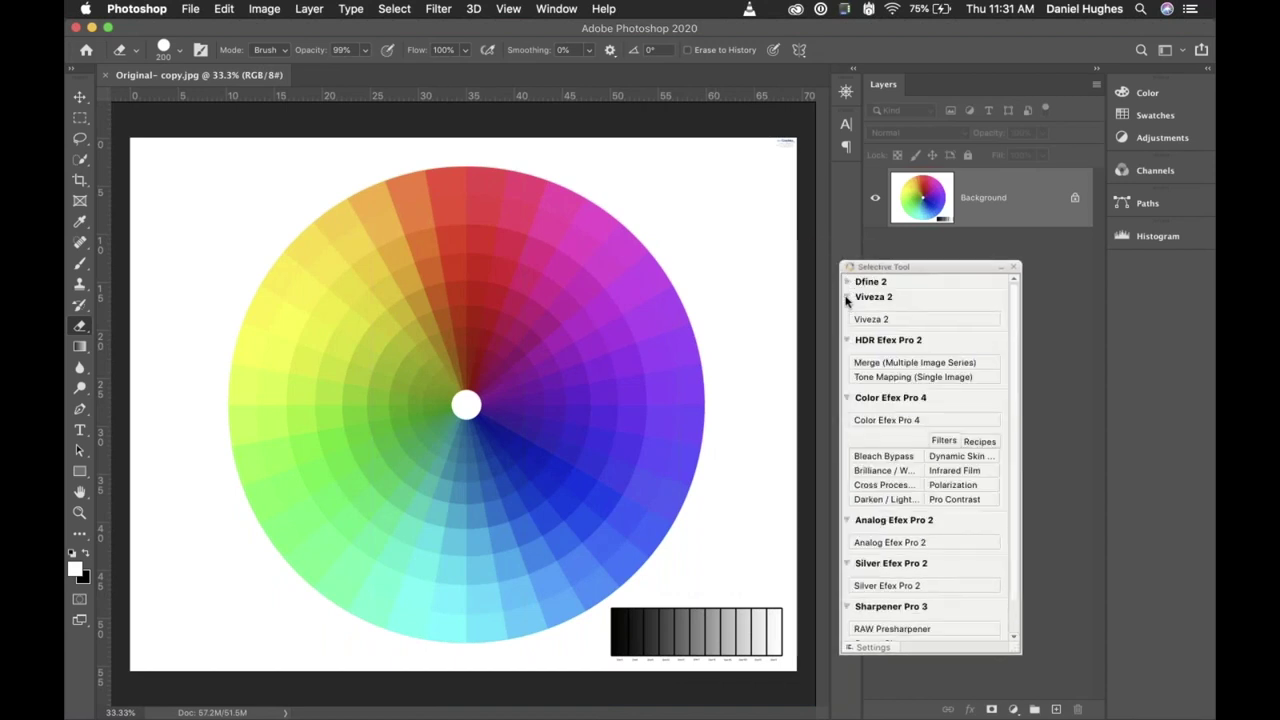
{"action": "left_click", "coordinate": [846, 298]}
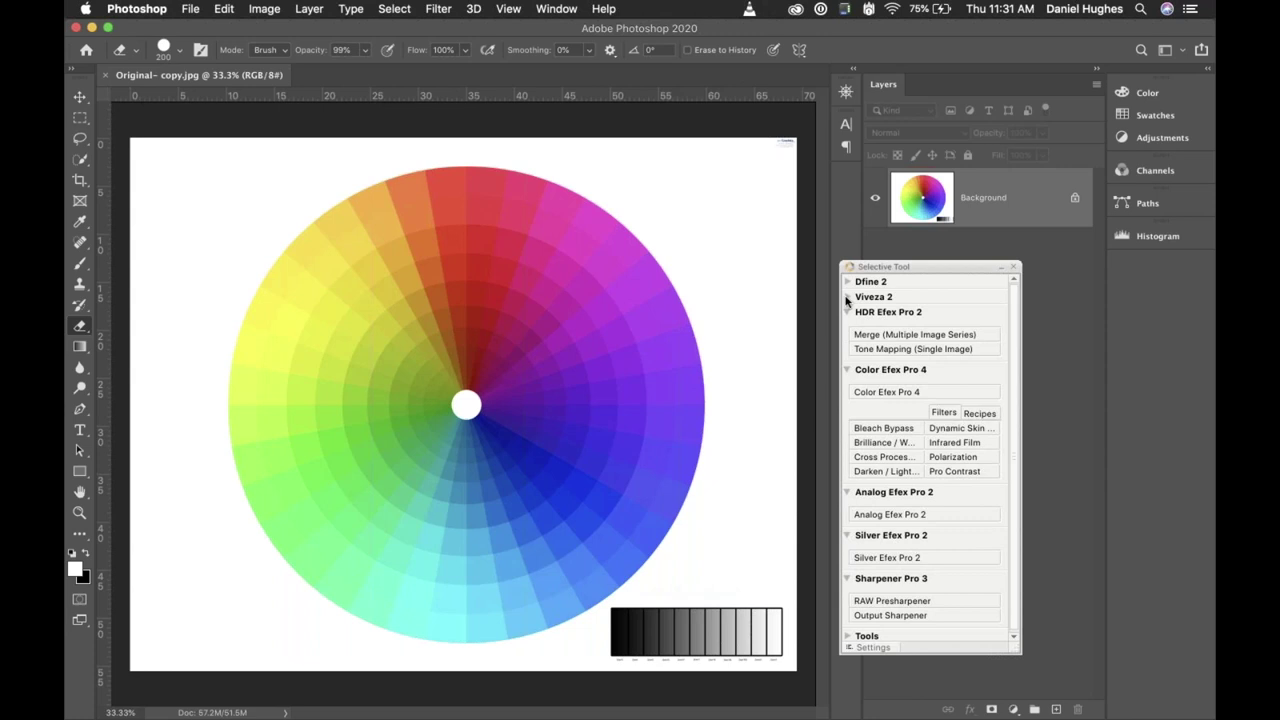
{"action": "key", "text": "super+r"}
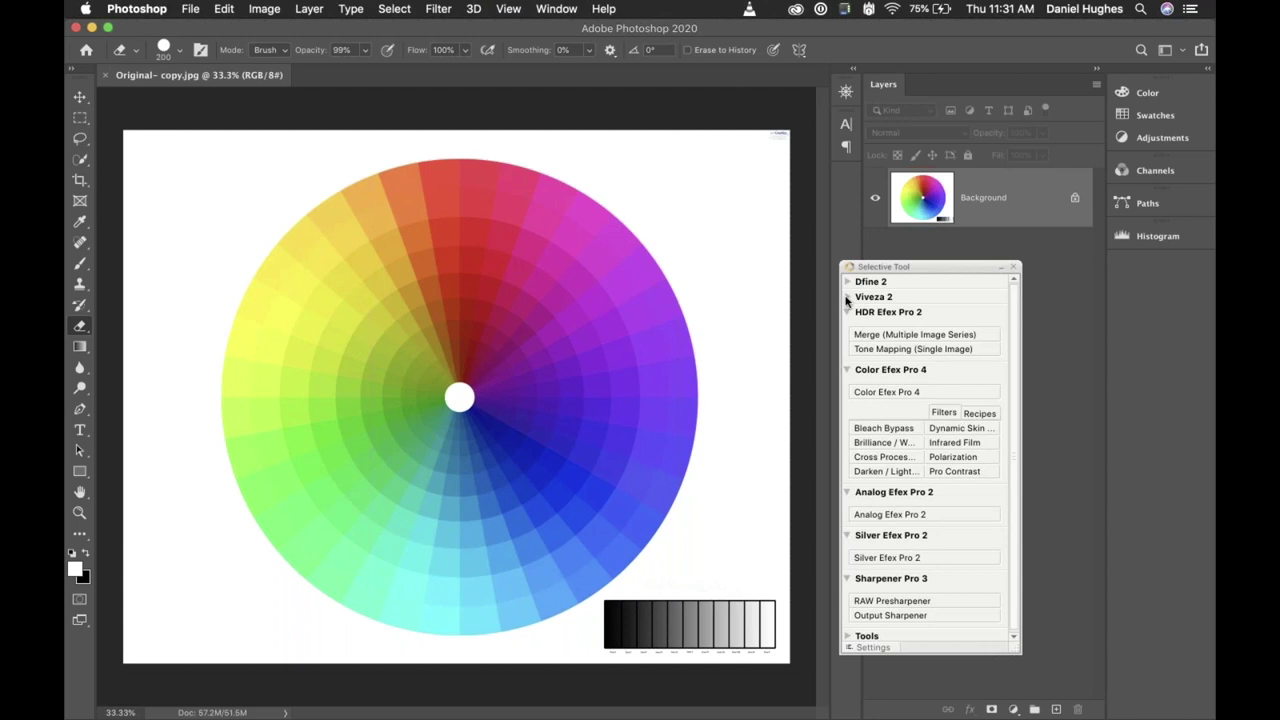
{"action": "left_click", "coordinate": [847, 313]}
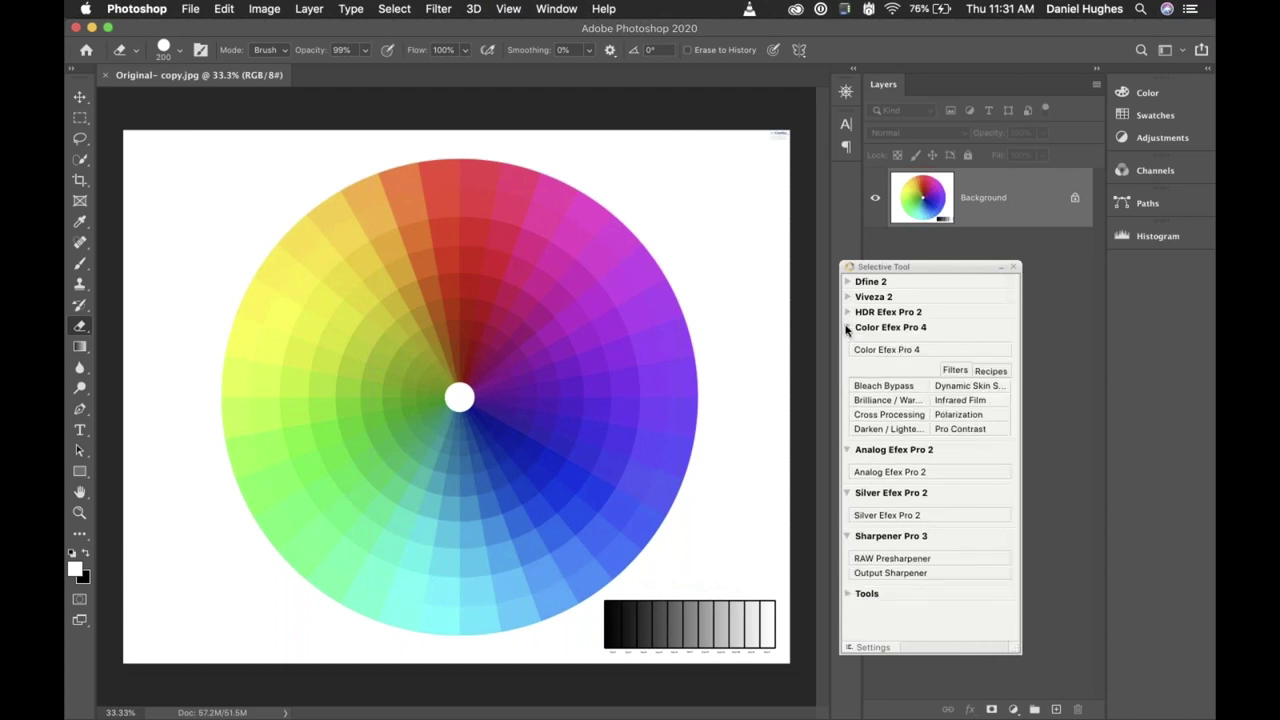
{"action": "left_click", "coordinate": [847, 327]}
{"action": "left_click", "coordinate": [847, 343]}
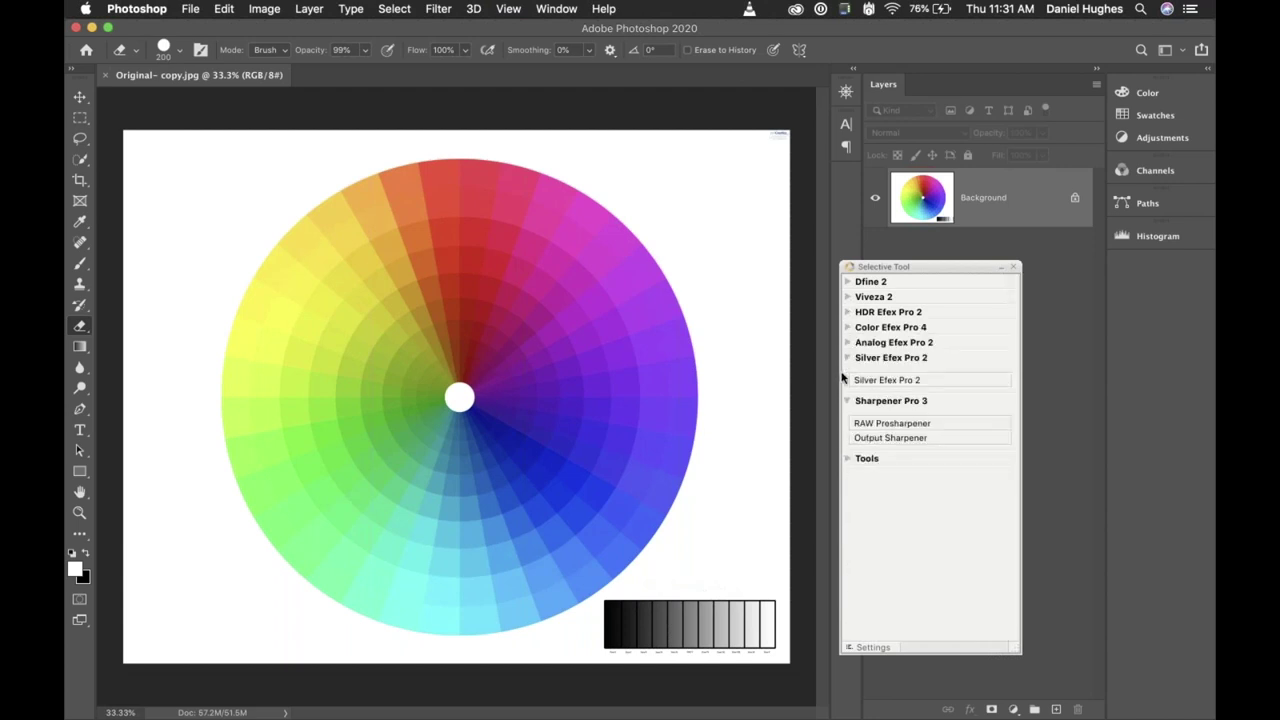
{"action": "left_click", "coordinate": [847, 402]}
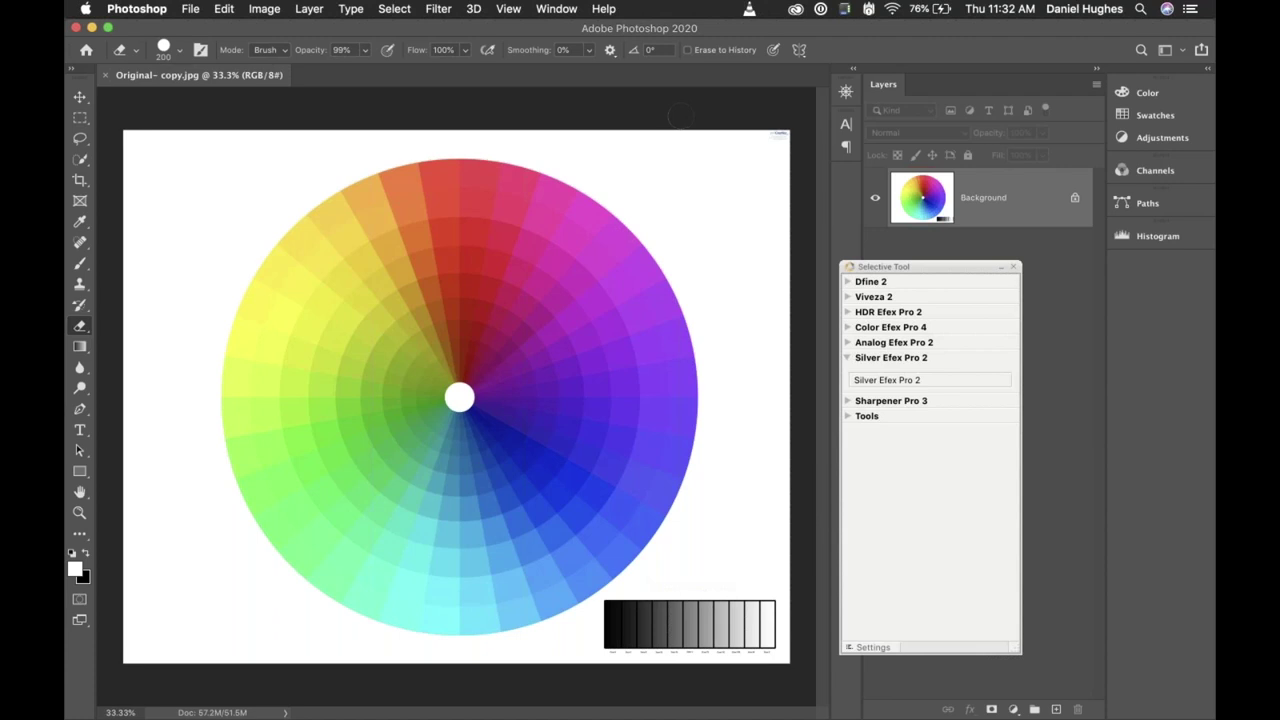
Switch to the Move tool and launch Silver Efex Pro 2 on the colour-wheel image.
{"action": "key", "text": "v"}
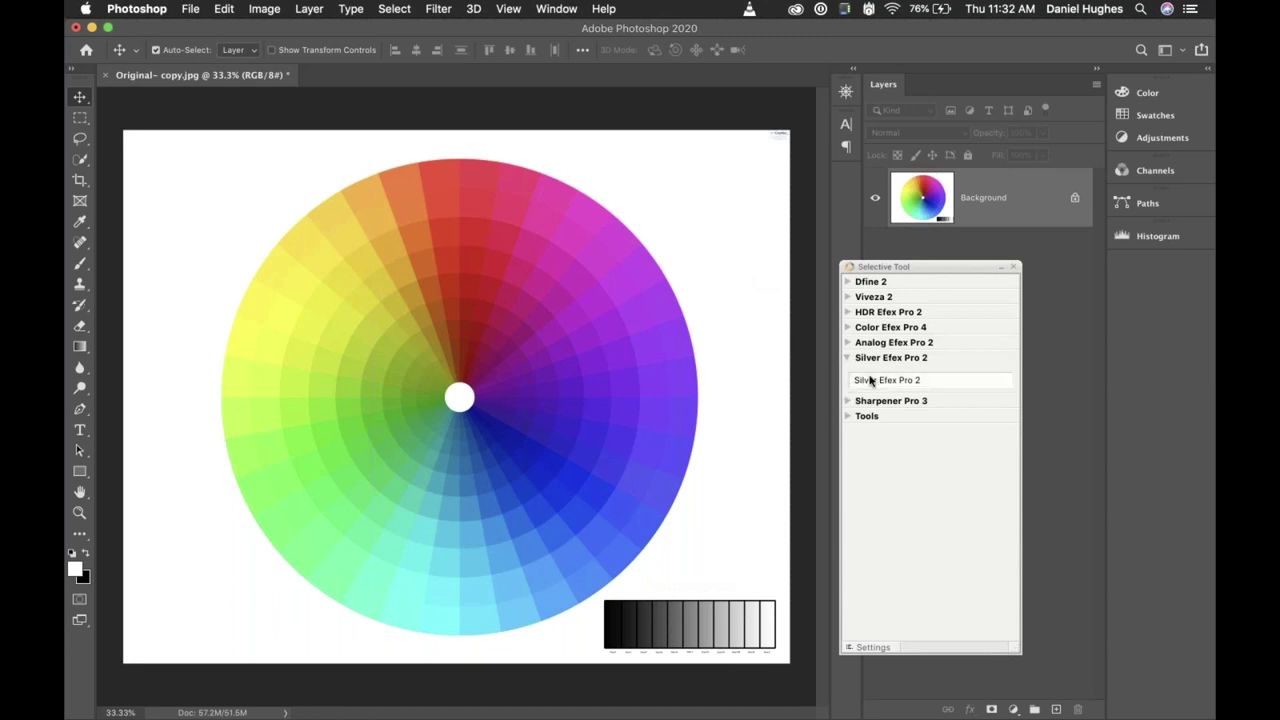
{"action": "left_click", "coordinate": [942, 382]}
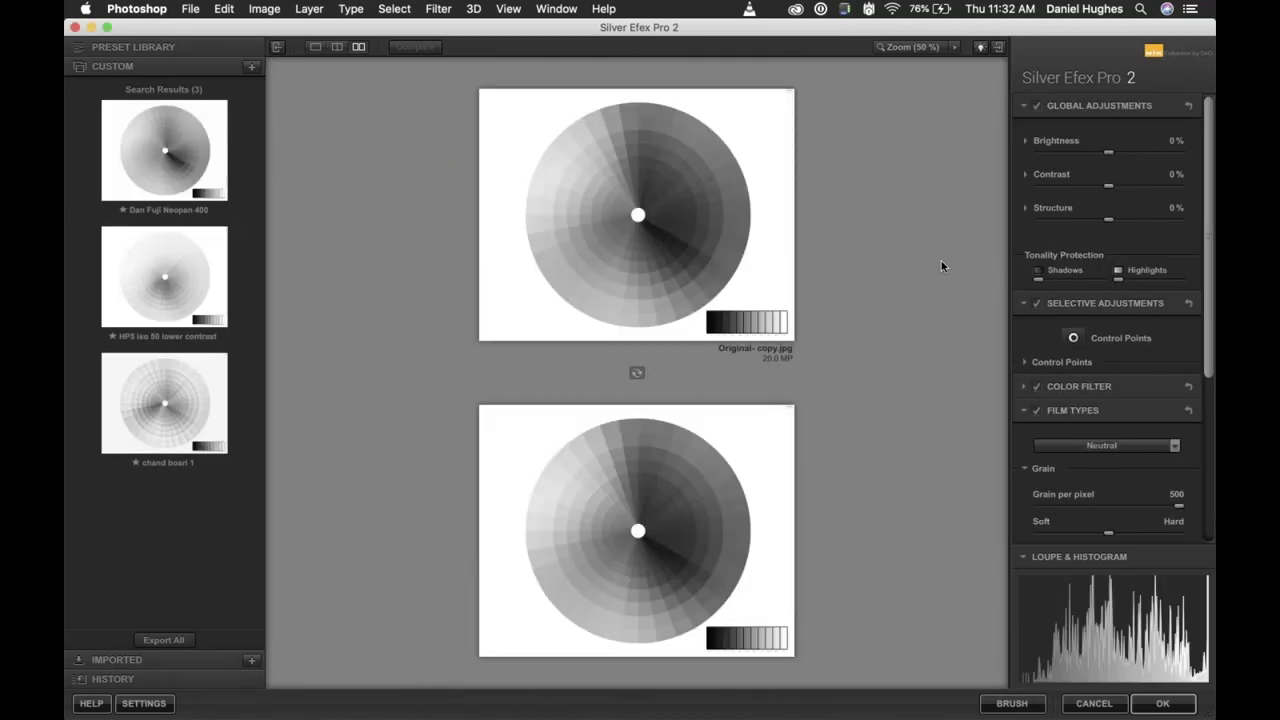
Show the preview as one large image, collapse Global Adjustments, and keep the Preset Library visible.
{"action": "left_click", "coordinate": [313, 48]}
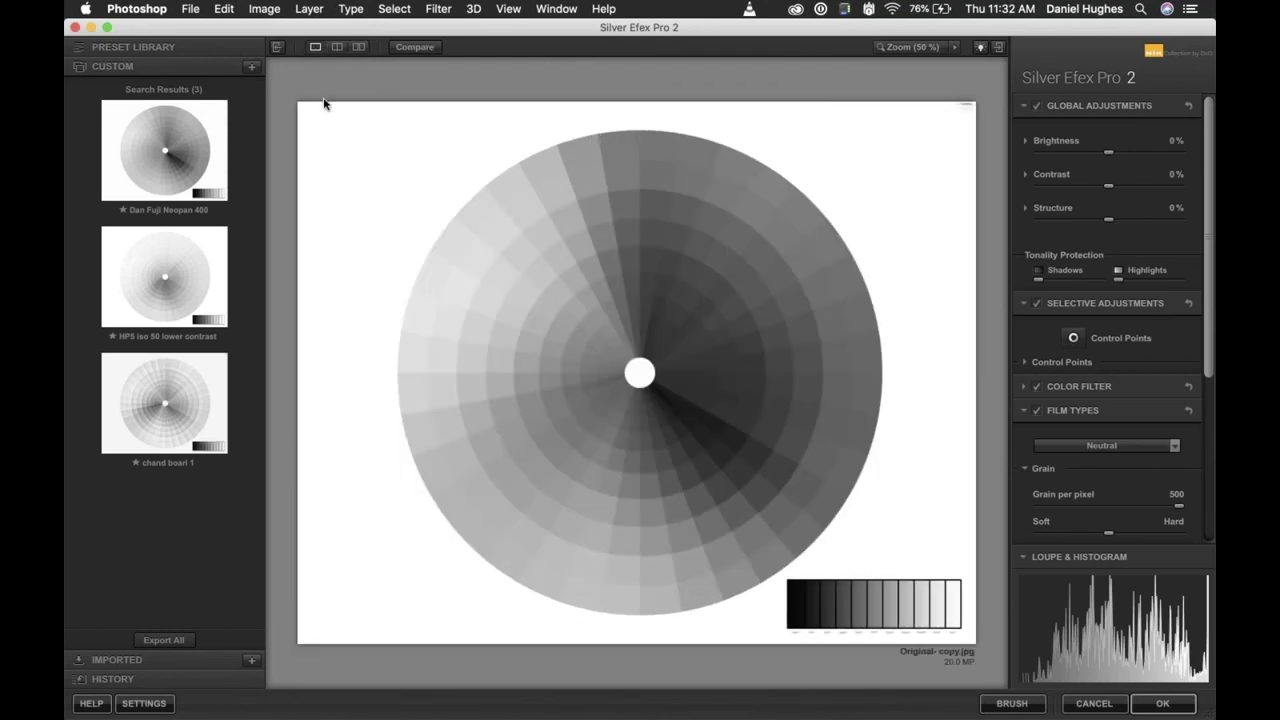
{"action": "left_click", "coordinate": [277, 48]}
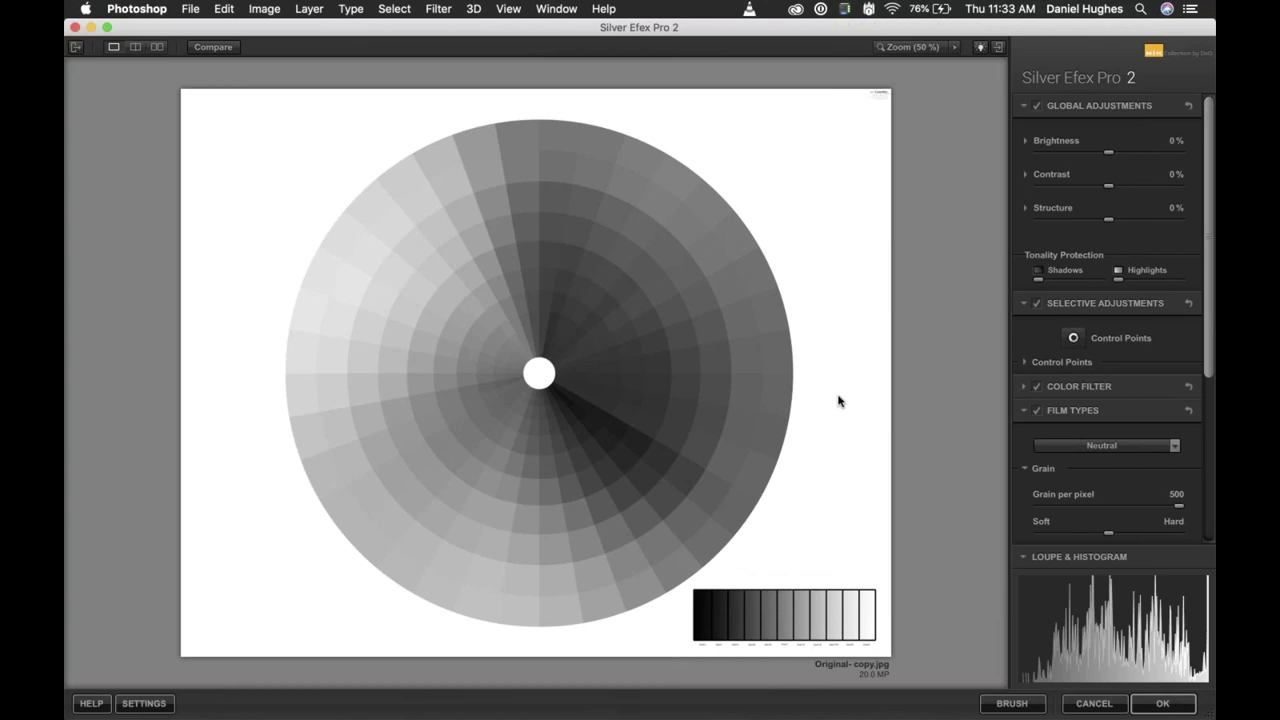
{"action": "left_click", "coordinate": [1065, 104]}
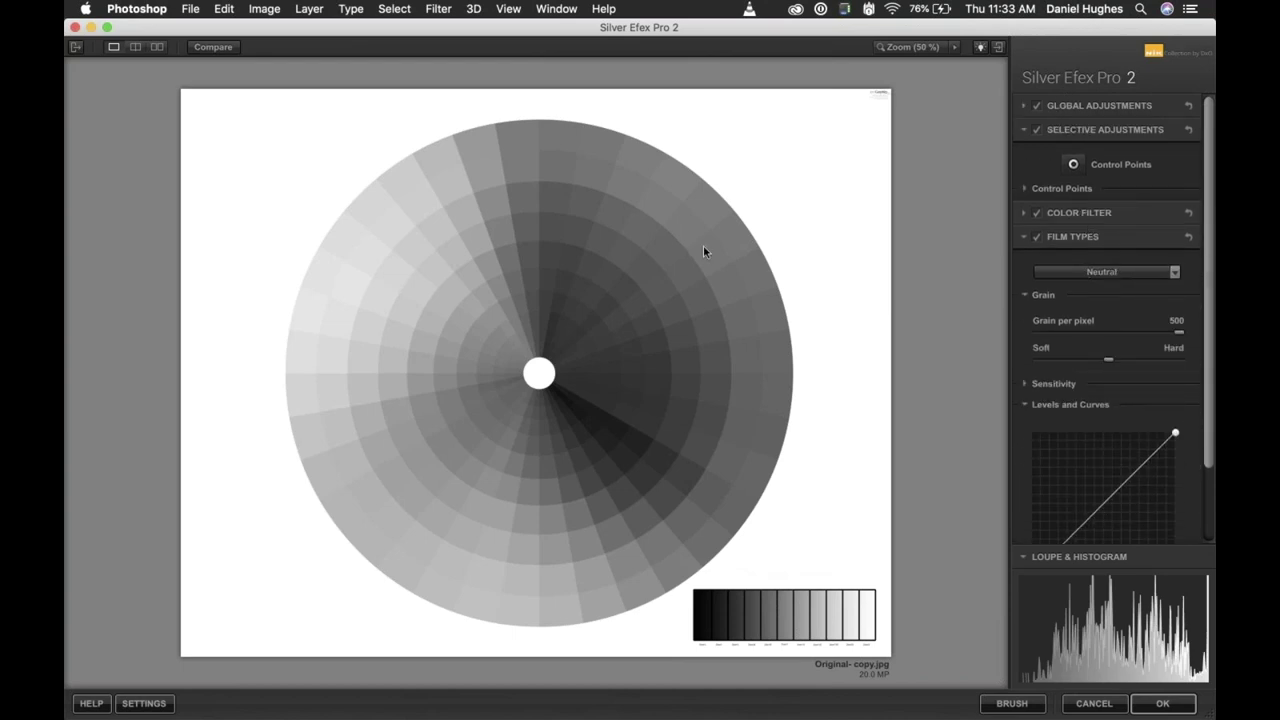
{"action": "left_click", "coordinate": [76, 47]}
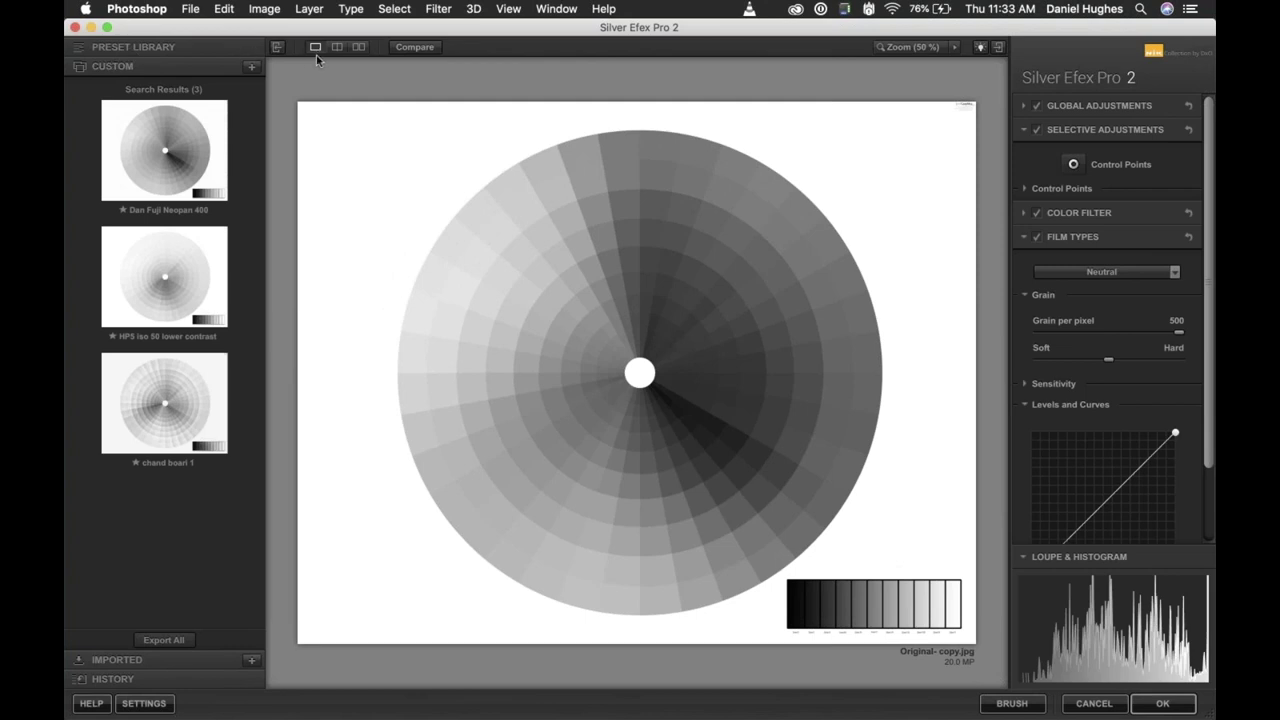
Try each custom preset, settle on Dan Fuji Neopan 400, then show History and Compare.
{"action": "left_click", "coordinate": [162, 156]}
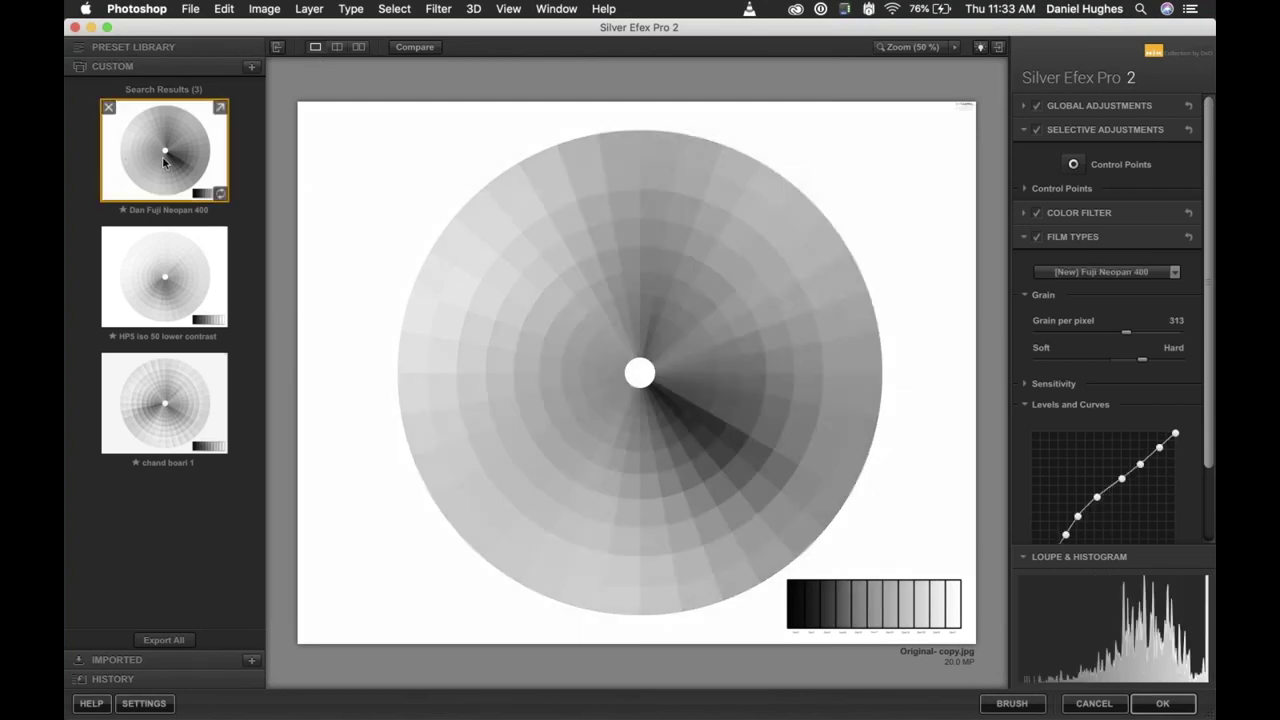
{"action": "left_click", "coordinate": [164, 298]}
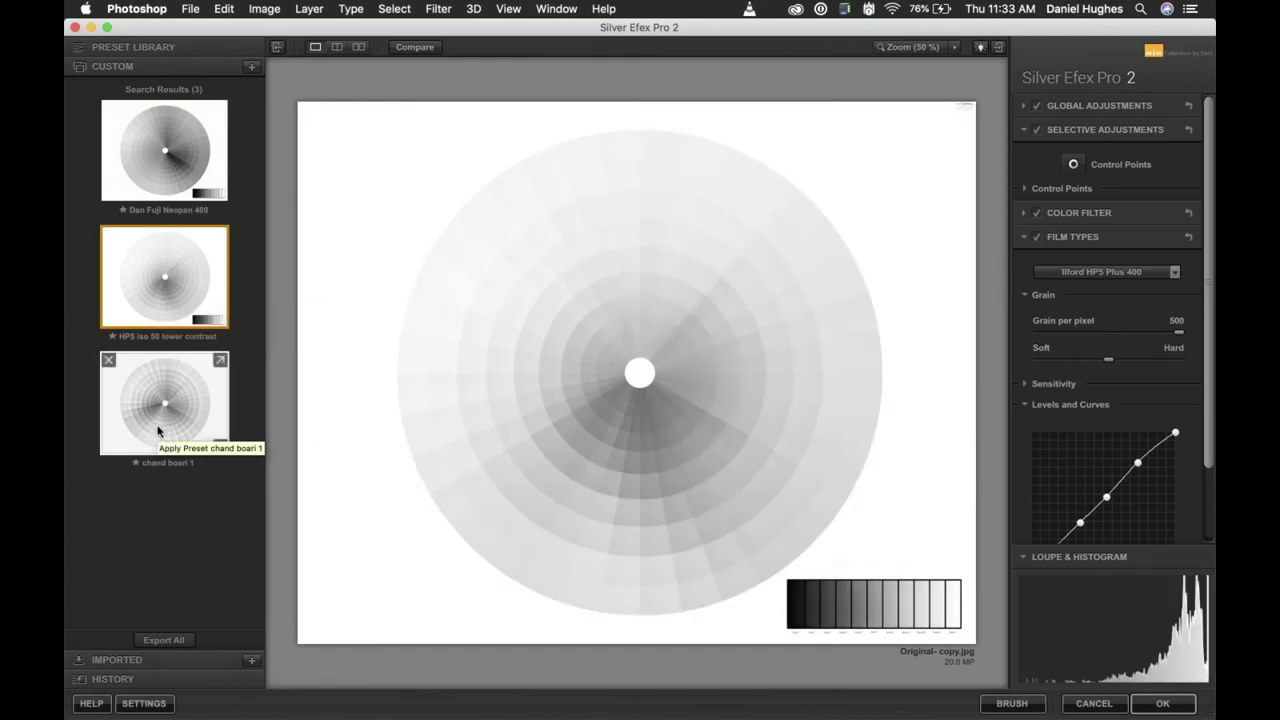
{"action": "left_click", "coordinate": [160, 430]}
{"action": "left_click", "coordinate": [155, 175]}
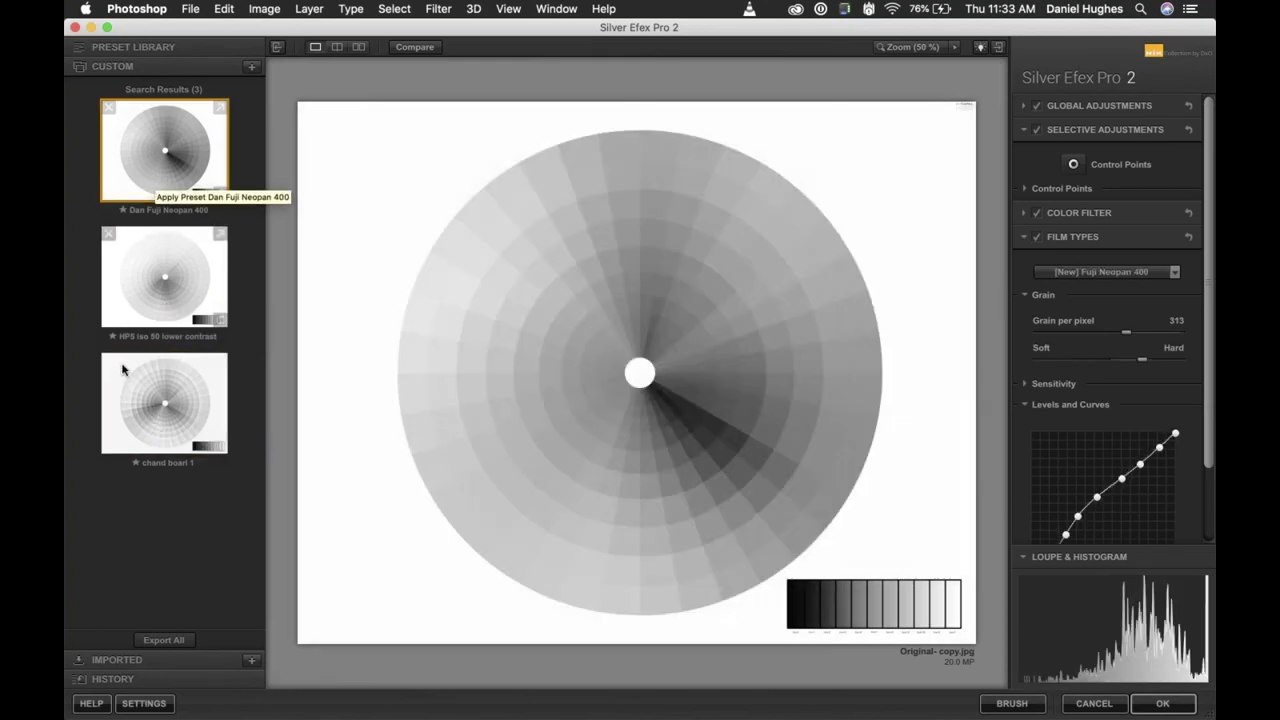
{"action": "left_click", "coordinate": [119, 681]}
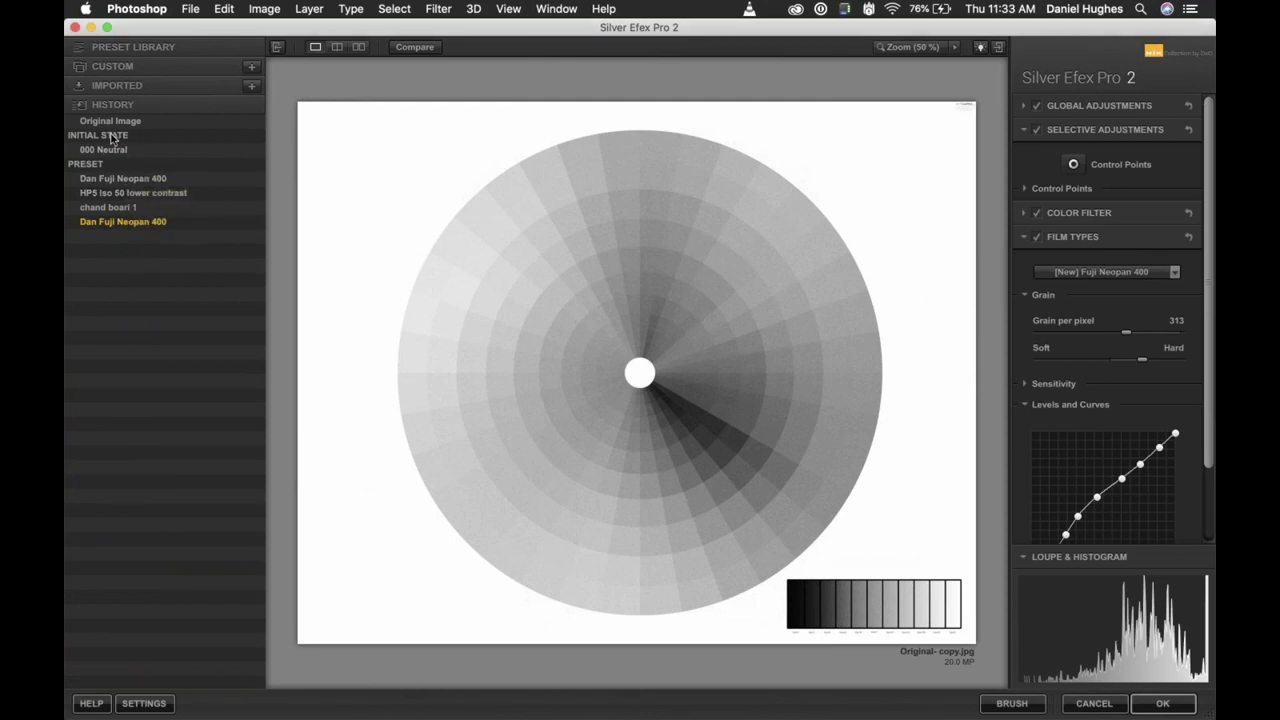
{"action": "left_click", "coordinate": [424, 53]}
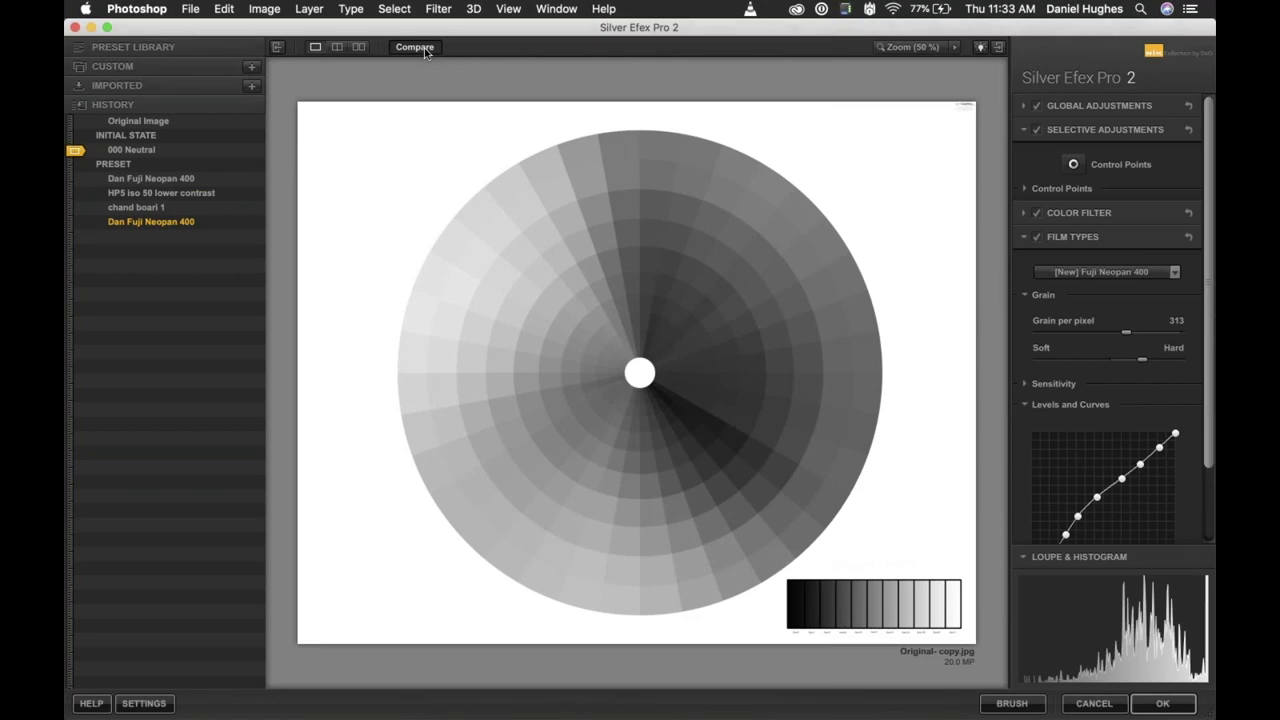
Move the History before-state marker to Original Image, toggling Compare to check the before view.
{"action": "left_click", "coordinate": [74, 152]}
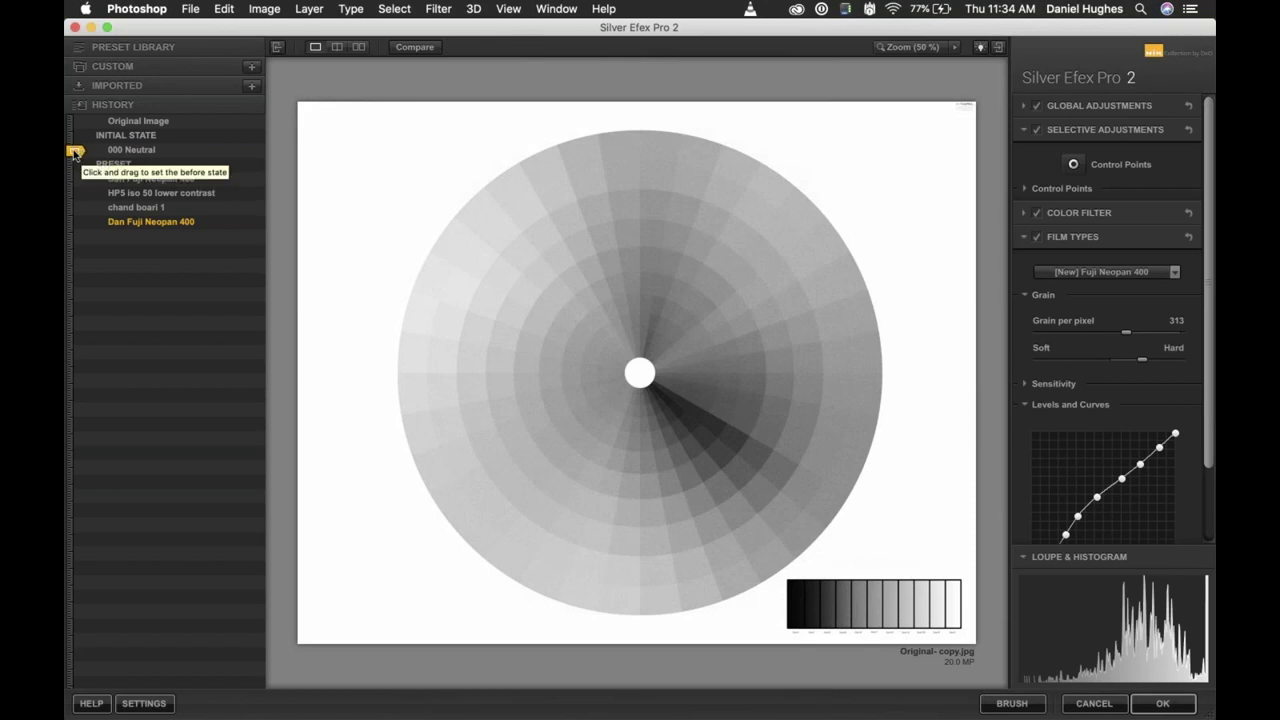
{"action": "mouse_move", "coordinate": [74, 152]}
{"action": "left_mouse_down"}
{"action": "mouse_move", "coordinate": [71, 219]}
{"action": "mouse_move", "coordinate": [68, 152]}
{"action": "mouse_move", "coordinate": [70, 194]}
{"action": "left_mouse_up"}
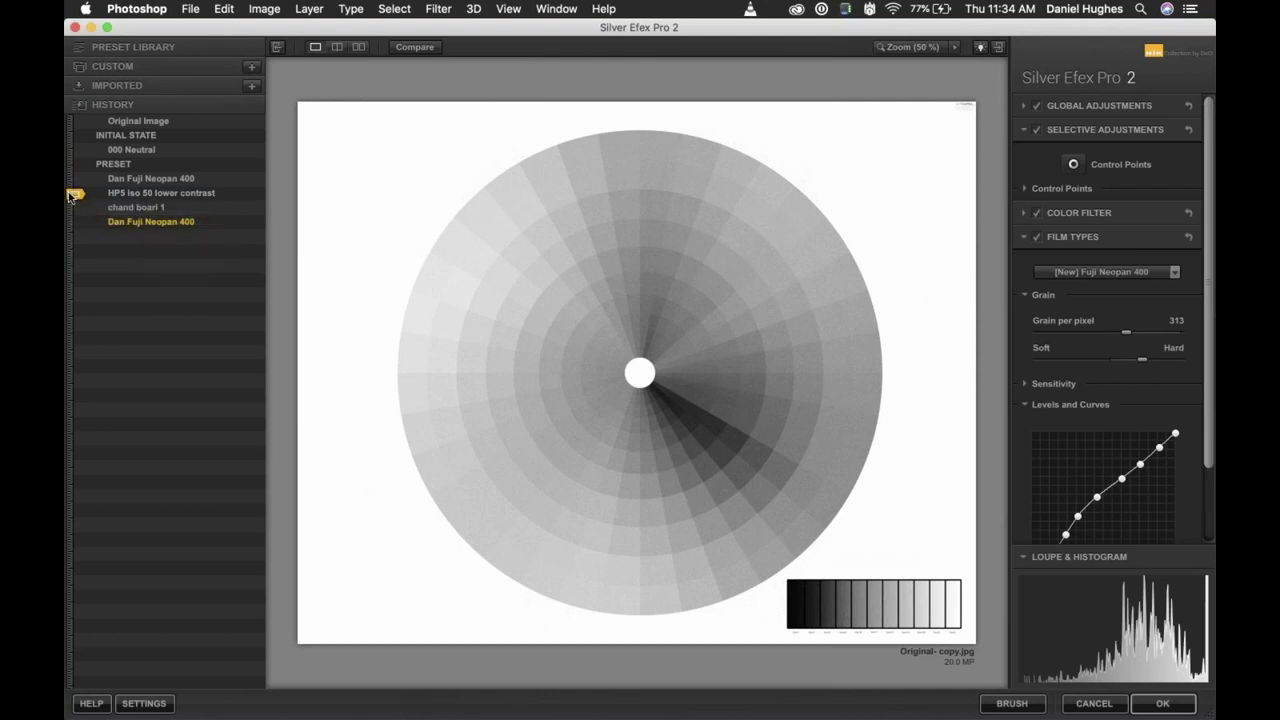
{"action": "left_click", "coordinate": [414, 48]}
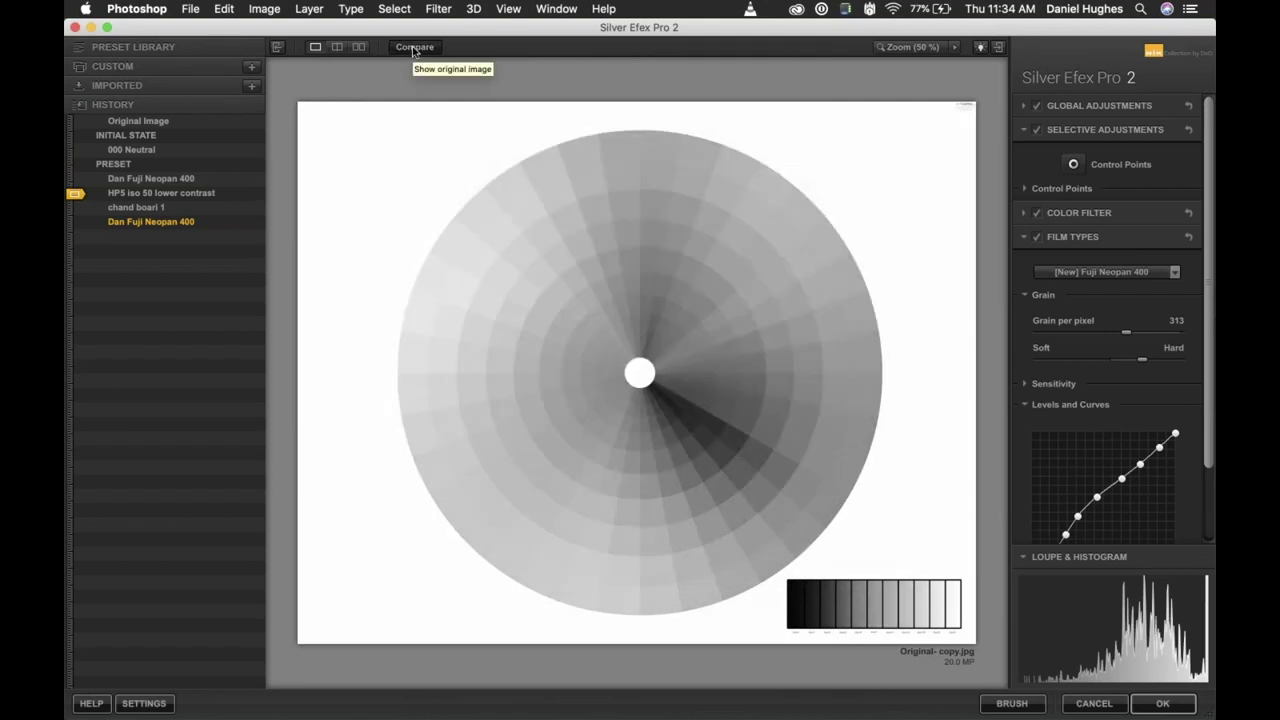
{"action": "left_click", "coordinate": [414, 48]}
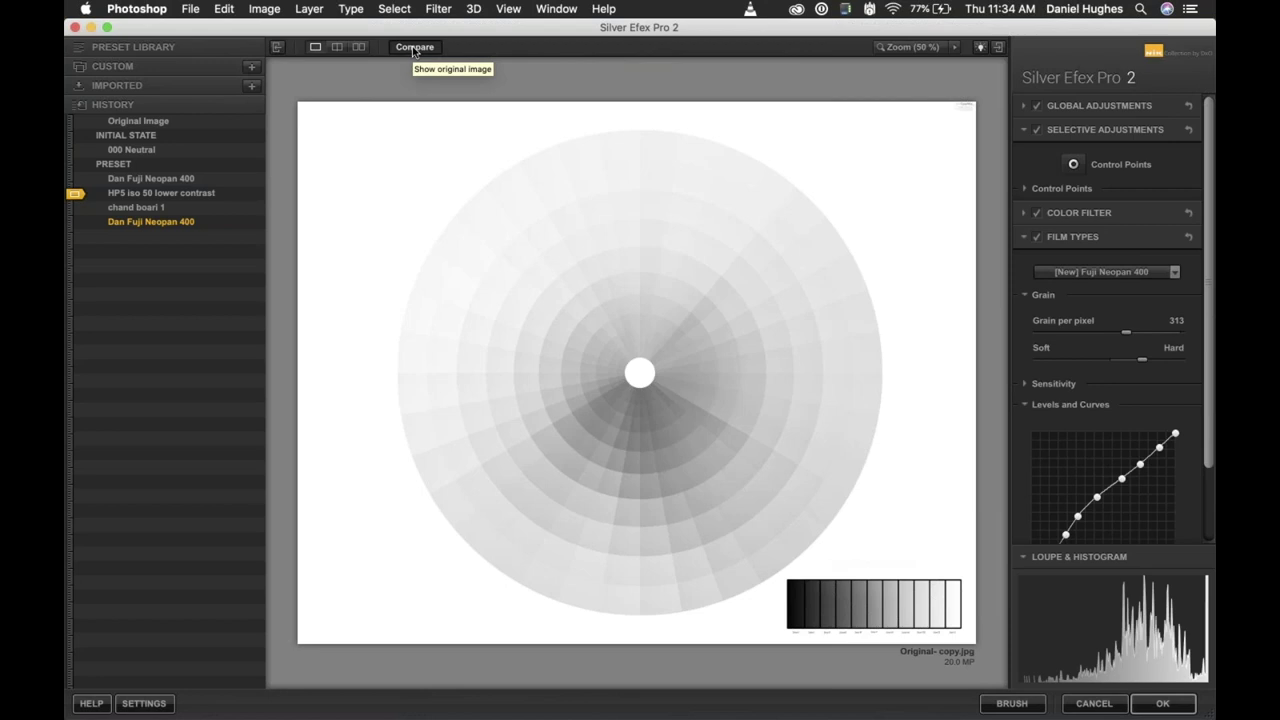
{"action": "left_click", "coordinate": [414, 49]}
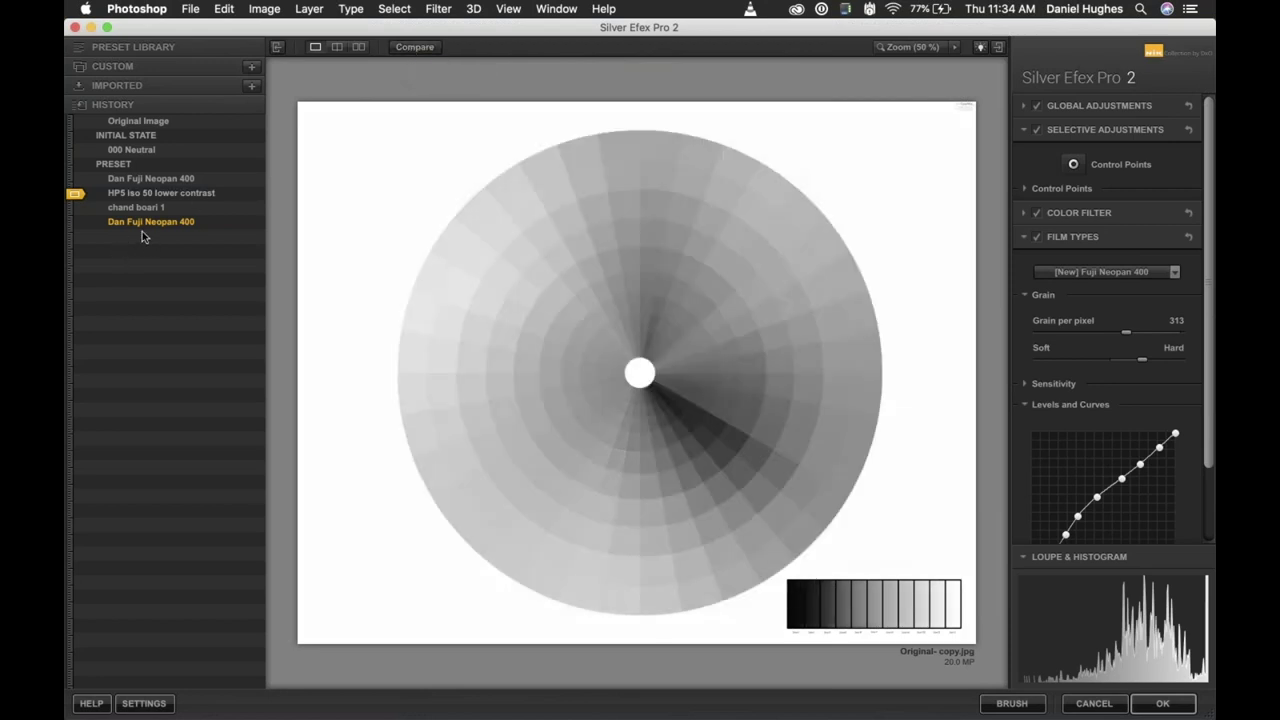
{"action": "left_click", "coordinate": [414, 48]}
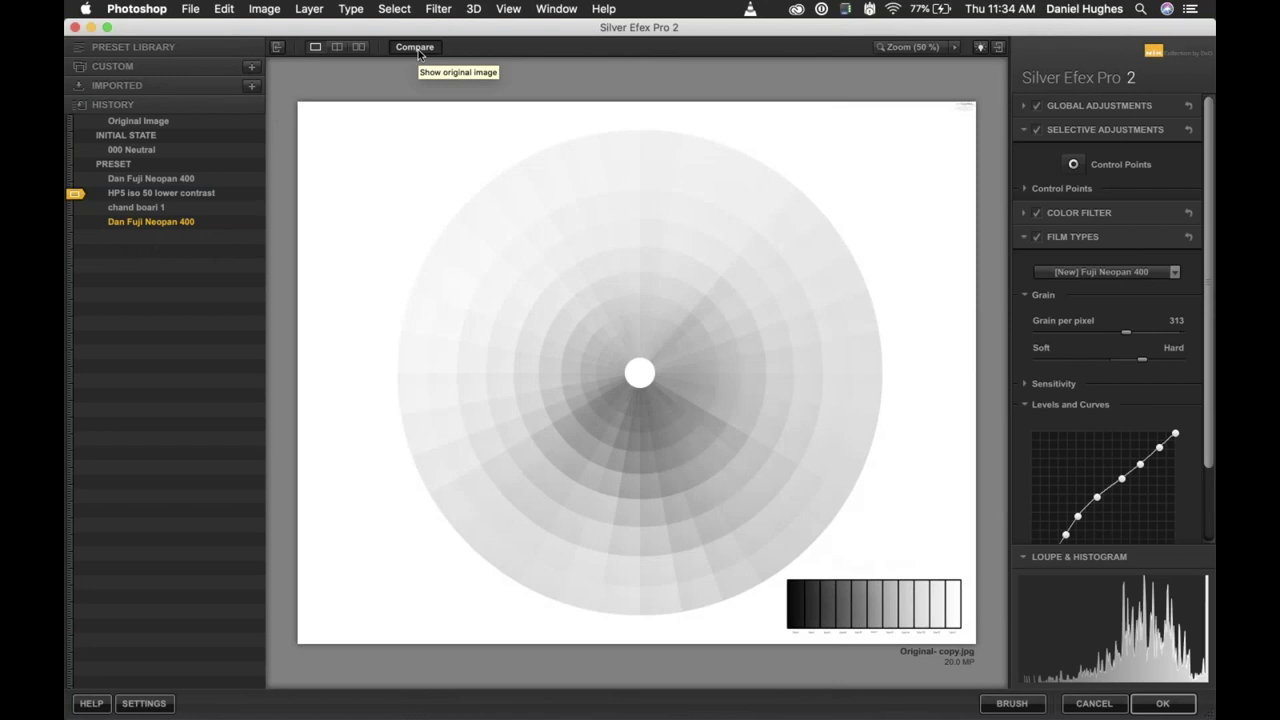
{"action": "left_click", "coordinate": [416, 49]}
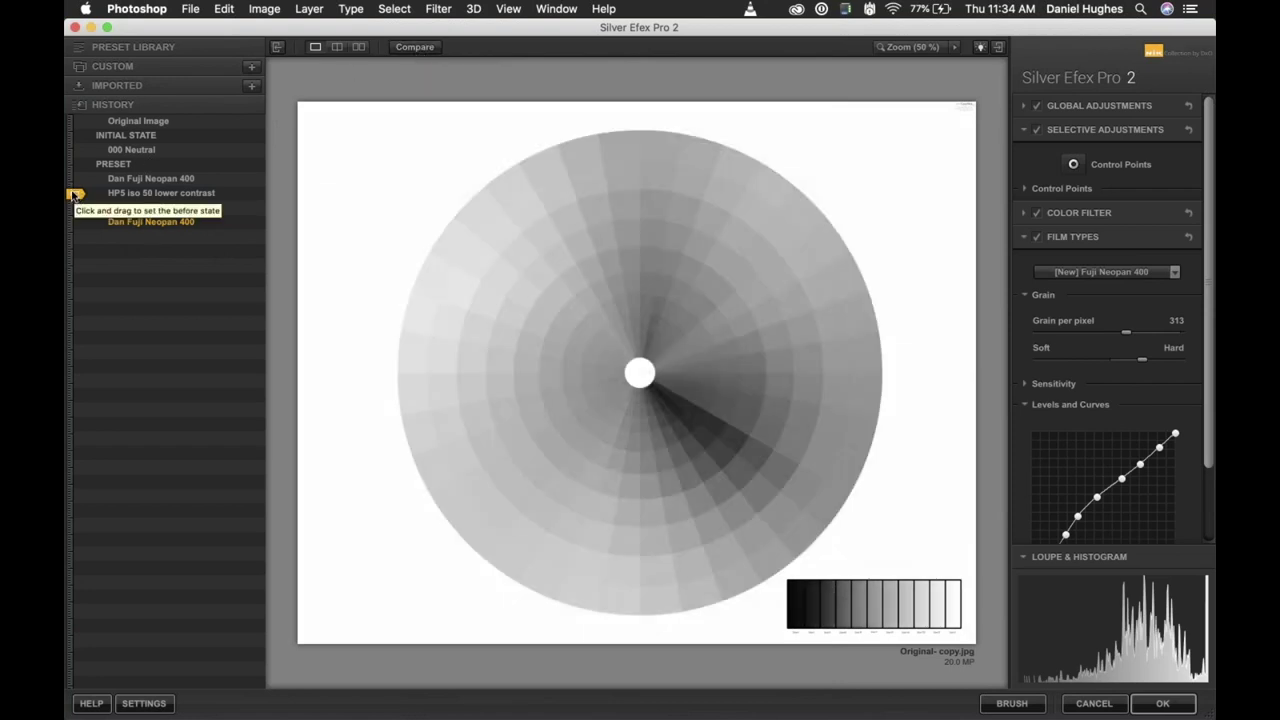
{"action": "left_click_drag", "start_coordinate": [73, 194], "coordinate": [75, 122]}
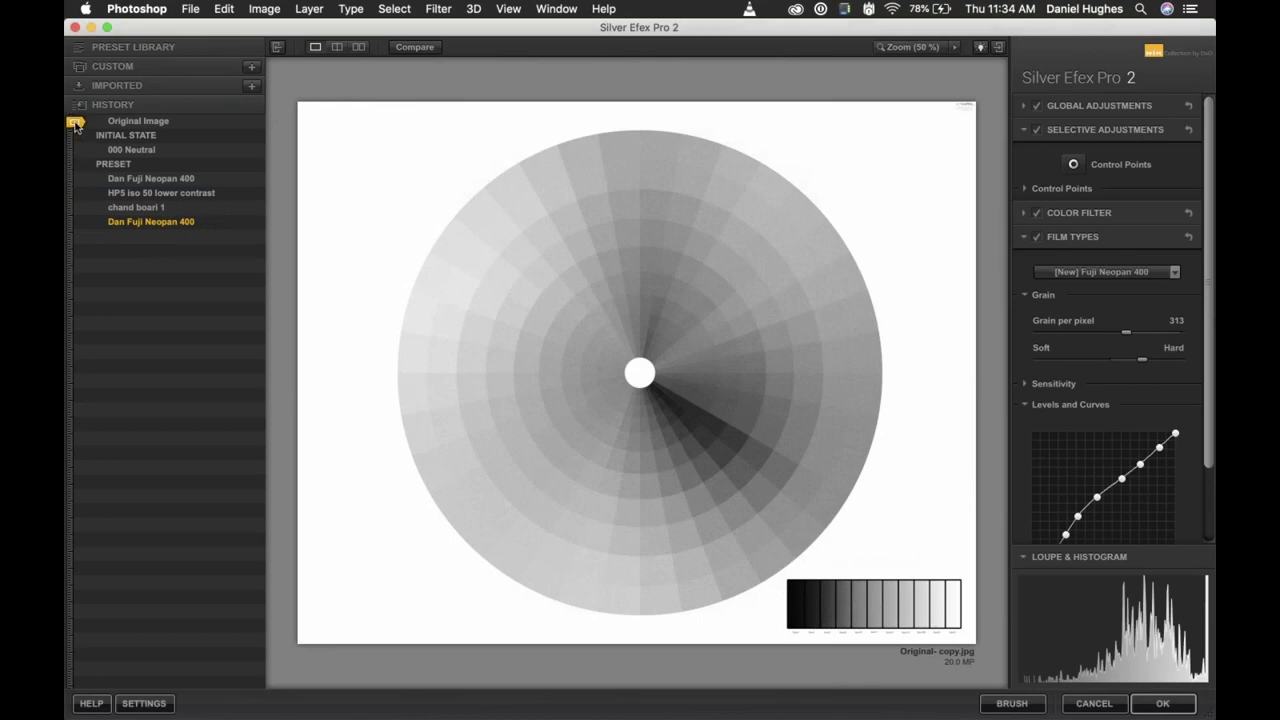
{"action": "left_click", "coordinate": [409, 51]}
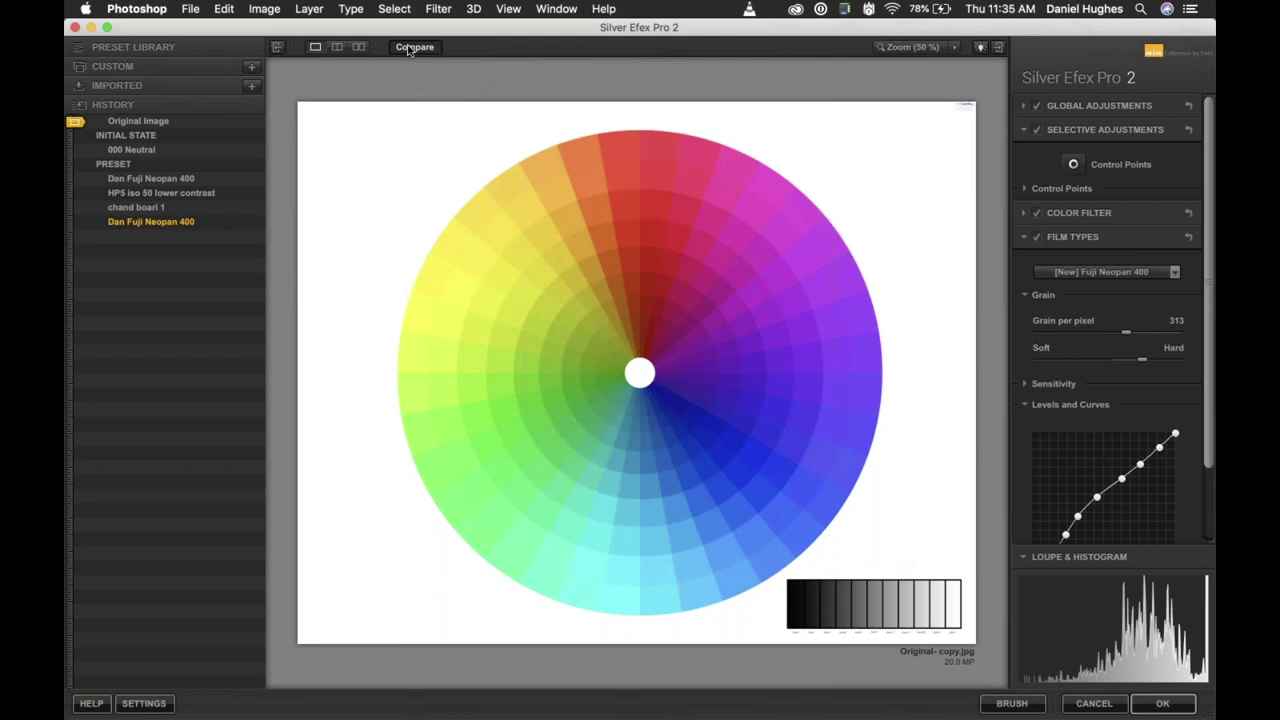
Toggle Compare between black-and-white and colour, then open the Film Types list.
{"action": "left_click", "coordinate": [409, 50]}
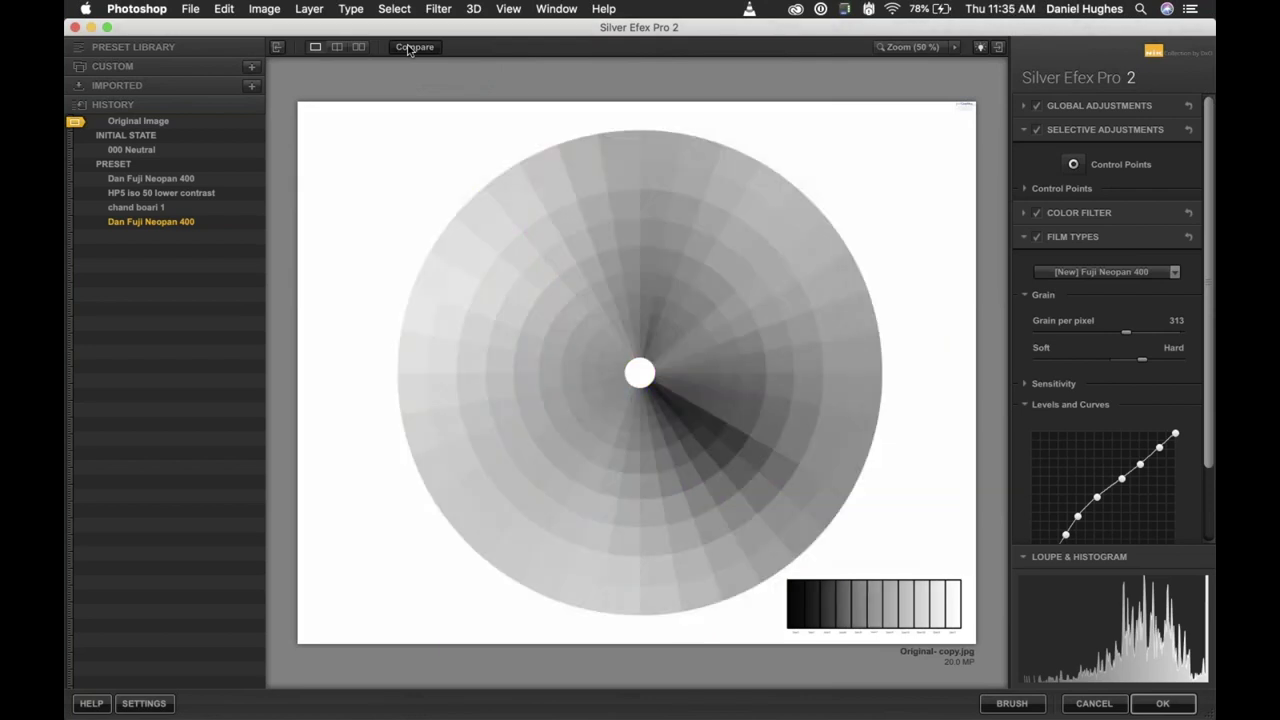
{"action": "left_click", "coordinate": [409, 50]}
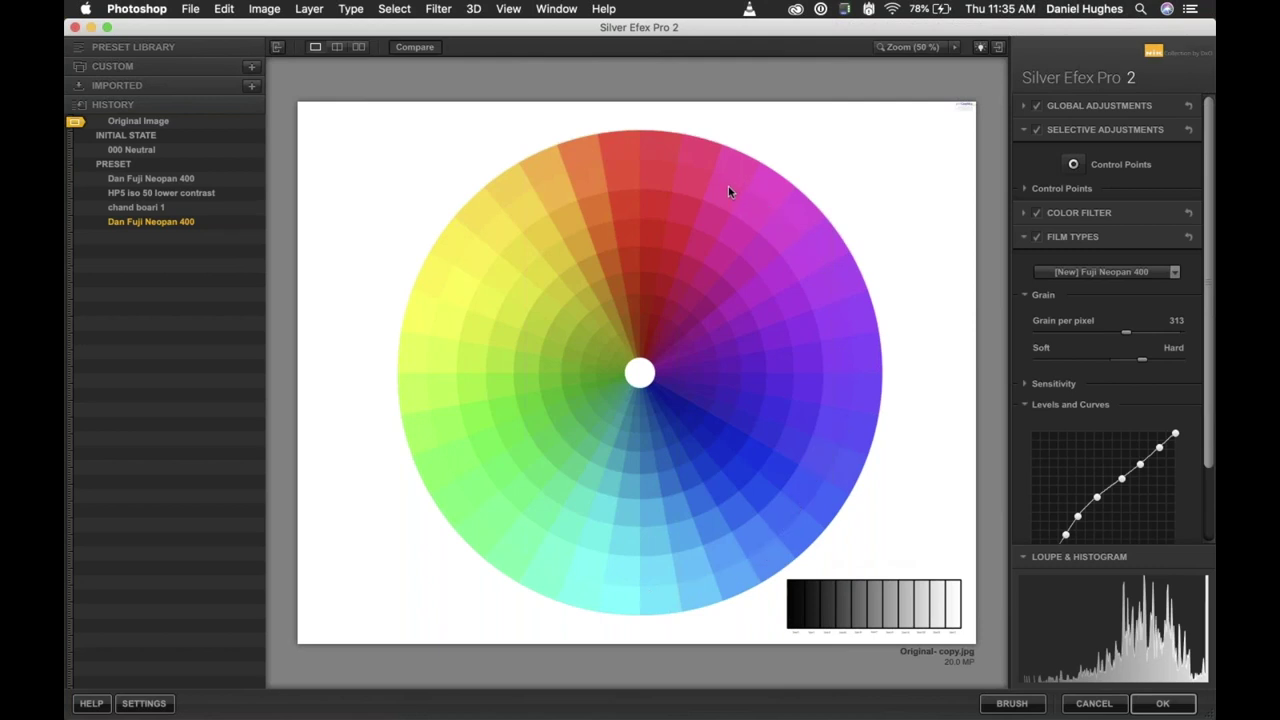
{"action": "left_click", "coordinate": [1174, 271]}
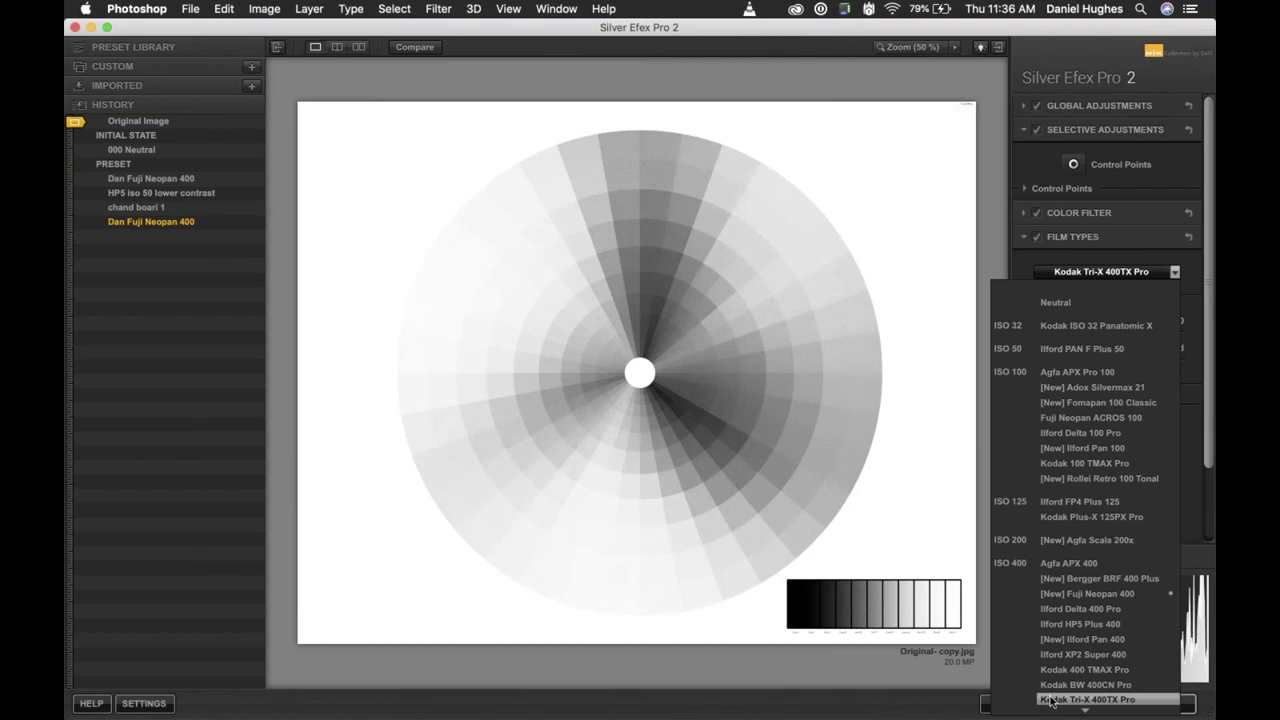
{"action": "scroll", "coordinate": [1050, 700], "scroll_direction": "down", "scroll_amount": 5}
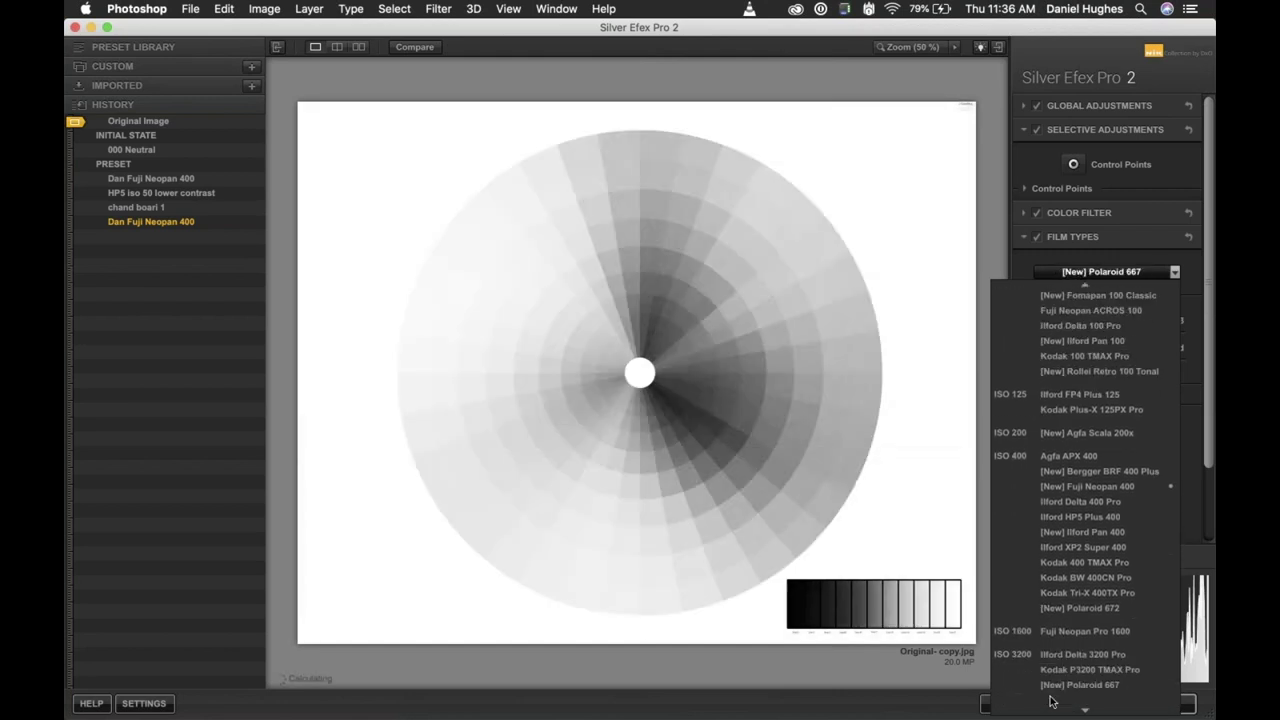
{"action": "scroll", "coordinate": [1066, 580], "scroll_direction": "down", "scroll_amount": 1}
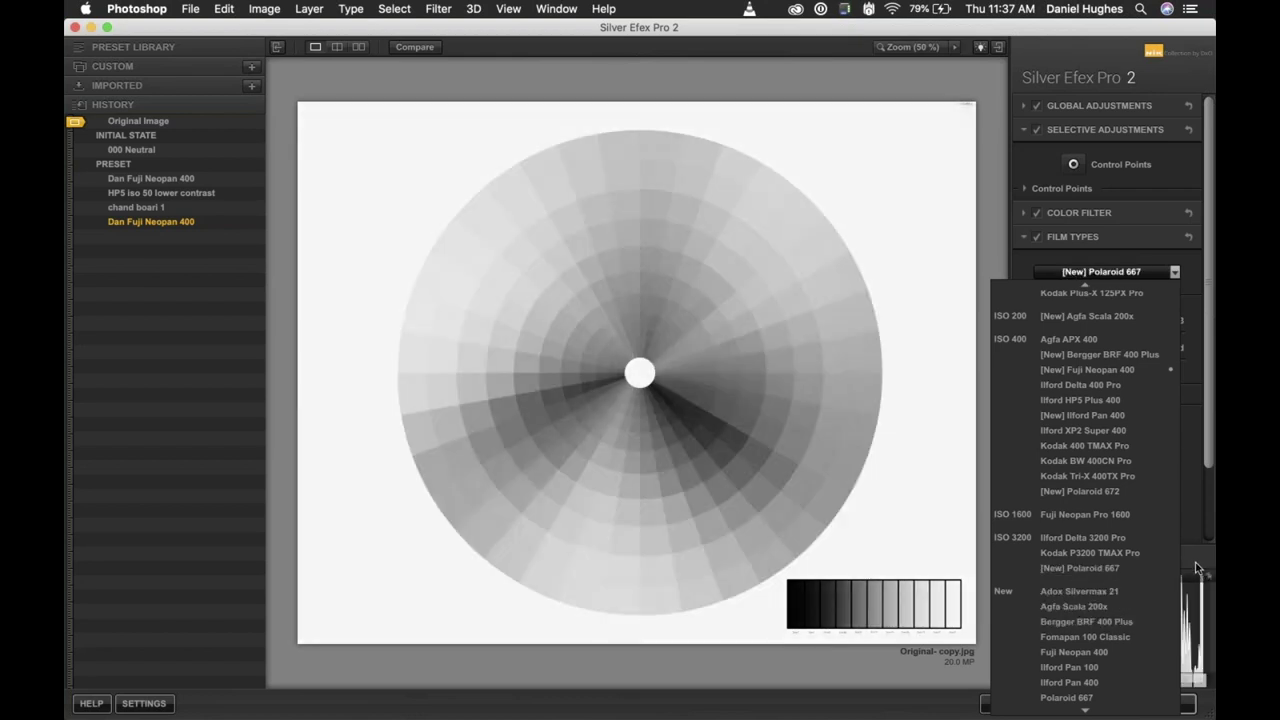
Keep Fuji Neopan 400, zoom to 100% and pan to the grey step wedge.
{"action": "left_click", "coordinate": [1058, 368]}
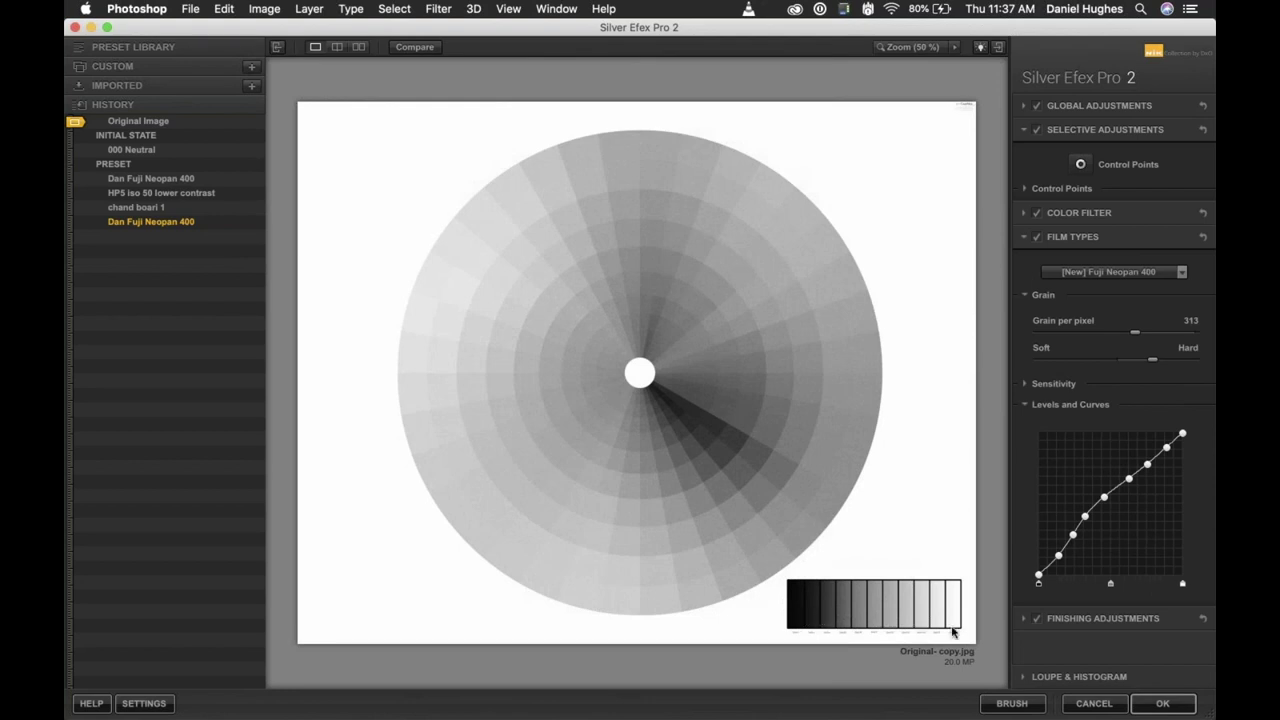
{"action": "left_click", "coordinate": [875, 607]}
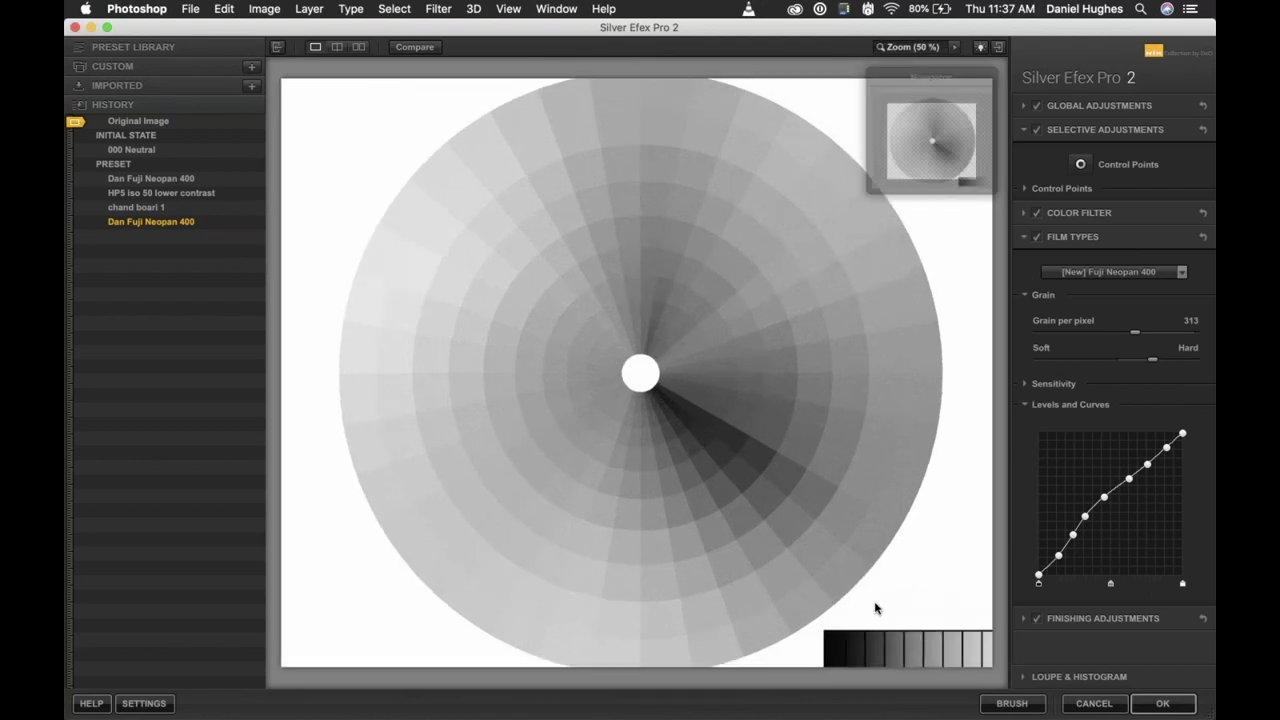
{"action": "left_click_drag", "start_coordinate": [922, 138], "coordinate": [981, 201]}
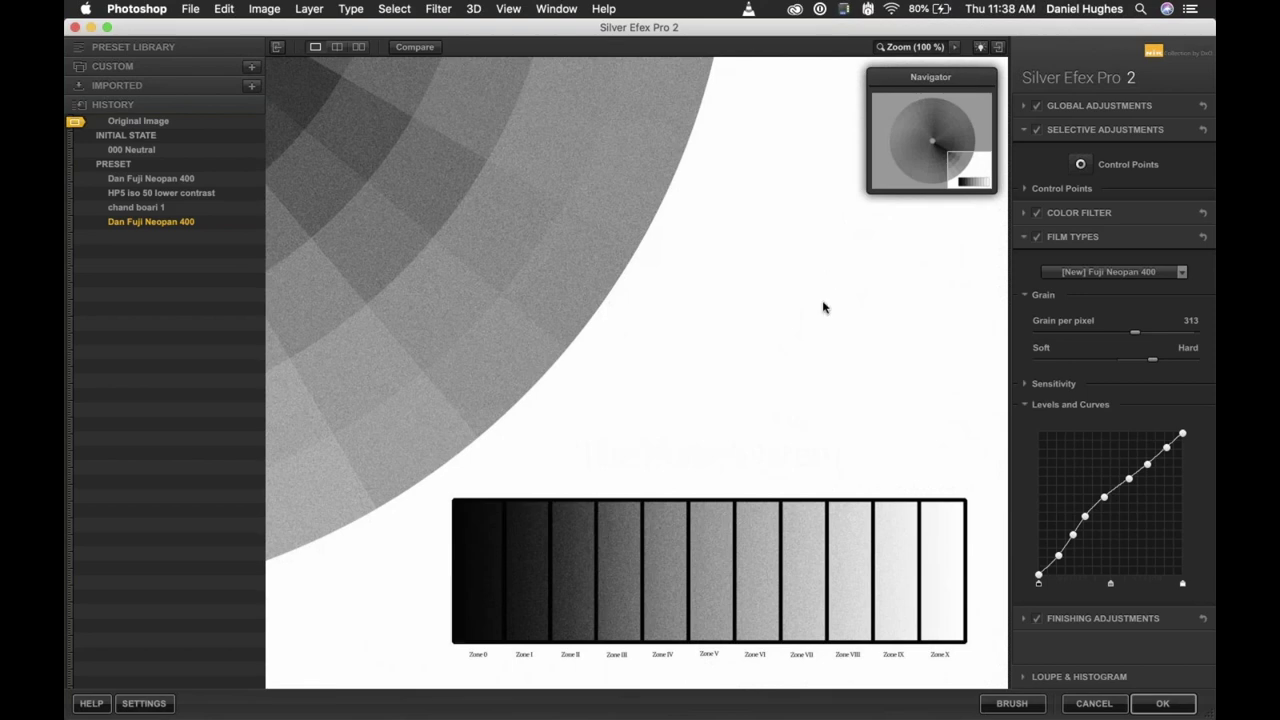
{"action": "left_click", "coordinate": [1094, 680]}
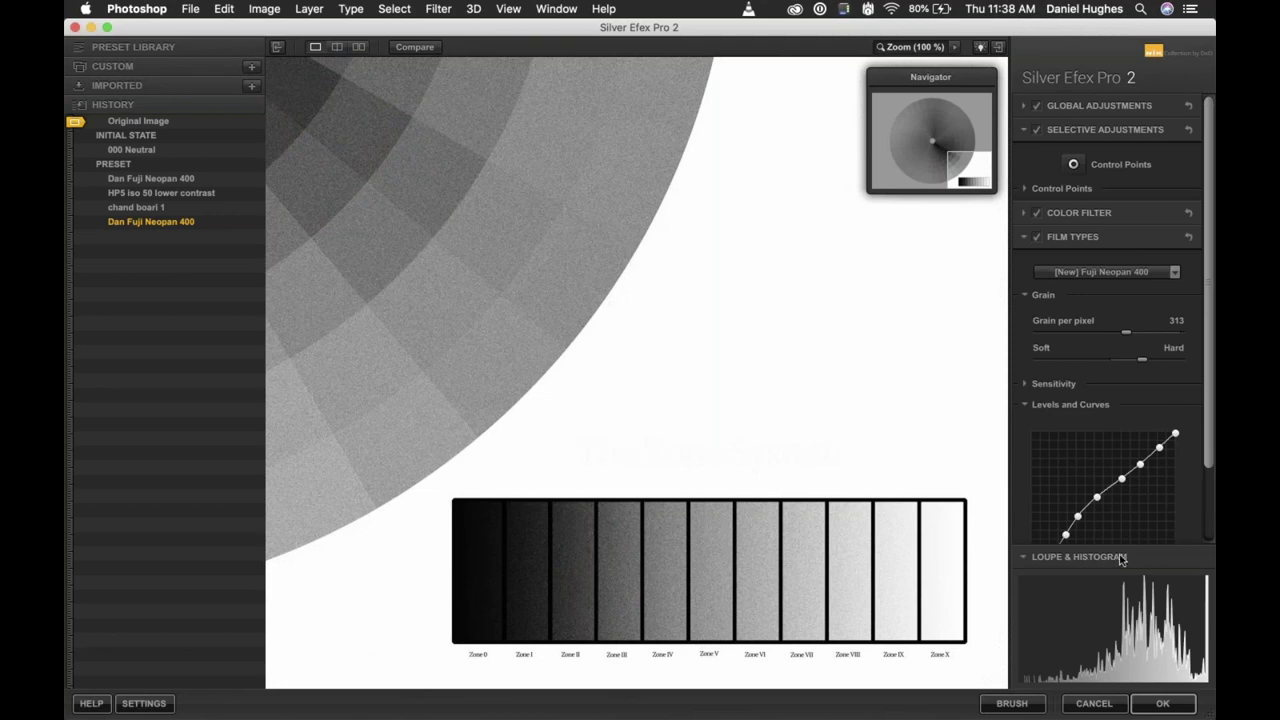
{"action": "left_click", "coordinate": [1050, 560]}
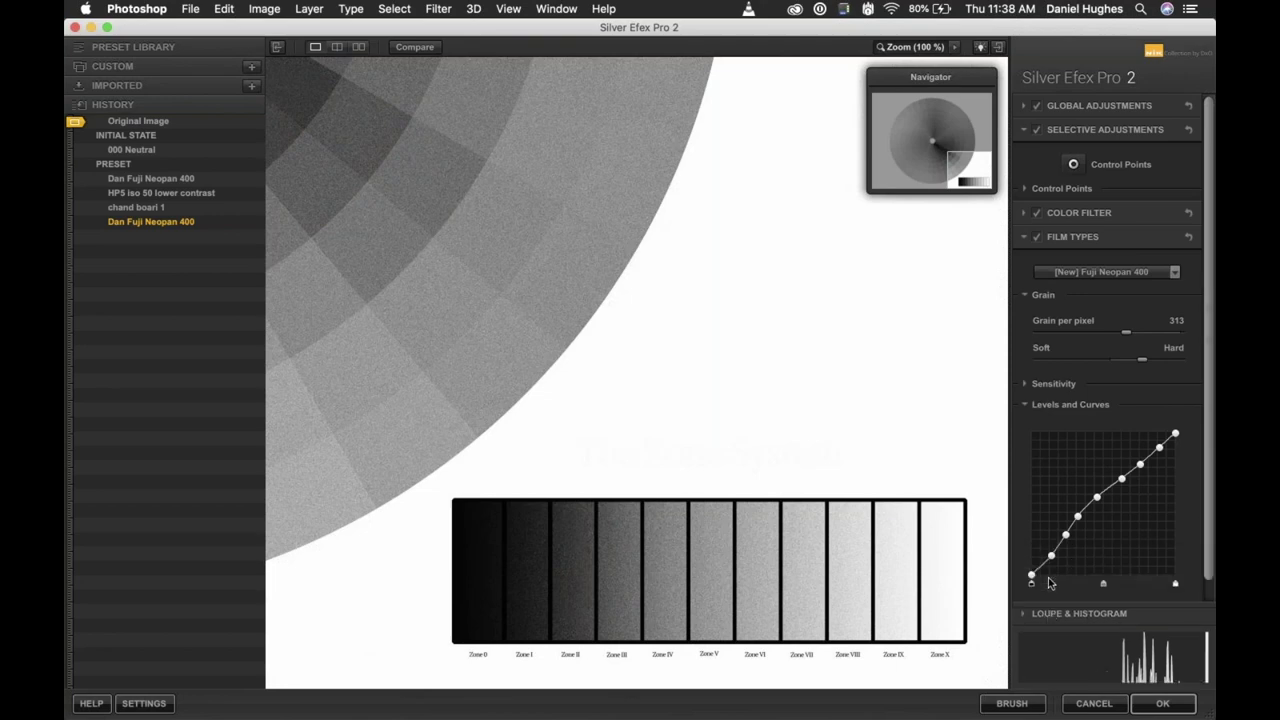
{"action": "left_click", "coordinate": [1060, 680]}
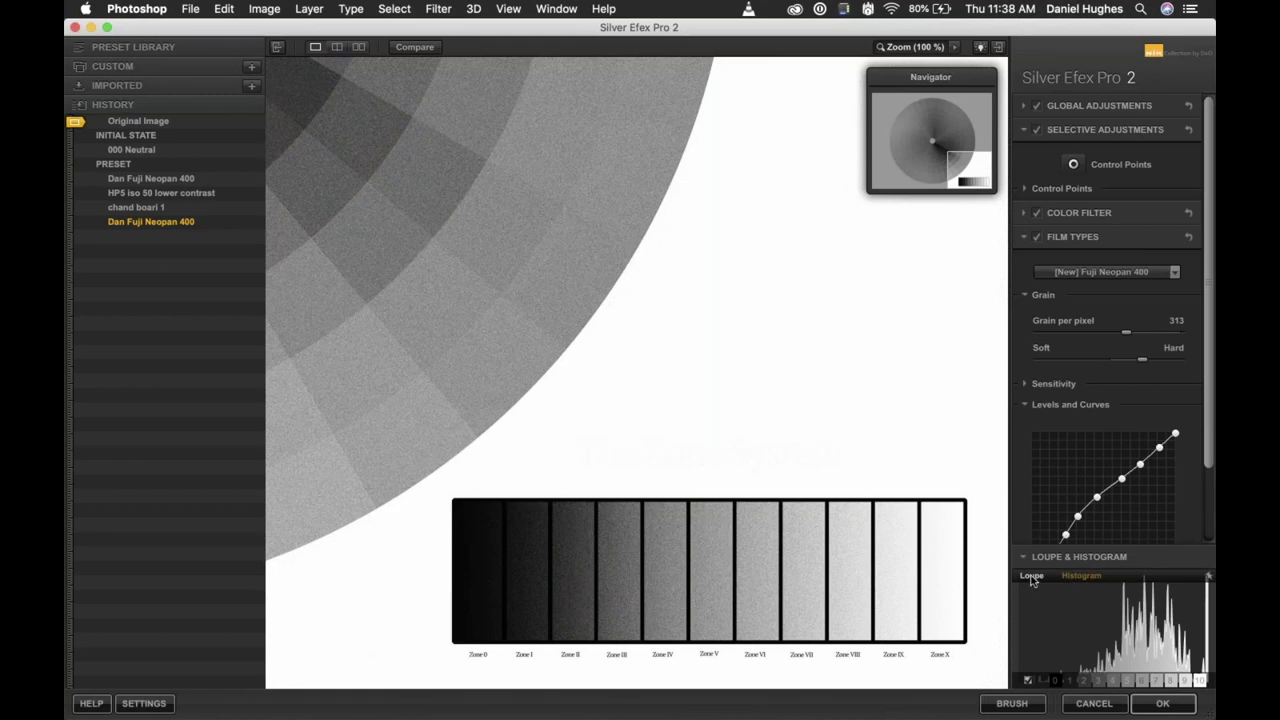
{"action": "left_click", "coordinate": [1032, 576]}
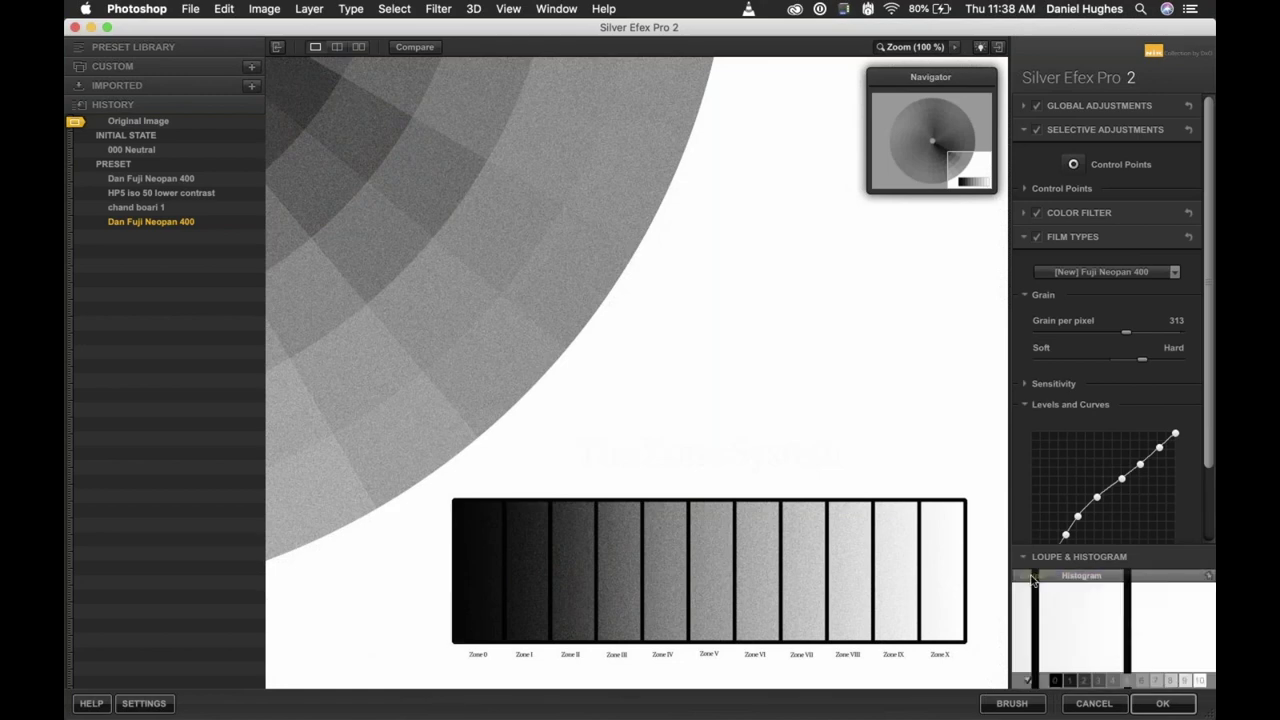
{"action": "left_click", "coordinate": [1081, 560]}
{"action": "left_click", "coordinate": [1082, 676]}
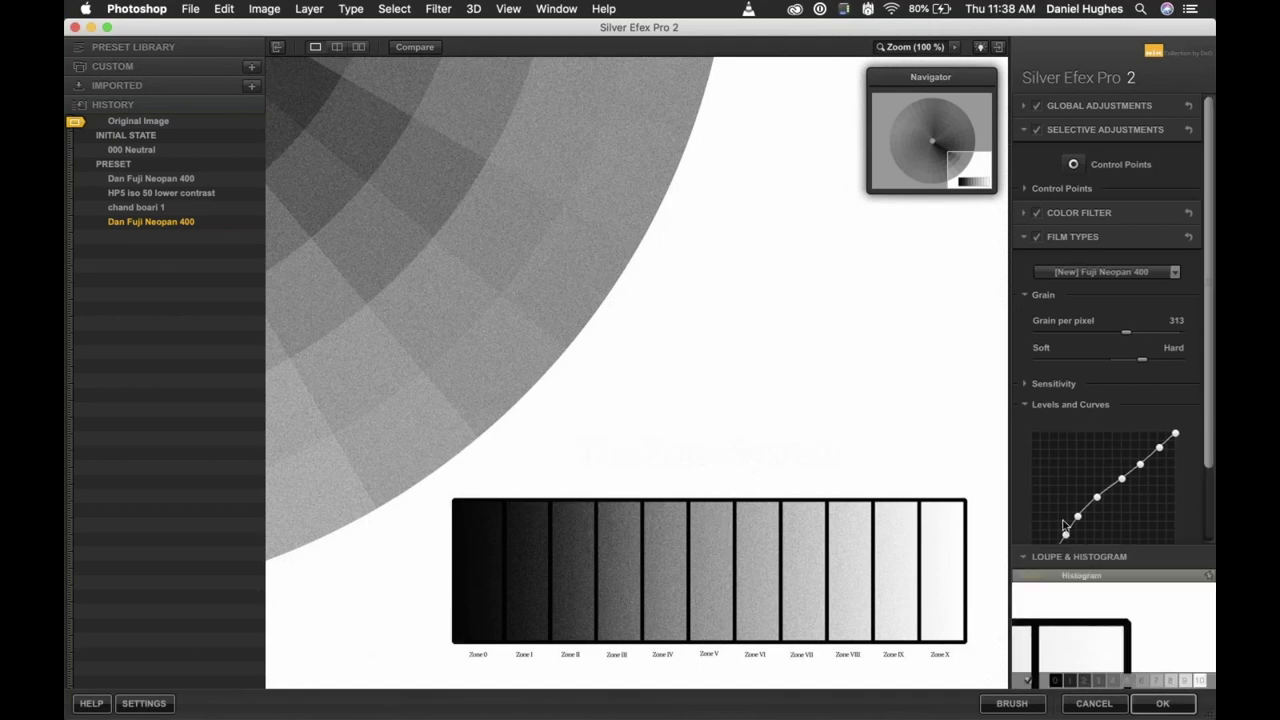
{"action": "left_click", "coordinate": [1080, 577]}
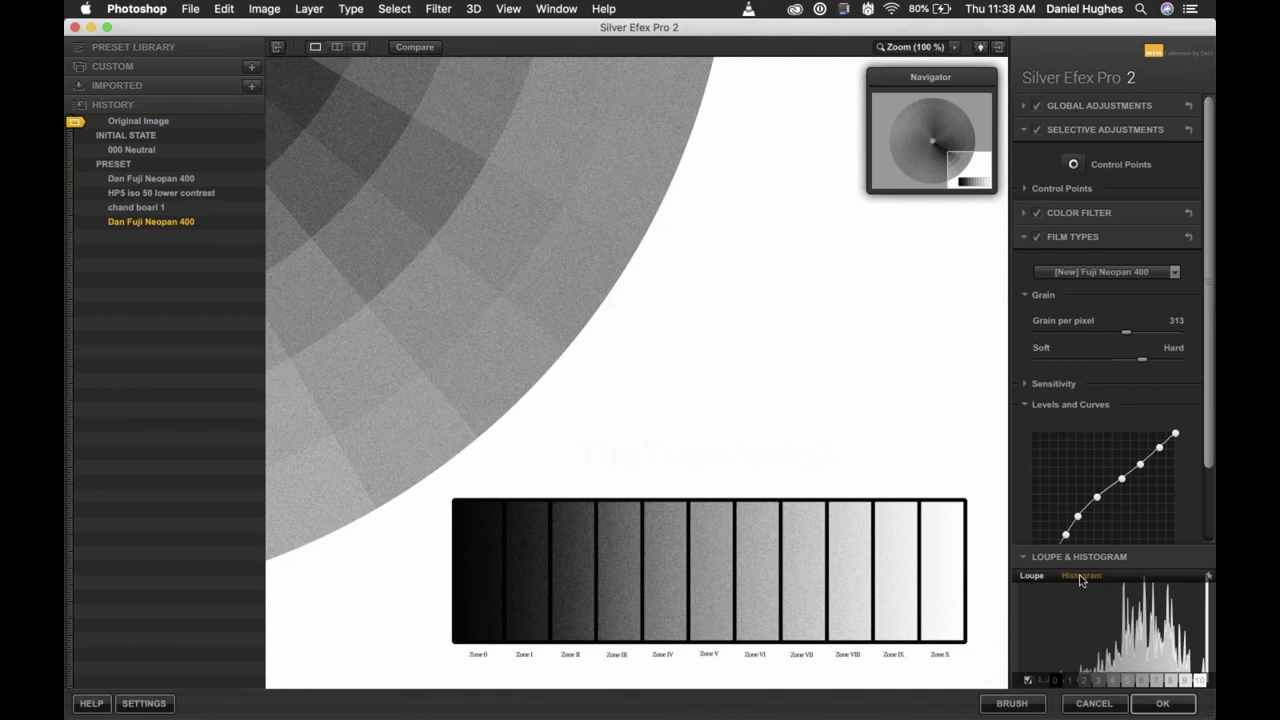
{"action": "mouse_move", "coordinate": [1055, 681]}
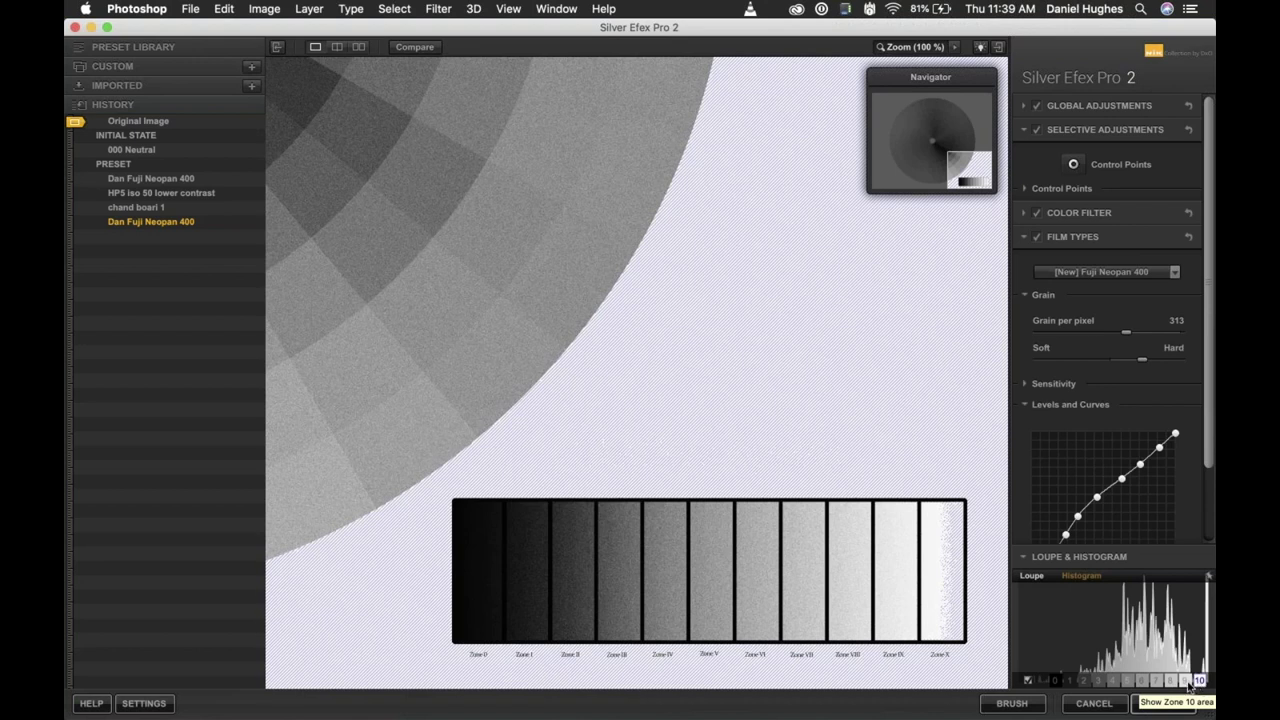
{"action": "mouse_move", "coordinate": [1187, 684]}
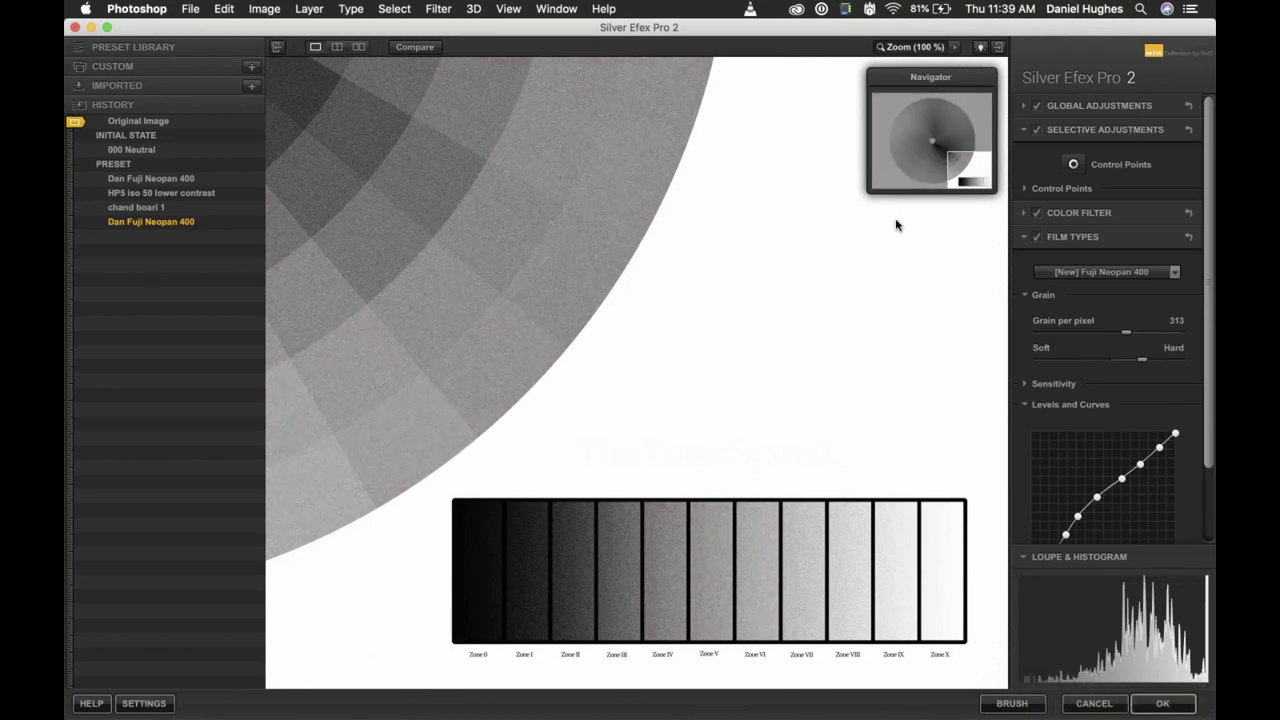
At 200% zoom, pan along the zone strip and overlay Zone 5 and brightest-zone markings.
{"action": "key", "text": "super+equal"}
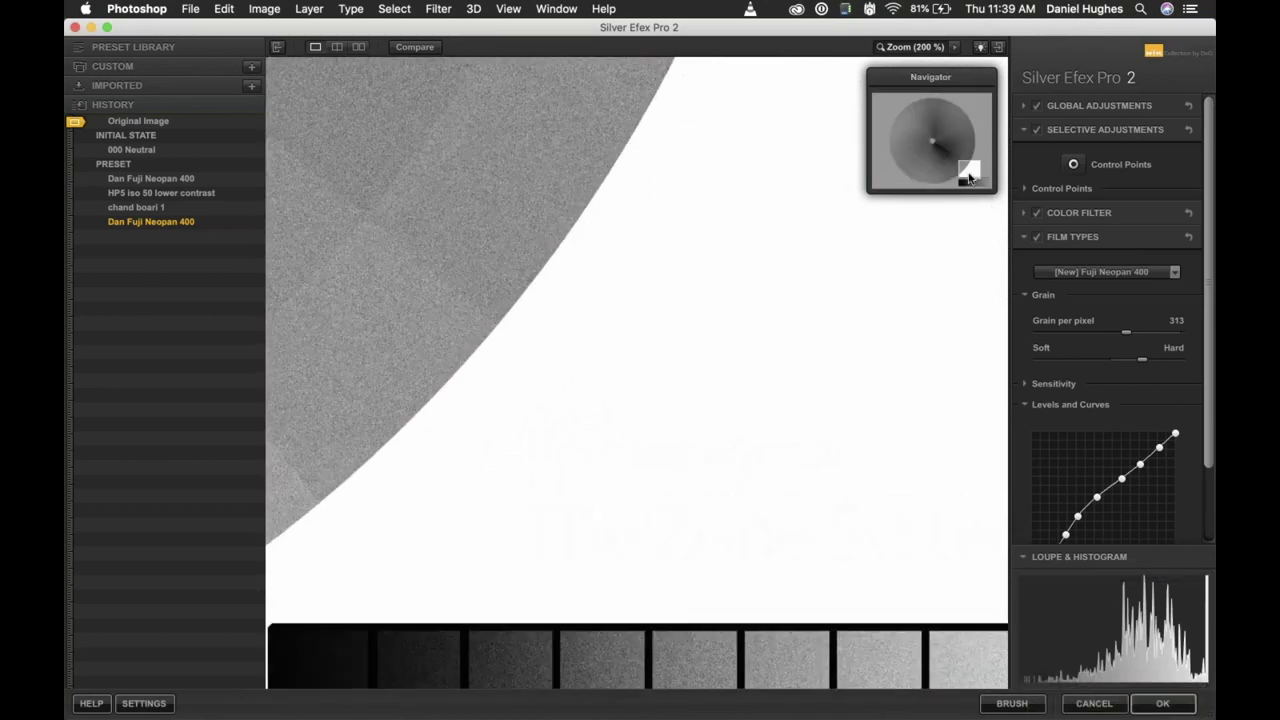
{"action": "left_click_drag", "start_coordinate": [973, 184], "coordinate": [972, 186]}
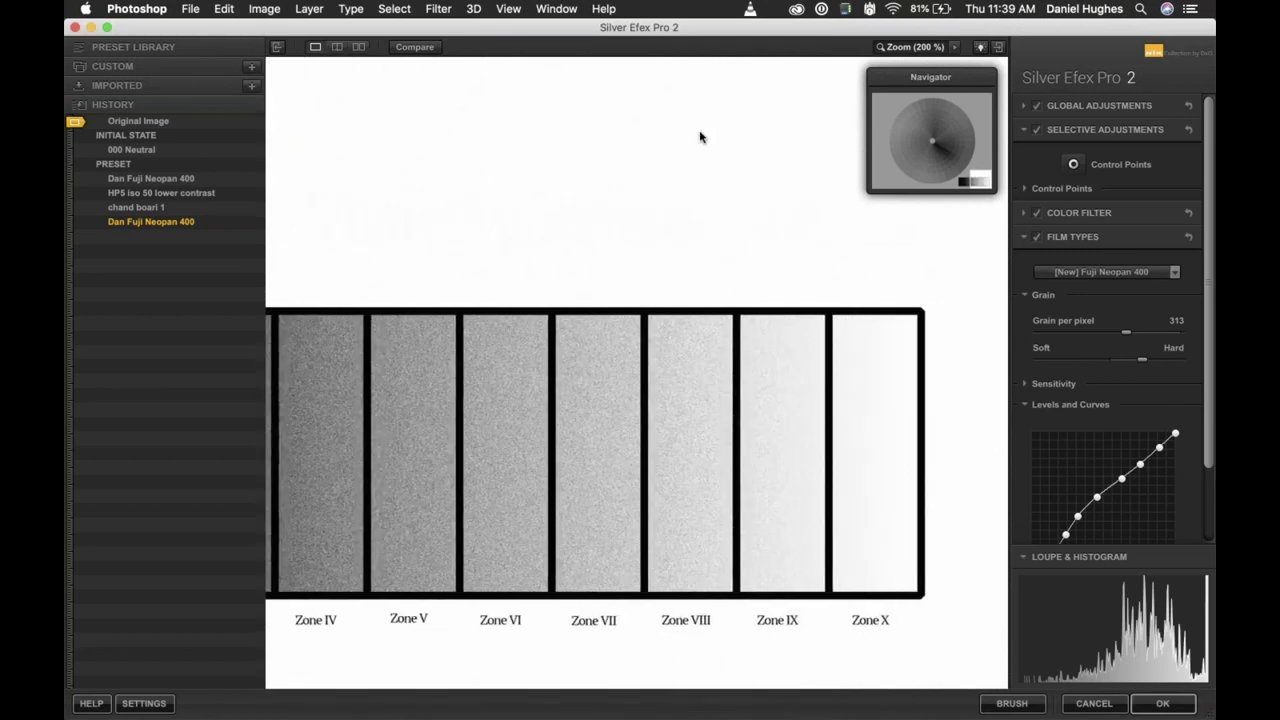
{"action": "left_click", "coordinate": [277, 46]}
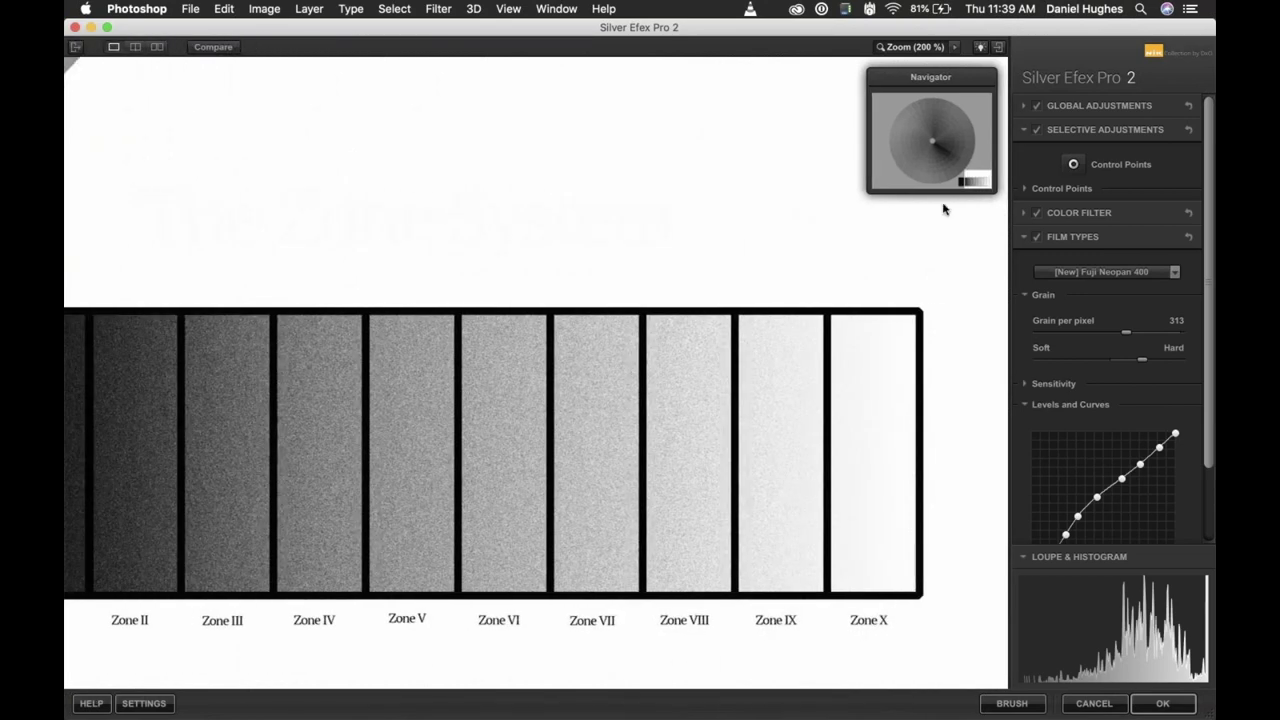
{"action": "left_click_drag", "start_coordinate": [977, 184], "coordinate": [972, 184]}
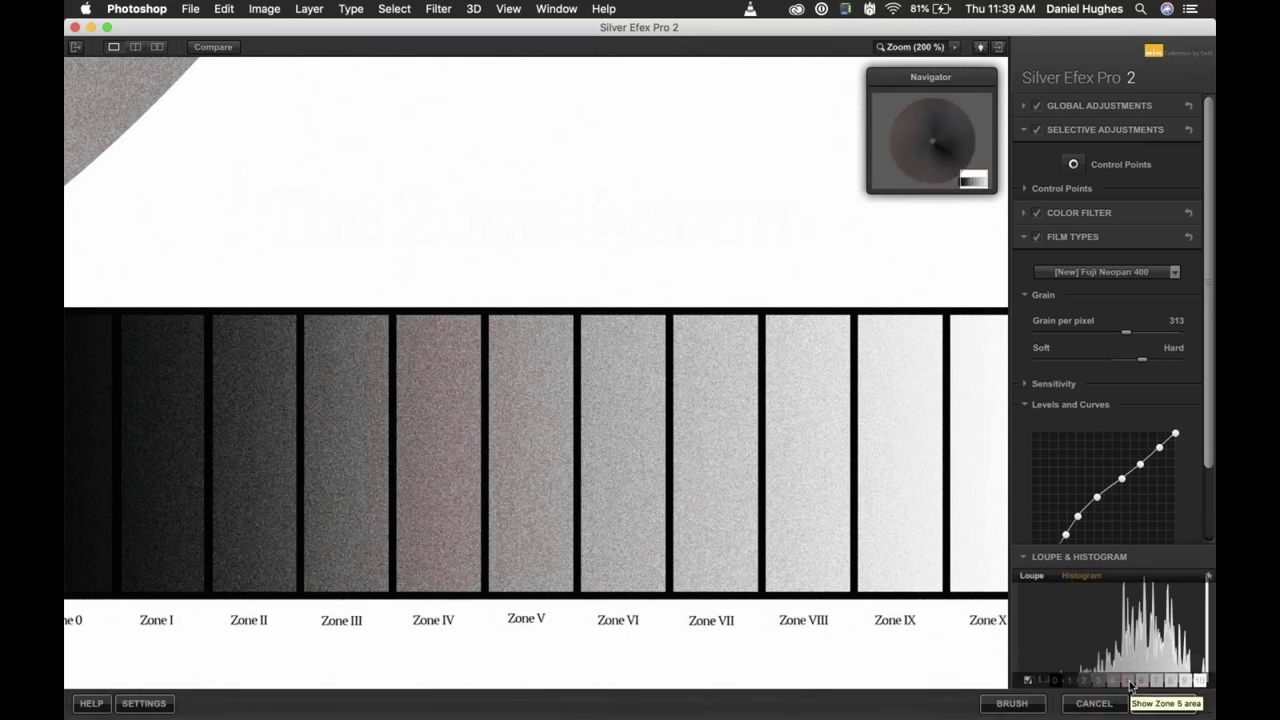
{"action": "left_click", "coordinate": [1130, 686]}
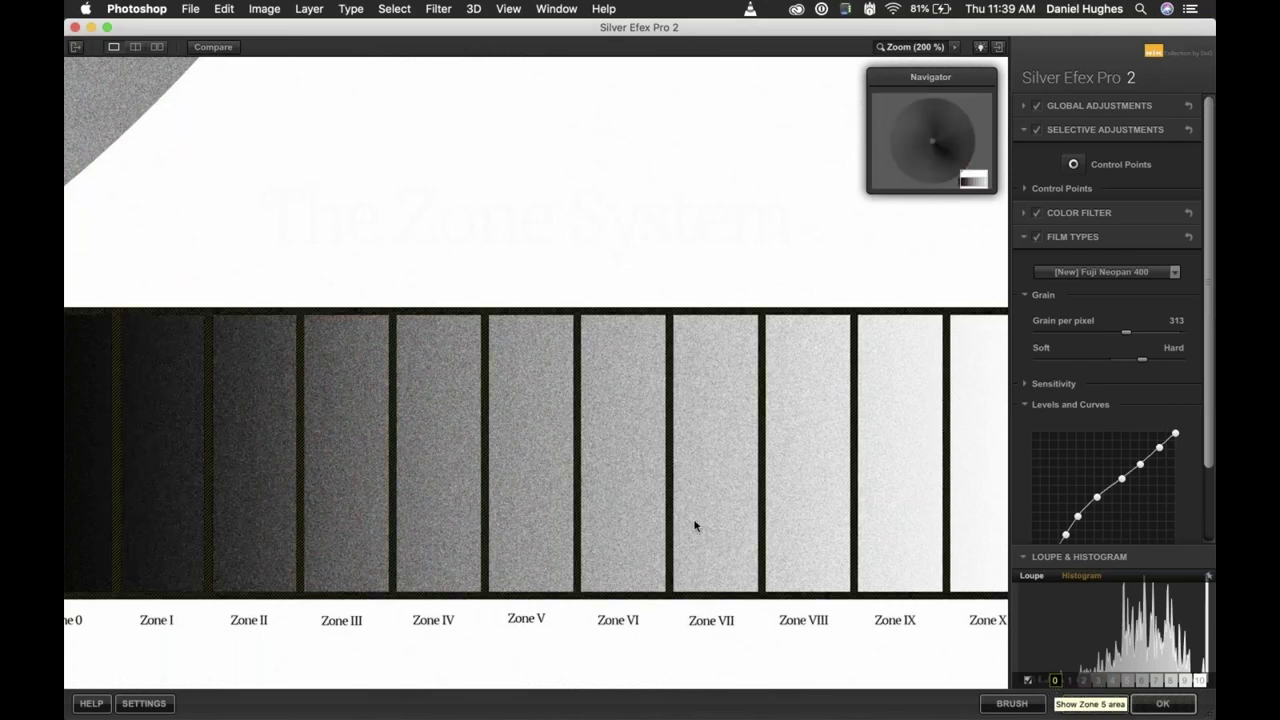
{"action": "left_click_drag", "start_coordinate": [970, 185], "coordinate": [966, 184]}
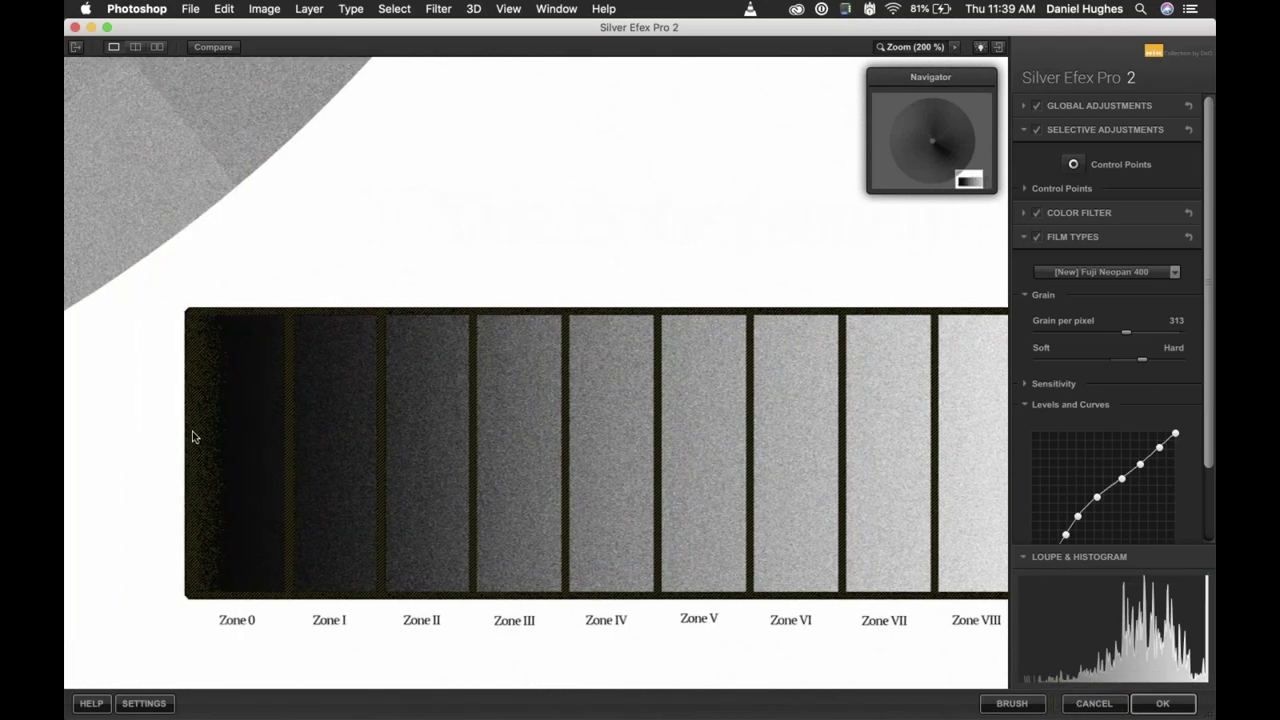
{"action": "left_click", "coordinate": [1205, 682]}
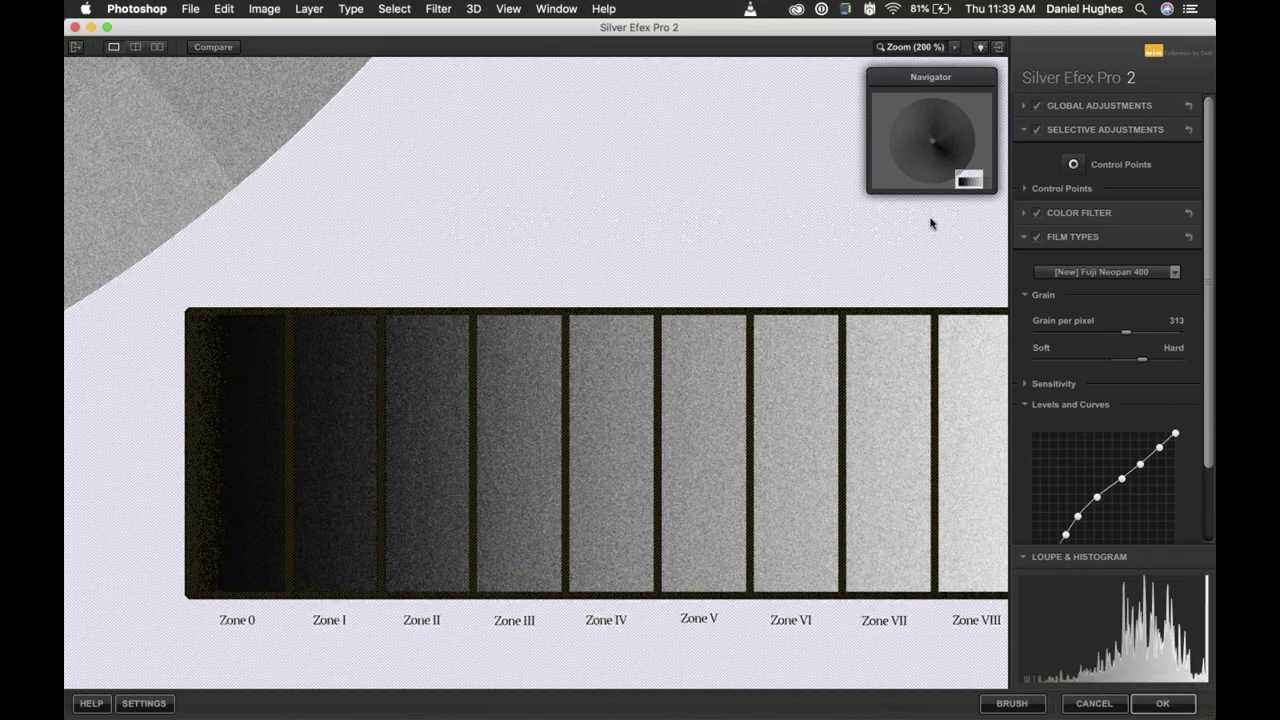
{"action": "left_click_drag", "start_coordinate": [971, 180], "coordinate": [973, 183]}
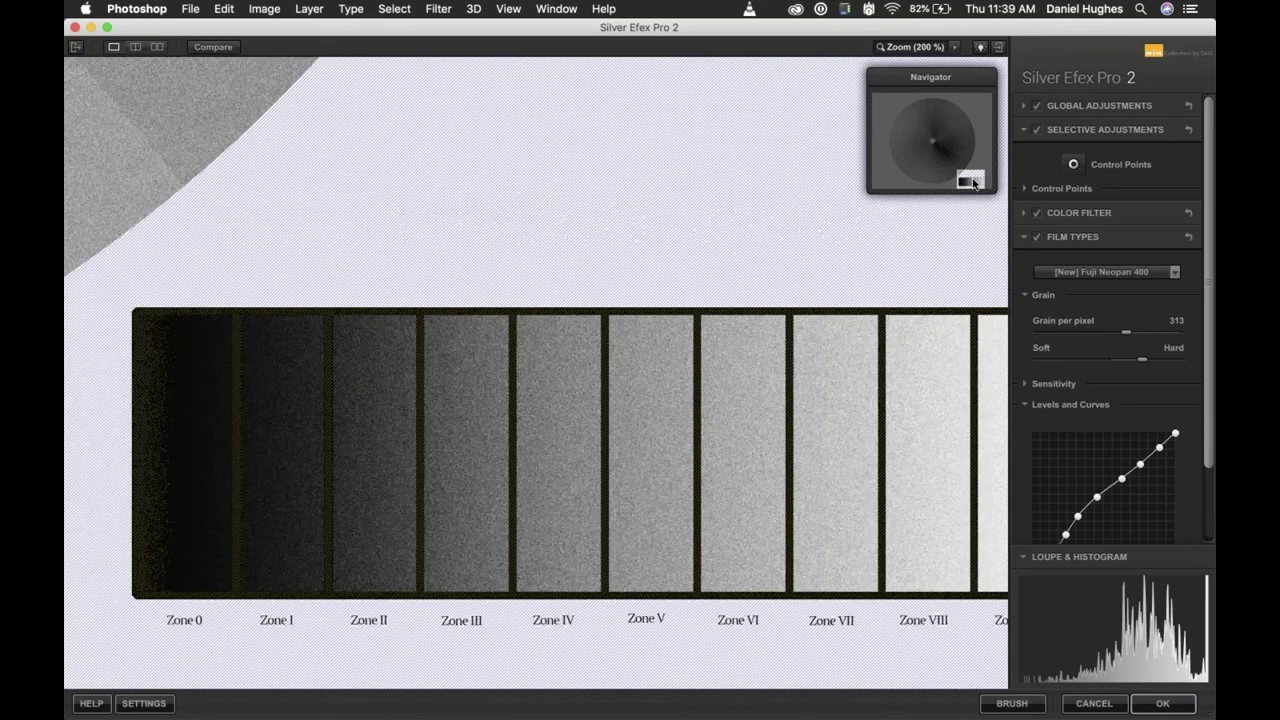
Fit the whole wheel in view and apply the conversion back to Photoshop.
{"action": "mouse_move", "coordinate": [1057, 666]}
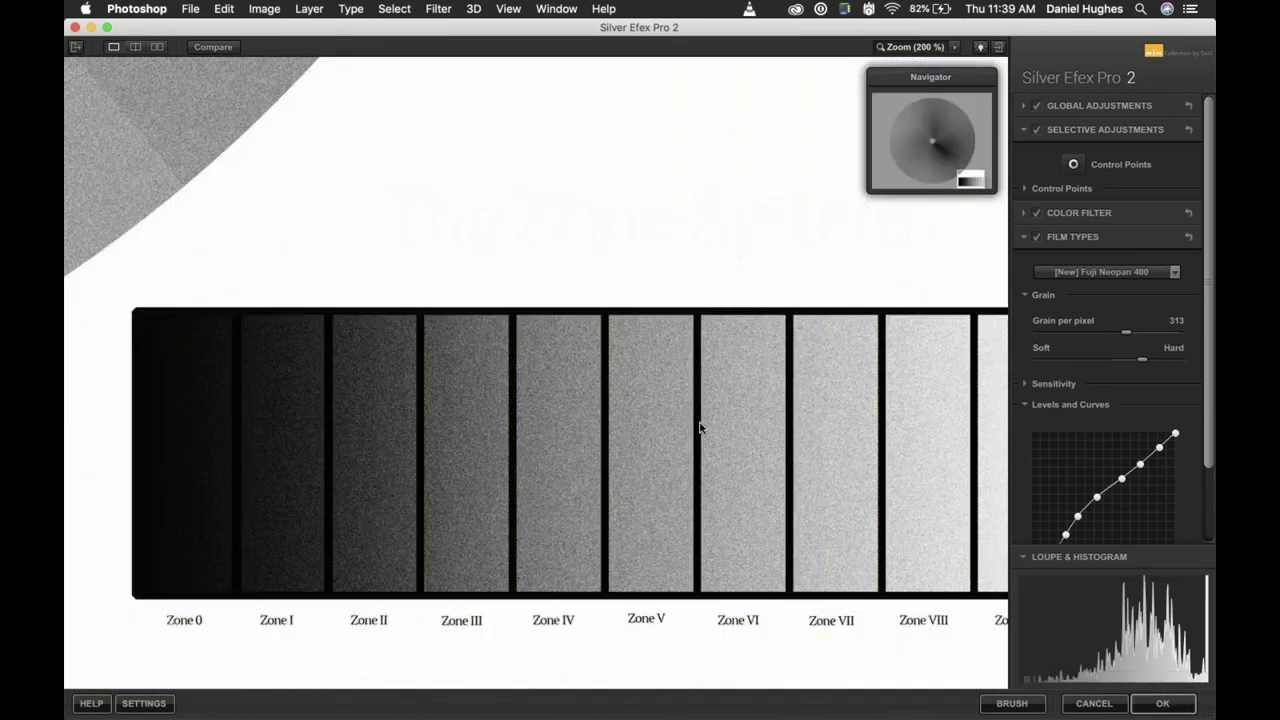
{"action": "left_click", "coordinate": [700, 427]}
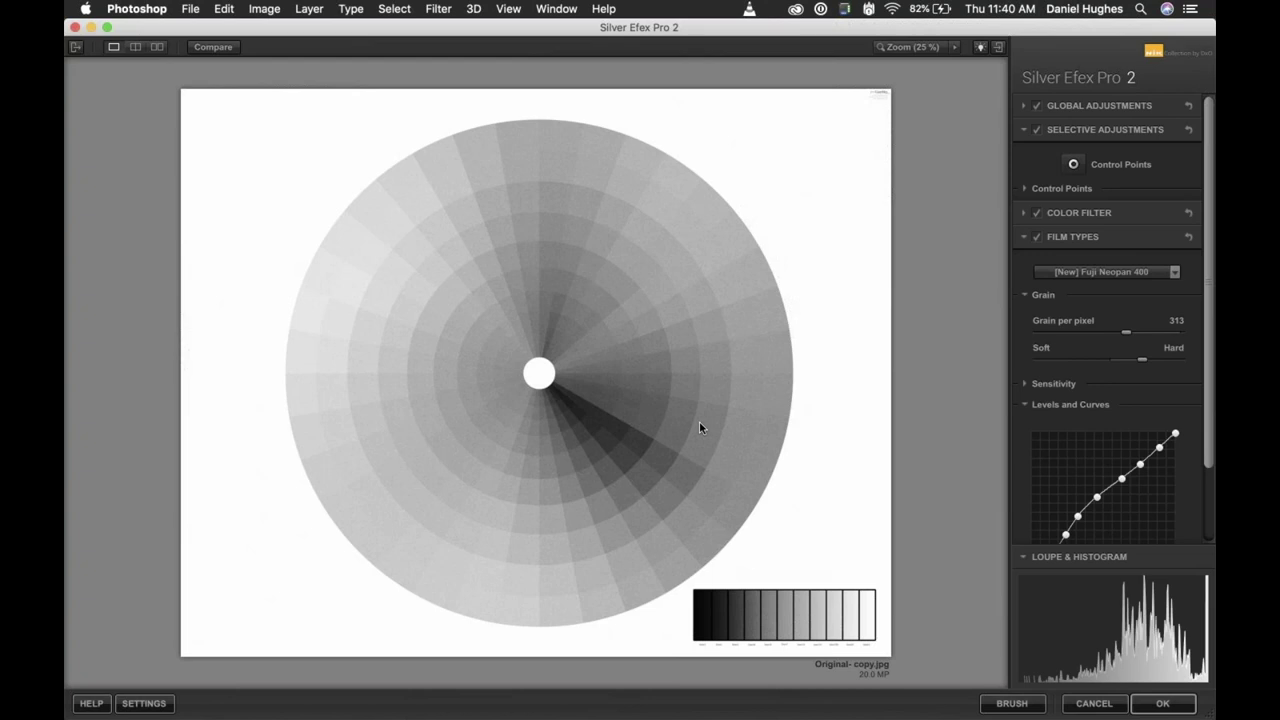
{"action": "left_click", "coordinate": [1160, 704]}
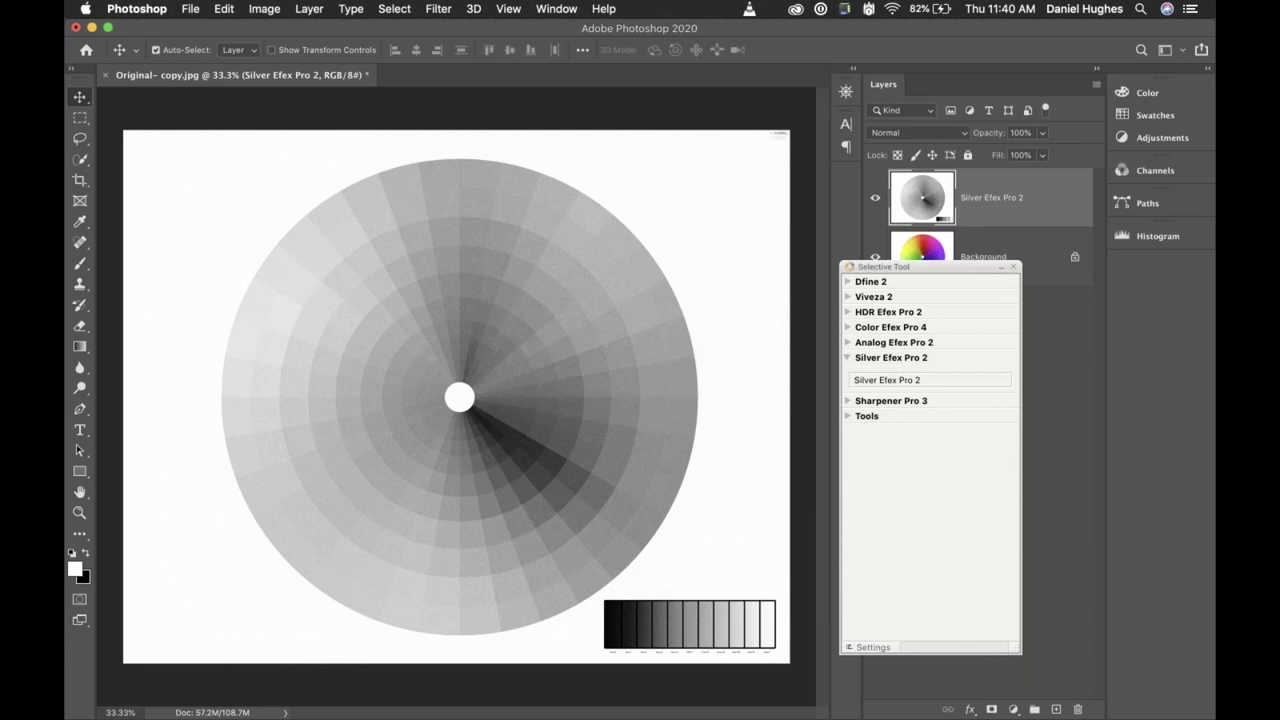
Toggle the Silver Efex Pro 2 layer on and off against the colour Background, ending visible.
{"action": "left_click_drag", "start_coordinate": [930, 268], "coordinate": [1171, 317]}
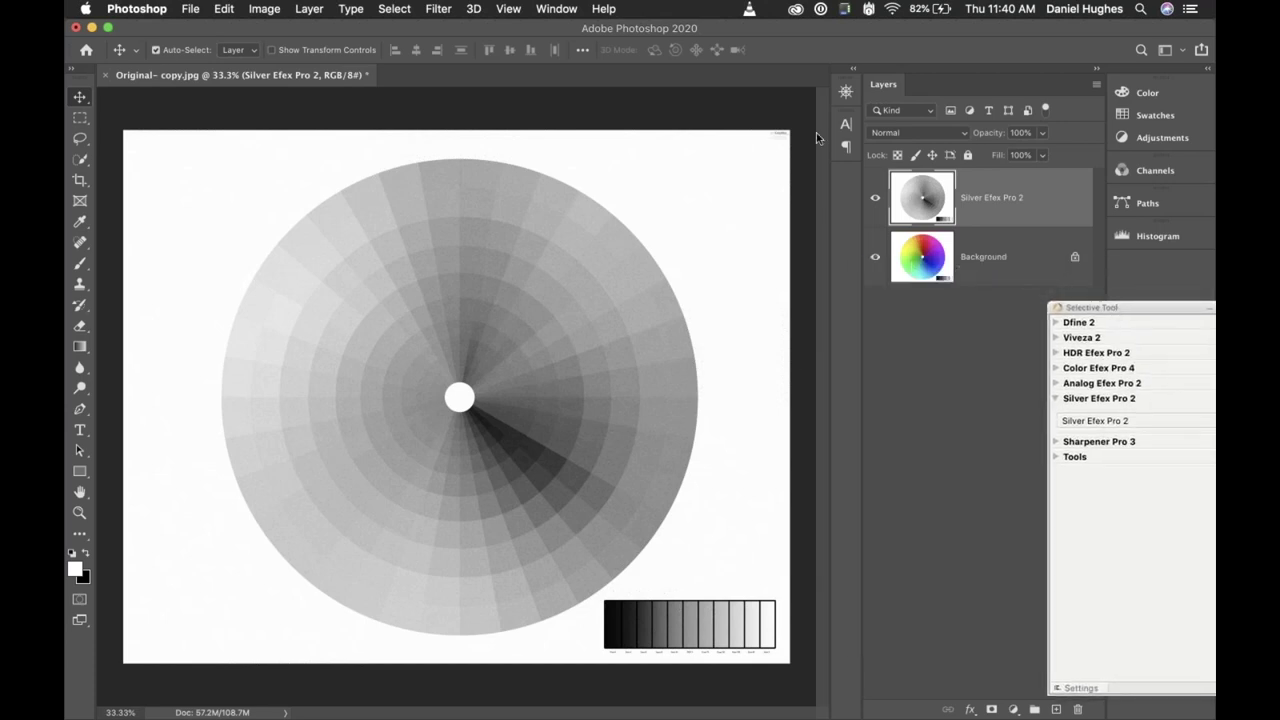
{"action": "left_click", "coordinate": [876, 199]}
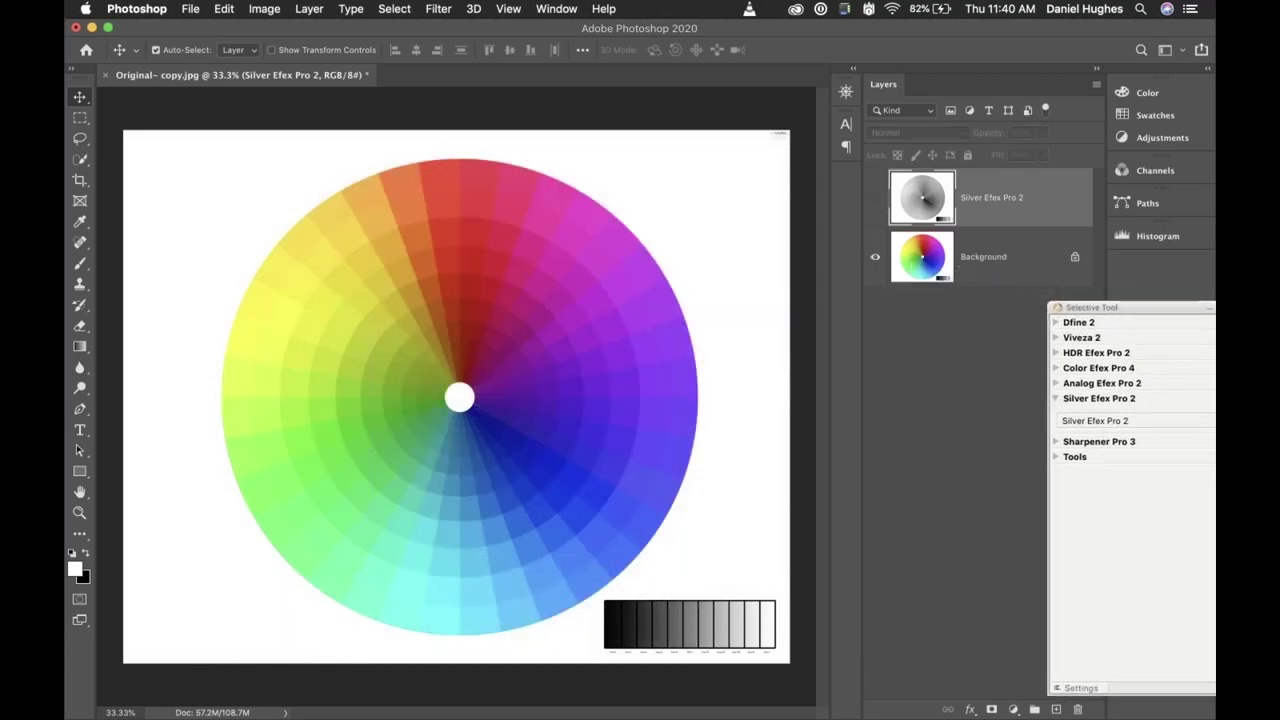
{"action": "left_click", "coordinate": [875, 198]}
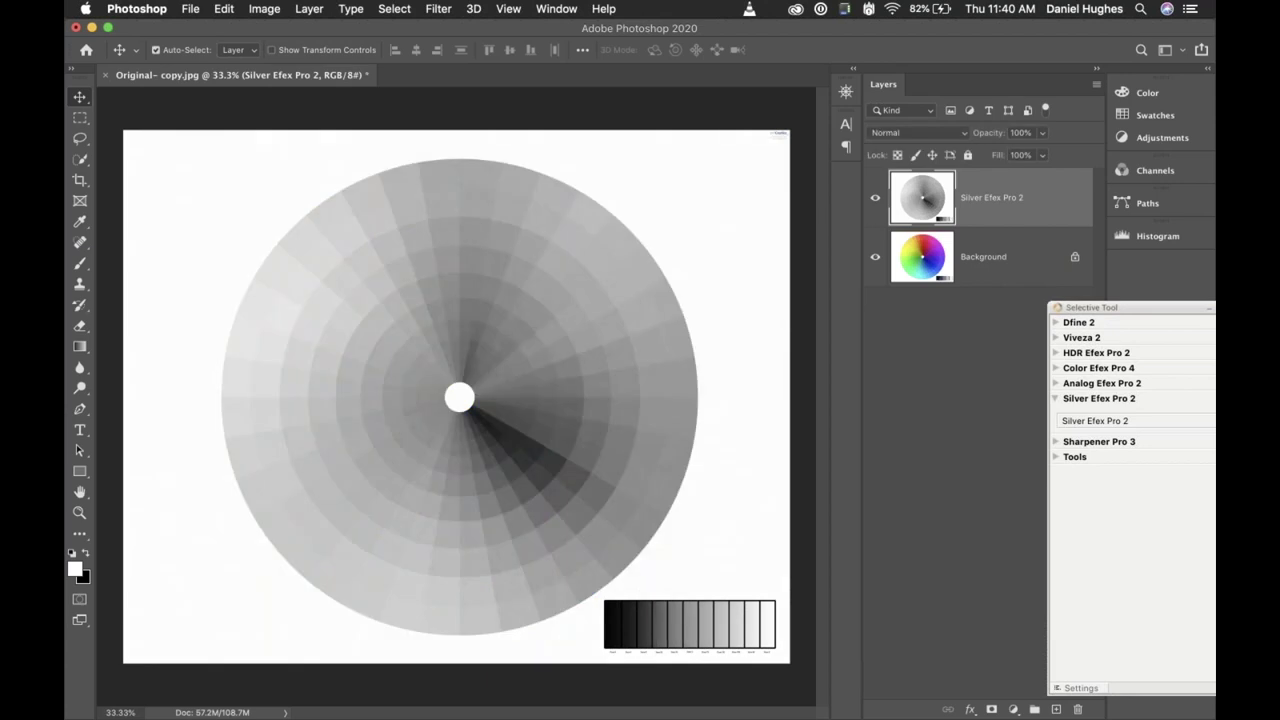
{"action": "left_click", "coordinate": [876, 198]}
{"action": "left_click", "coordinate": [876, 199]}
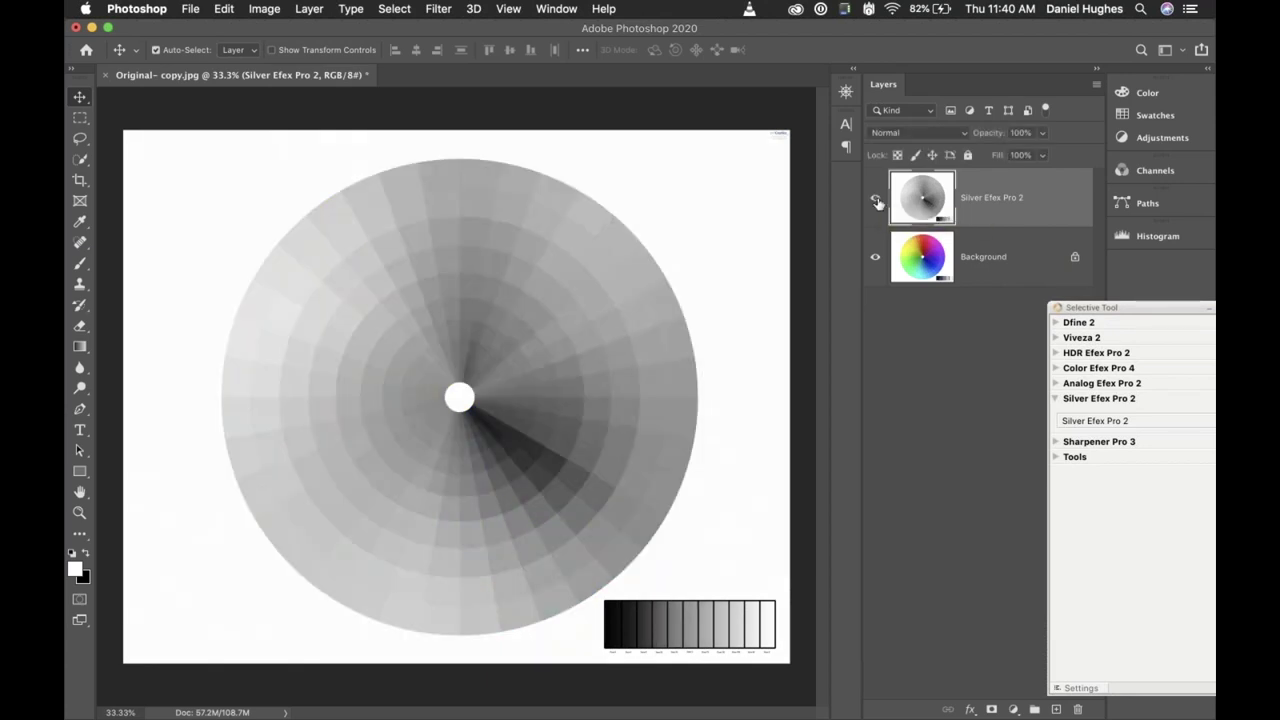
{"action": "left_click", "coordinate": [980, 259]}
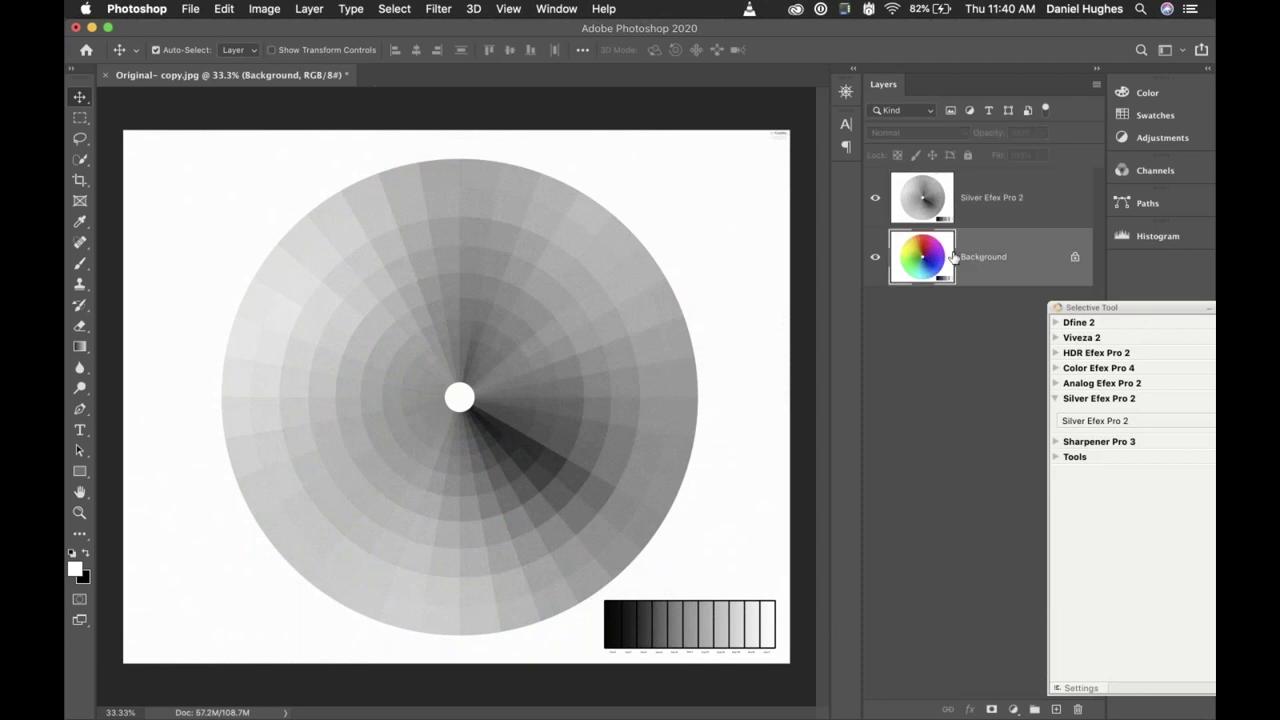
{"action": "left_click", "coordinate": [1011, 207]}
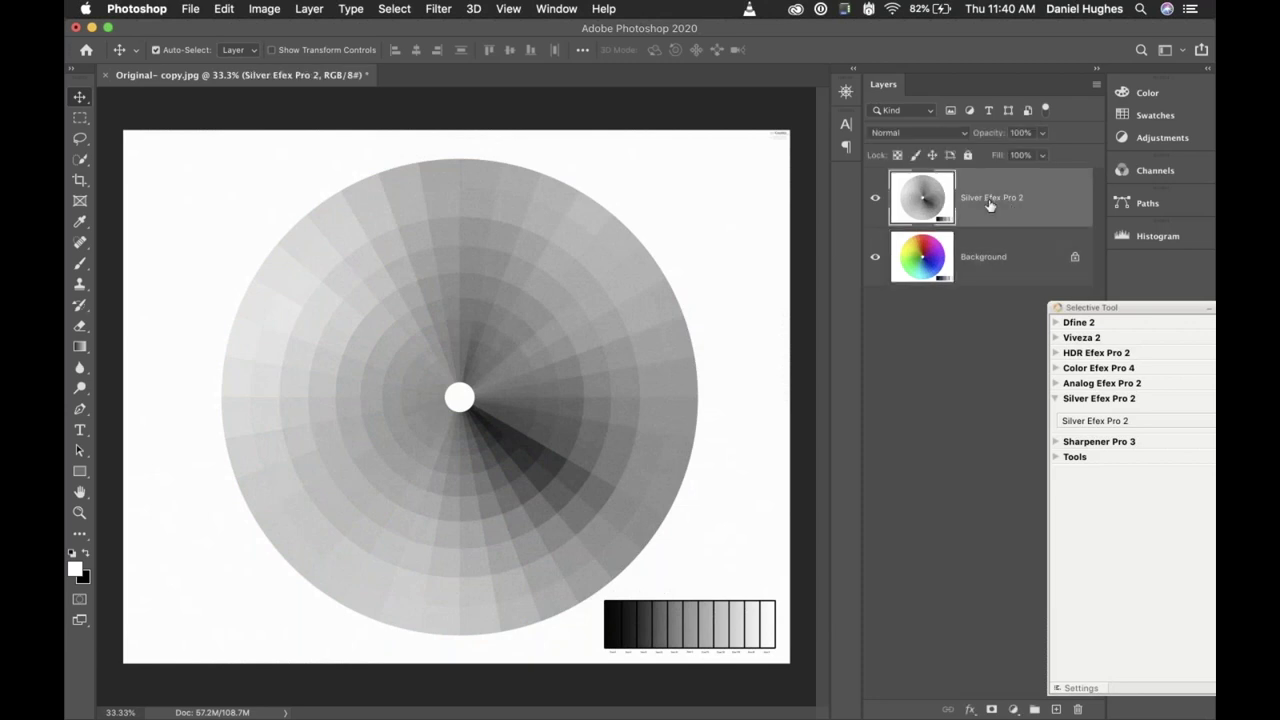
{"action": "left_click", "coordinate": [876, 198]}
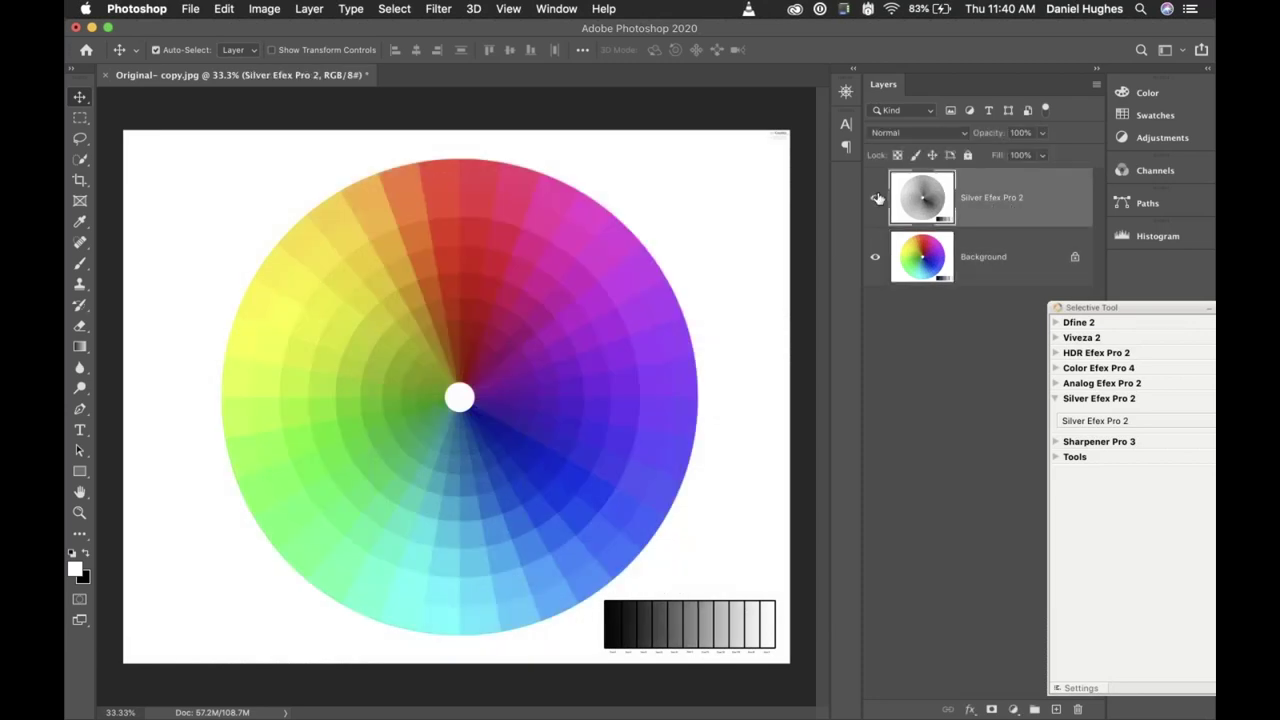
{"action": "left_click", "coordinate": [876, 198]}
In PhotoLab, delete the colour-wheel copy Origin-copy.jpg from disk.
{"action": "mouse_move", "coordinate": [552, 717]}
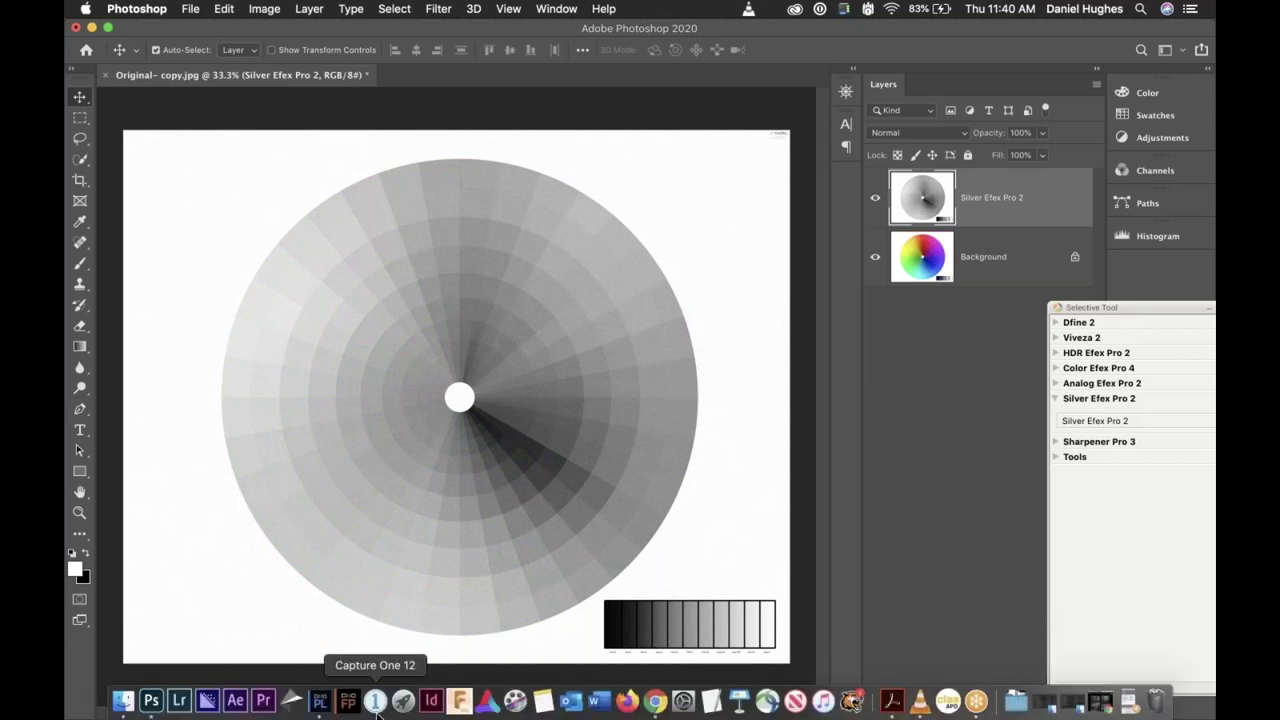
{"action": "left_click", "coordinate": [320, 703]}
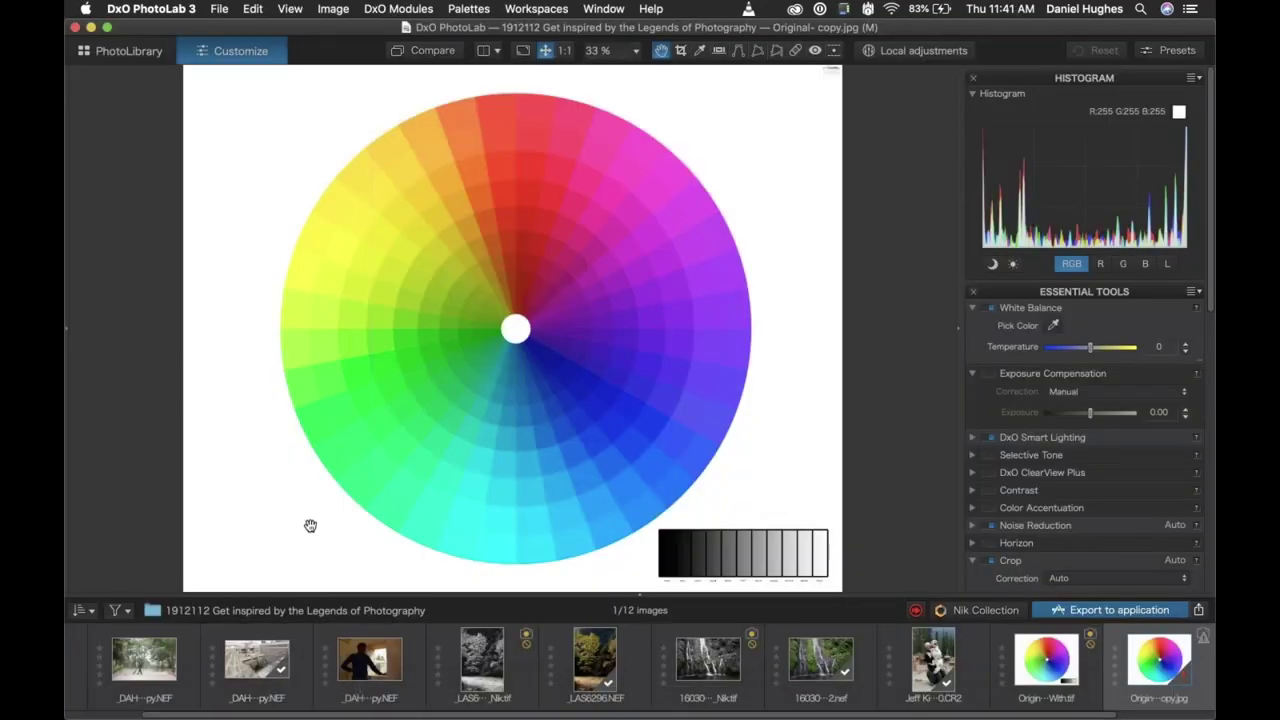
{"action": "left_click", "coordinate": [934, 670]}
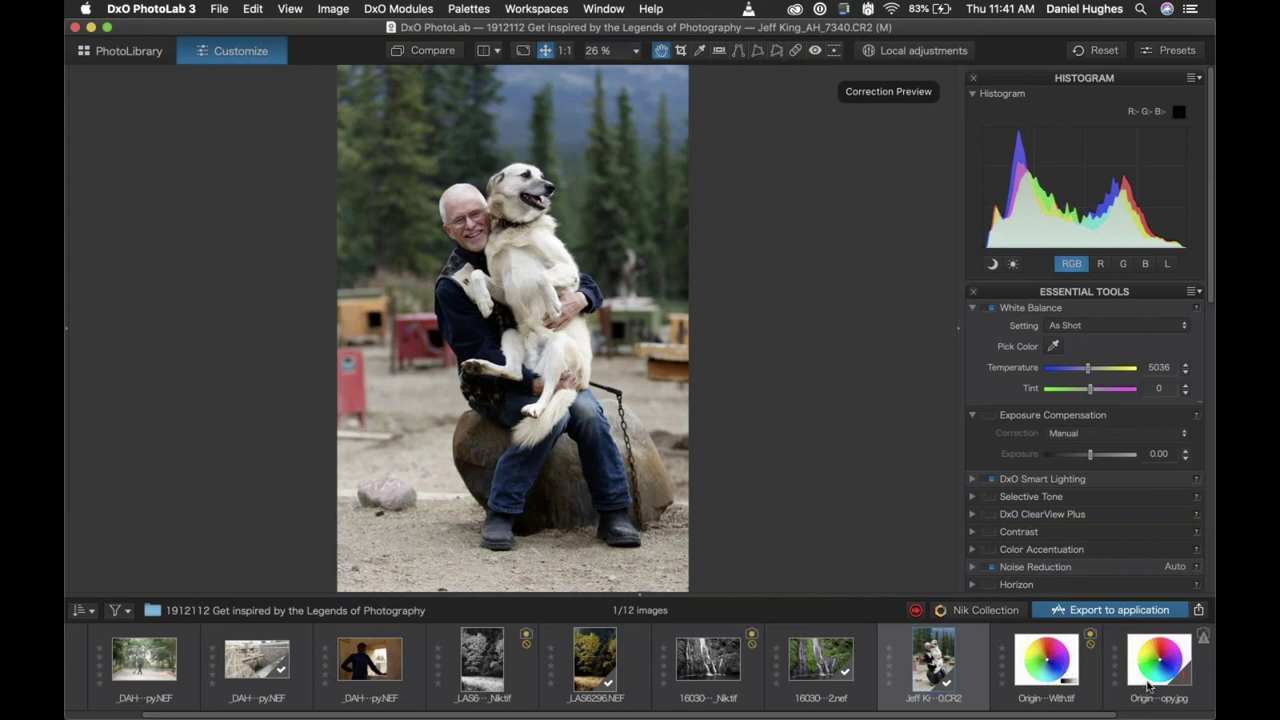
{"action": "left_click", "coordinate": [1203, 701]}
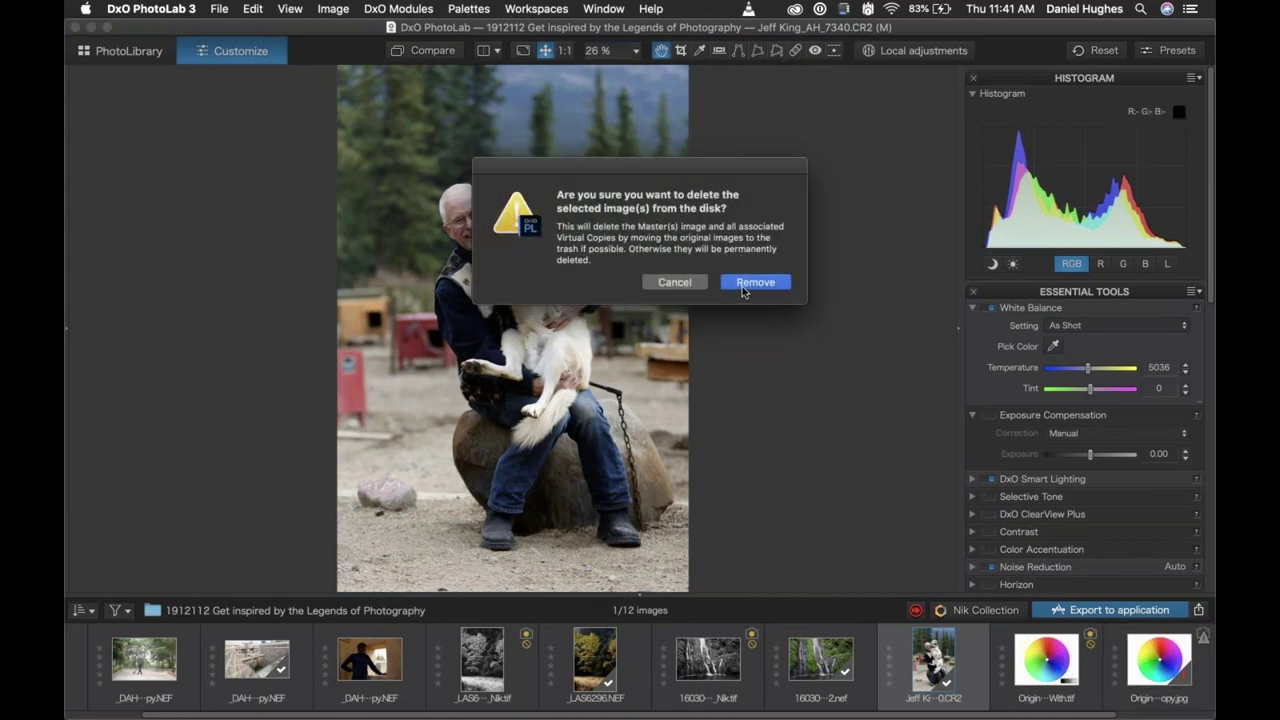
{"action": "left_click", "coordinate": [742, 288]}
Close the colour-wheel document in Photoshop without saving.
{"action": "key", "text": "super+Tab"}
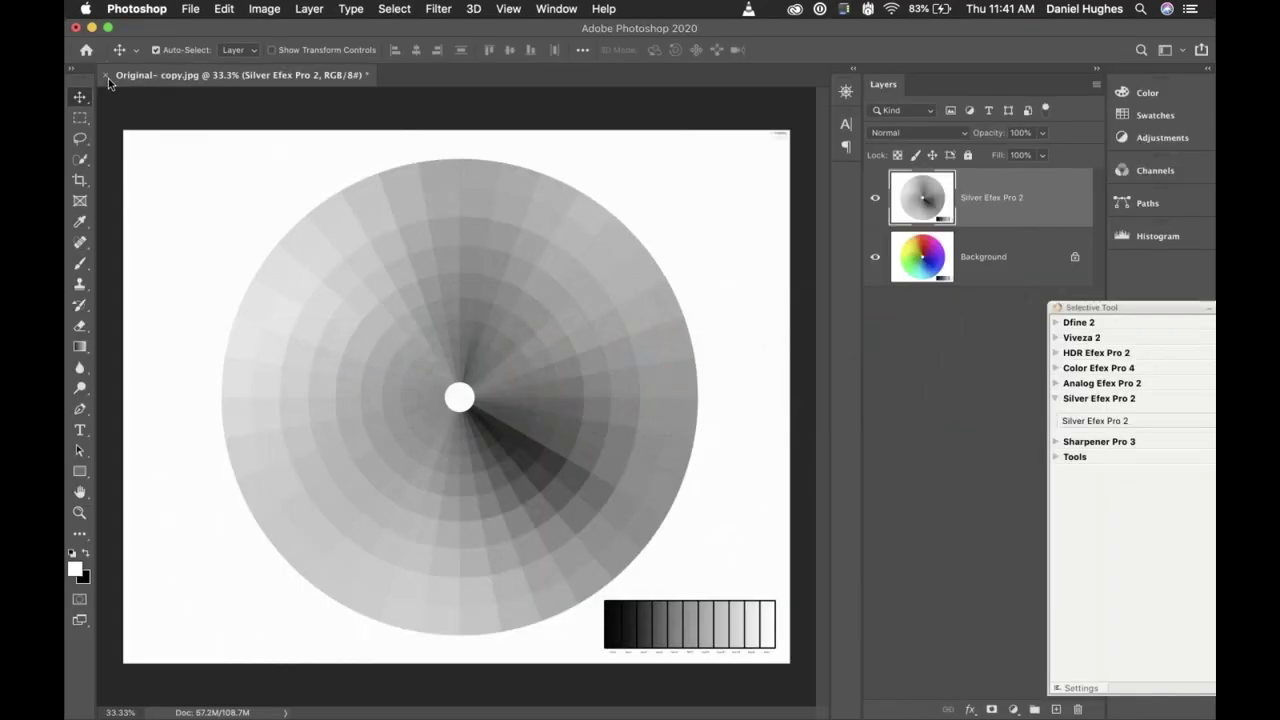
{"action": "left_click", "coordinate": [106, 76]}
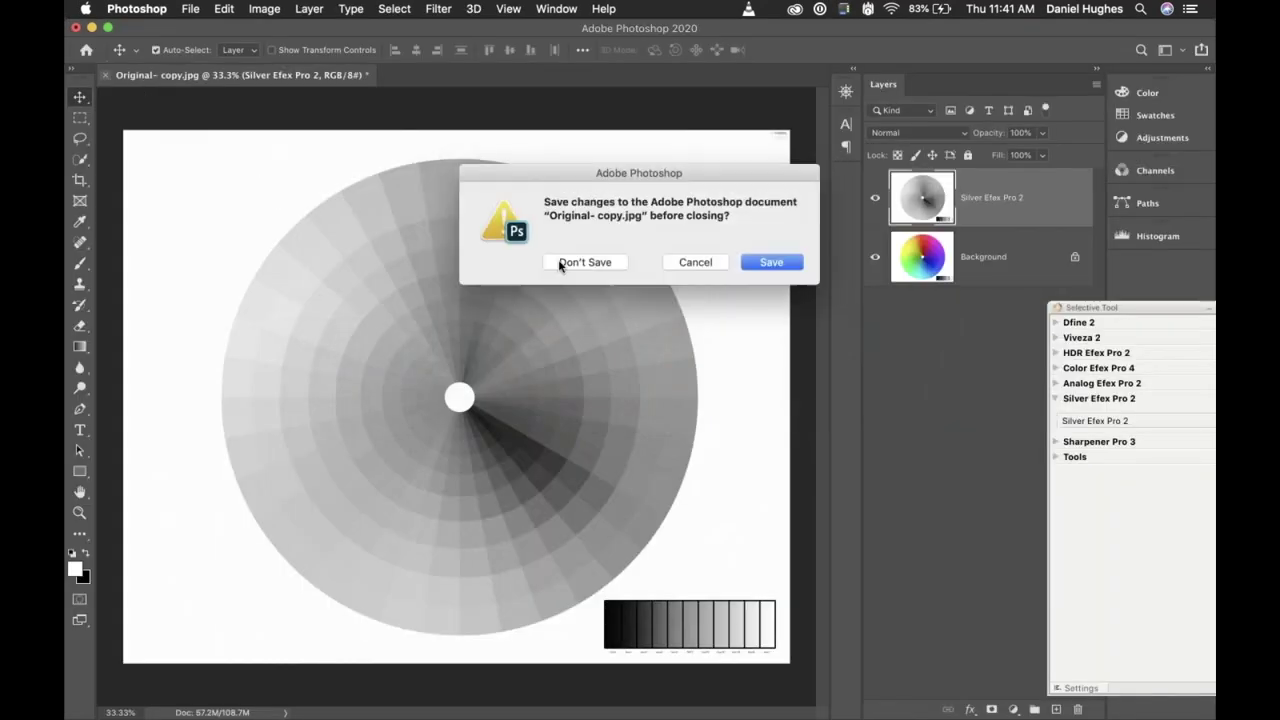
{"action": "left_click", "coordinate": [563, 266]}
Export the man-and-dog CR2 raw photo from PhotoLab to Photoshop.
{"action": "key", "text": "super+Tab"}
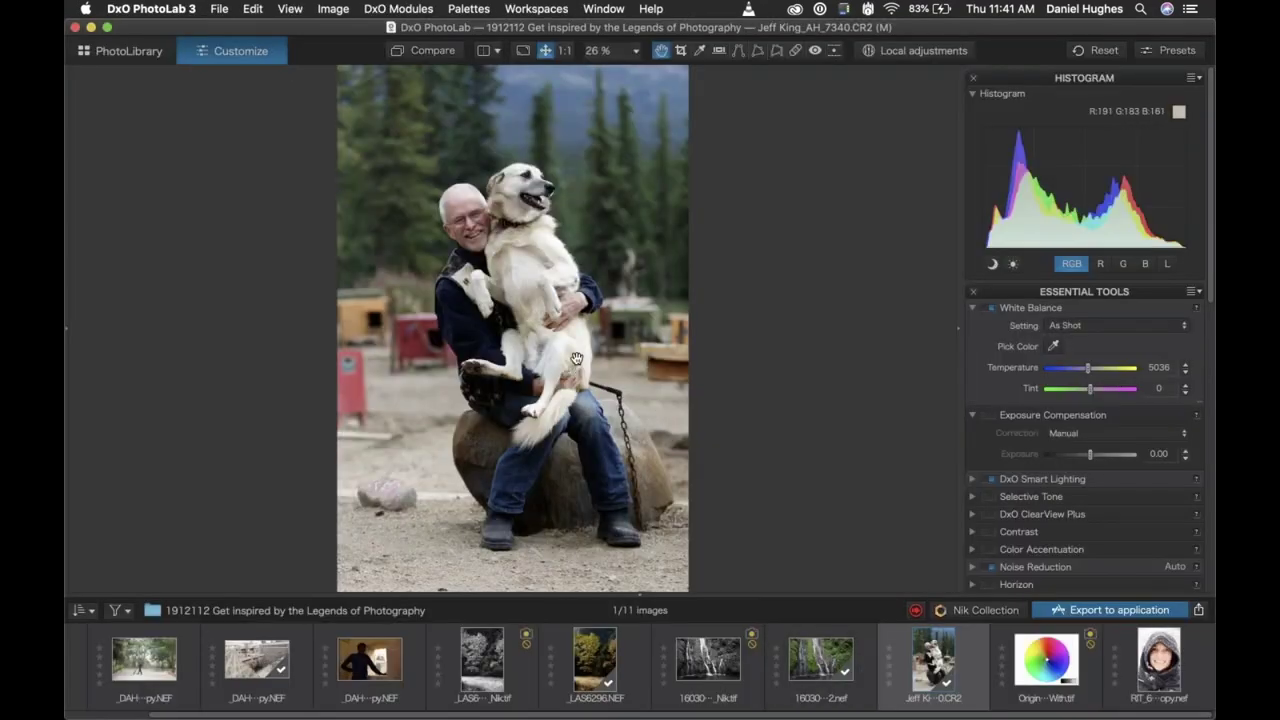
{"action": "right_click", "coordinate": [925, 660]}
{"action": "left_click", "coordinate": [847, 520]}
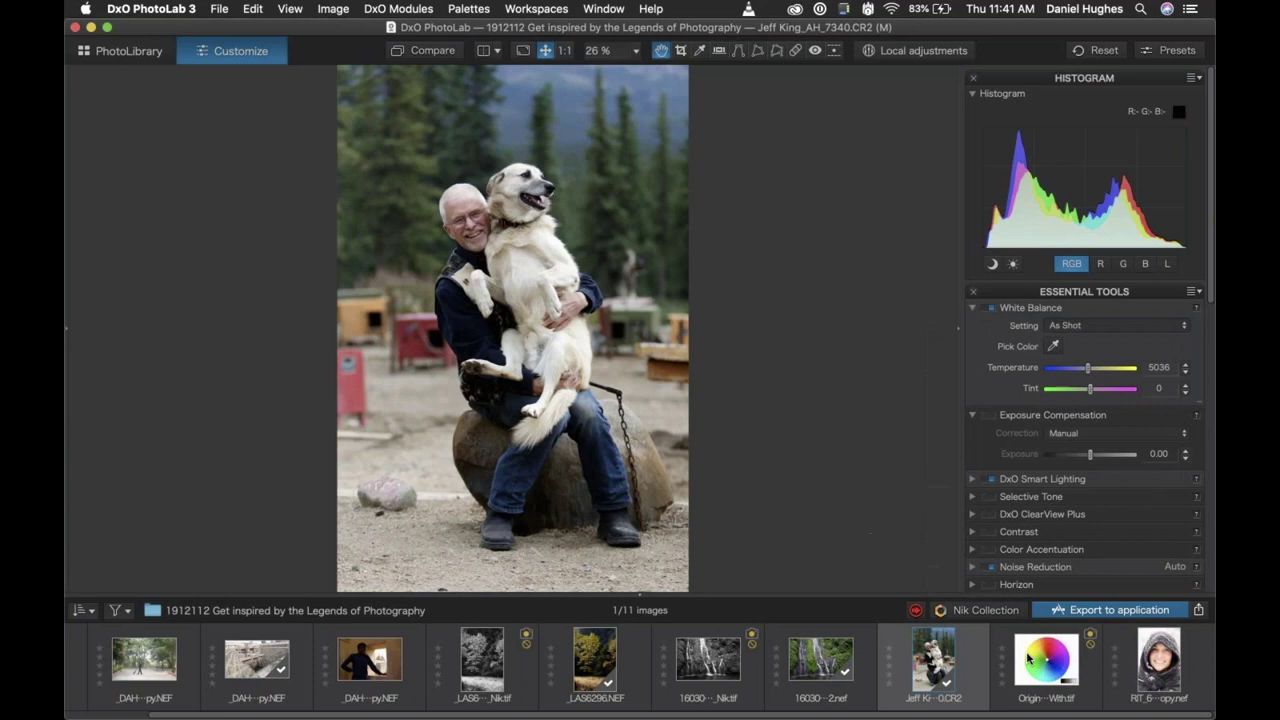
{"action": "left_click", "coordinate": [1082, 609]}
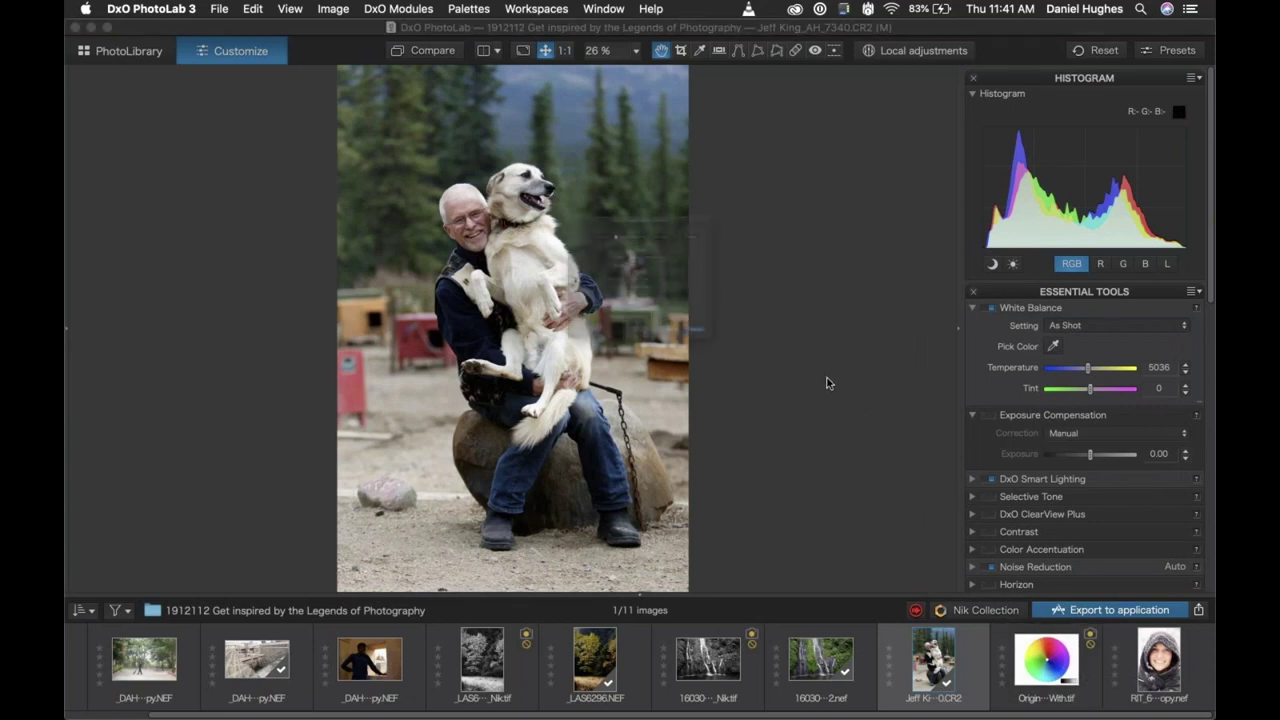
{"action": "left_click", "coordinate": [786, 425]}
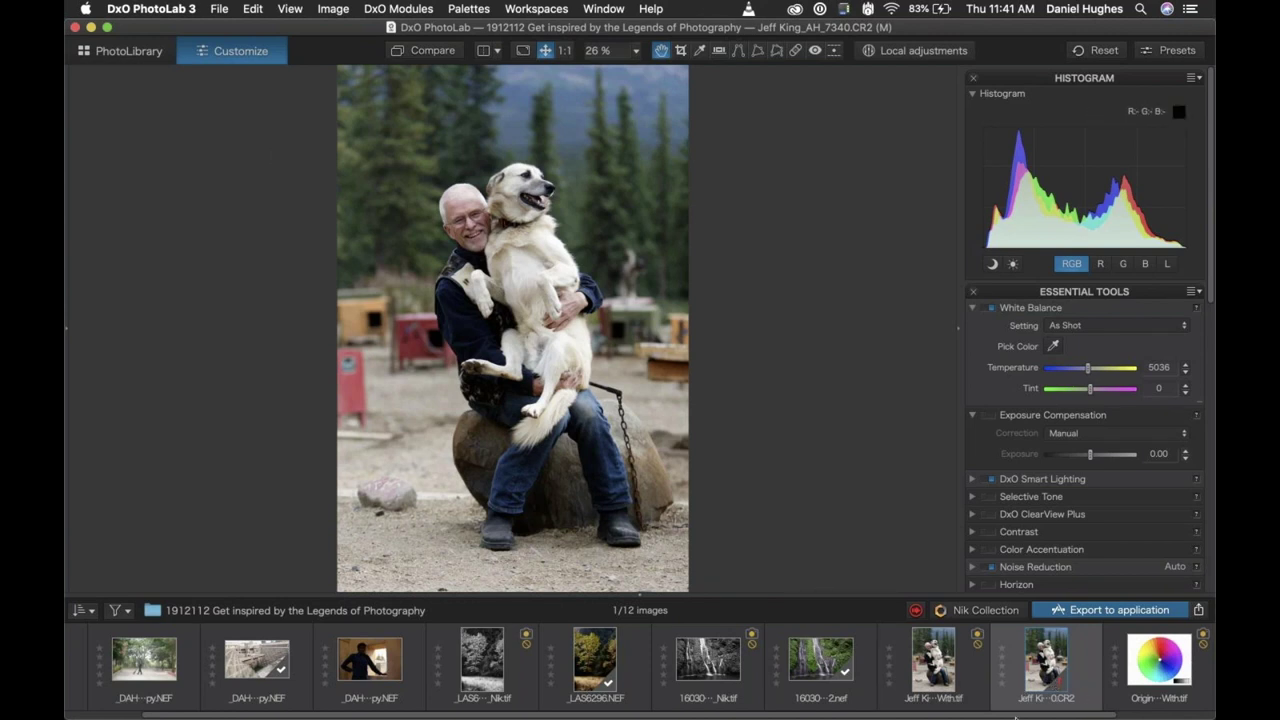
Bring Photoshop forward and quit it.
{"action": "mouse_move", "coordinate": [1015, 716]}
{"action": "left_click", "coordinate": [150, 702]}
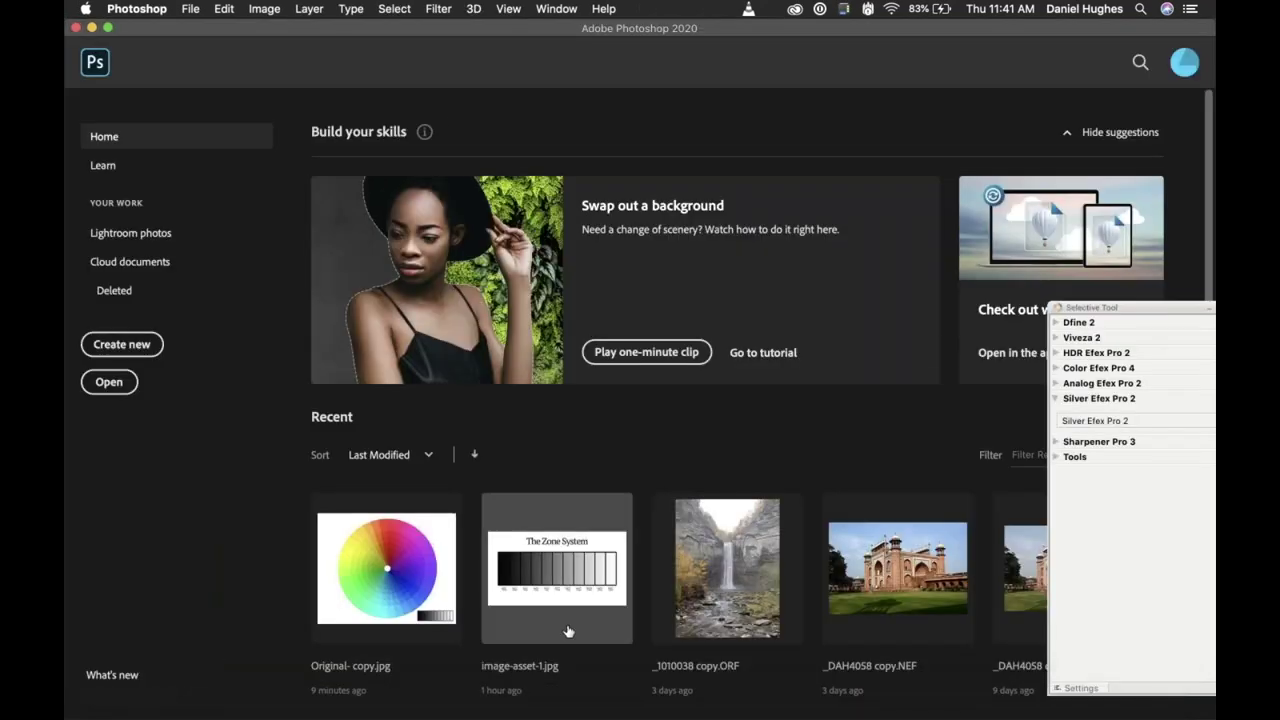
{"action": "left_click", "coordinate": [157, 8]}
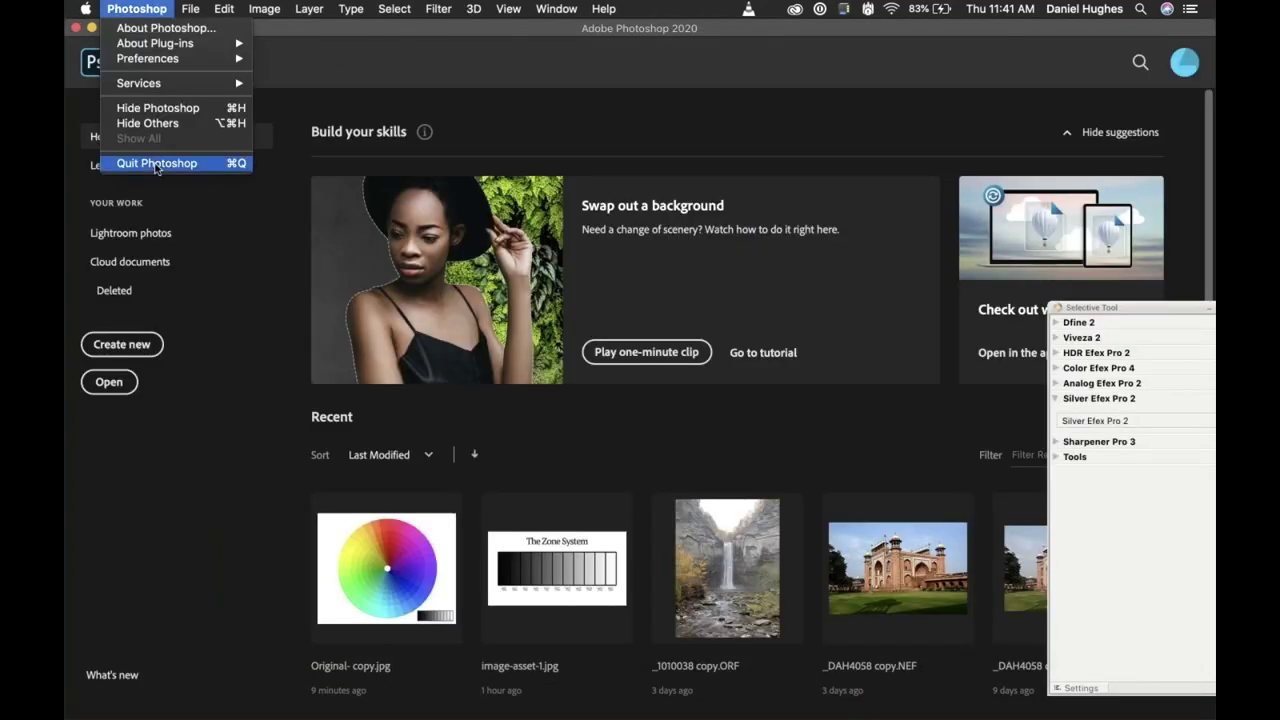
{"action": "left_click", "coordinate": [157, 164]}
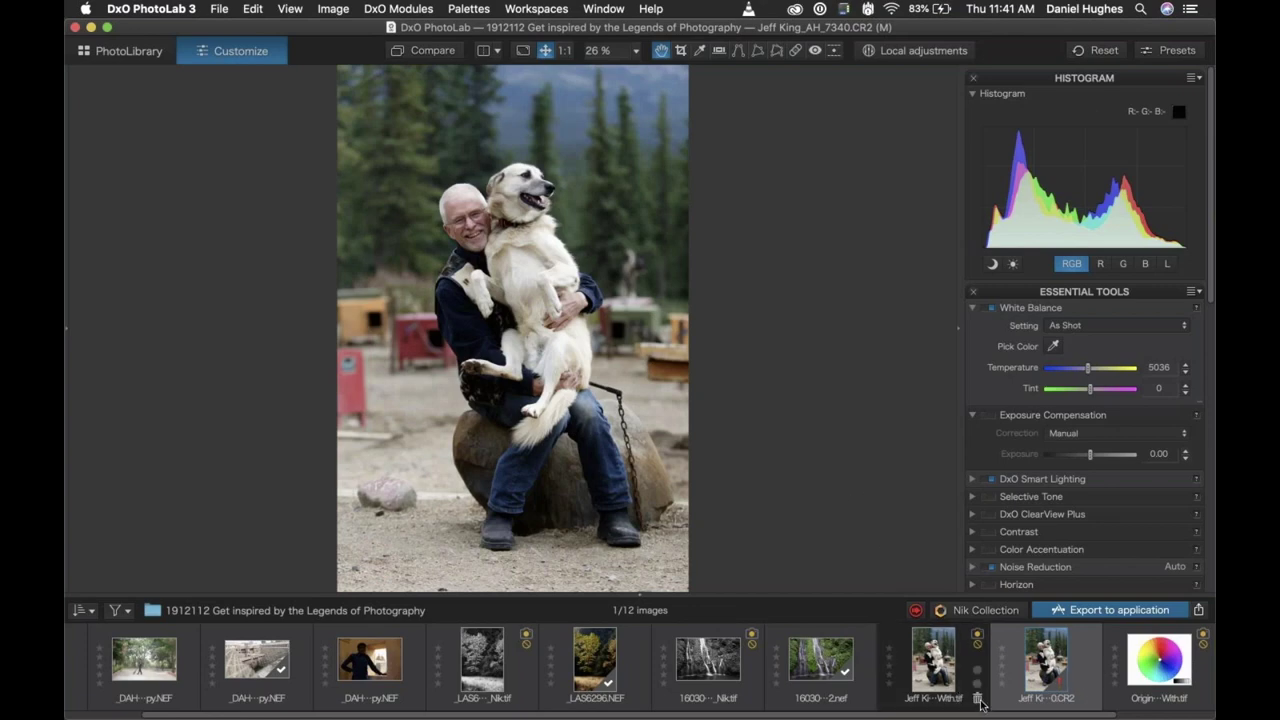
Delete the exported TIFF from disk and clear the export job history.
{"action": "key", "text": "Delete"}
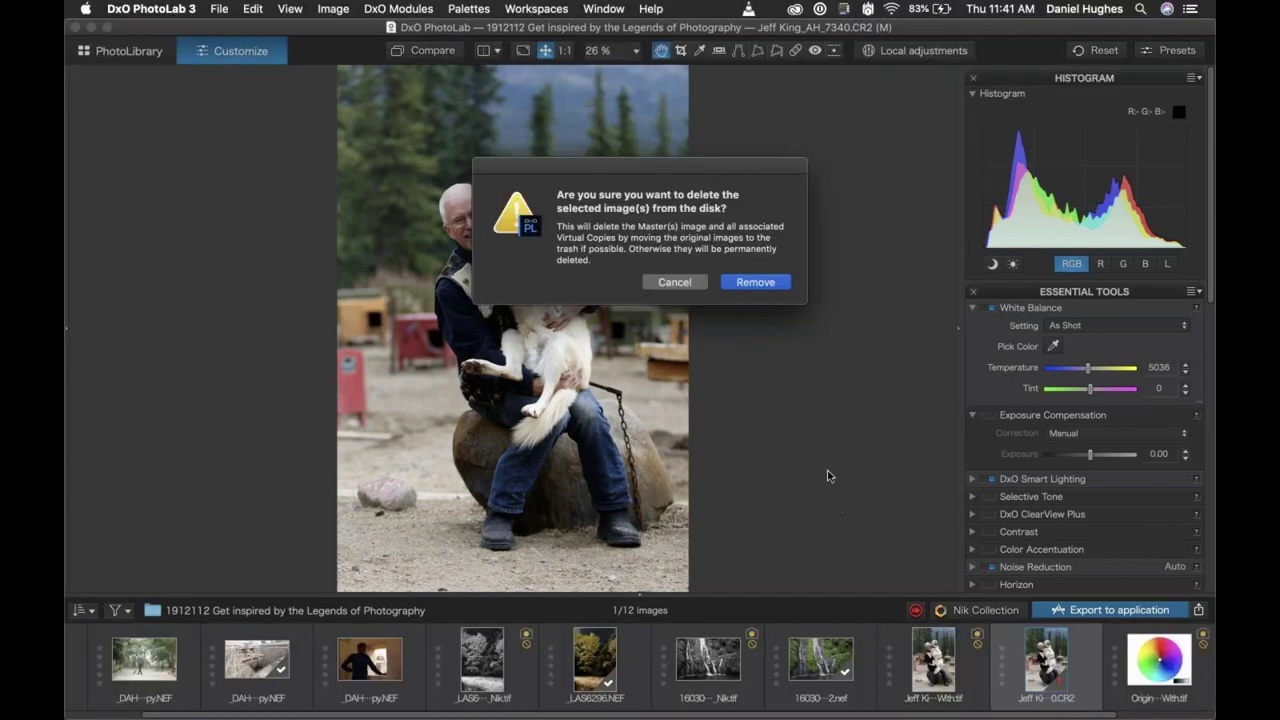
{"action": "left_click", "coordinate": [755, 283]}
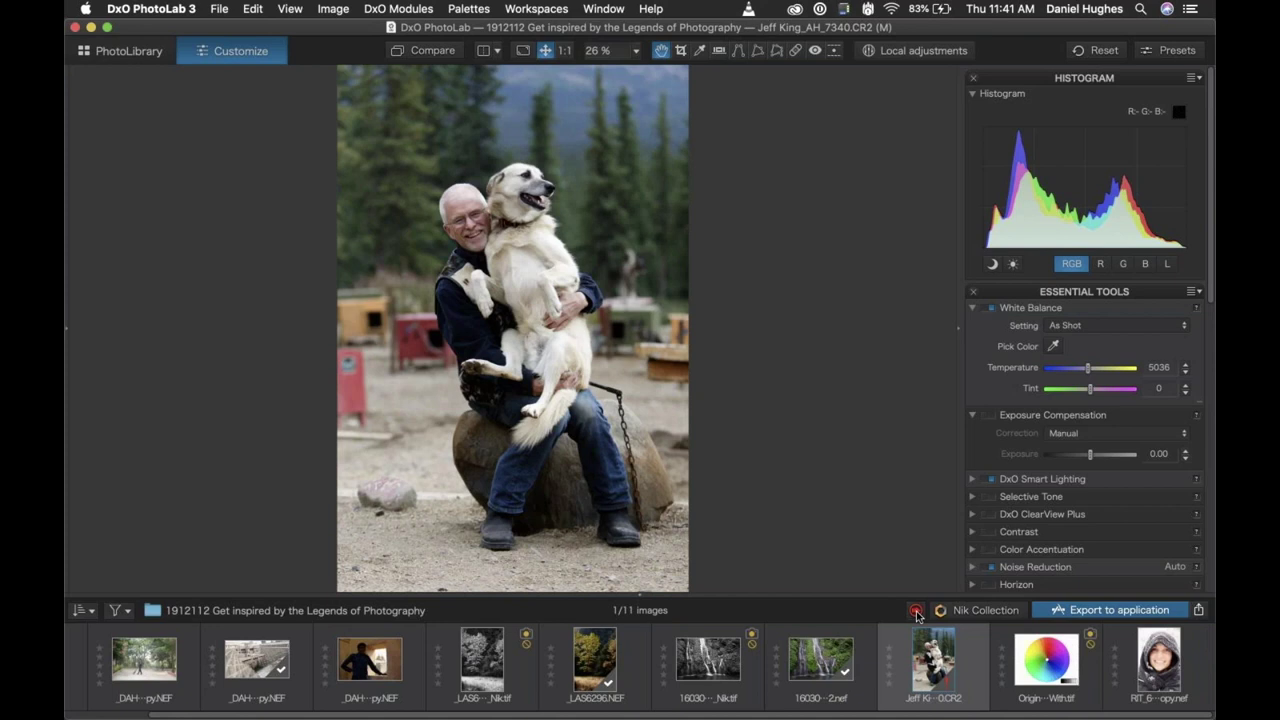
{"action": "left_click", "coordinate": [916, 611]}
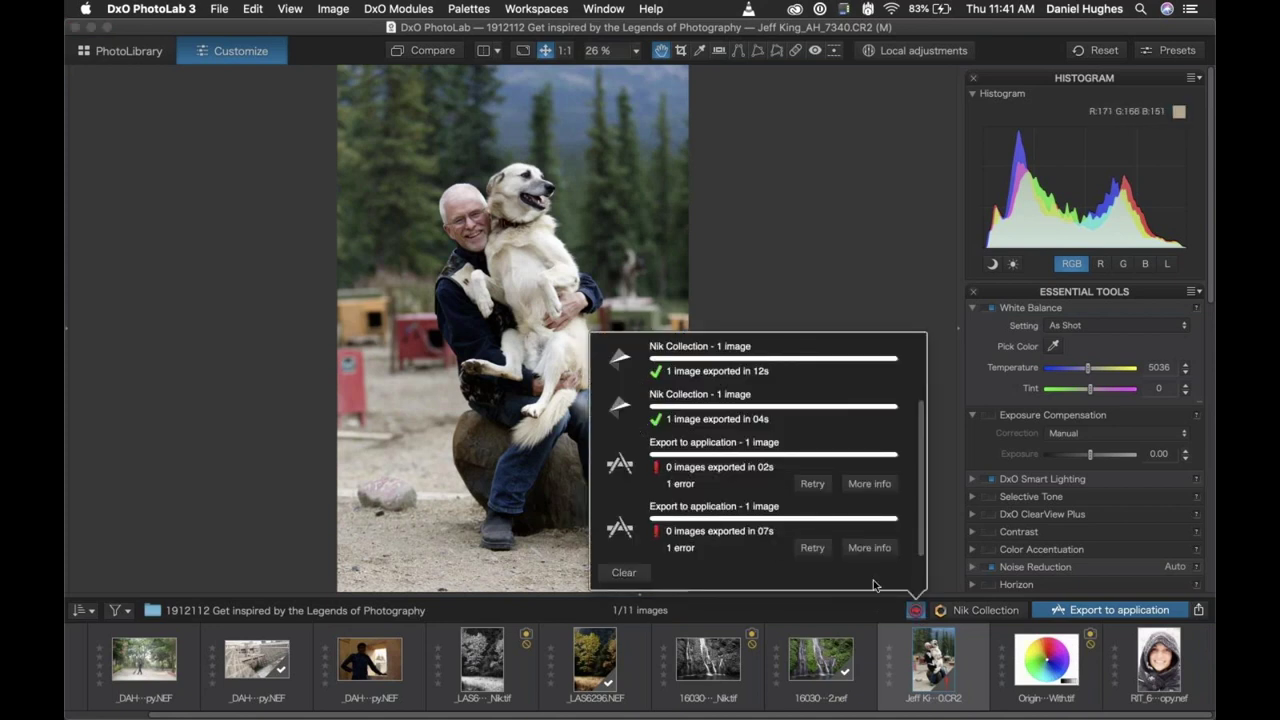
{"action": "left_click", "coordinate": [624, 572]}
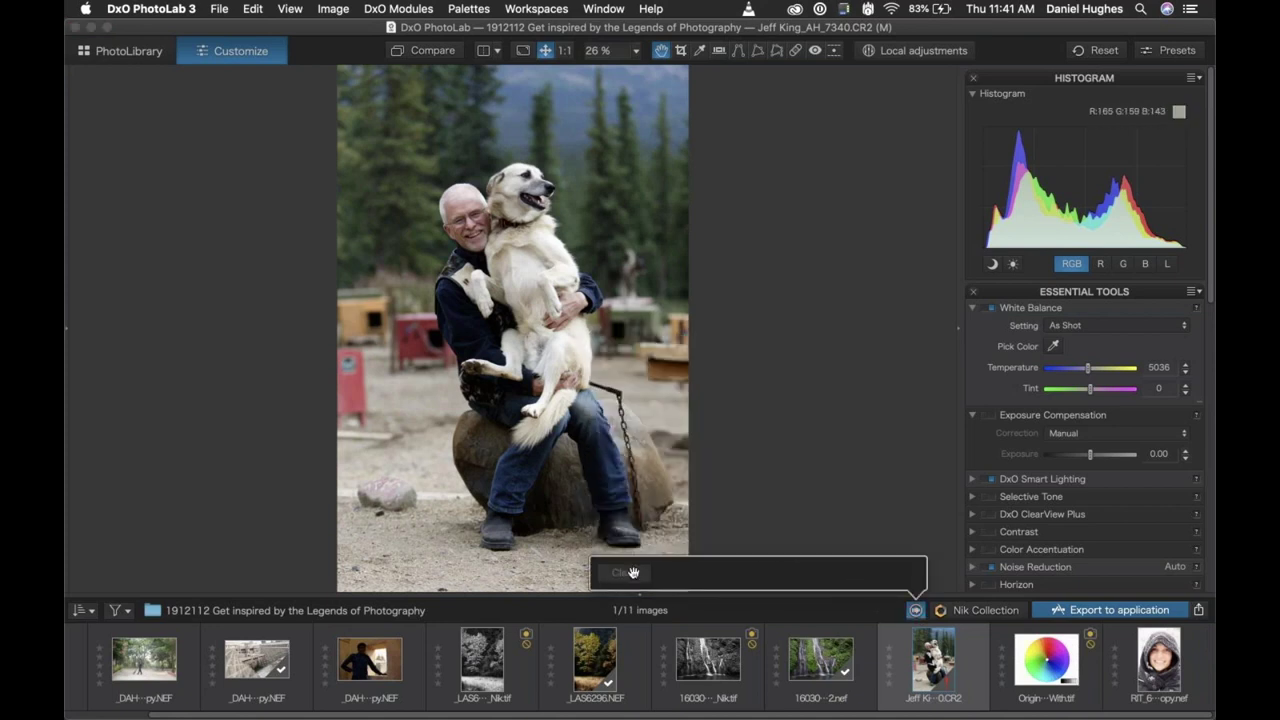
{"action": "left_click", "coordinate": [892, 457]}
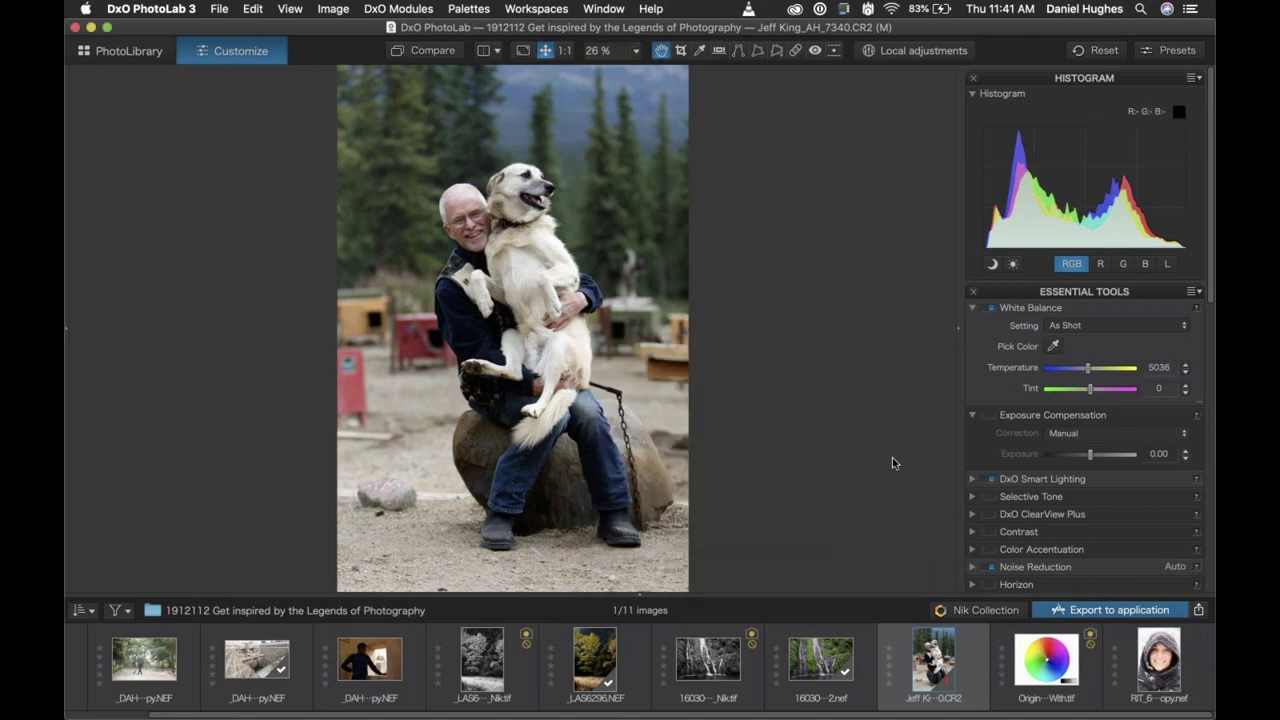
Re-export the man-and-dog raw photo to Photoshop.
{"action": "right_click", "coordinate": [943, 670]}
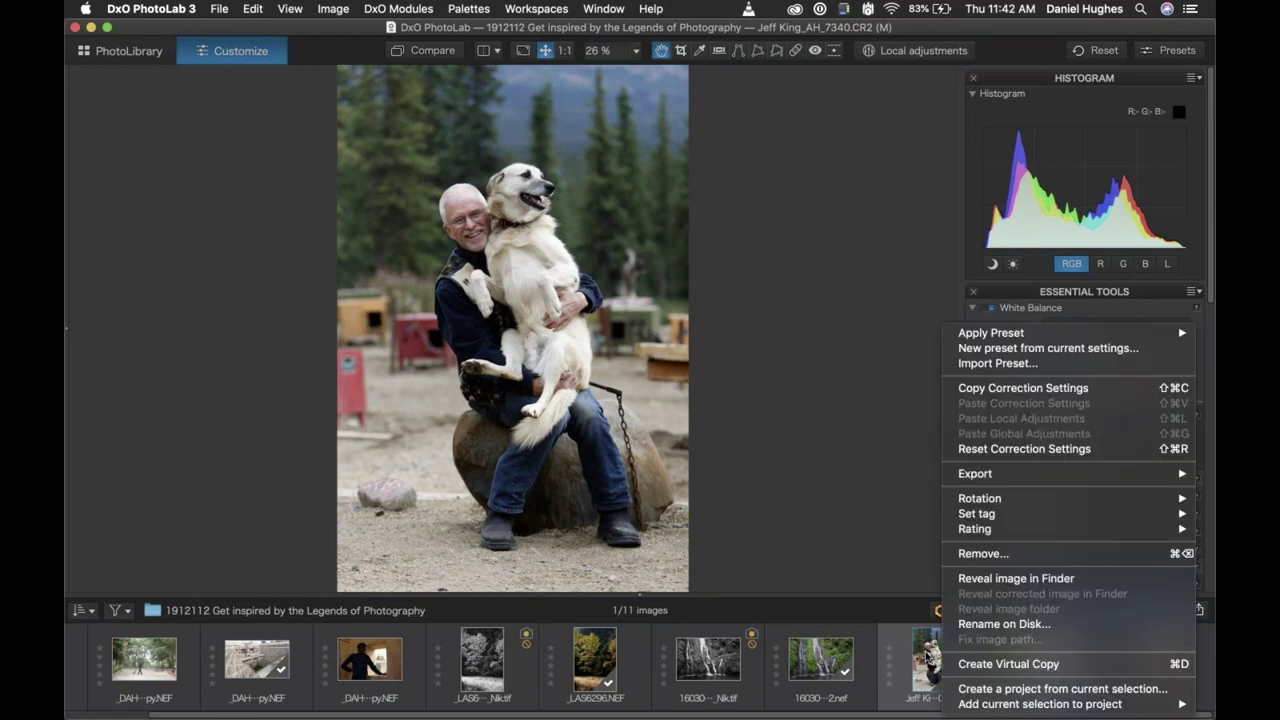
{"action": "left_click", "coordinate": [930, 656]}
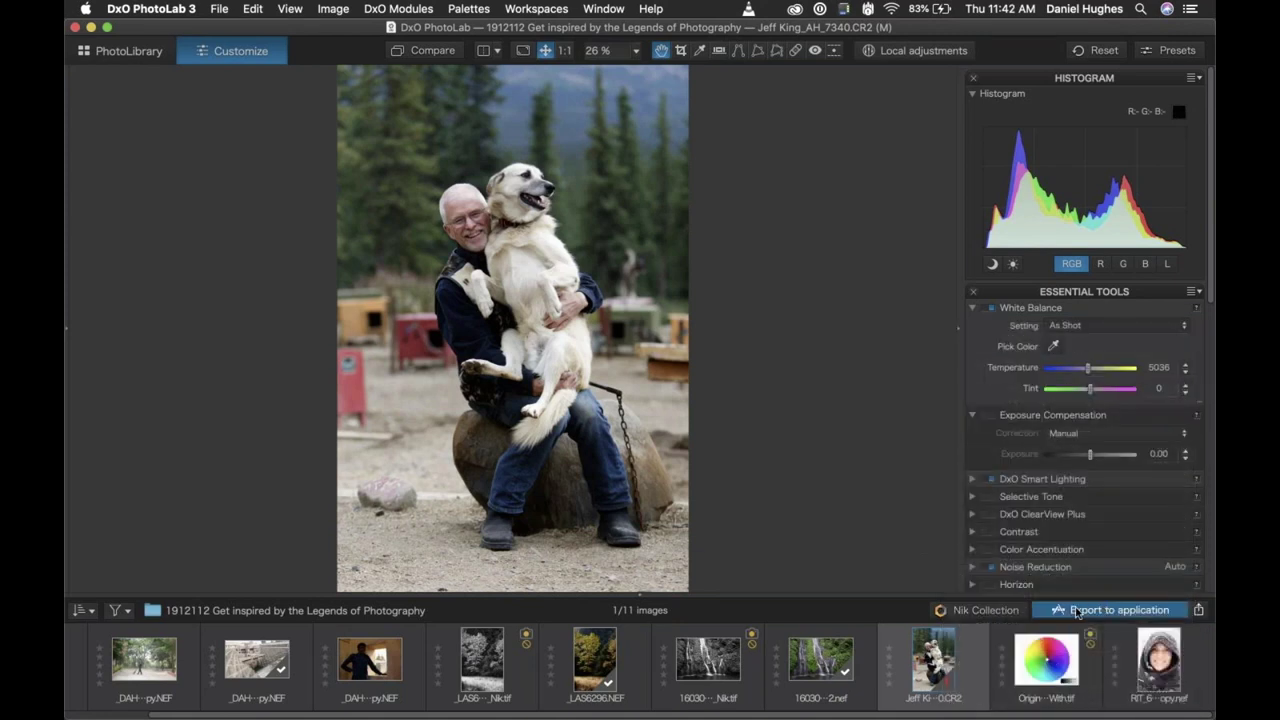
{"action": "left_click", "coordinate": [1076, 612]}
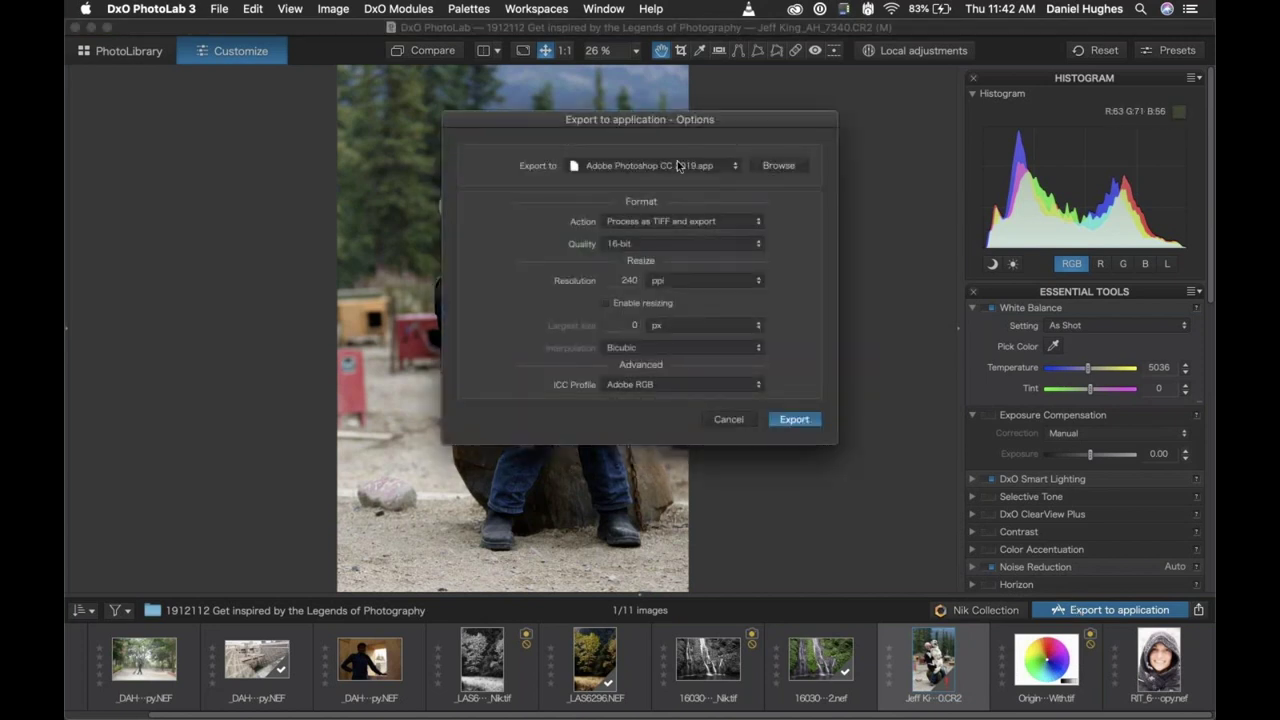
{"action": "left_click", "coordinate": [799, 420]}
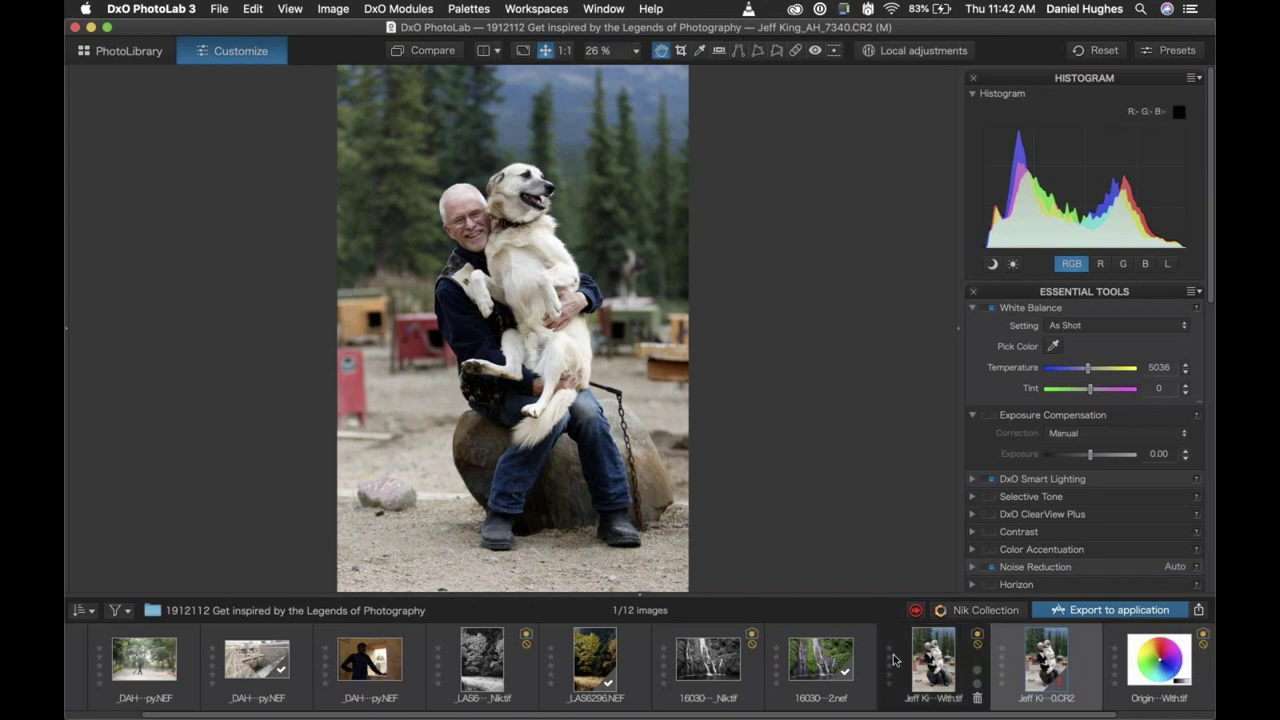
Select the new TIFF and export it to Photoshop, bringing Photoshop forward.
{"action": "left_click", "coordinate": [930, 670]}
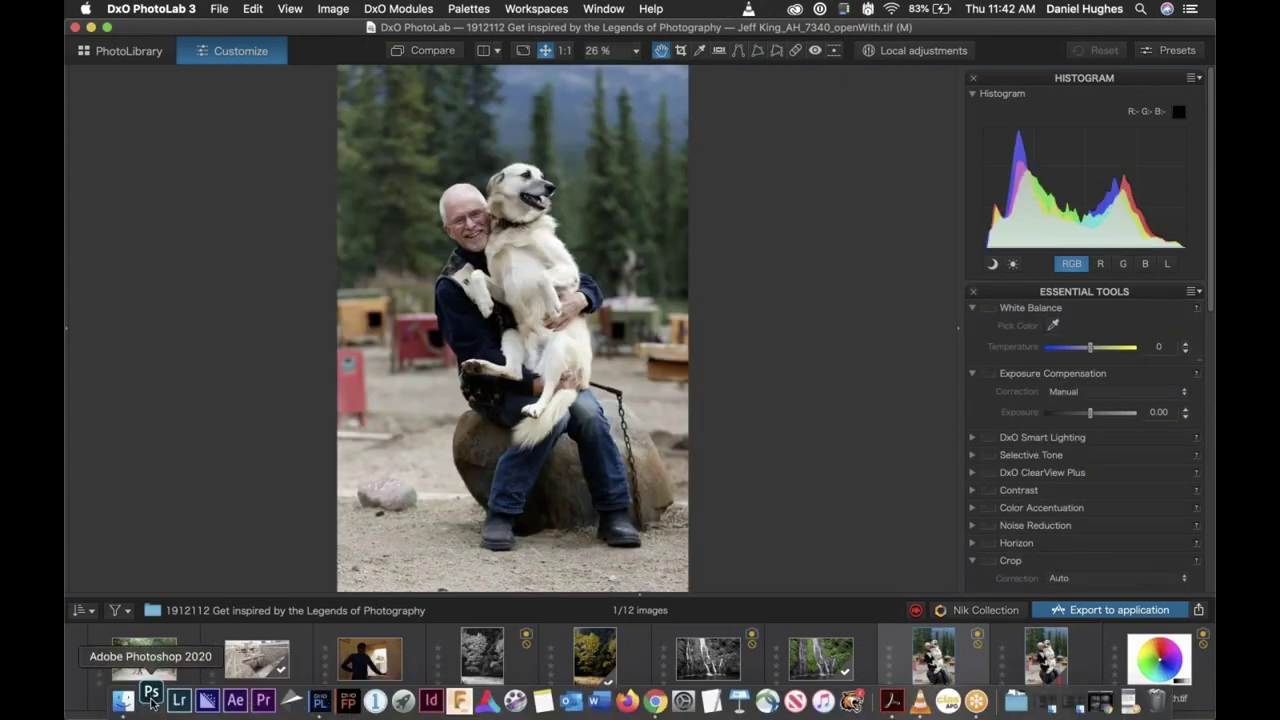
{"action": "left_click", "coordinate": [151, 701]}
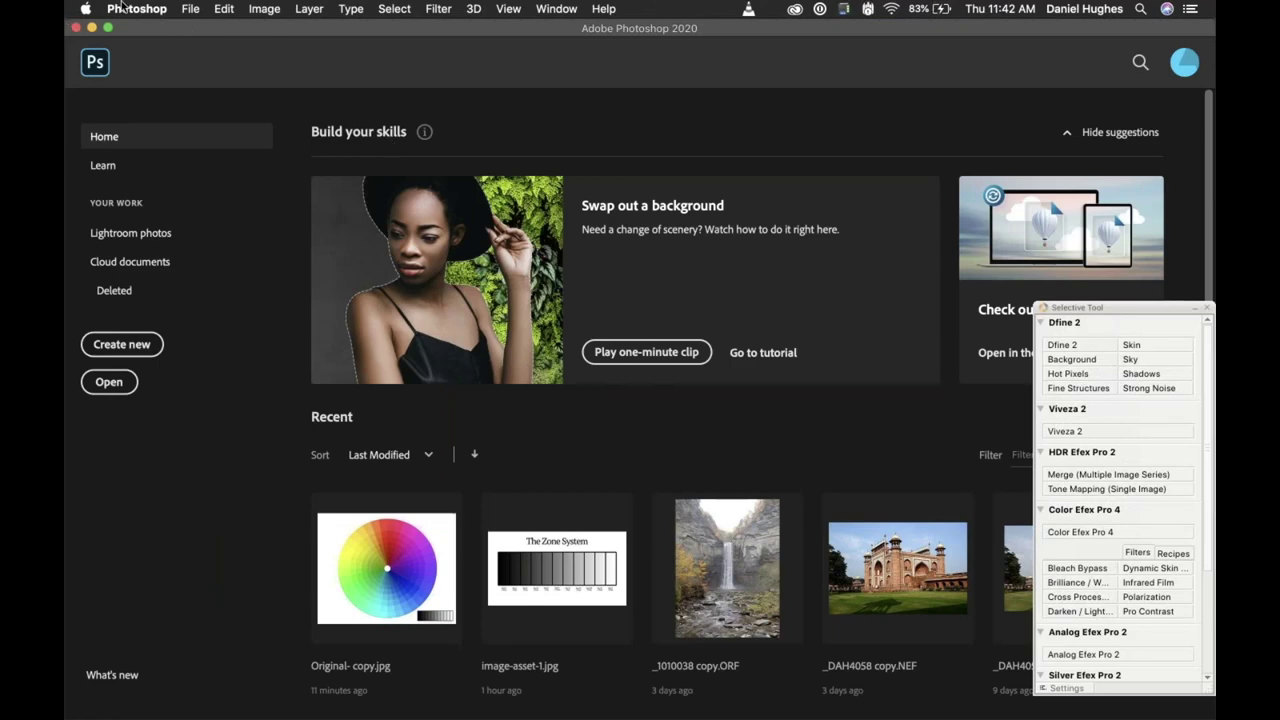
{"action": "left_click", "coordinate": [75, 27]}
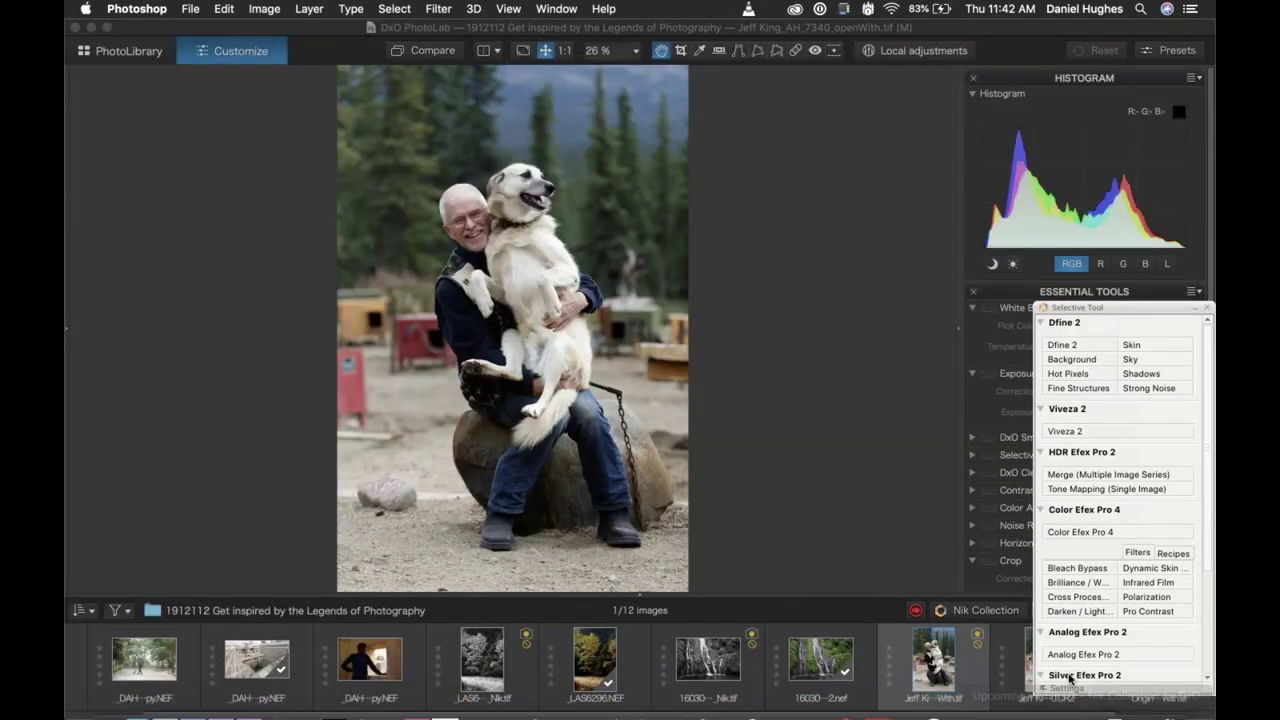
{"action": "left_click", "coordinate": [1065, 642]}
{"action": "left_click", "coordinate": [1078, 609]}
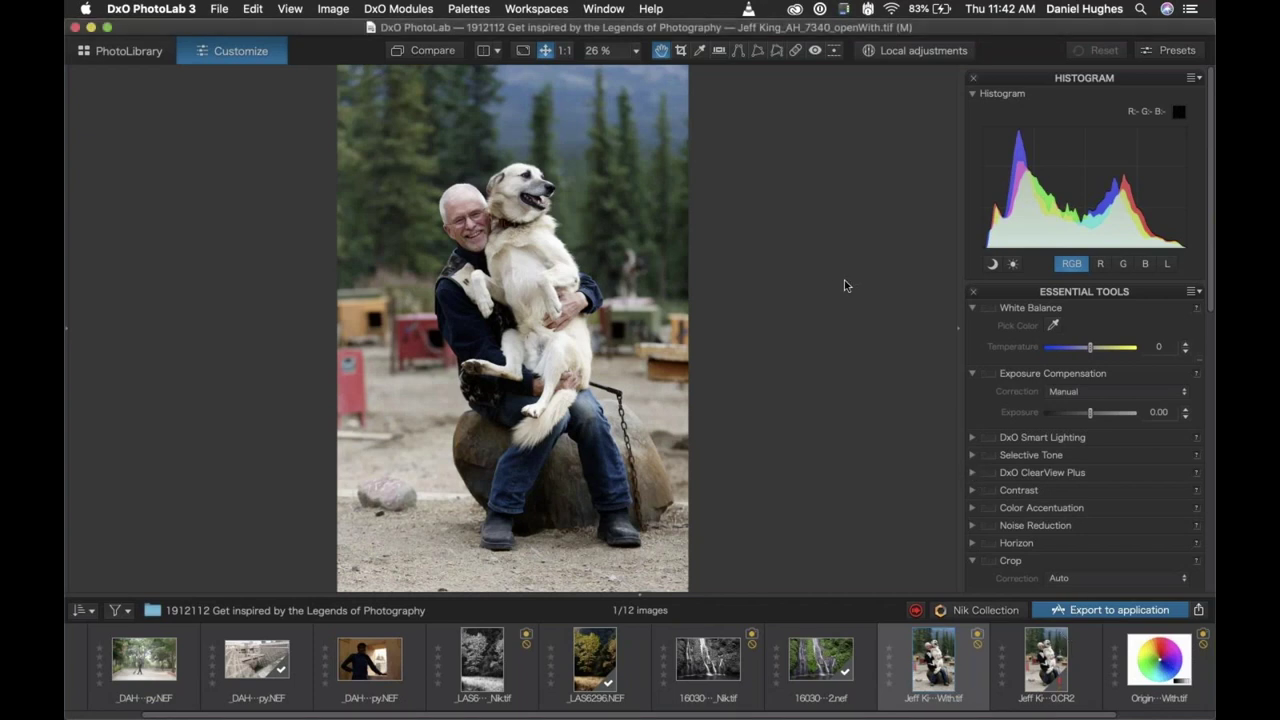
{"action": "left_click", "coordinate": [794, 420]}
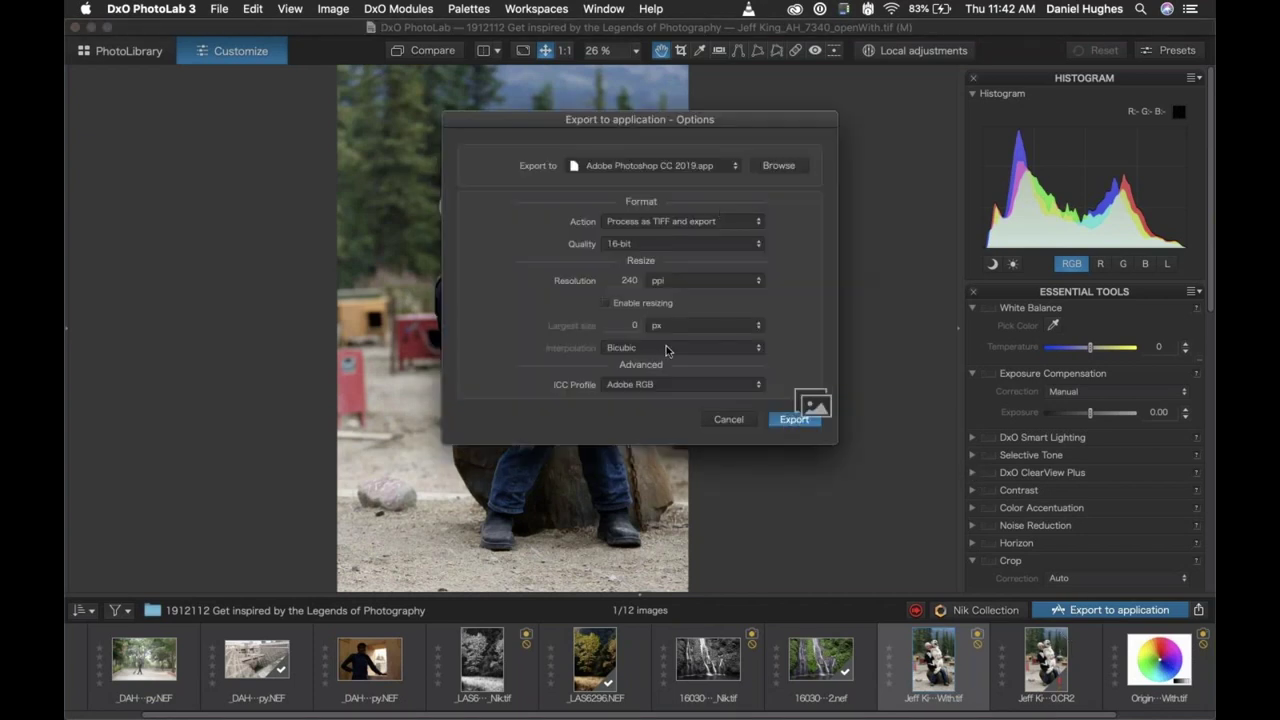
{"action": "mouse_move", "coordinate": [386, 712]}
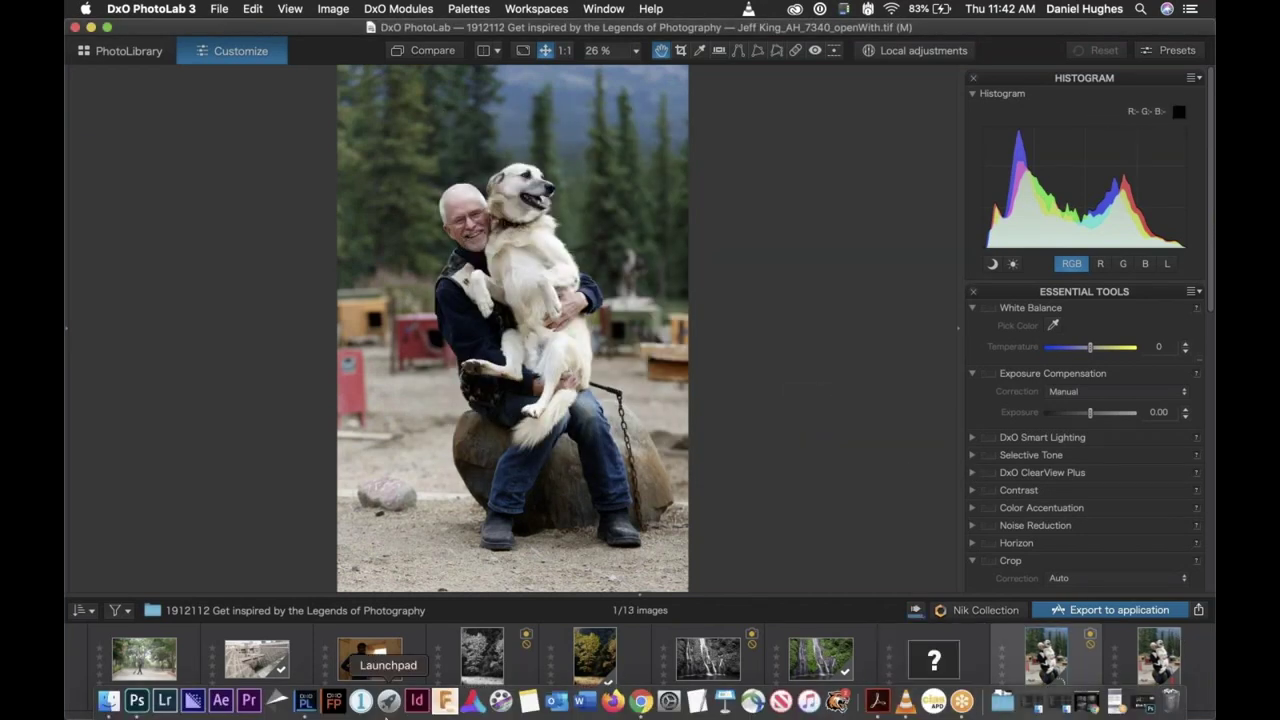
{"action": "left_click", "coordinate": [137, 700]}
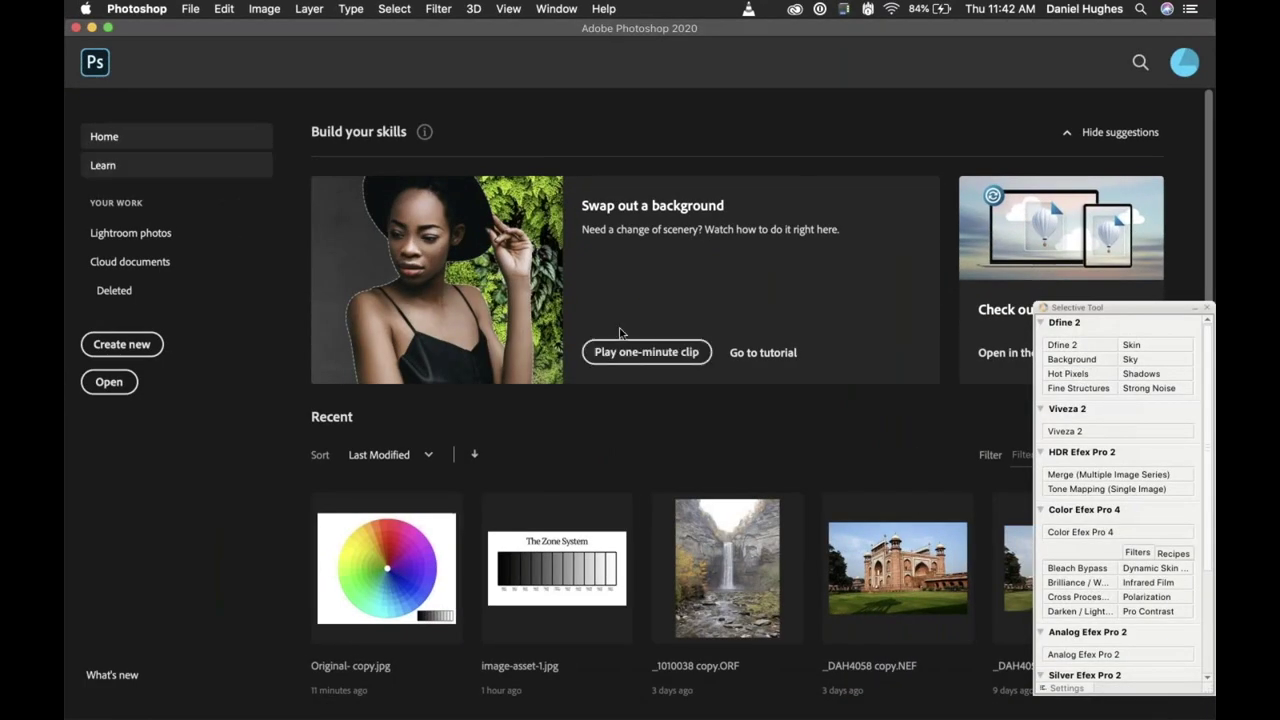
Reveal the newest man-and-dog TIFF in Finder and open it in Photoshop.
{"action": "left_click", "coordinate": [92, 28]}
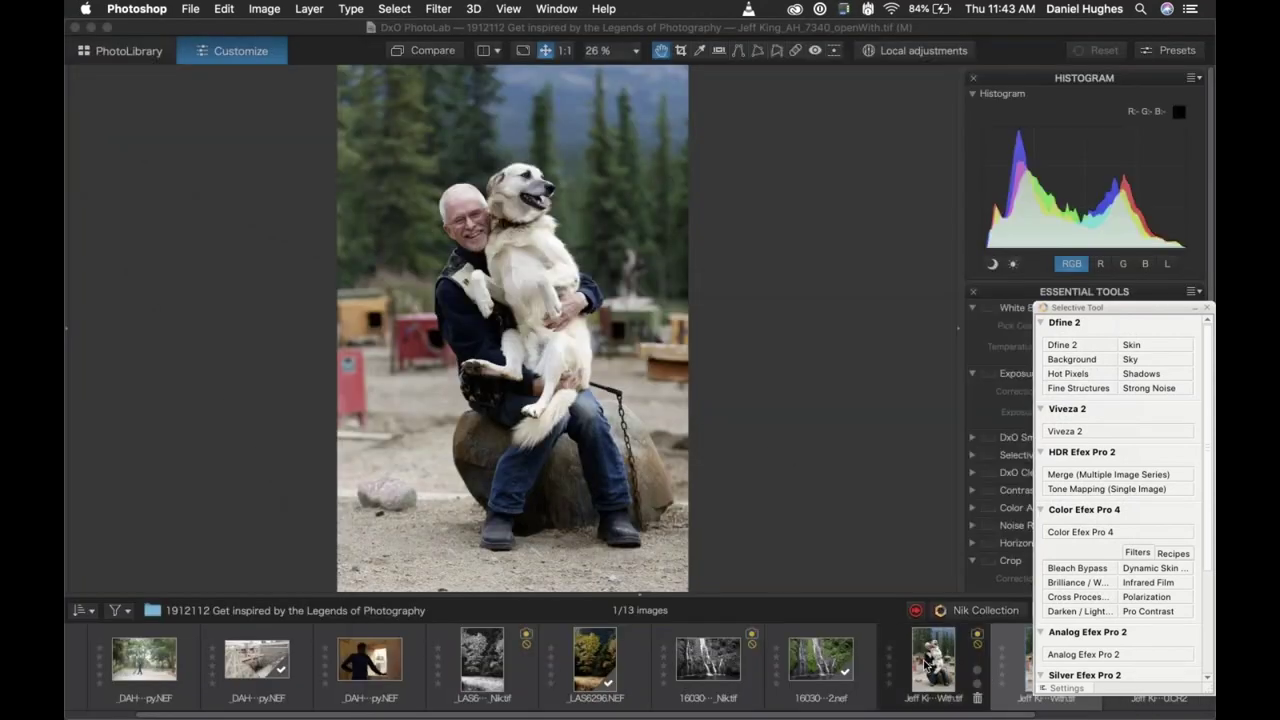
{"action": "right_click", "coordinate": [928, 663]}
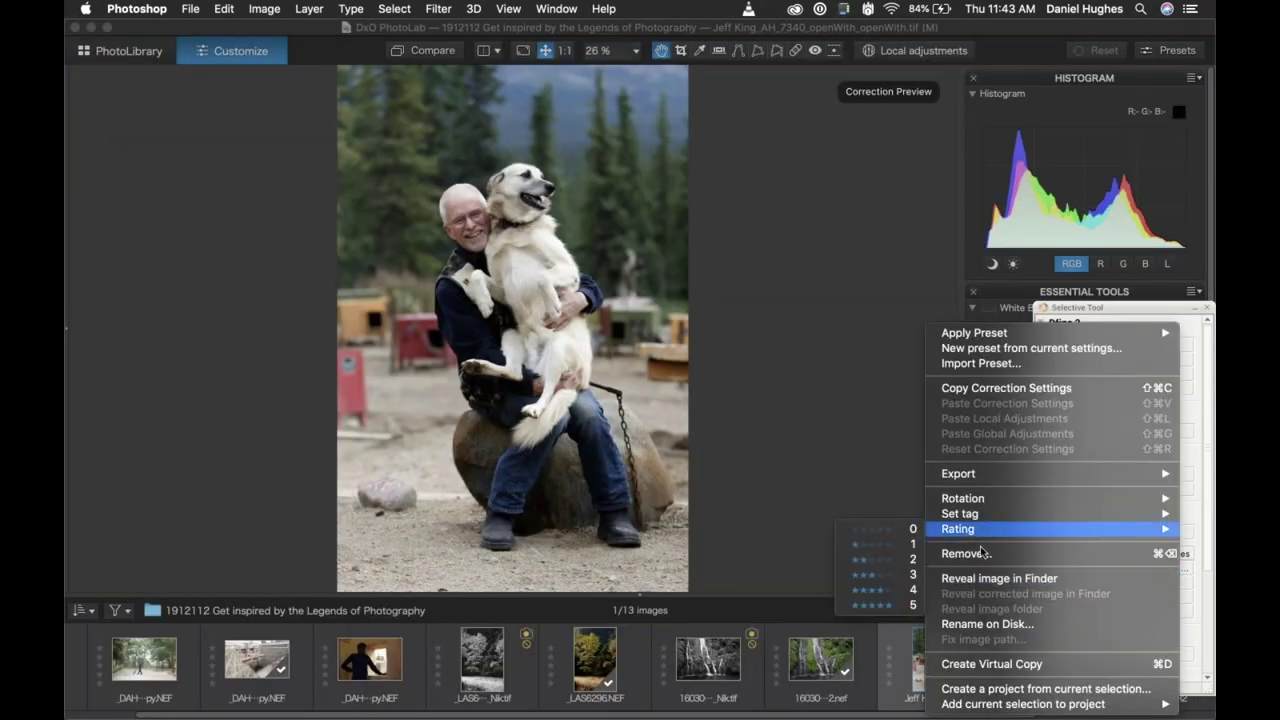
{"action": "left_click", "coordinate": [980, 579]}
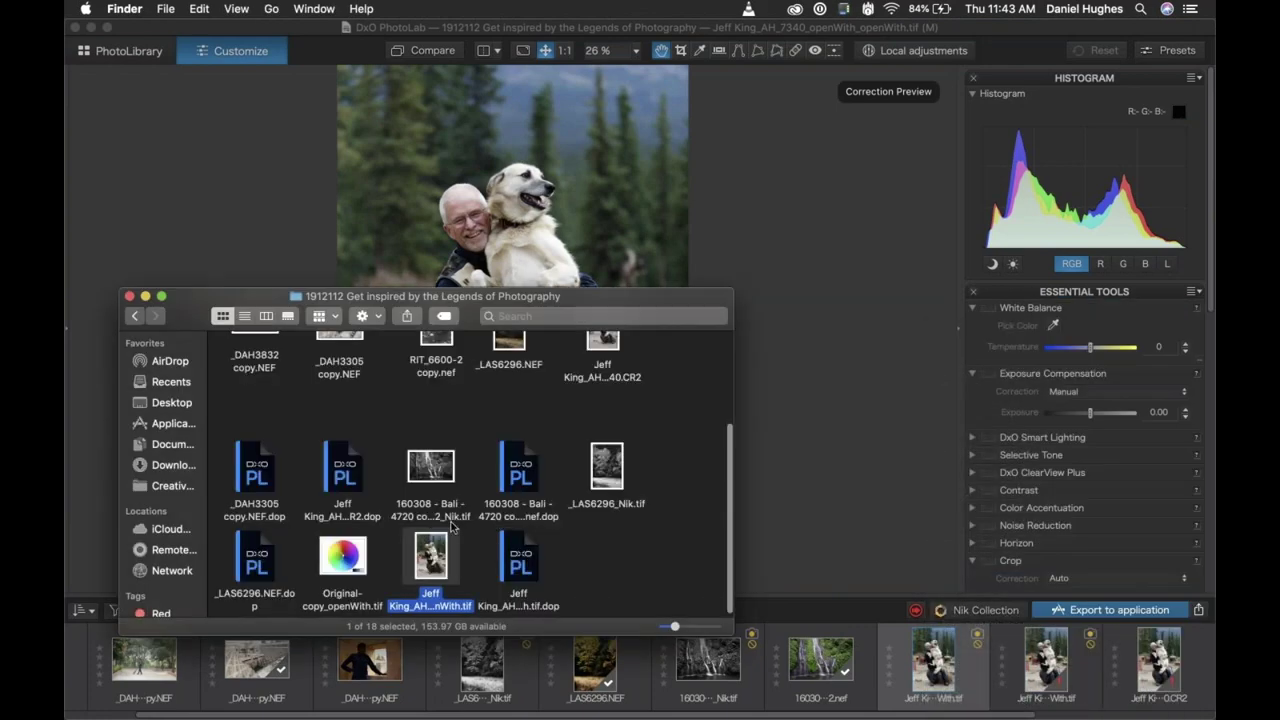
{"action": "left_click_drag", "start_coordinate": [428, 556], "coordinate": [128, 697]}
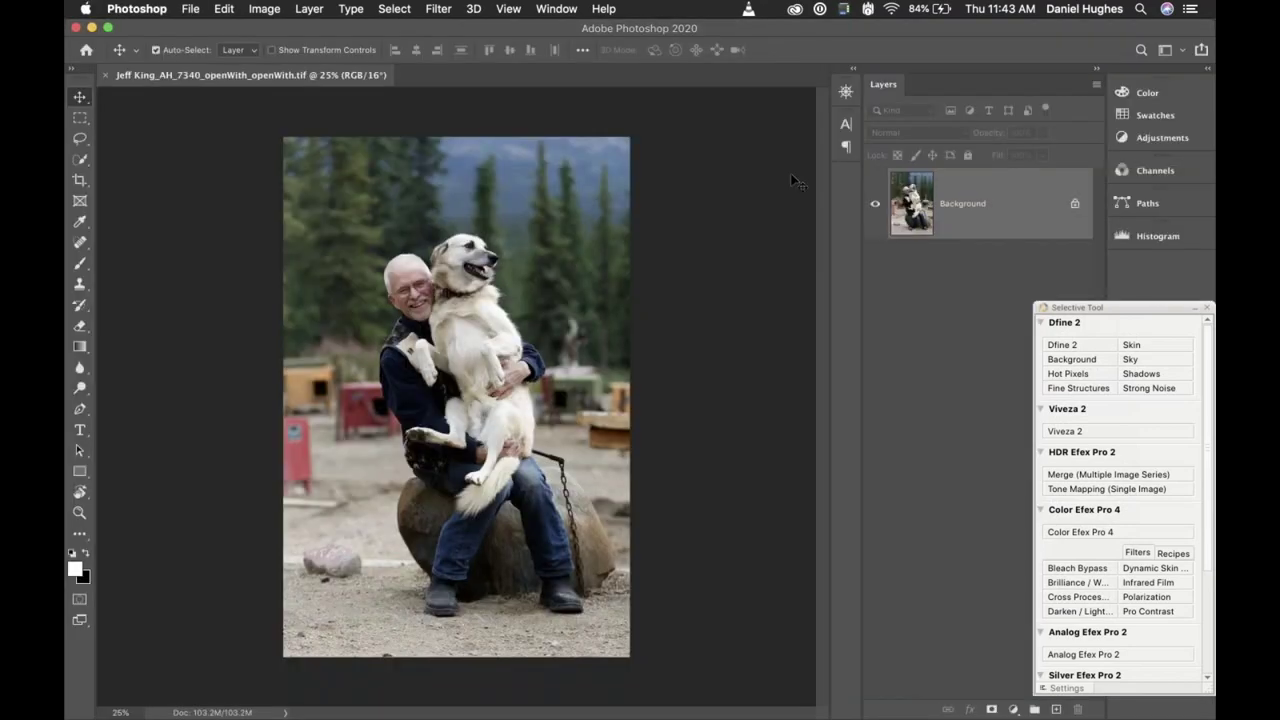
Collapse the Dfine 2 and Viveza 2 groups in the Nik Selective Tool, checking the photo at 100%.
{"action": "left_click_drag", "start_coordinate": [1127, 311], "coordinate": [913, 271]}
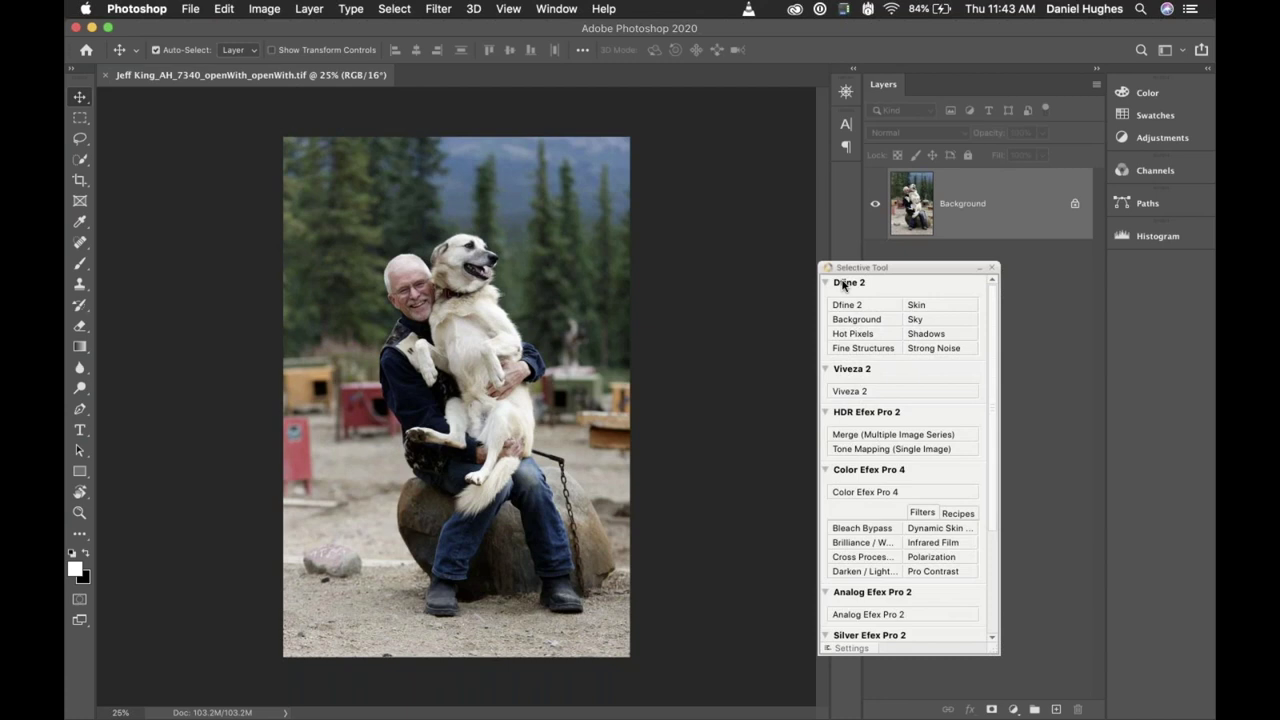
{"action": "left_click", "coordinate": [843, 285]}
{"action": "left_click", "coordinate": [853, 300]}
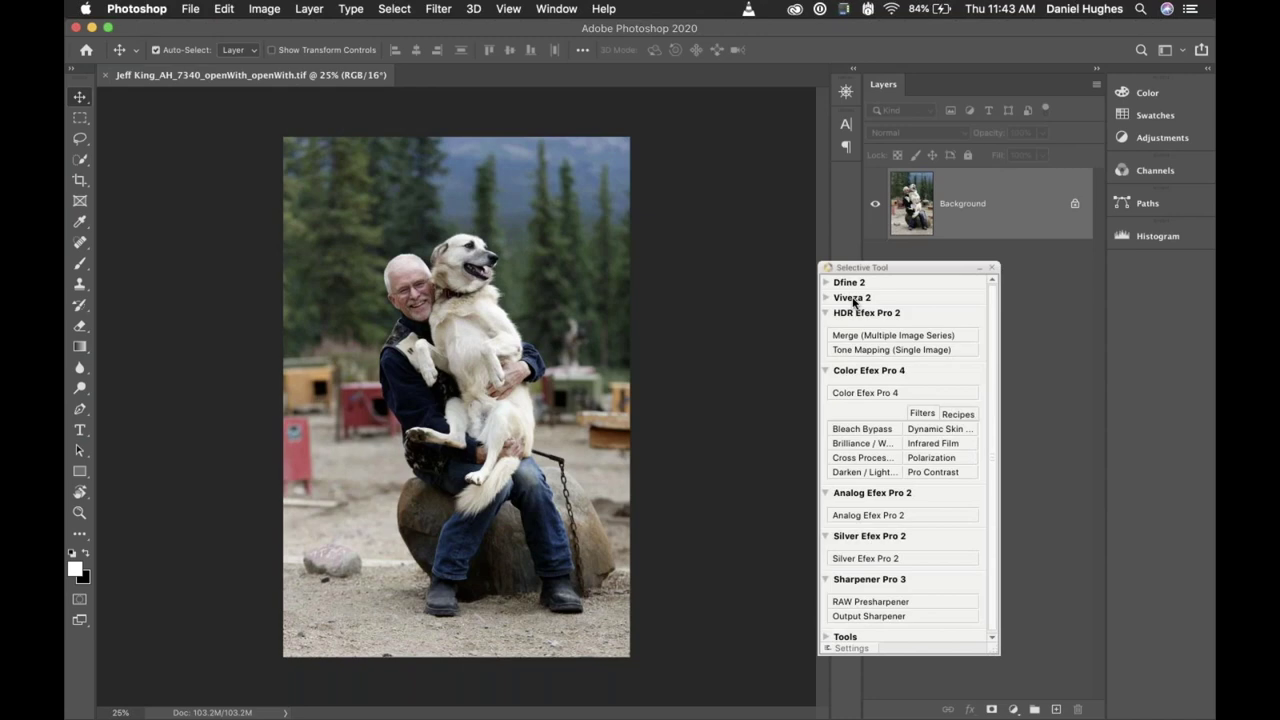
{"action": "key", "text": "super+1"}
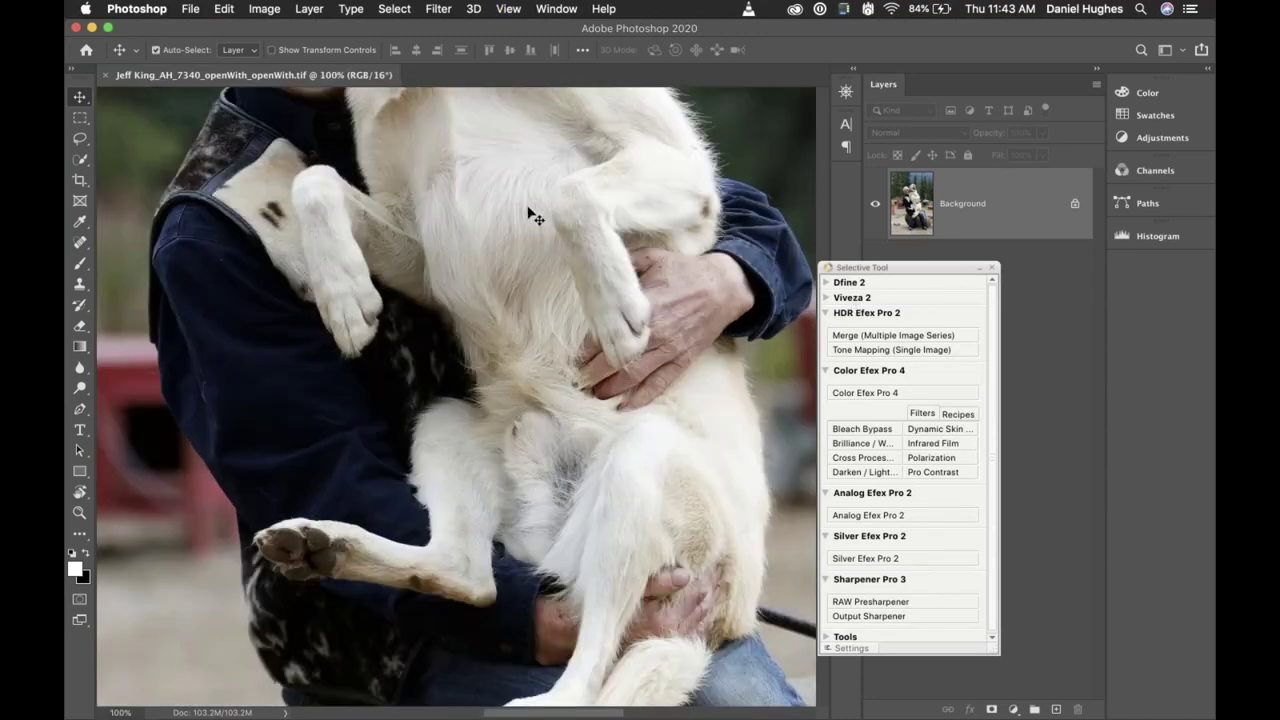
{"action": "left_click_drag", "start_coordinate": [414, 209], "coordinate": [494, 399]}
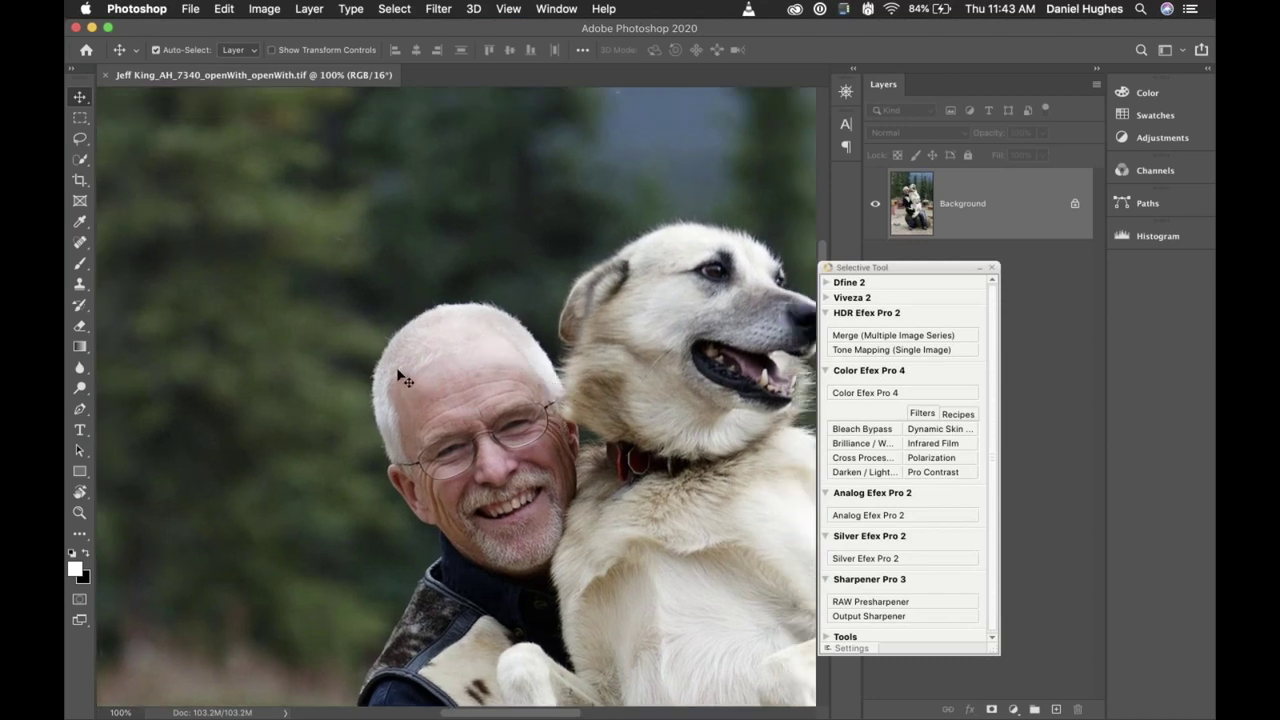
{"action": "key", "text": "super+0"}
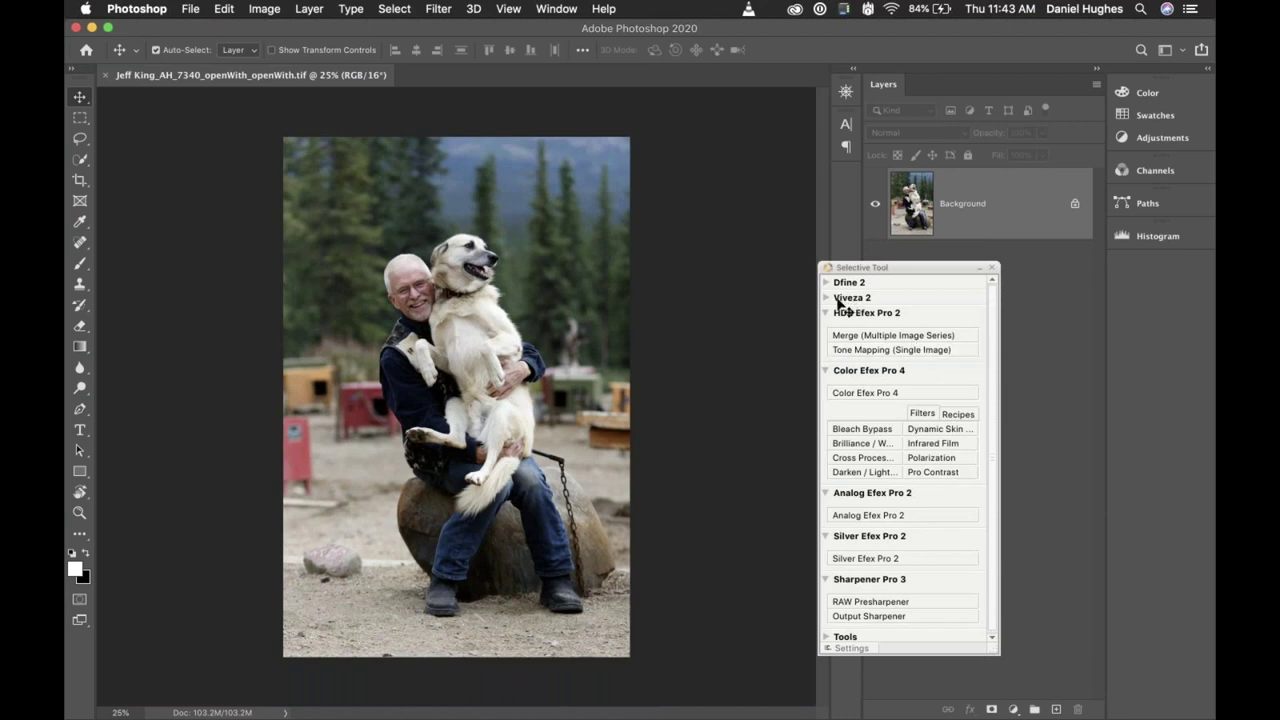
Collapse HDR Efex Pro 2, Color Efex Pro 4, Analog Efex Pro 2 and Sharpener Pro 3, placing the palette beside the photo.
{"action": "left_click", "coordinate": [851, 318]}
{"action": "left_click_drag", "start_coordinate": [864, 268], "coordinate": [745, 194]}
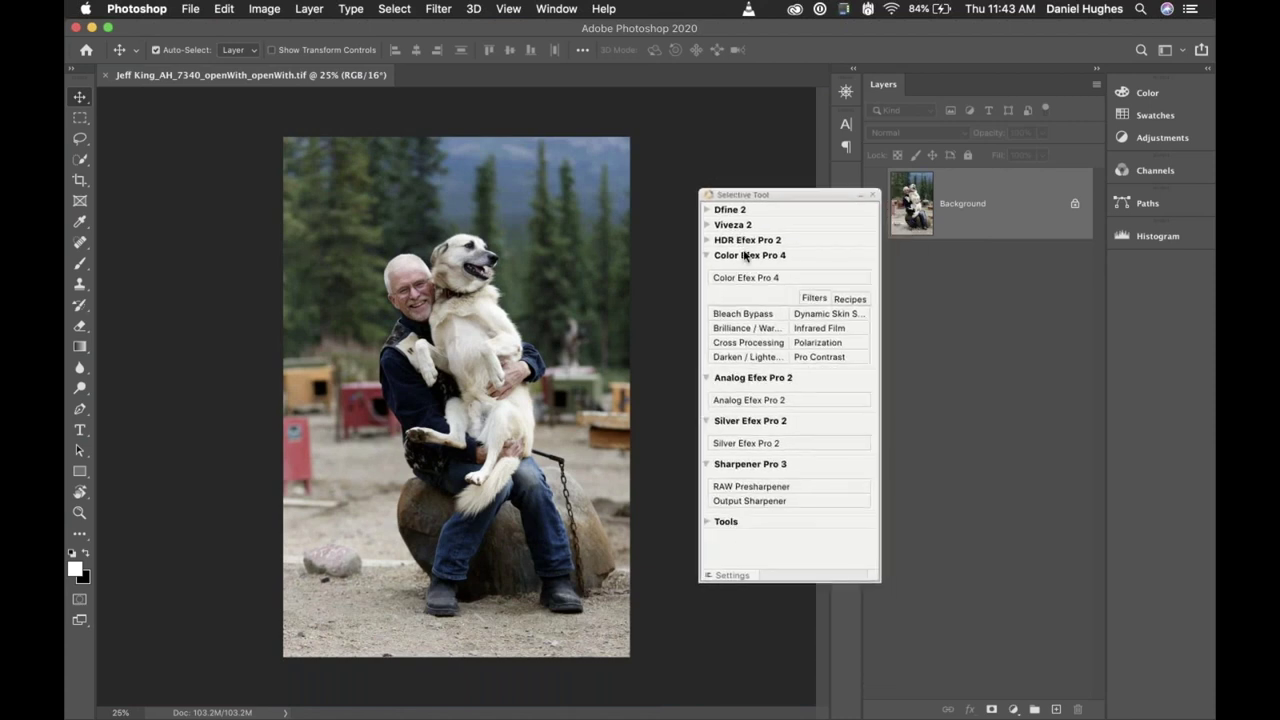
{"action": "left_click", "coordinate": [745, 257]}
{"action": "left_click", "coordinate": [744, 271]}
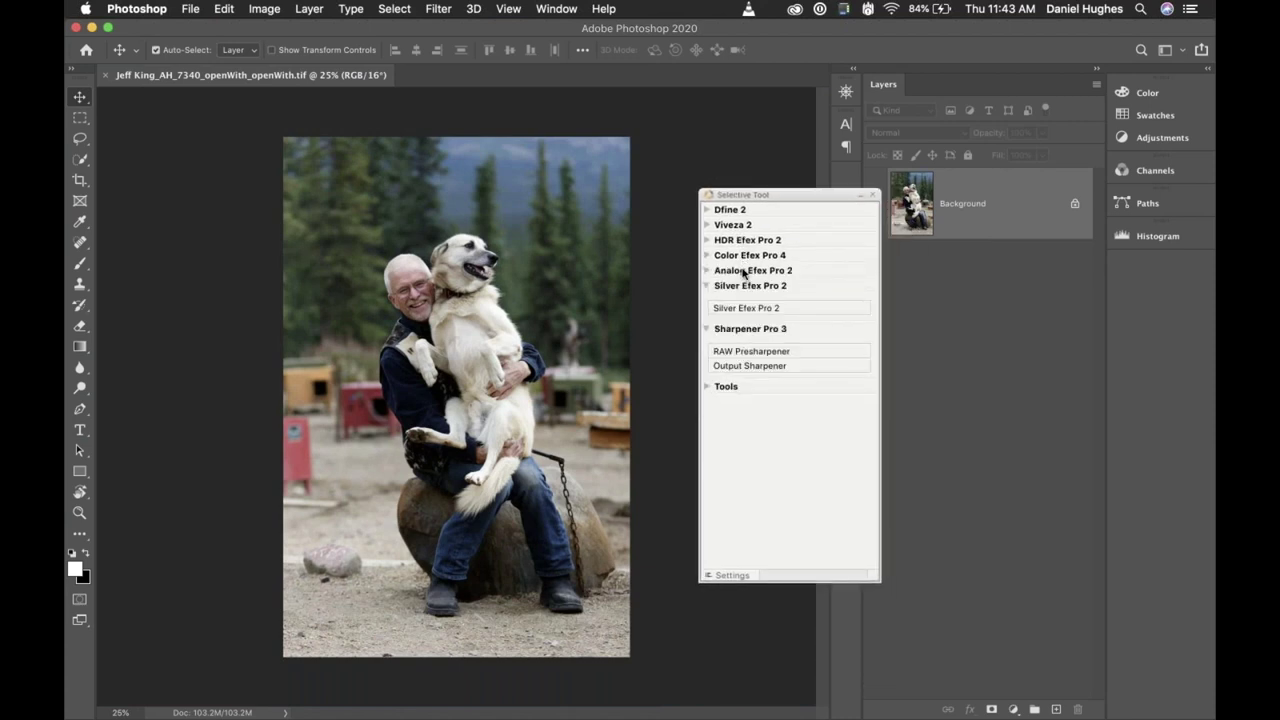
{"action": "left_click", "coordinate": [743, 330]}
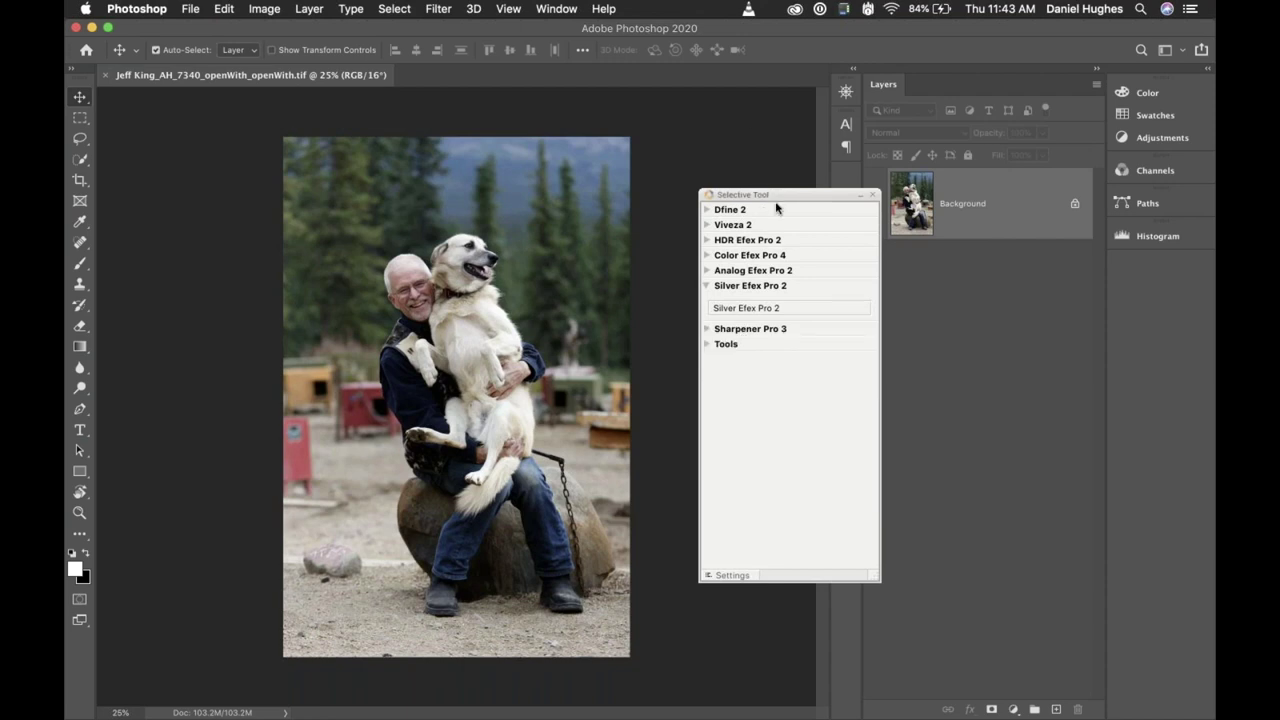
{"action": "left_click_drag", "start_coordinate": [750, 186], "coordinate": [777, 263]}
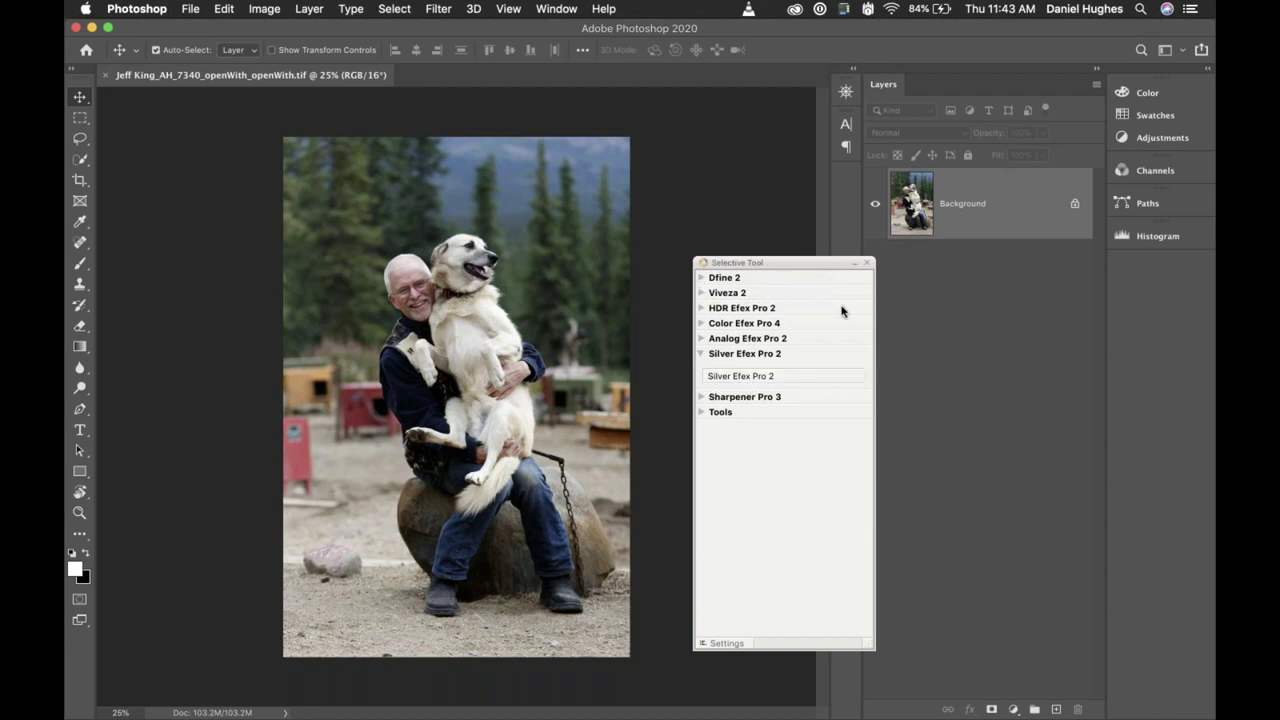
Launch Silver Efex Pro 2 from Filter > Nik Collection on the man-and-dog photo.
{"action": "left_click", "coordinate": [396, 8]}
{"action": "mouse_move", "coordinate": [440, 9]}
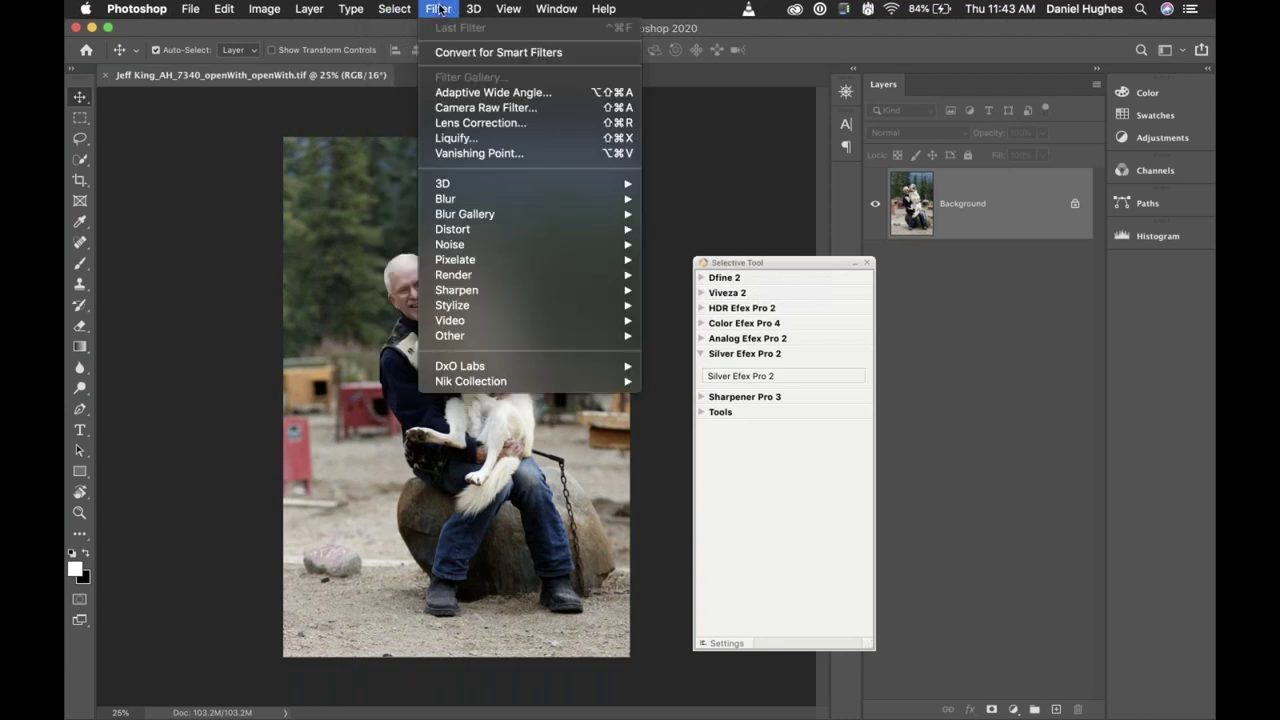
{"action": "mouse_move", "coordinate": [474, 384]}
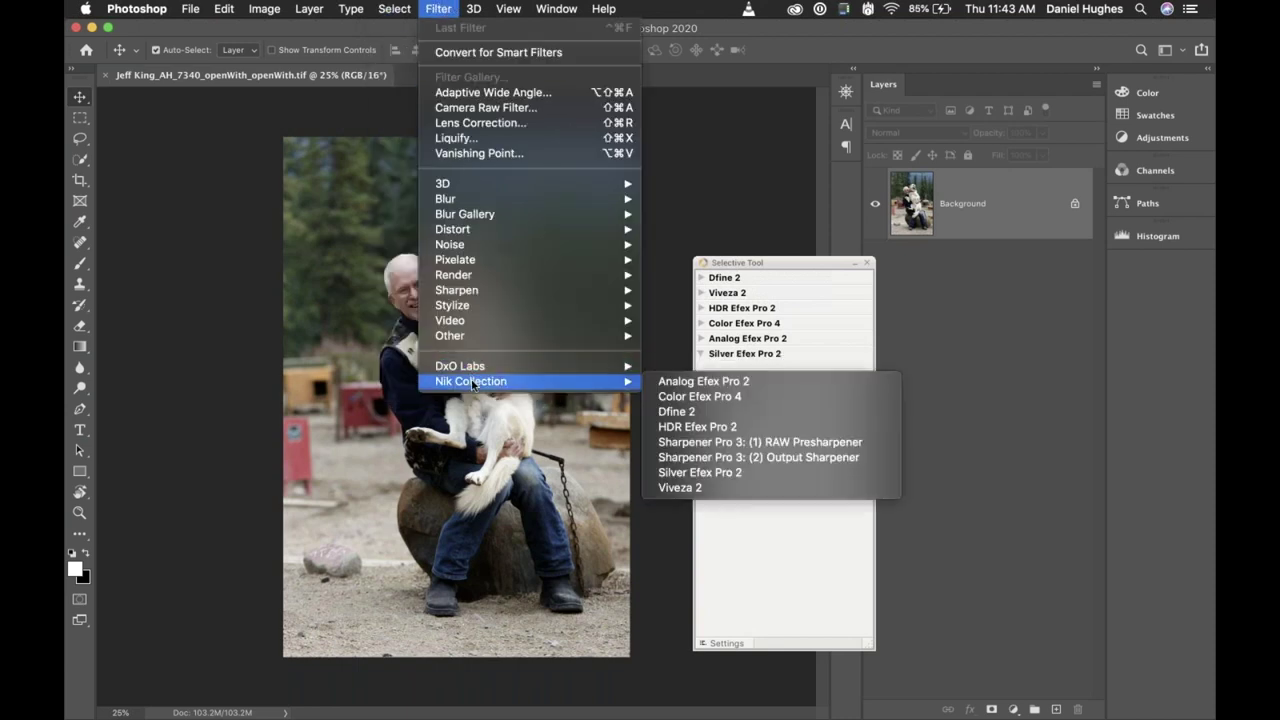
{"action": "left_click", "coordinate": [705, 476]}
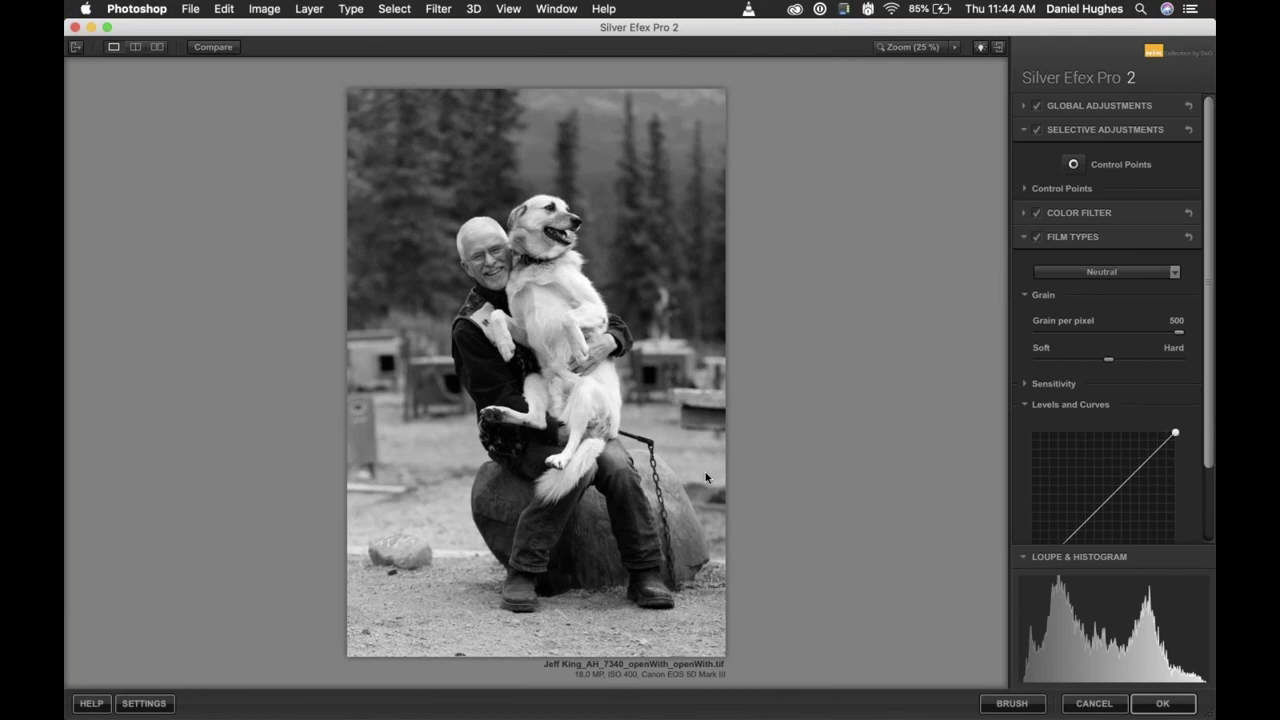
Apply the Kodak P3200 TMAX Pro film type.
{"action": "left_click", "coordinate": [1148, 274]}
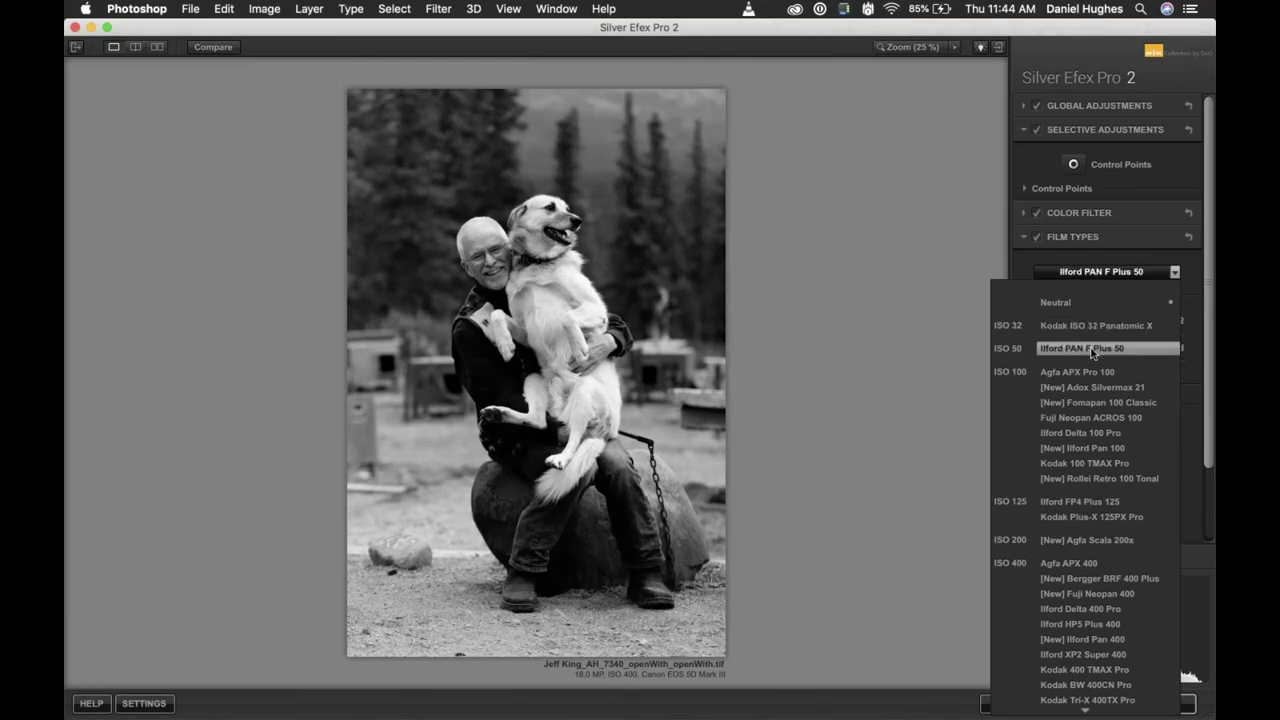
{"action": "scroll", "coordinate": [1090, 645], "scroll_direction": "down", "scroll_amount": 8}
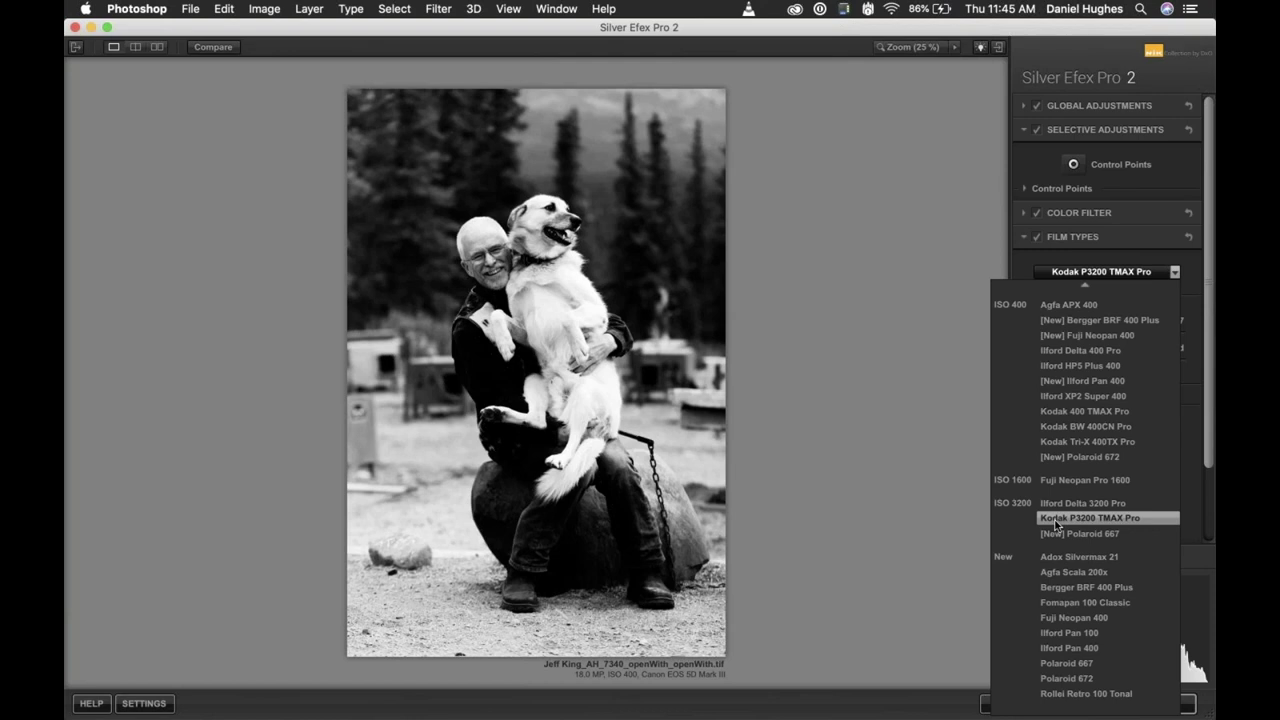
{"action": "left_click", "coordinate": [1055, 521]}
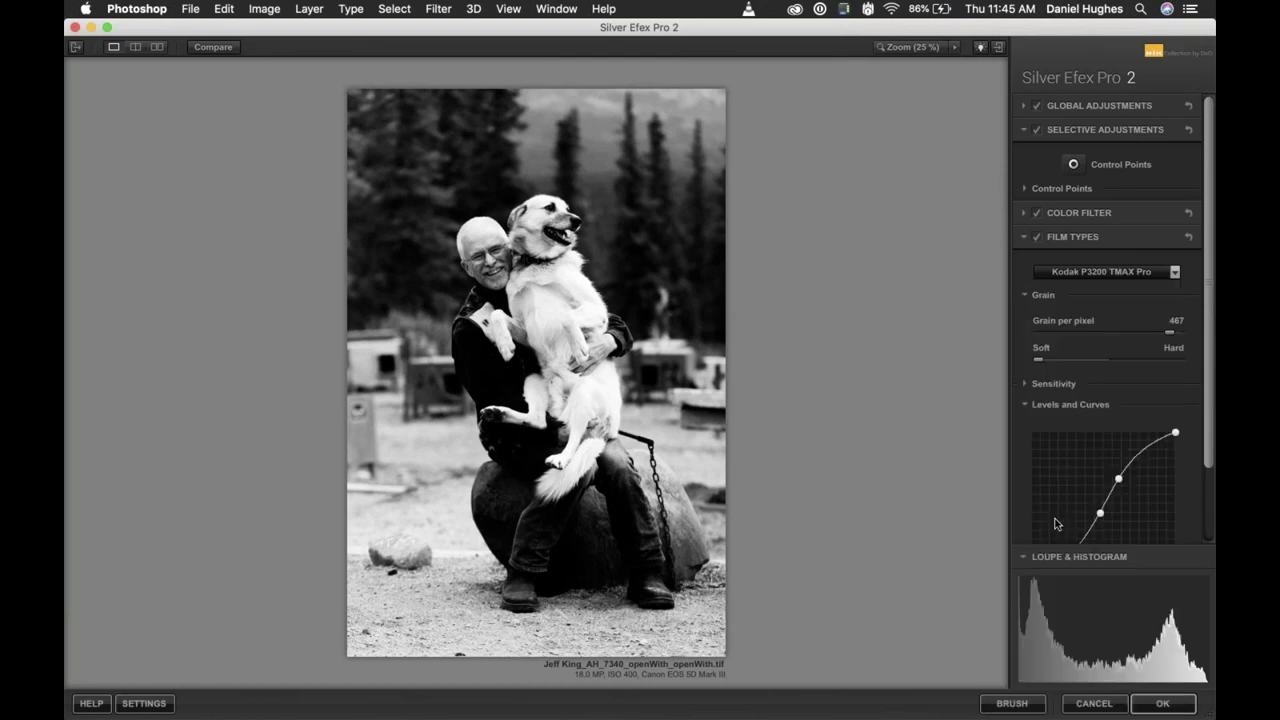
Inspect the grain at 100% and set grain per pixel to 435.
{"action": "left_click", "coordinate": [513, 422]}
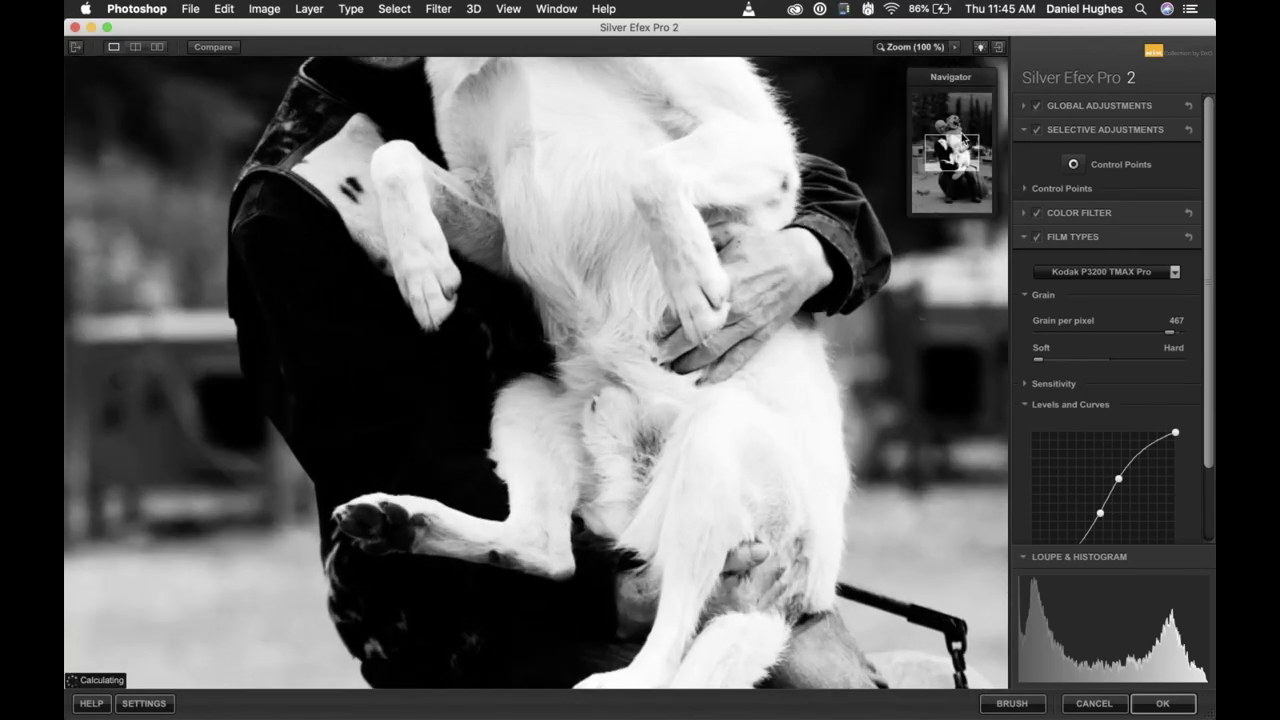
{"action": "mouse_move", "coordinate": [963, 140]}
{"action": "left_mouse_down"}
{"action": "mouse_move", "coordinate": [973, 122]}
{"action": "mouse_move", "coordinate": [947, 126]}
{"action": "left_mouse_up"}
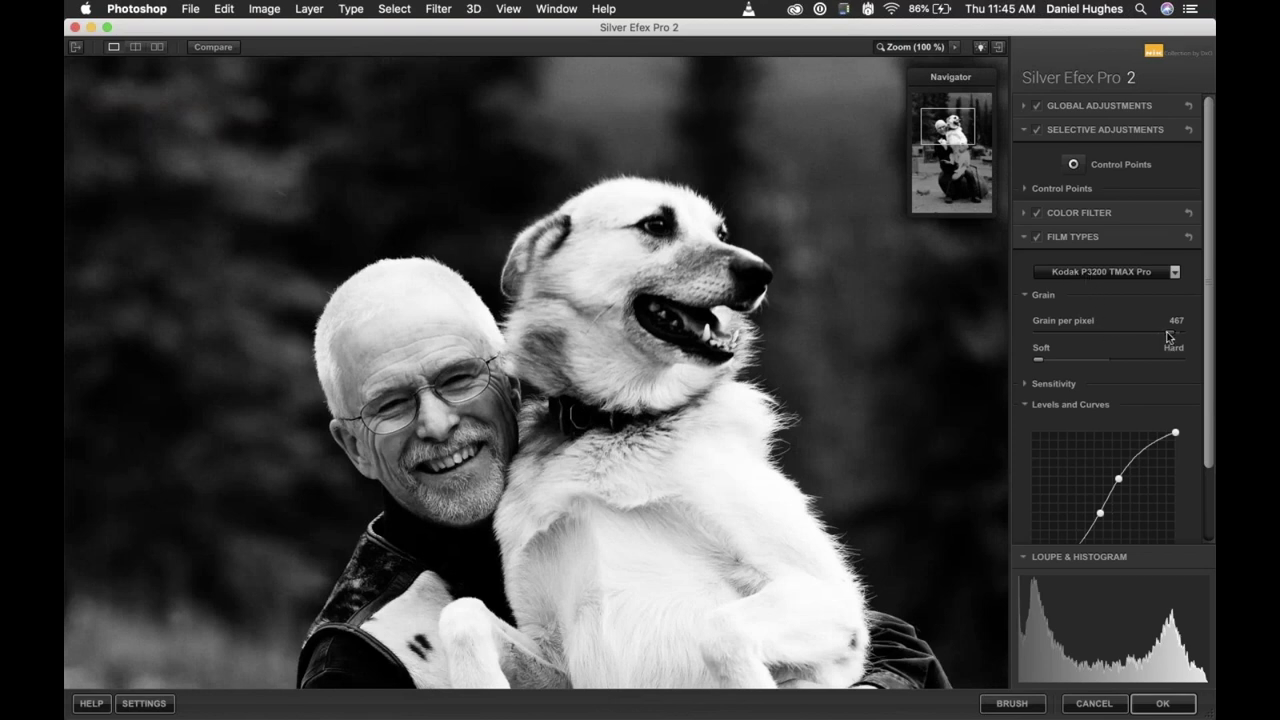
{"action": "left_click_drag", "start_coordinate": [1167, 336], "coordinate": [1043, 348]}
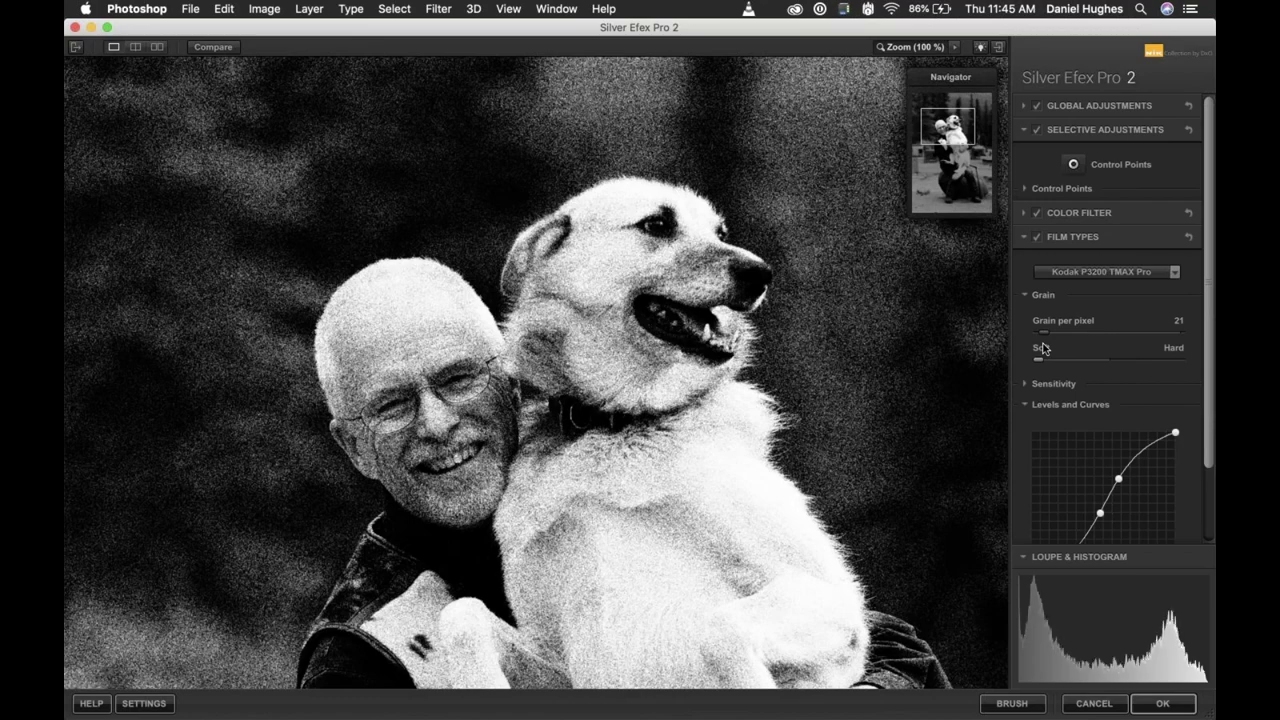
{"action": "left_click_drag", "start_coordinate": [1043, 348], "coordinate": [1053, 340]}
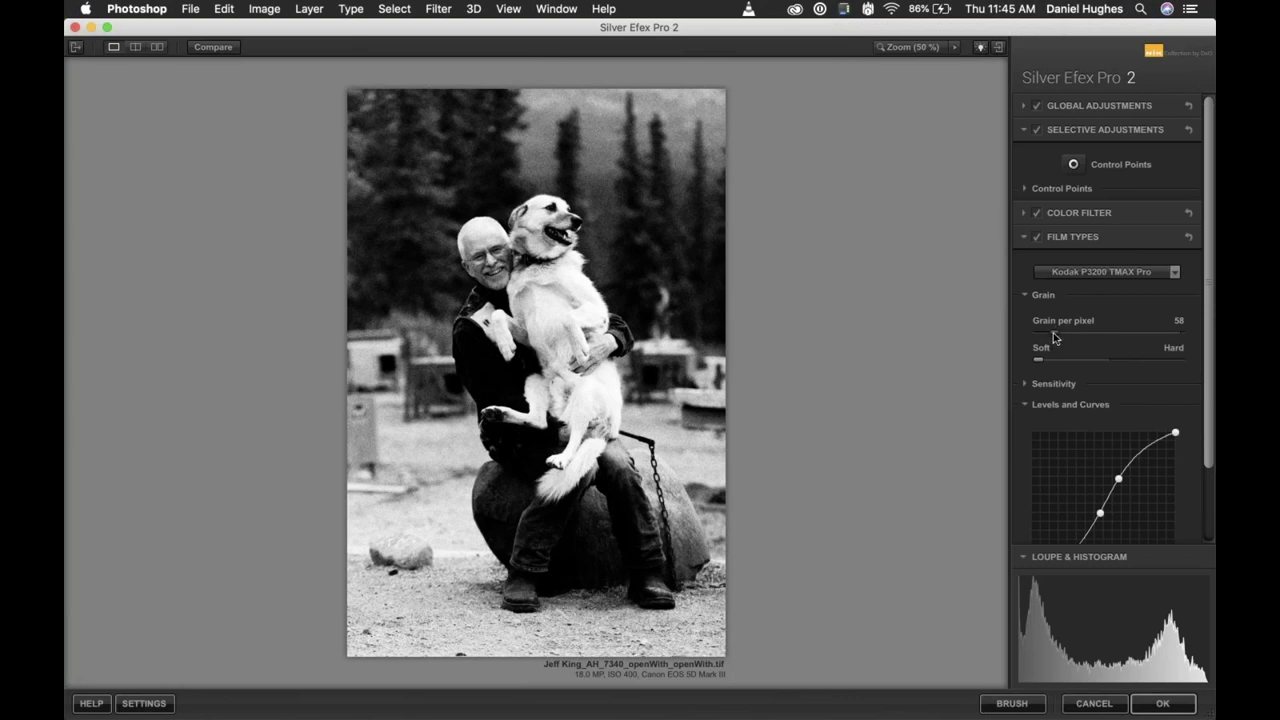
{"action": "left_click_drag", "start_coordinate": [1052, 338], "coordinate": [1044, 340]}
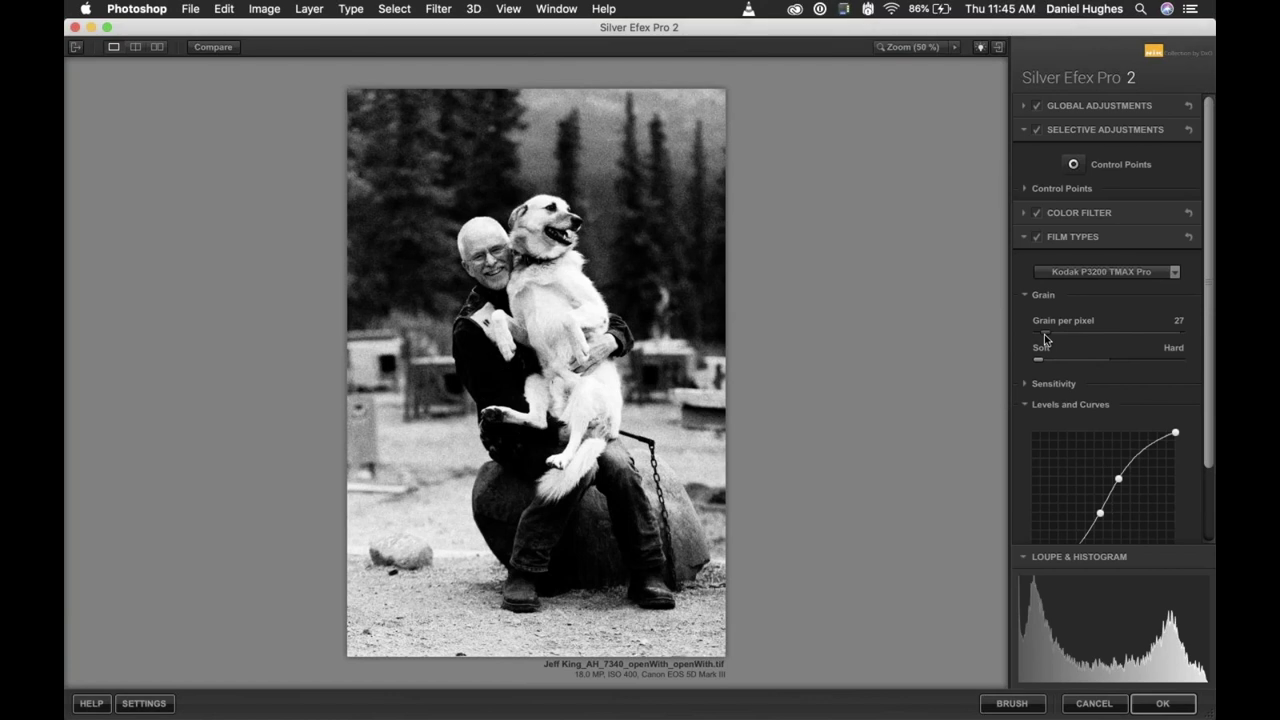
{"action": "left_click_drag", "start_coordinate": [1044, 340], "coordinate": [1159, 337]}
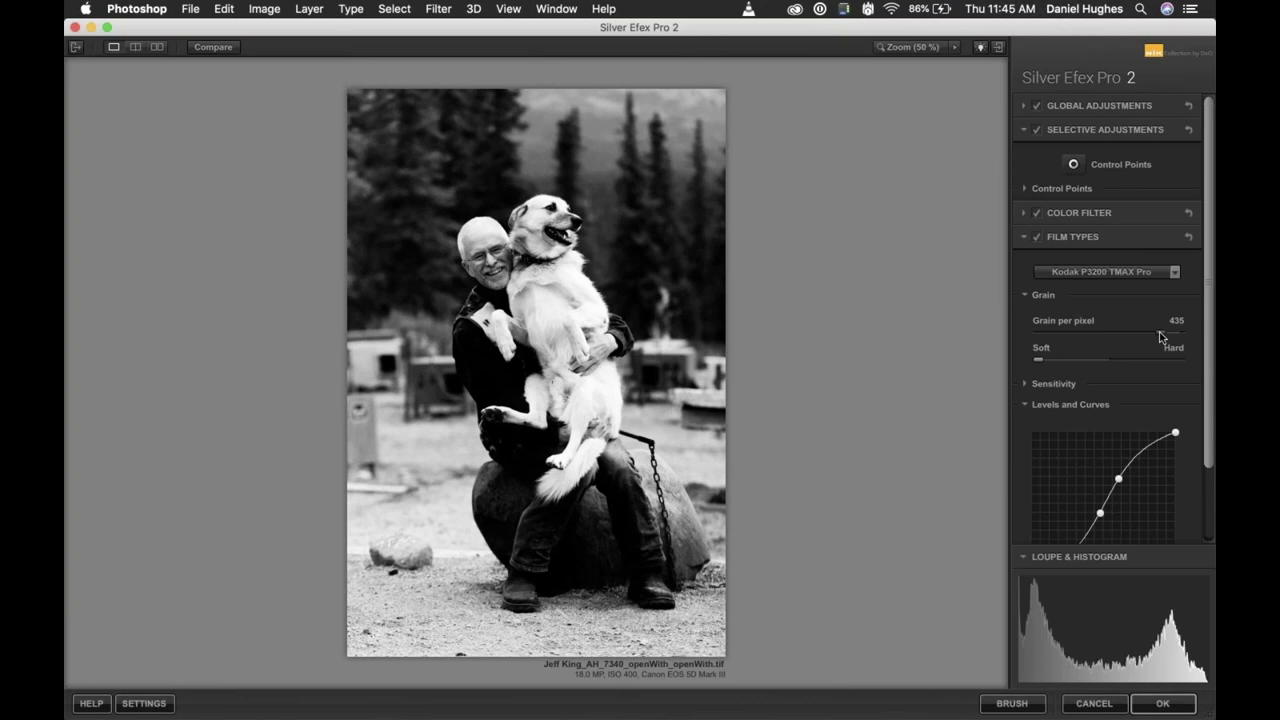
Switch the film type to [New] Bergger BRF 400 Plus, collapse Levels and Curves, and compare with the original.
{"action": "left_click", "coordinate": [1146, 276]}
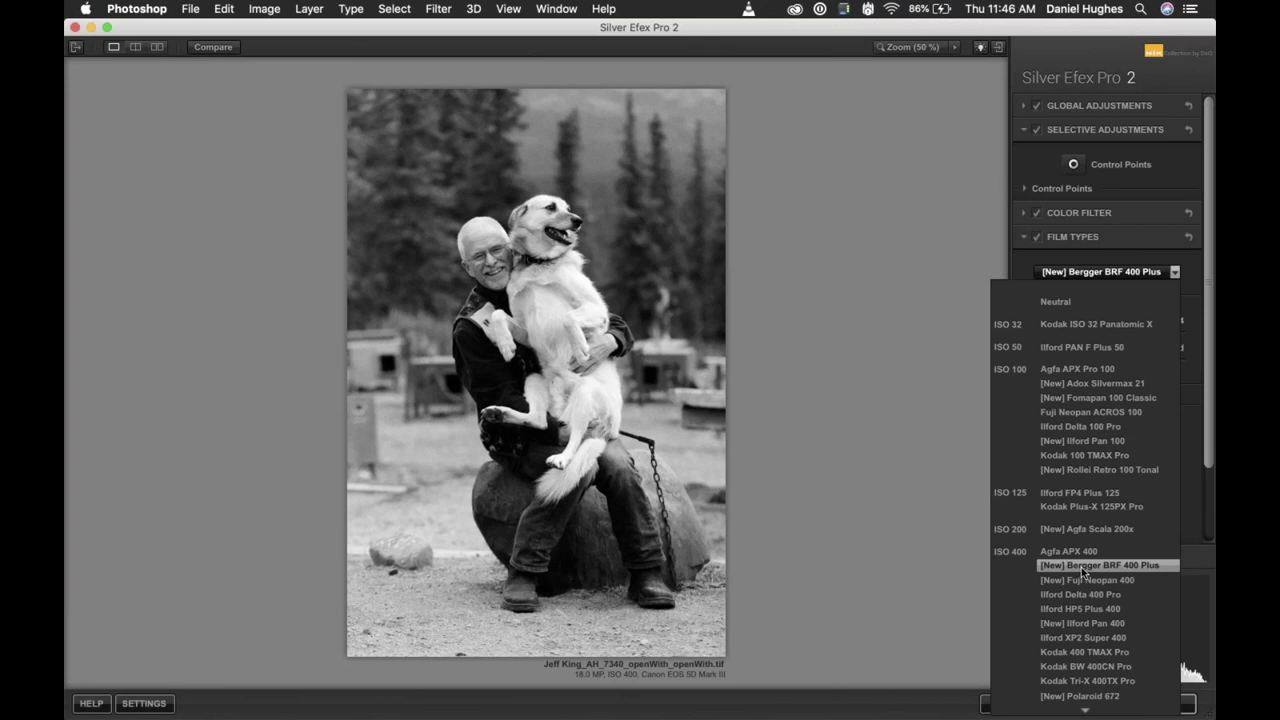
{"action": "left_click", "coordinate": [1081, 567]}
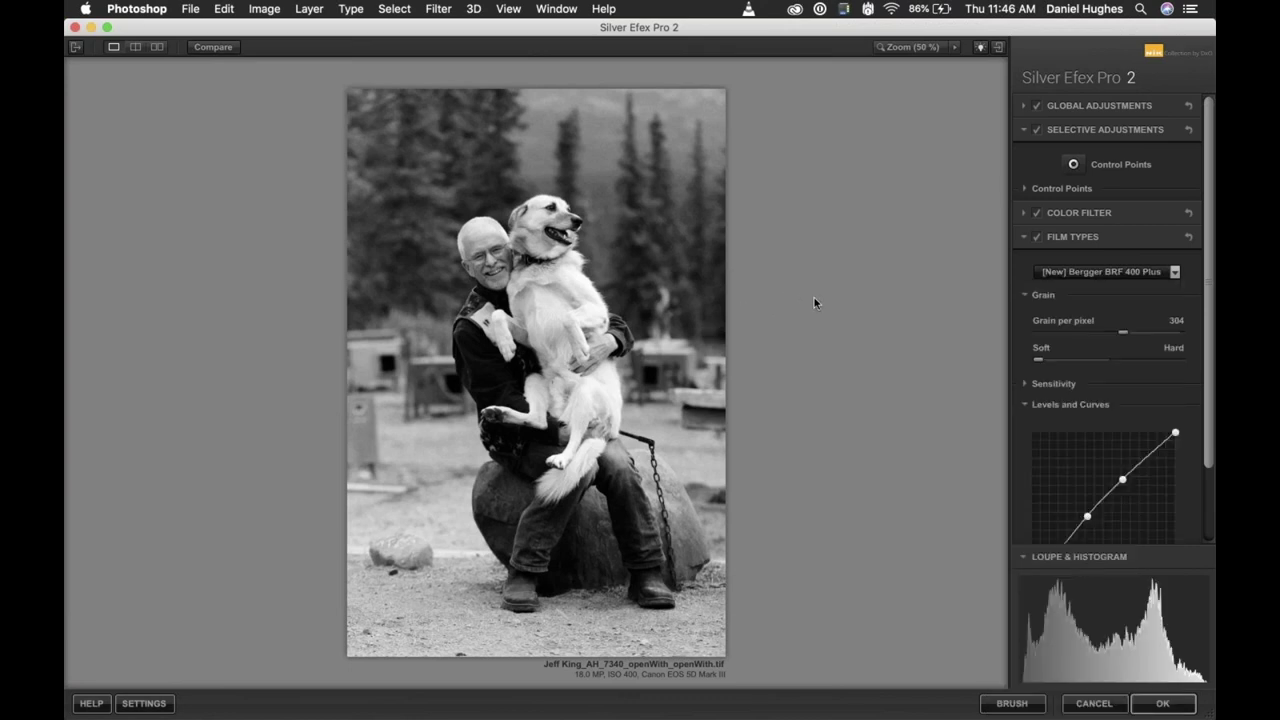
{"action": "left_click", "coordinate": [1052, 404]}
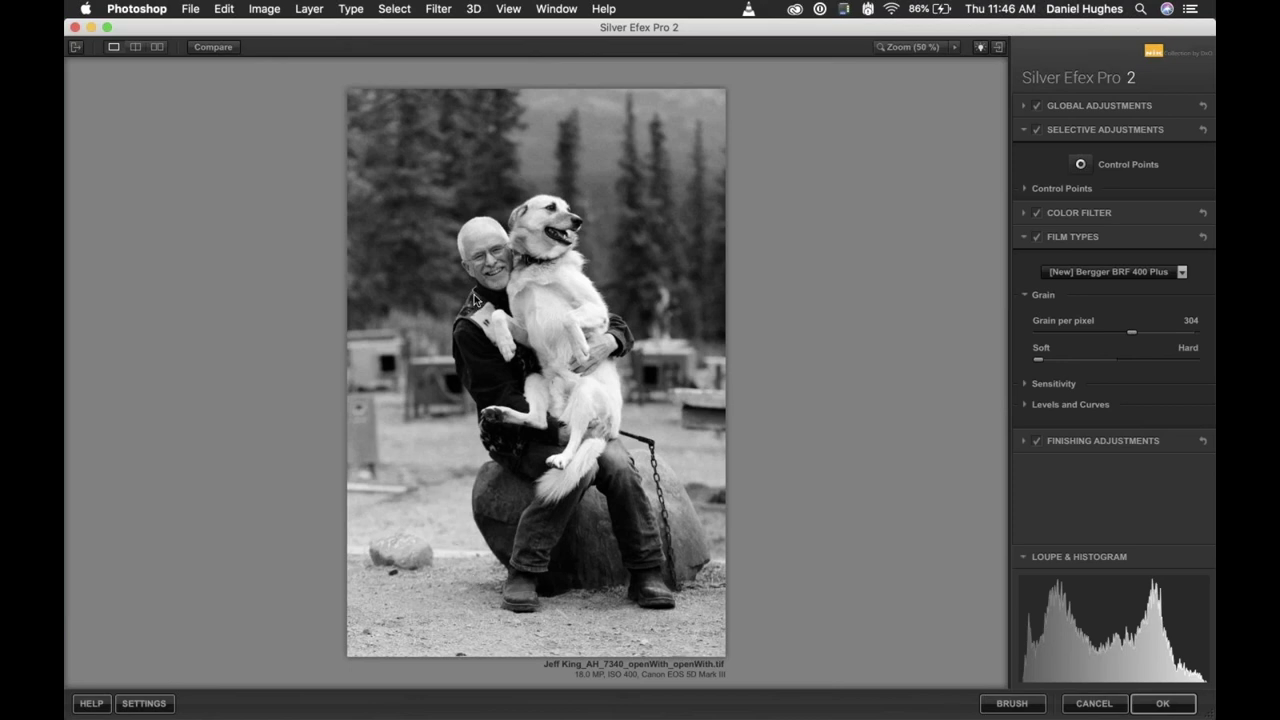
{"action": "left_click", "coordinate": [211, 47]}
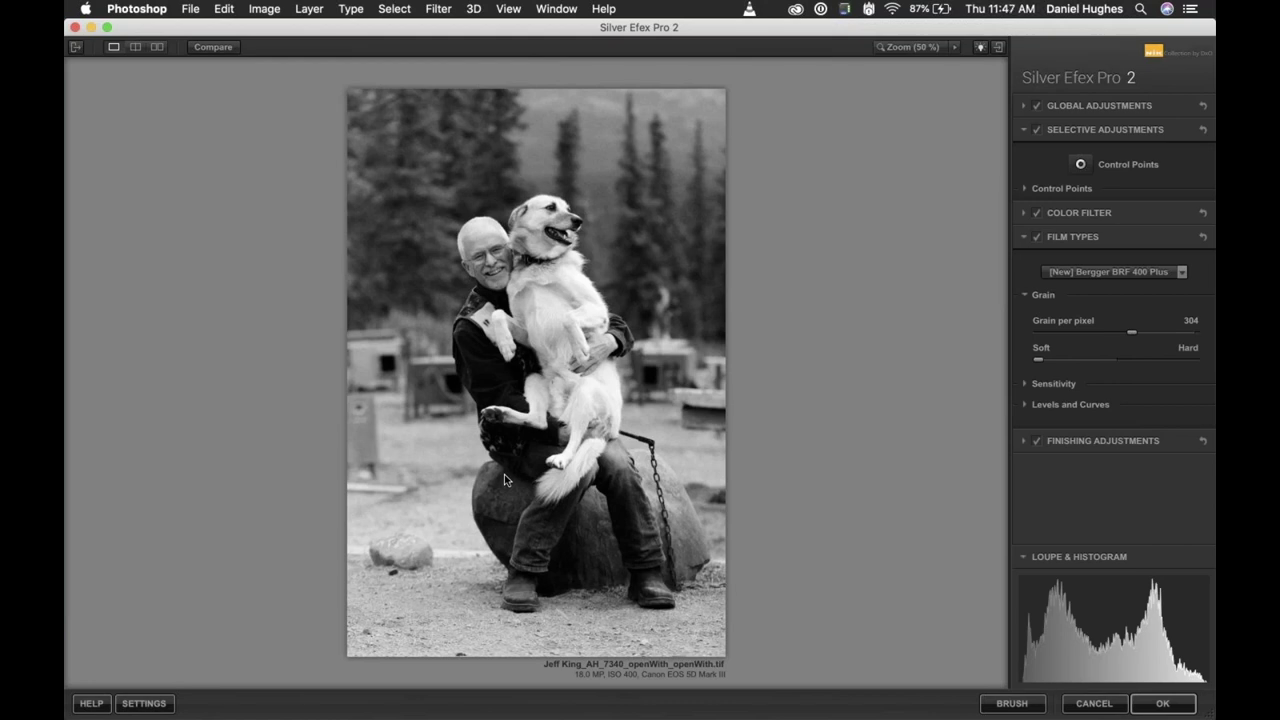
Reshape the Levels and Curves tone curve with new points, then delete the extra upper point.
{"action": "left_click", "coordinate": [1025, 407]}
{"action": "scroll", "coordinate": [1055, 405], "scroll_direction": "down", "scroll_amount": 2}
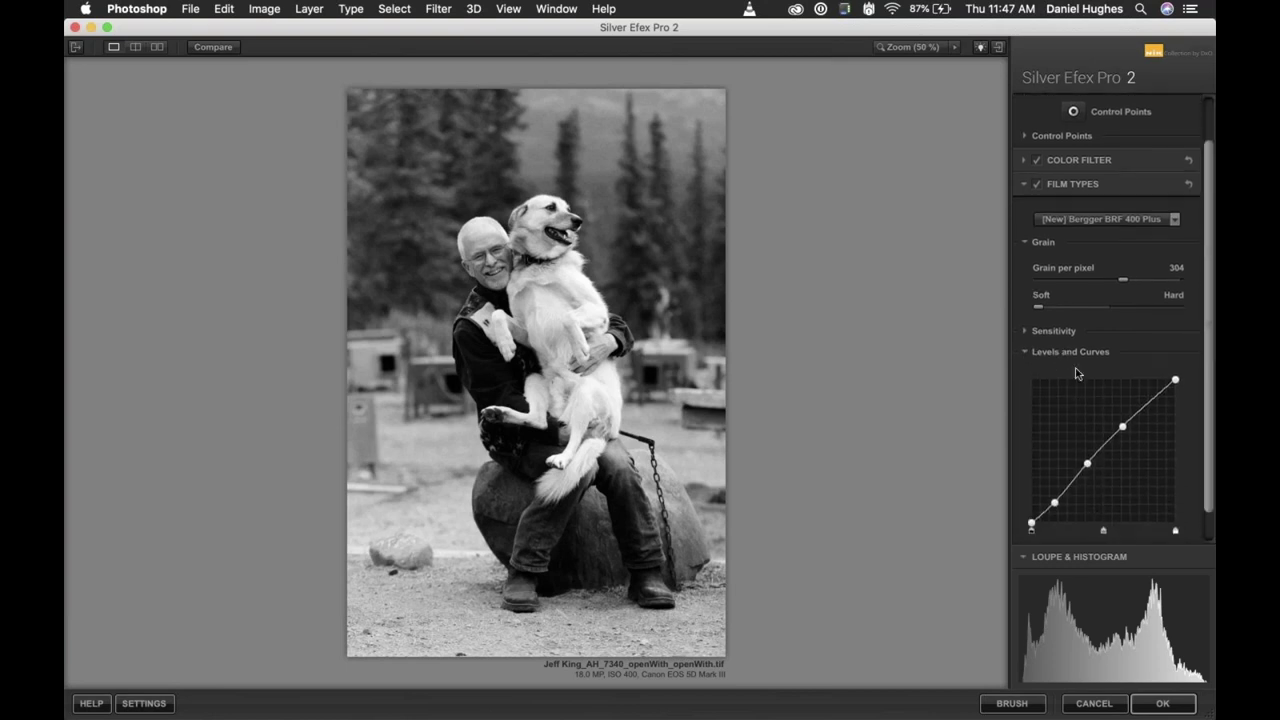
{"action": "left_click_drag", "start_coordinate": [1122, 430], "coordinate": [1123, 423]}
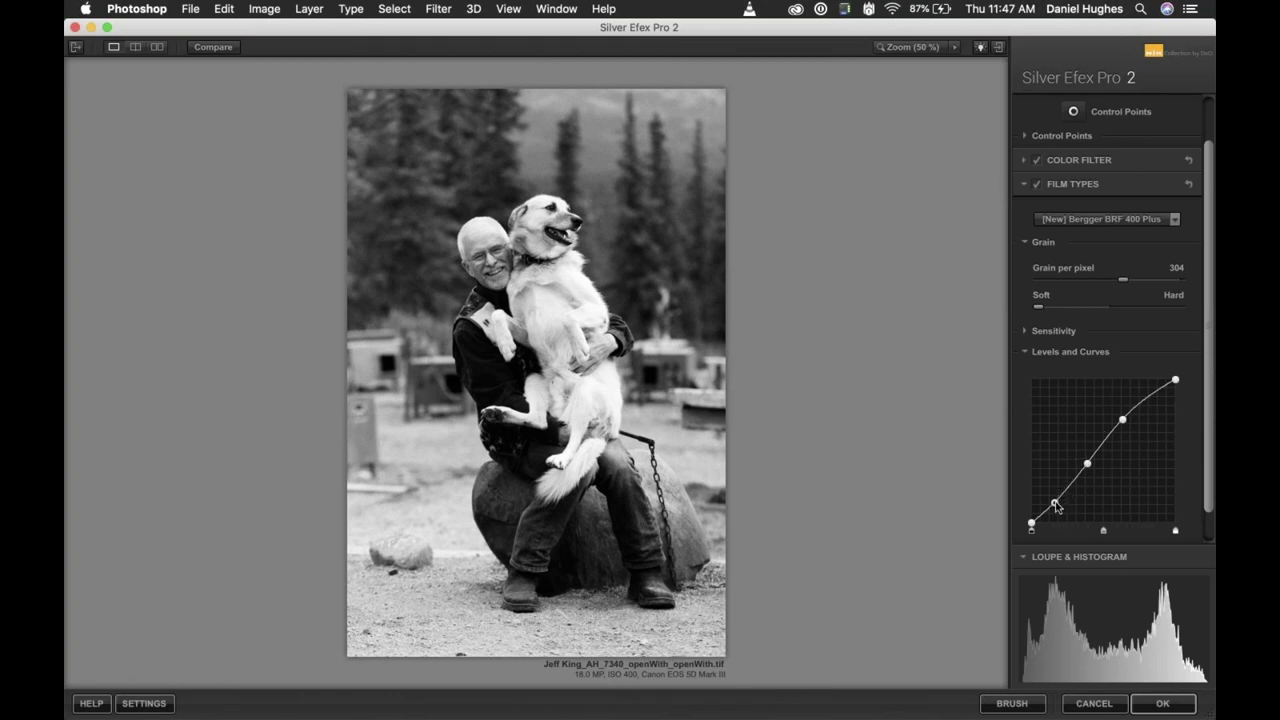
{"action": "left_click", "coordinate": [1042, 516]}
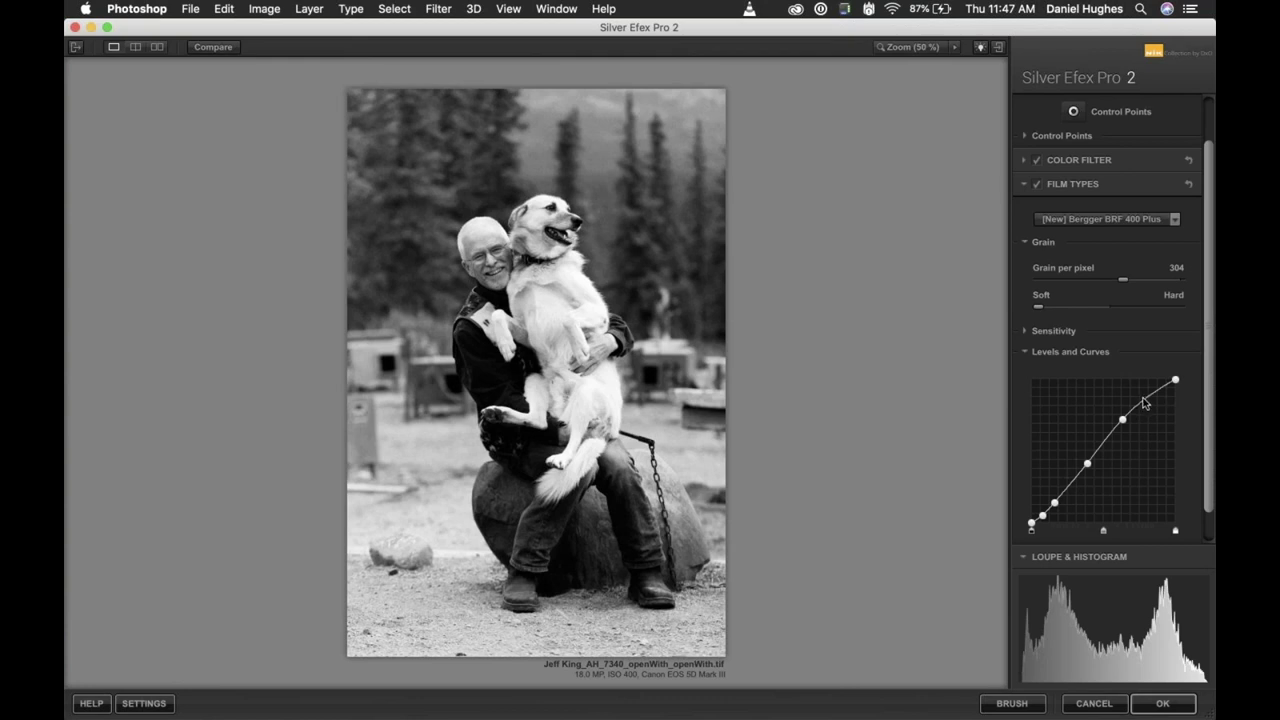
{"action": "left_click", "coordinate": [1145, 400]}
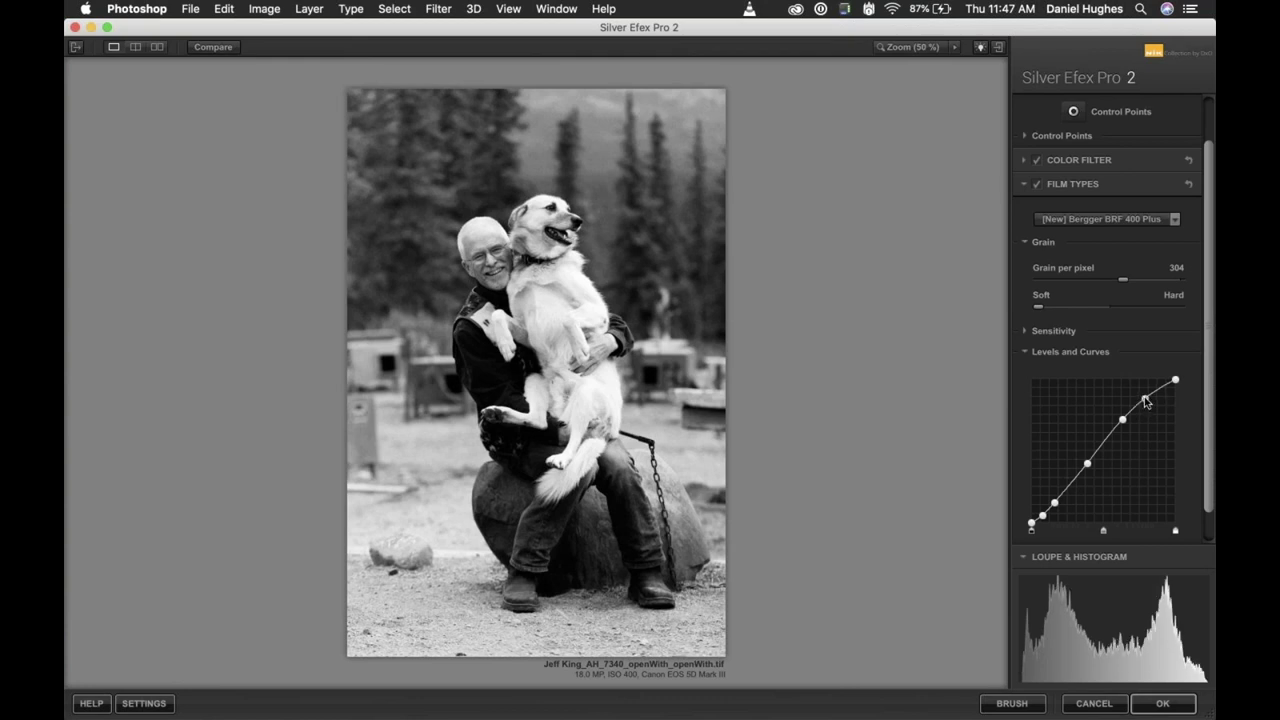
{"action": "left_click_drag", "start_coordinate": [1145, 400], "coordinate": [1162, 434]}
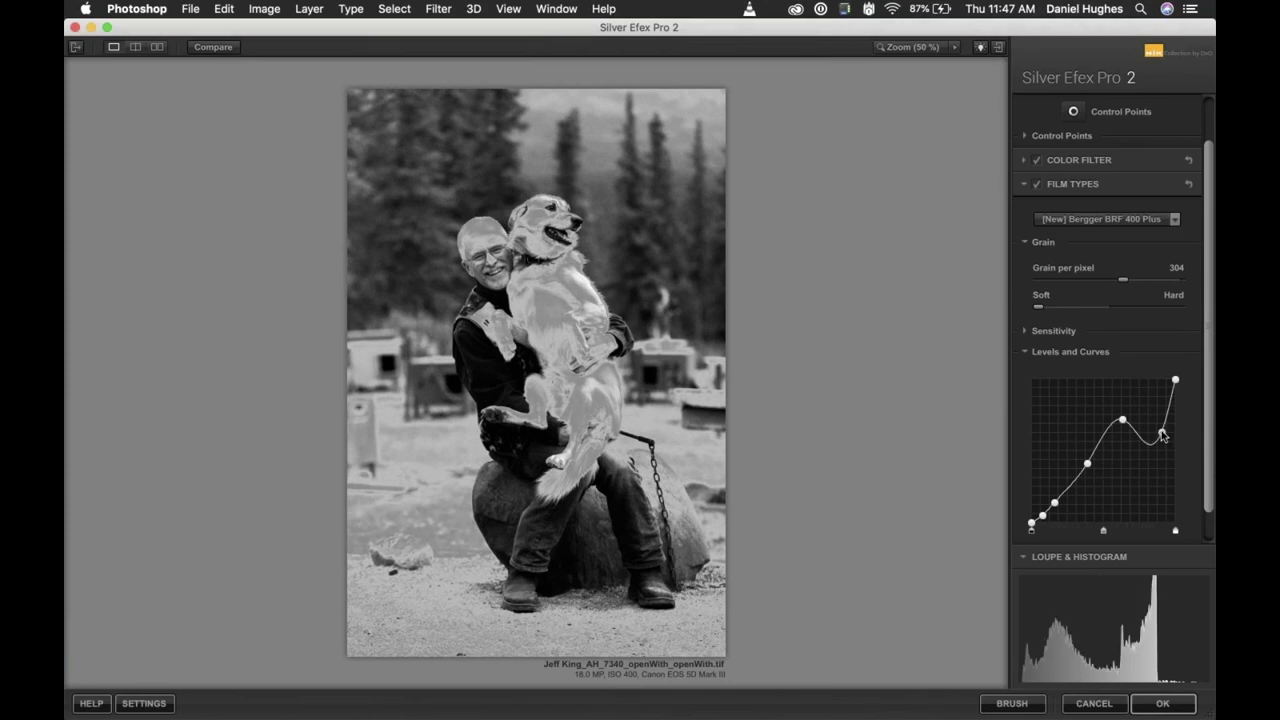
{"action": "left_click_drag", "start_coordinate": [1162, 434], "coordinate": [1155, 415]}
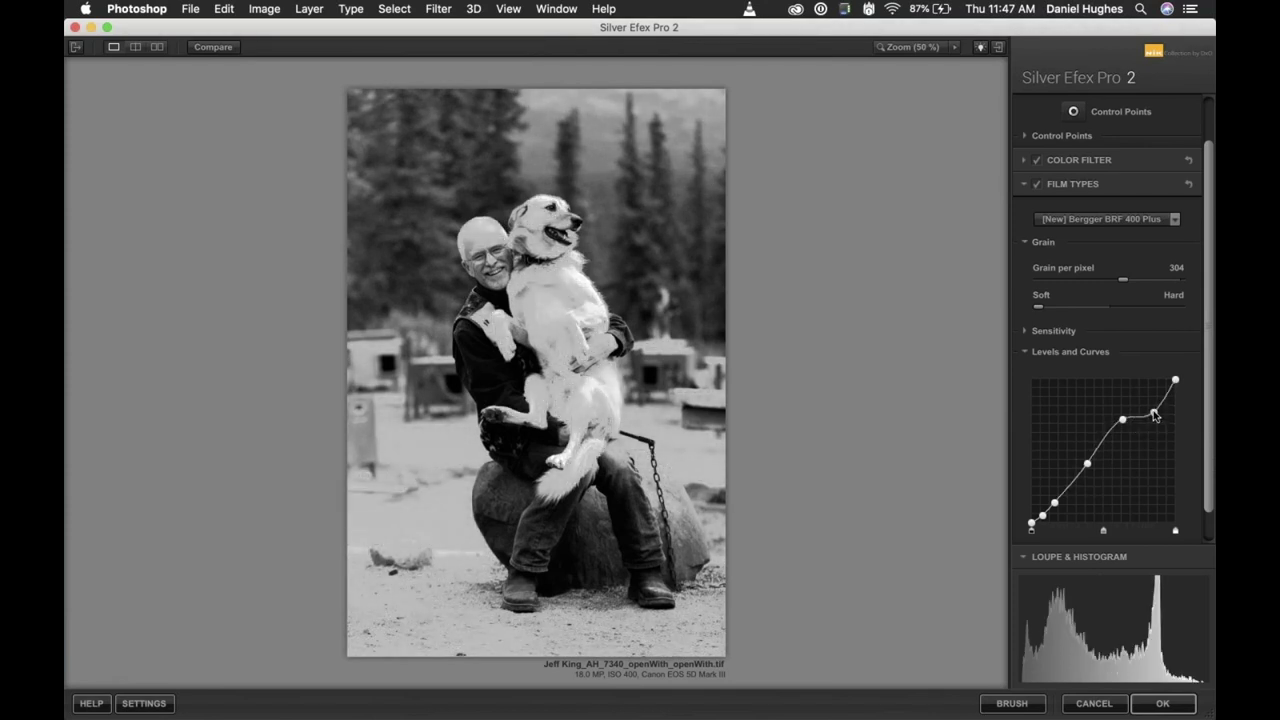
{"action": "double_click", "coordinate": [1155, 415]}
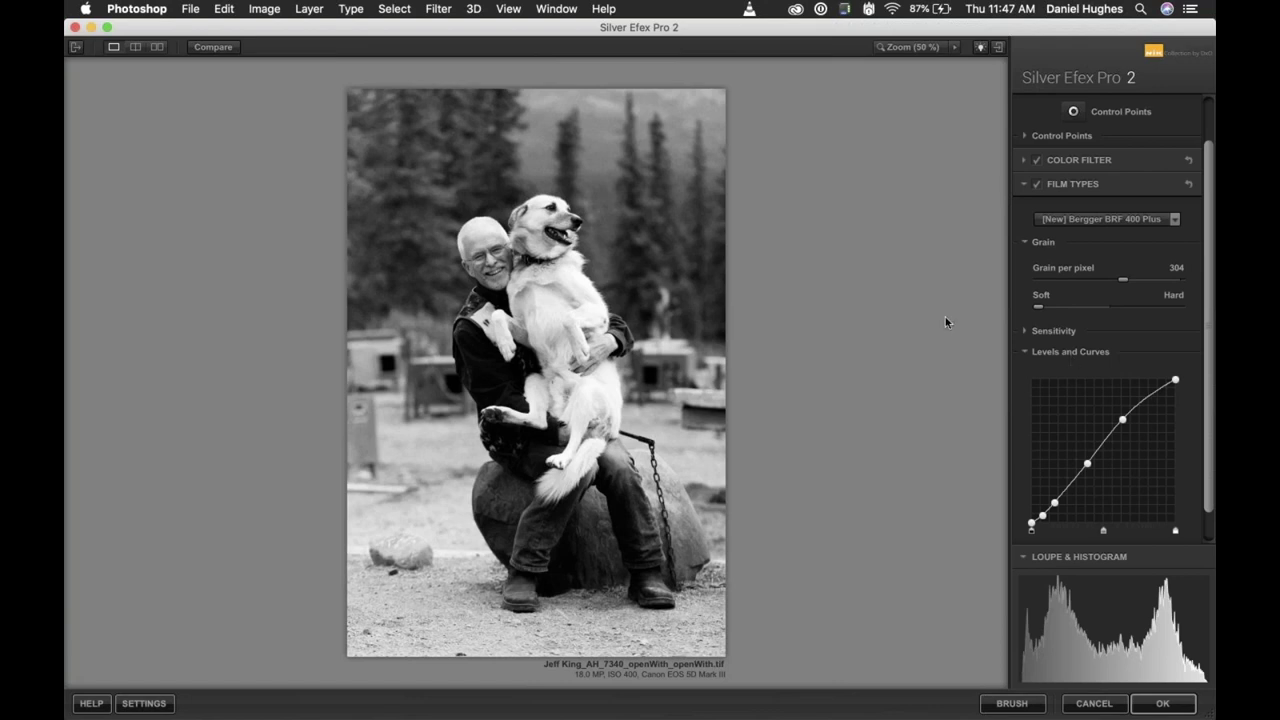
Add control points on the left background, both tree areas and the man's jacket, adjusting brightness and size.
{"action": "left_click", "coordinate": [1073, 111]}
{"action": "left_click", "coordinate": [359, 433]}
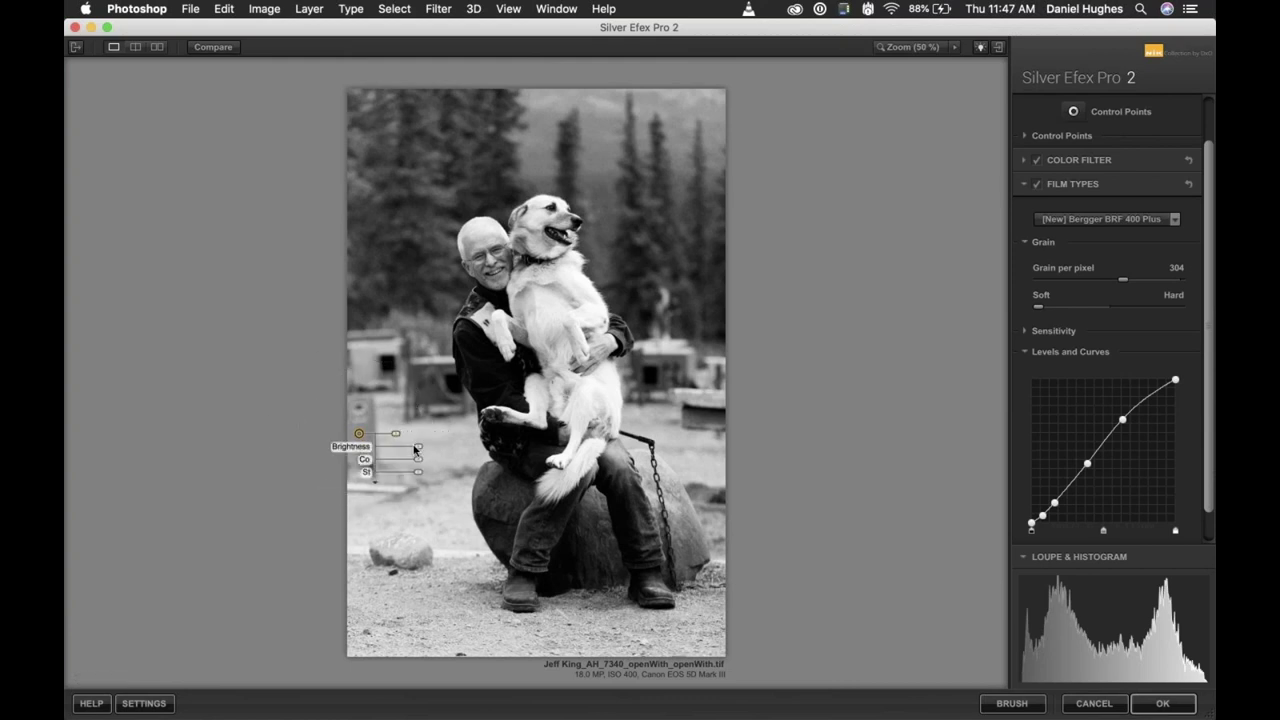
{"action": "left_click_drag", "start_coordinate": [417, 446], "coordinate": [359, 442]}
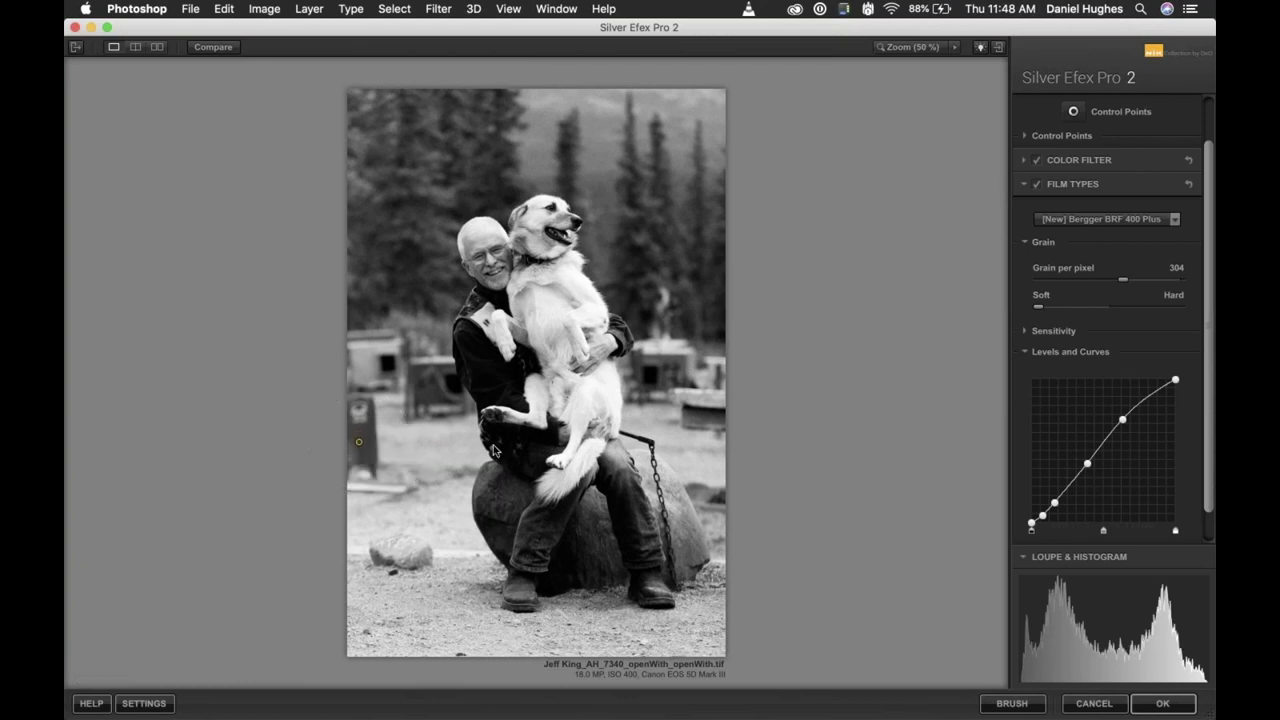
{"action": "left_click", "coordinate": [383, 155]}
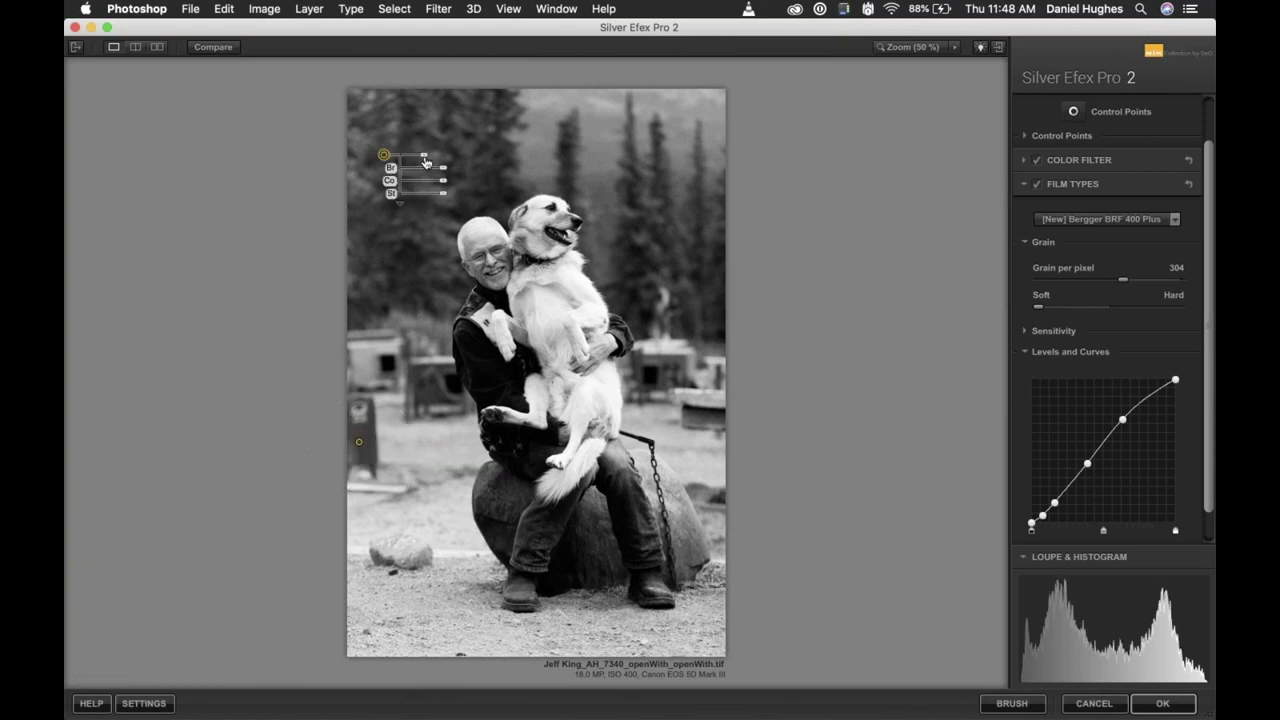
{"action": "mouse_move", "coordinate": [425, 160]}
{"action": "left_mouse_down"}
{"action": "mouse_move", "coordinate": [441, 157]}
{"action": "mouse_move", "coordinate": [437, 171]}
{"action": "left_mouse_up"}
{"action": "left_click", "coordinate": [673, 110]}
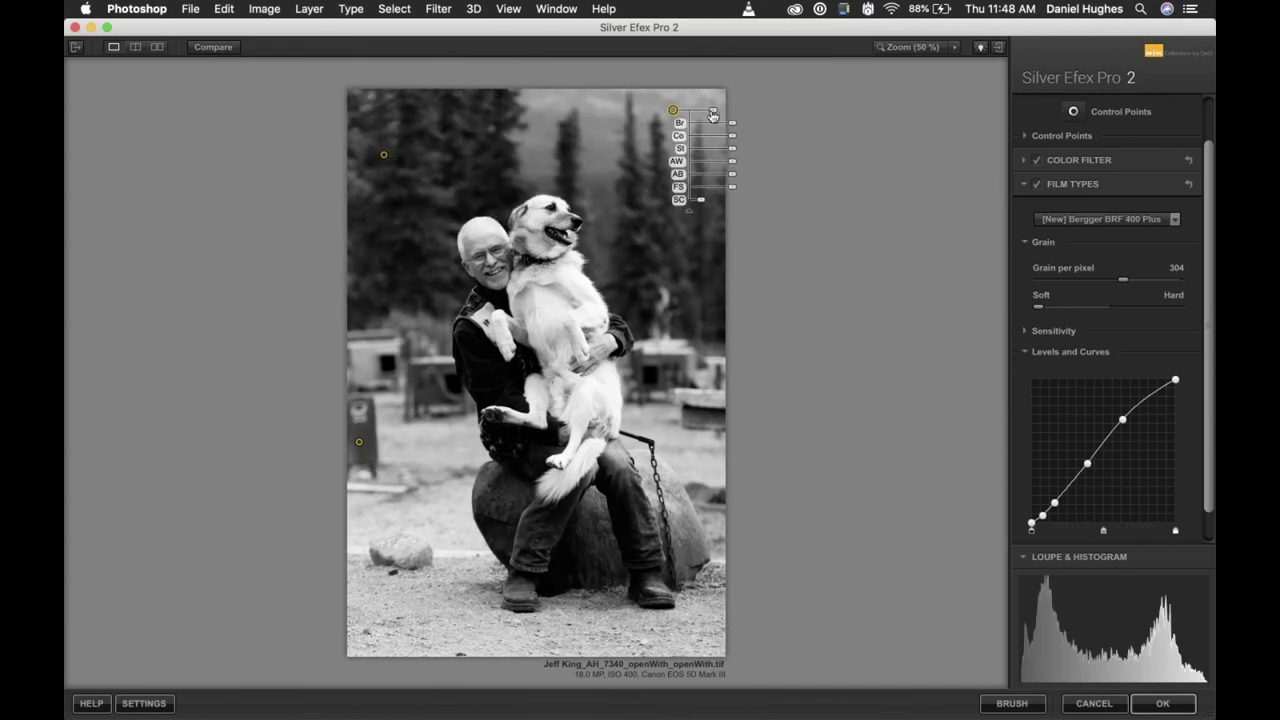
{"action": "left_click_drag", "start_coordinate": [712, 116], "coordinate": [746, 141]}
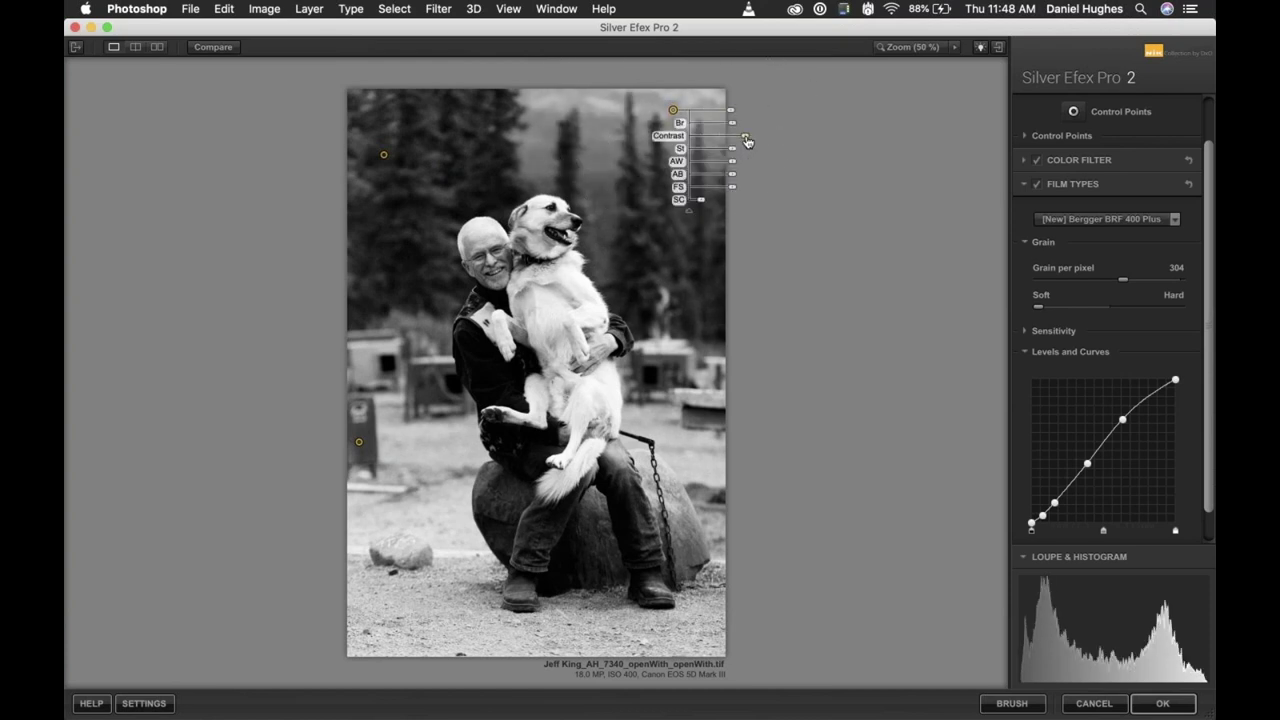
{"action": "left_click", "coordinate": [488, 384]}
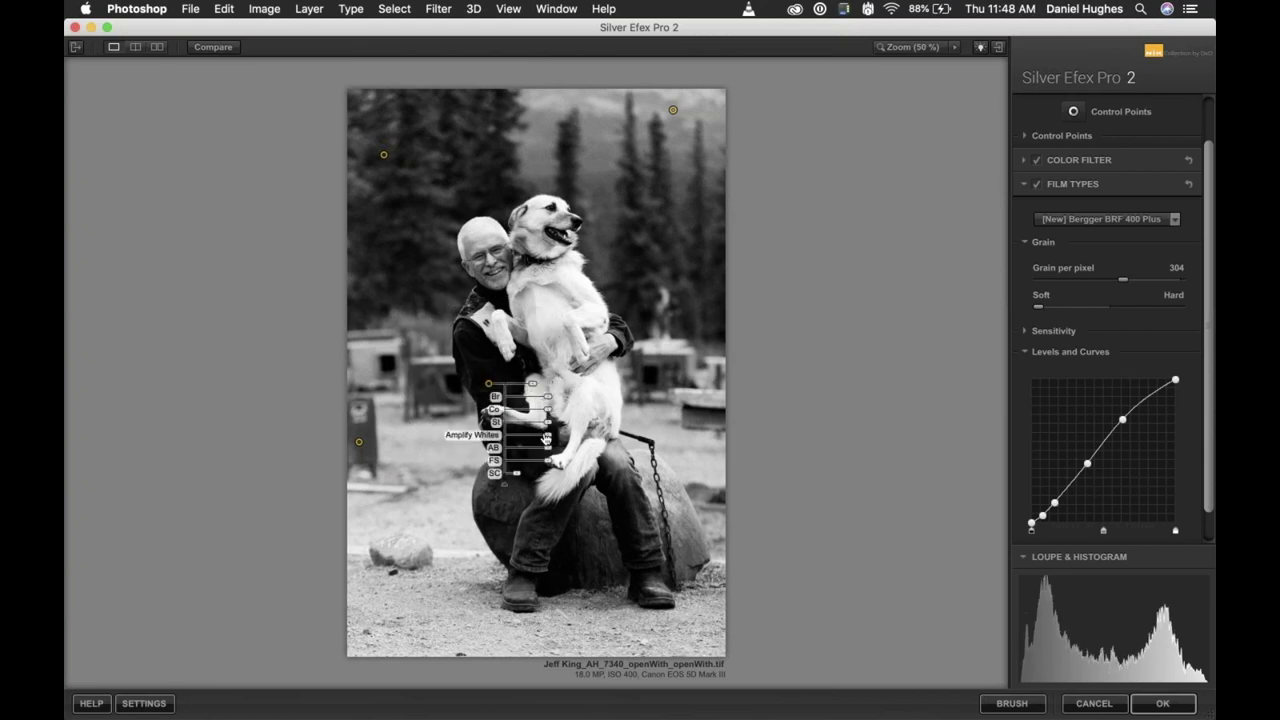
{"action": "left_click", "coordinate": [913, 47]}
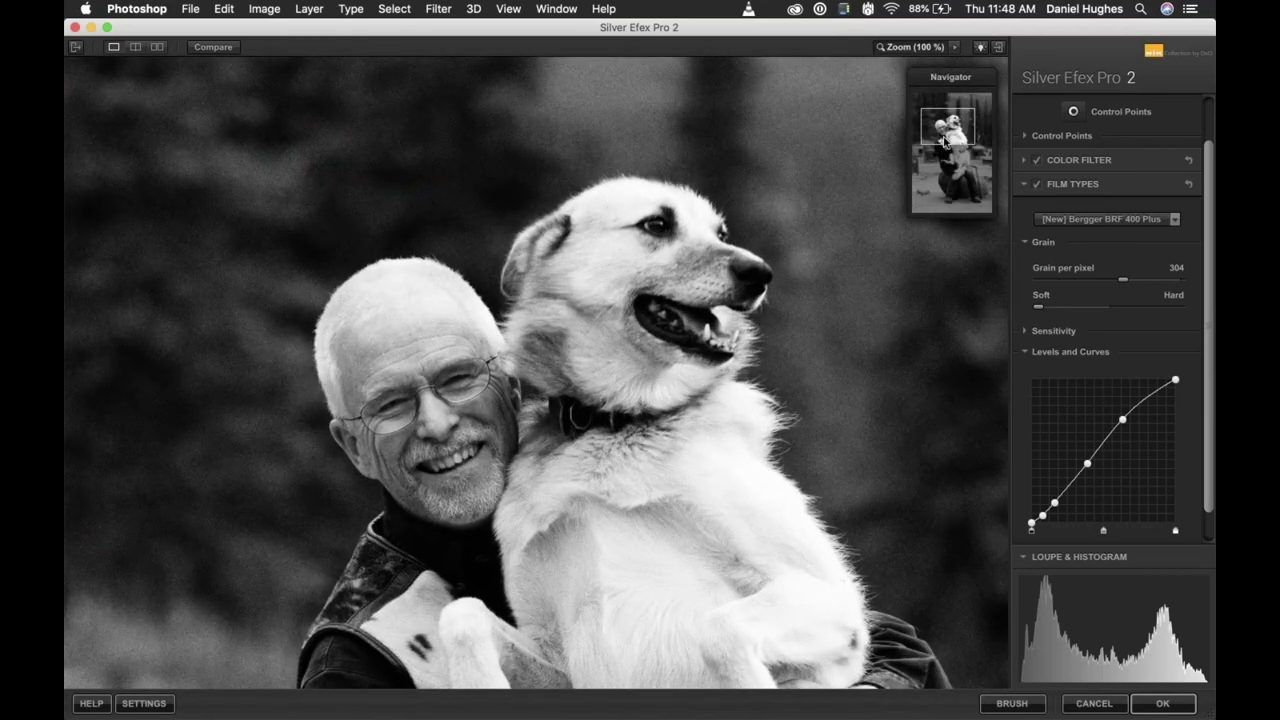
Set the jacket control point to 5% brightness and 76% Amplify Whites.
{"action": "left_click_drag", "start_coordinate": [945, 141], "coordinate": [937, 166]}
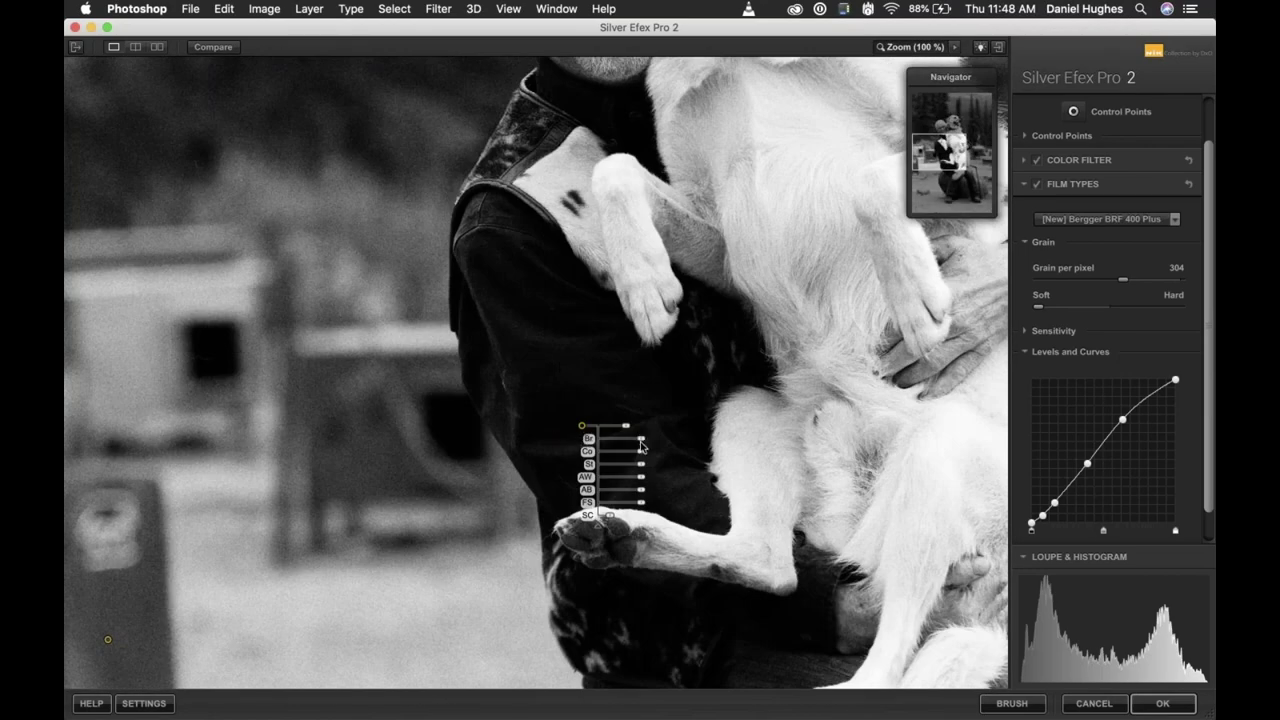
{"action": "mouse_move", "coordinate": [641, 439]}
{"action": "left_mouse_down"}
{"action": "mouse_move", "coordinate": [660, 444]}
{"action": "mouse_move", "coordinate": [649, 445]}
{"action": "left_mouse_up"}
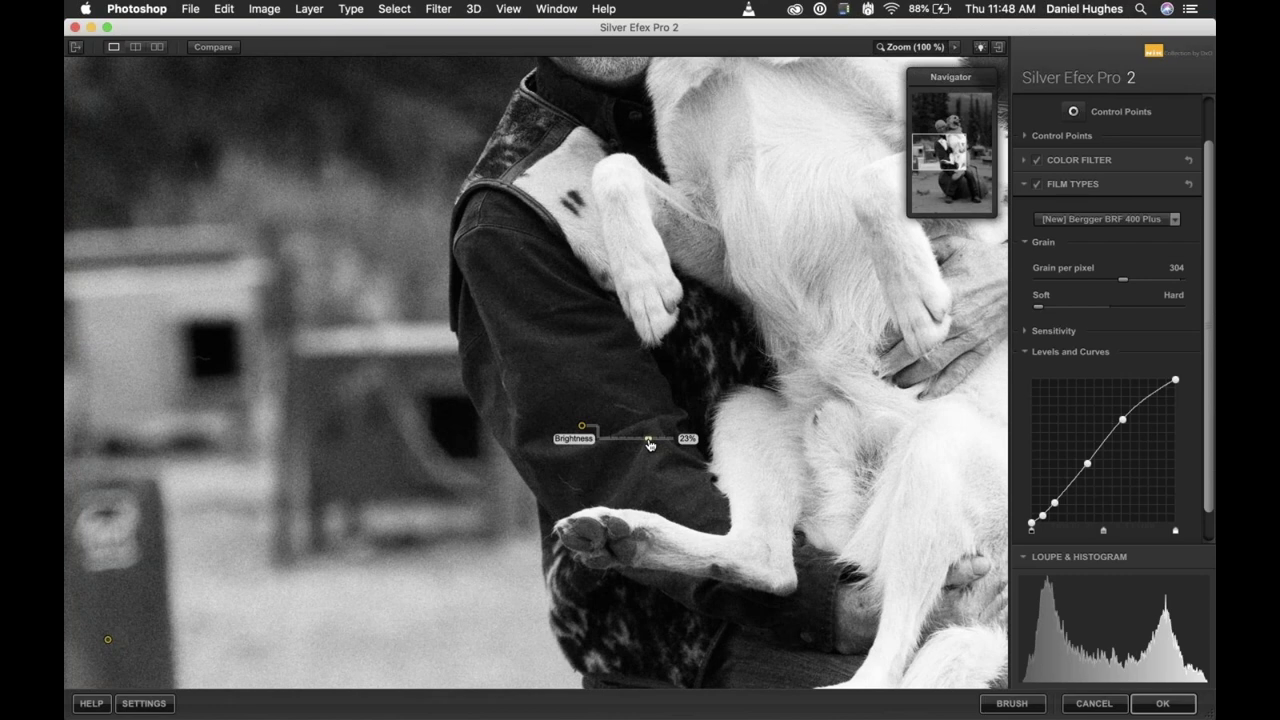
{"action": "left_click_drag", "start_coordinate": [649, 445], "coordinate": [643, 480]}
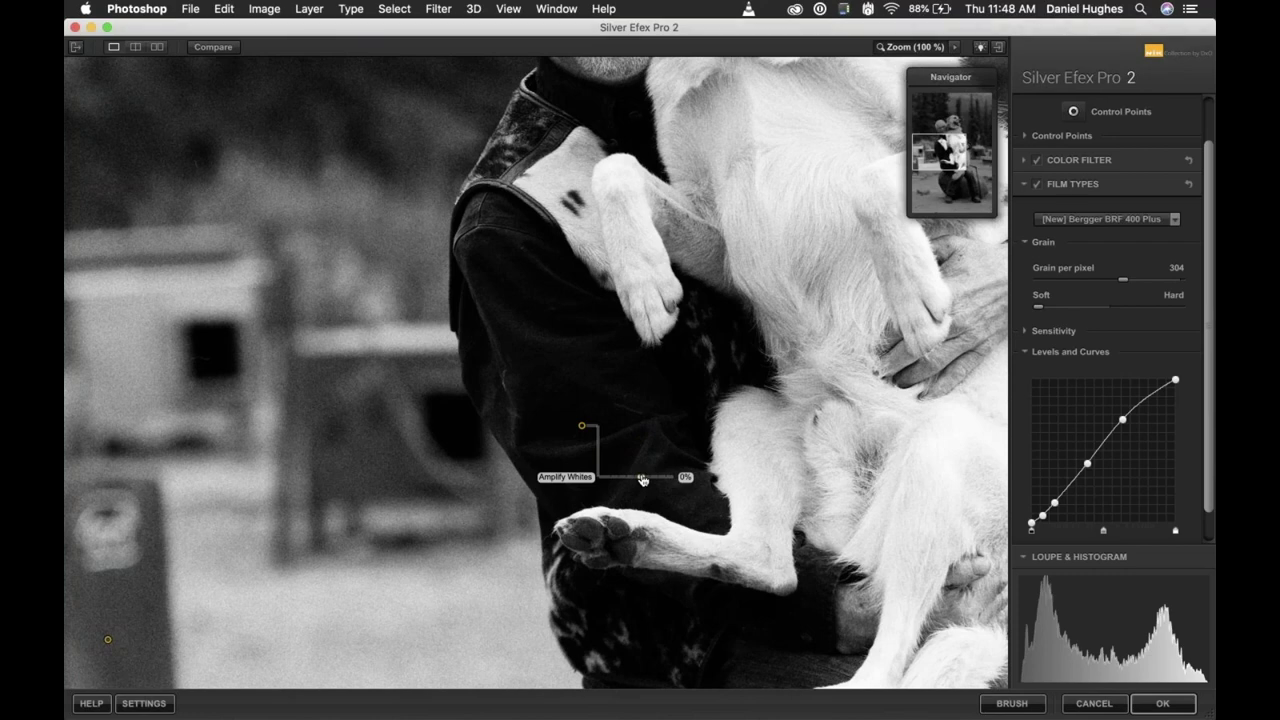
{"action": "left_click_drag", "start_coordinate": [643, 480], "coordinate": [665, 479]}
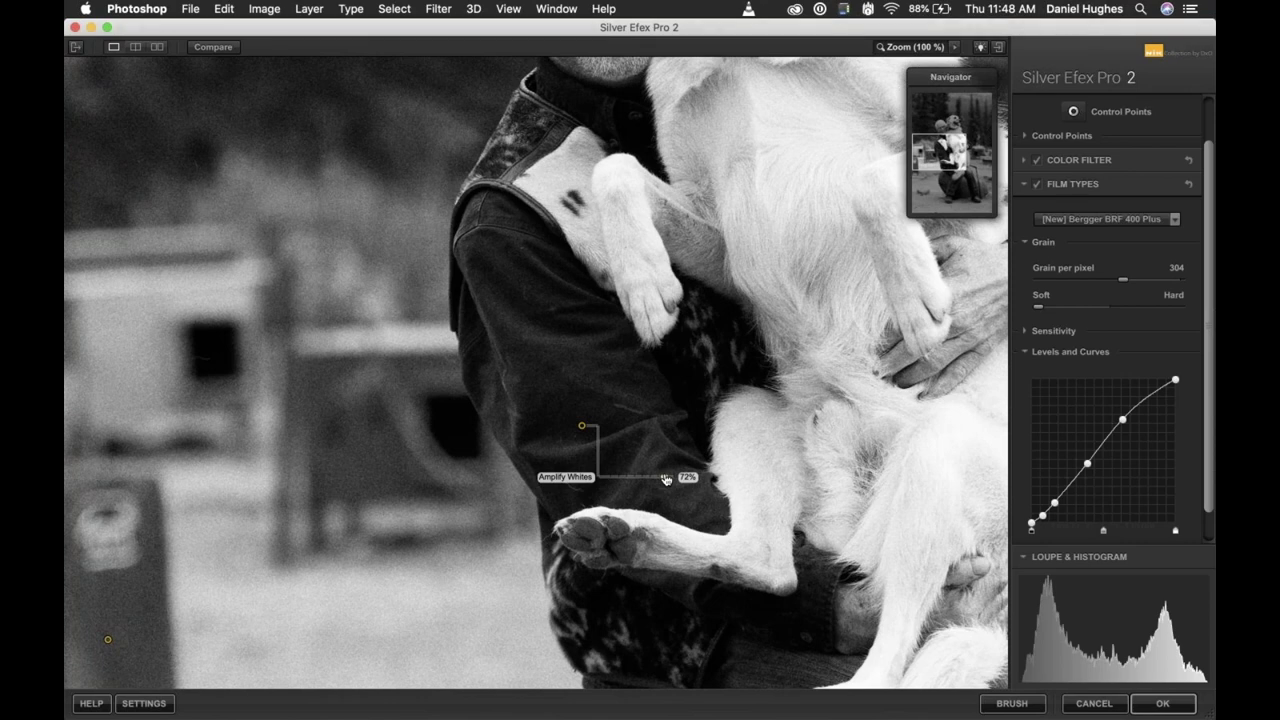
{"action": "left_click_drag", "start_coordinate": [665, 479], "coordinate": [665, 479]}
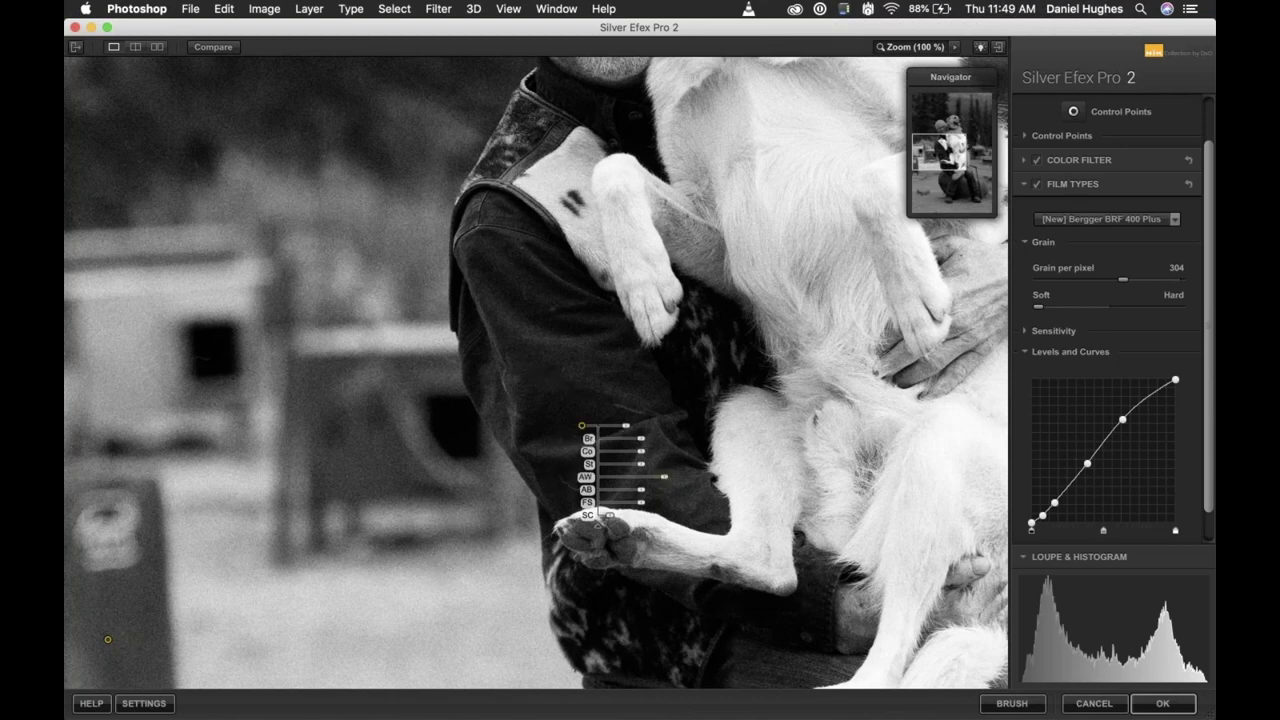
{"action": "left_click", "coordinate": [582, 427]}
{"action": "left_click_drag", "start_coordinate": [663, 477], "coordinate": [649, 444]}
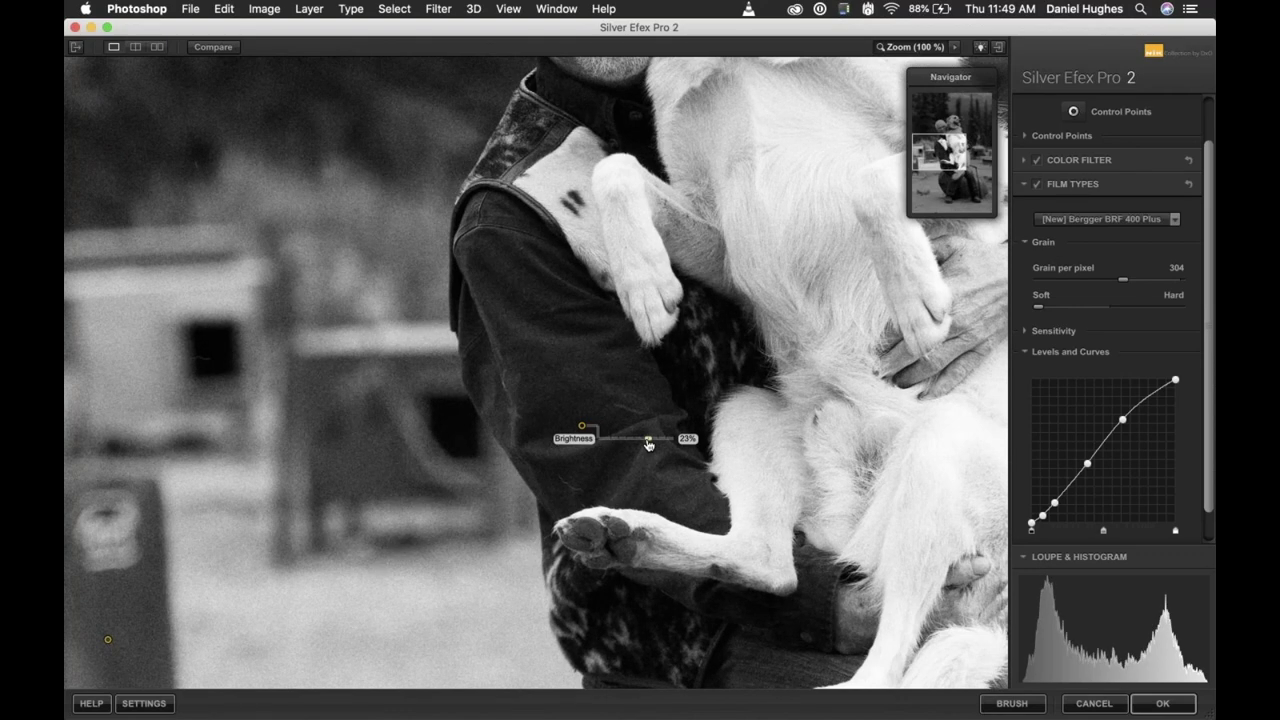
{"action": "left_click_drag", "start_coordinate": [648, 444], "coordinate": [665, 482]}
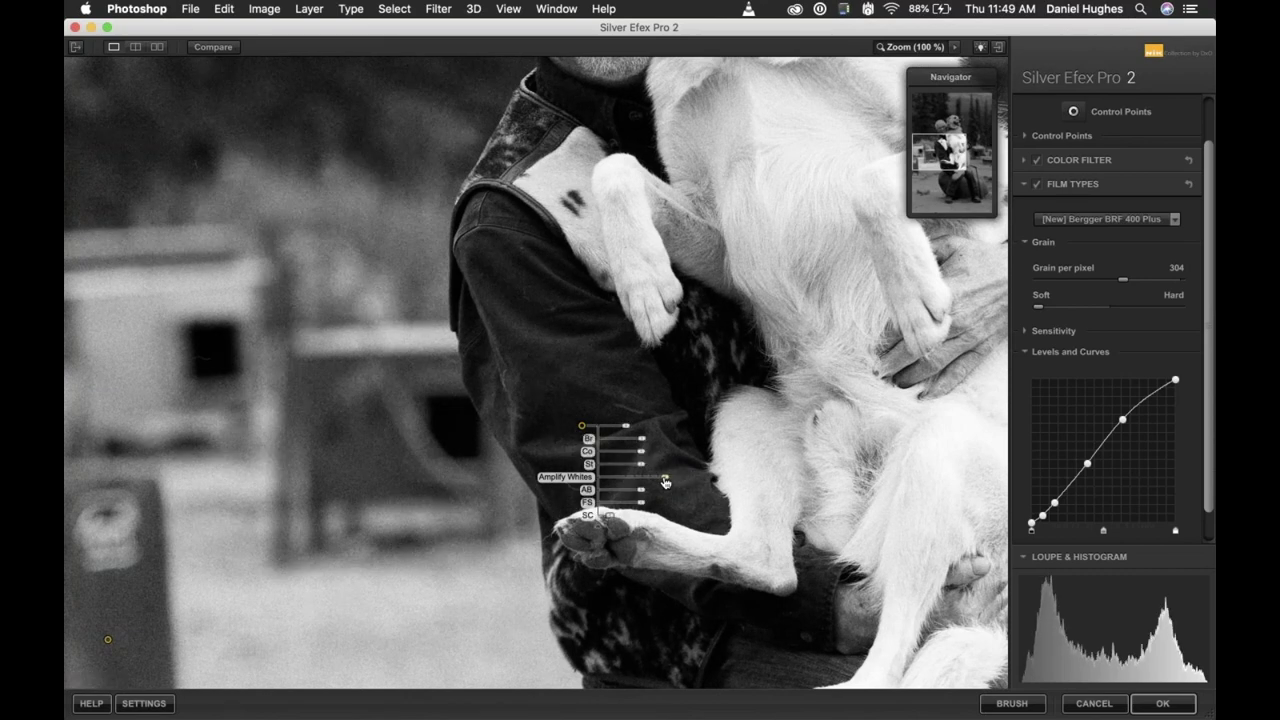
{"action": "left_click", "coordinate": [580, 326]}
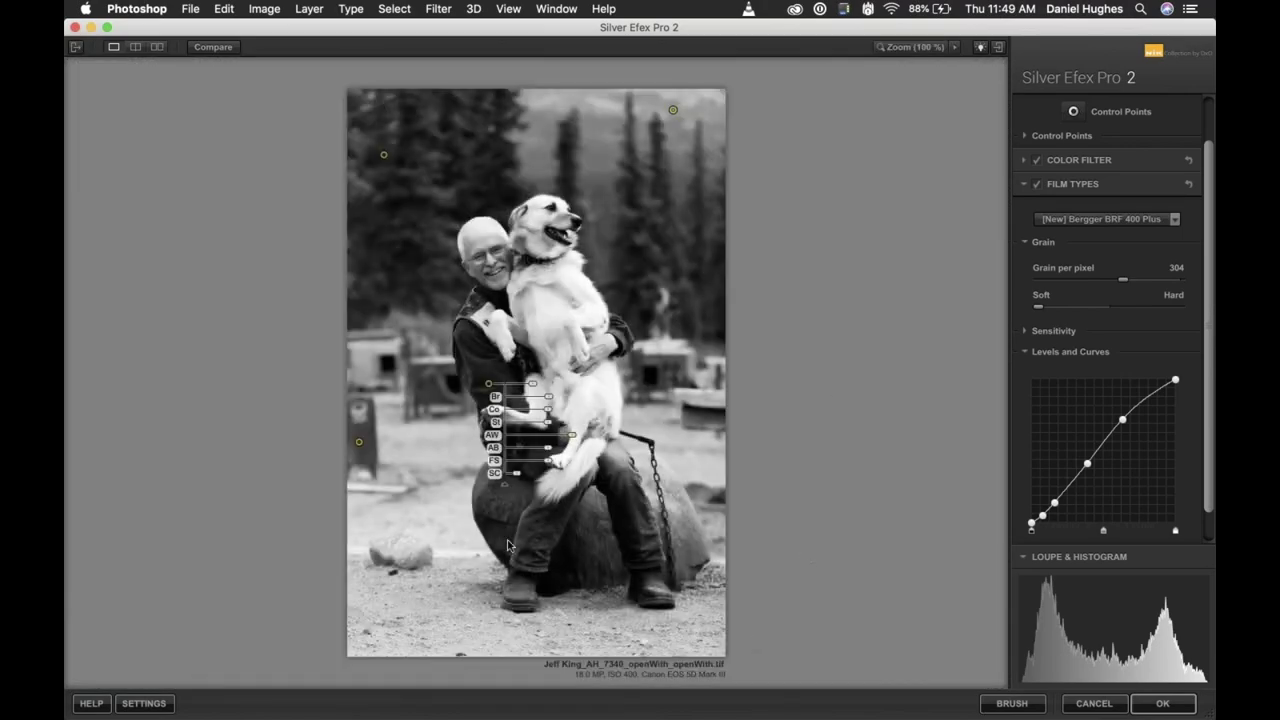
Add control points on the lower-left ground and at the rock's base, adjusting their size and brightness.
{"action": "left_click", "coordinate": [250, 597]}
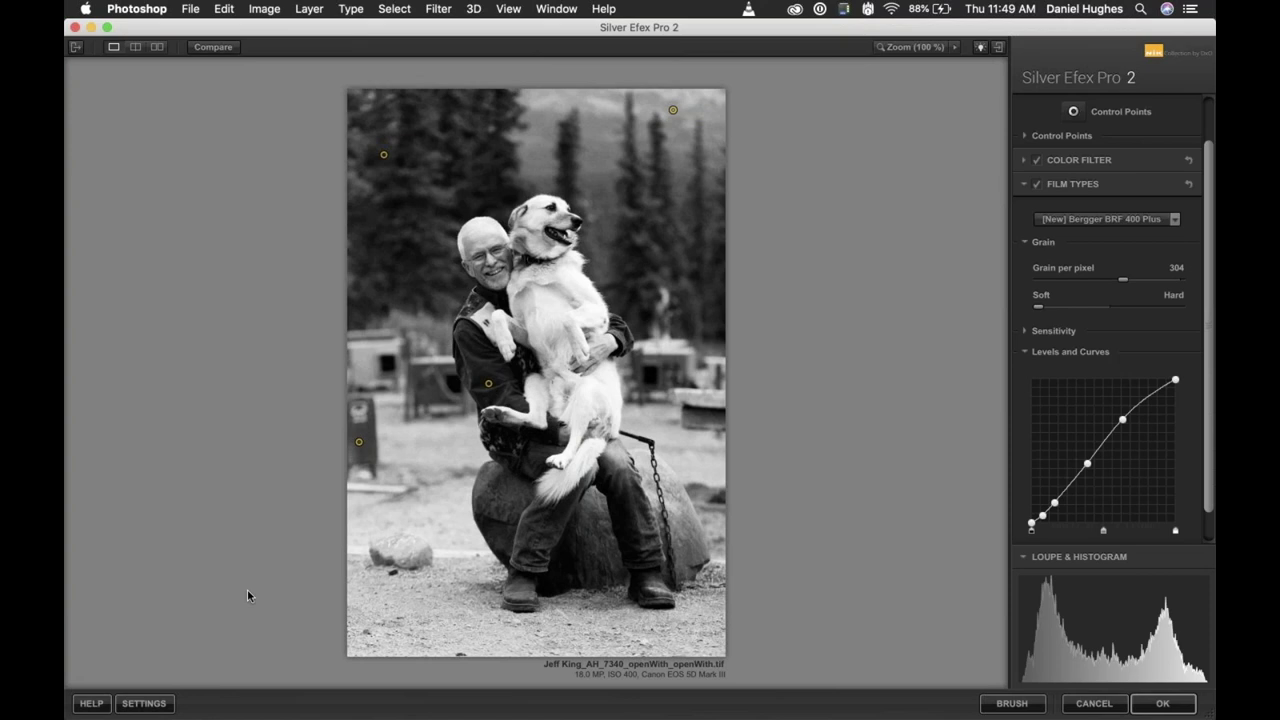
{"action": "left_click", "coordinate": [354, 529]}
{"action": "left_click_drag", "start_coordinate": [396, 536], "coordinate": [406, 546]}
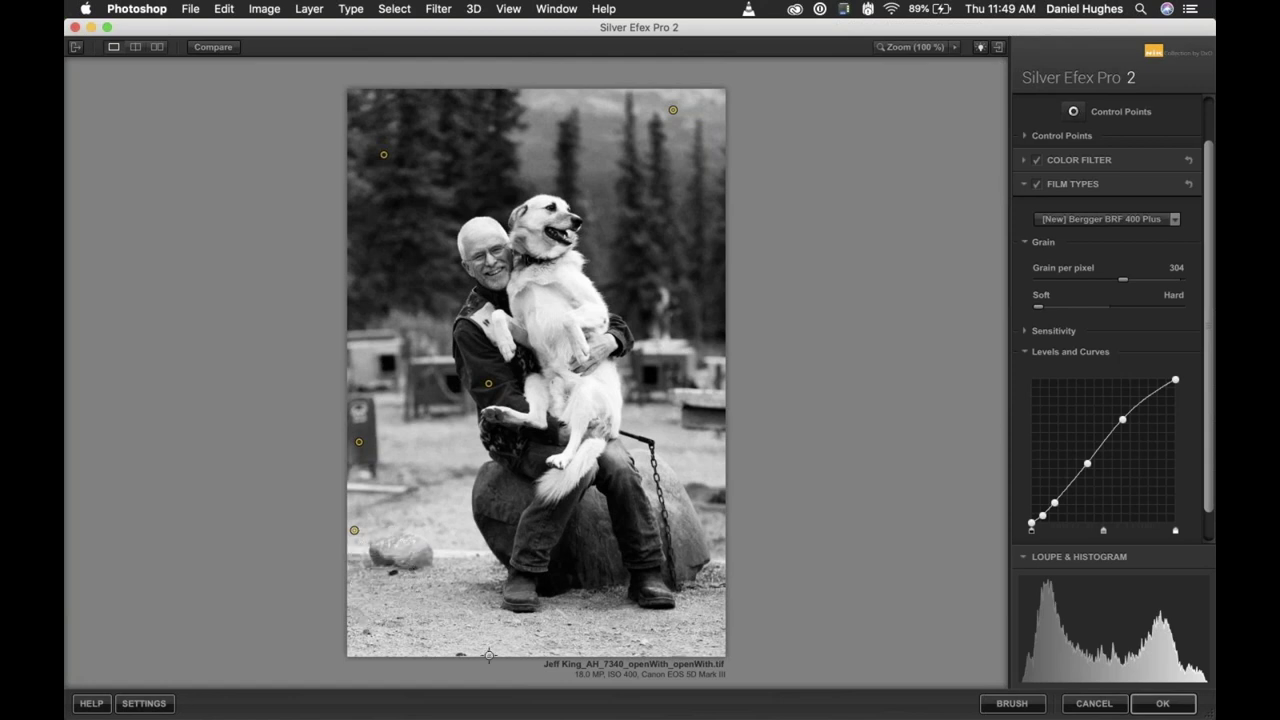
{"action": "left_click", "coordinate": [558, 559]}
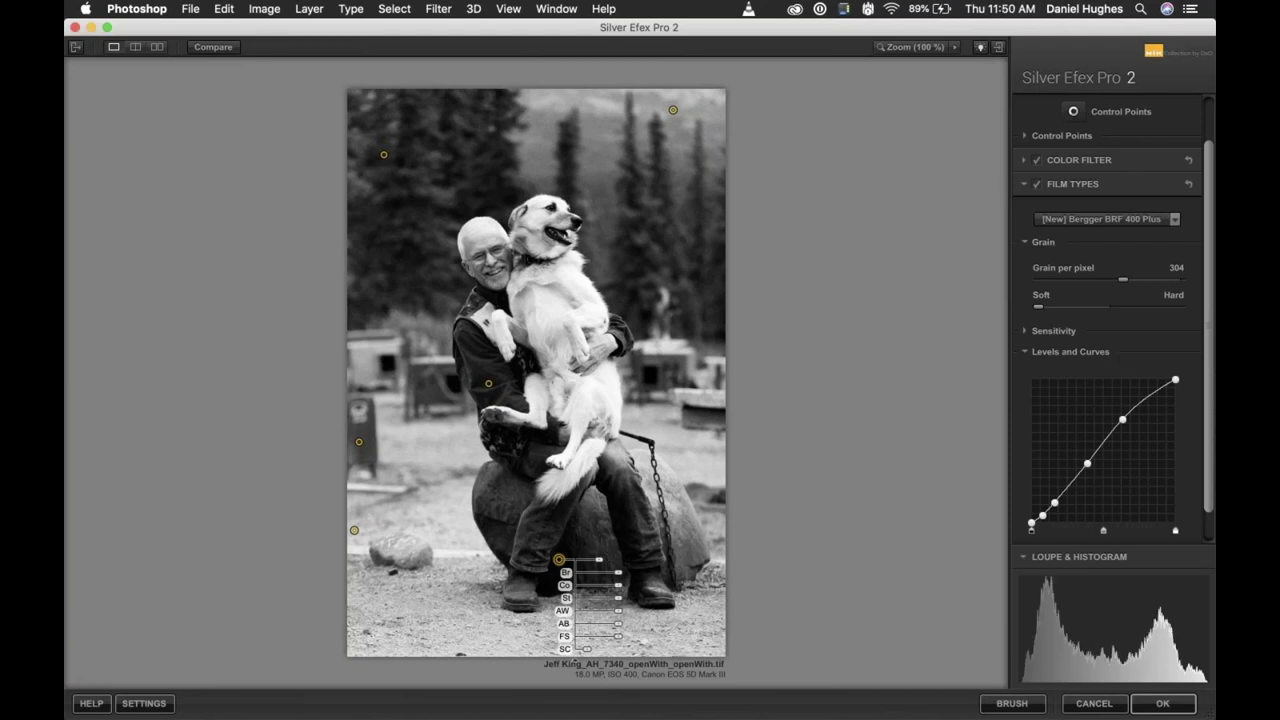
{"action": "left_click_drag", "start_coordinate": [619, 577], "coordinate": [622, 577]}
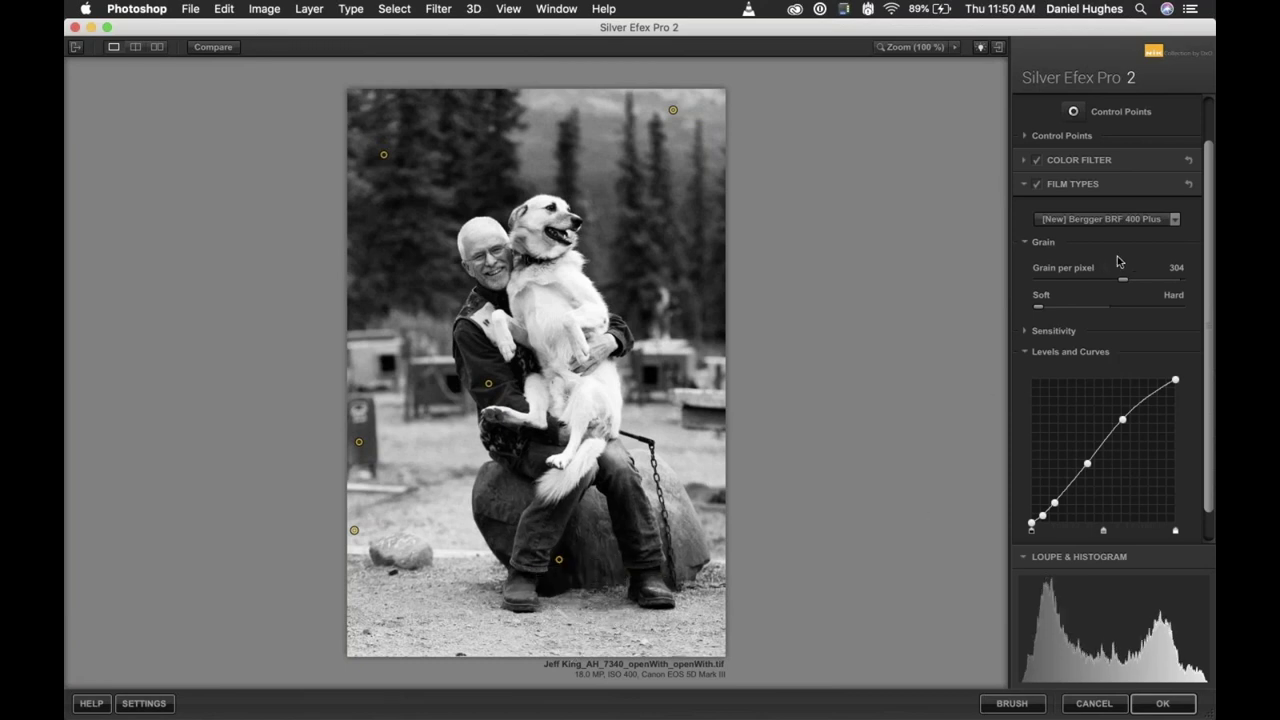
In Finishing Adjustments > Burn Edges, set the bottom edge to Strength 47%, Size 7%, Transition 27%.
{"action": "scroll", "coordinate": [1093, 546], "scroll_direction": "down", "scroll_amount": 1}
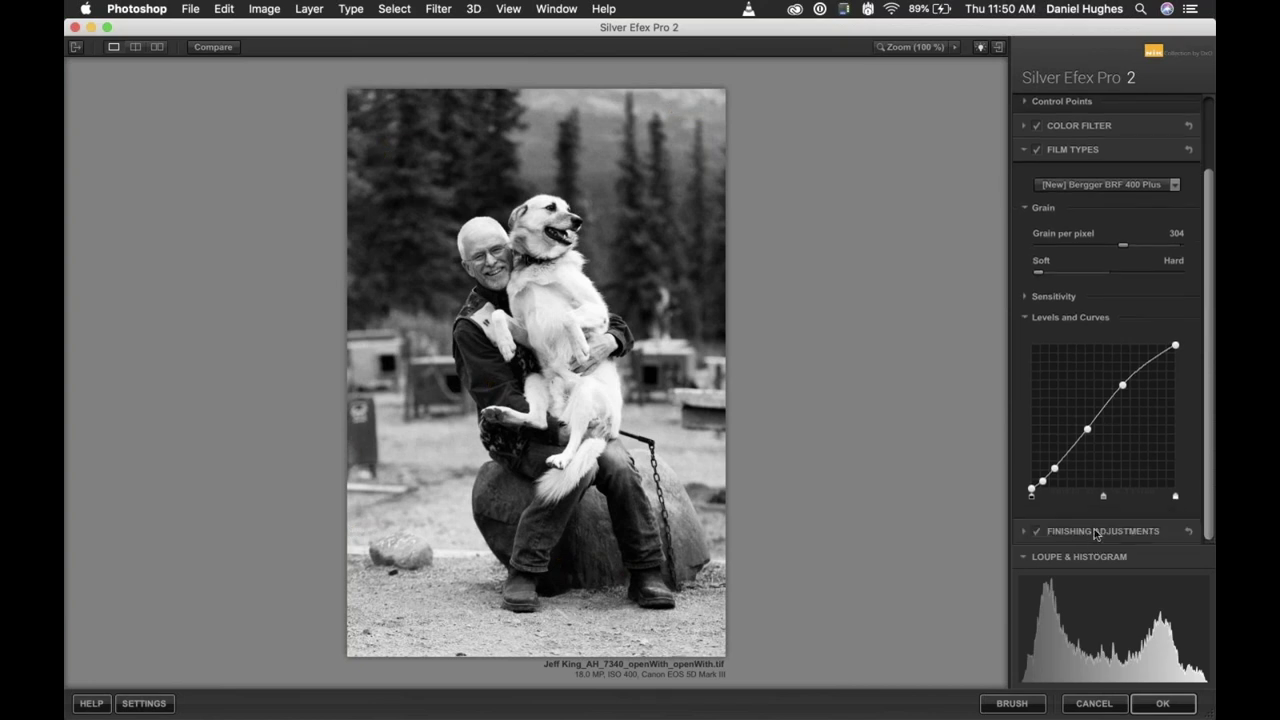
{"action": "left_click", "coordinate": [1093, 533]}
{"action": "left_click", "coordinate": [1073, 484]}
{"action": "scroll", "coordinate": [1073, 476], "scroll_direction": "down", "scroll_amount": 1}
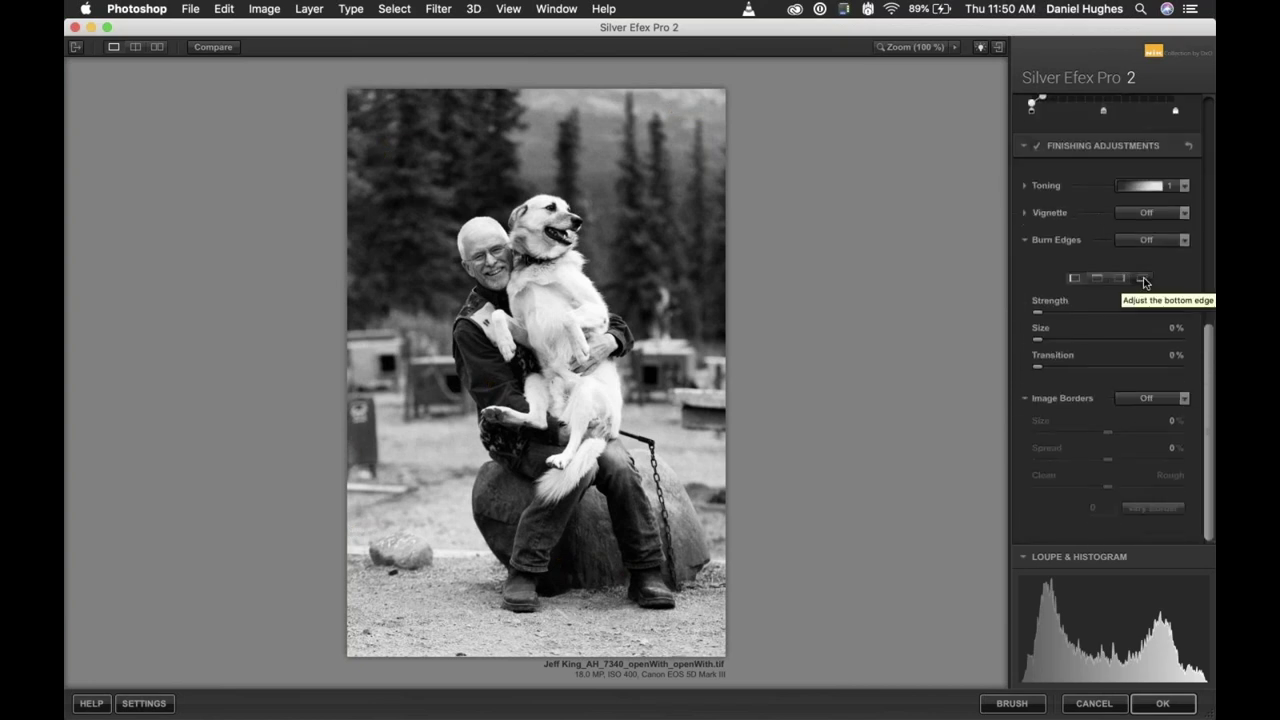
{"action": "left_click", "coordinate": [1143, 280]}
{"action": "left_click_drag", "start_coordinate": [1058, 318], "coordinate": [1214, 313]}
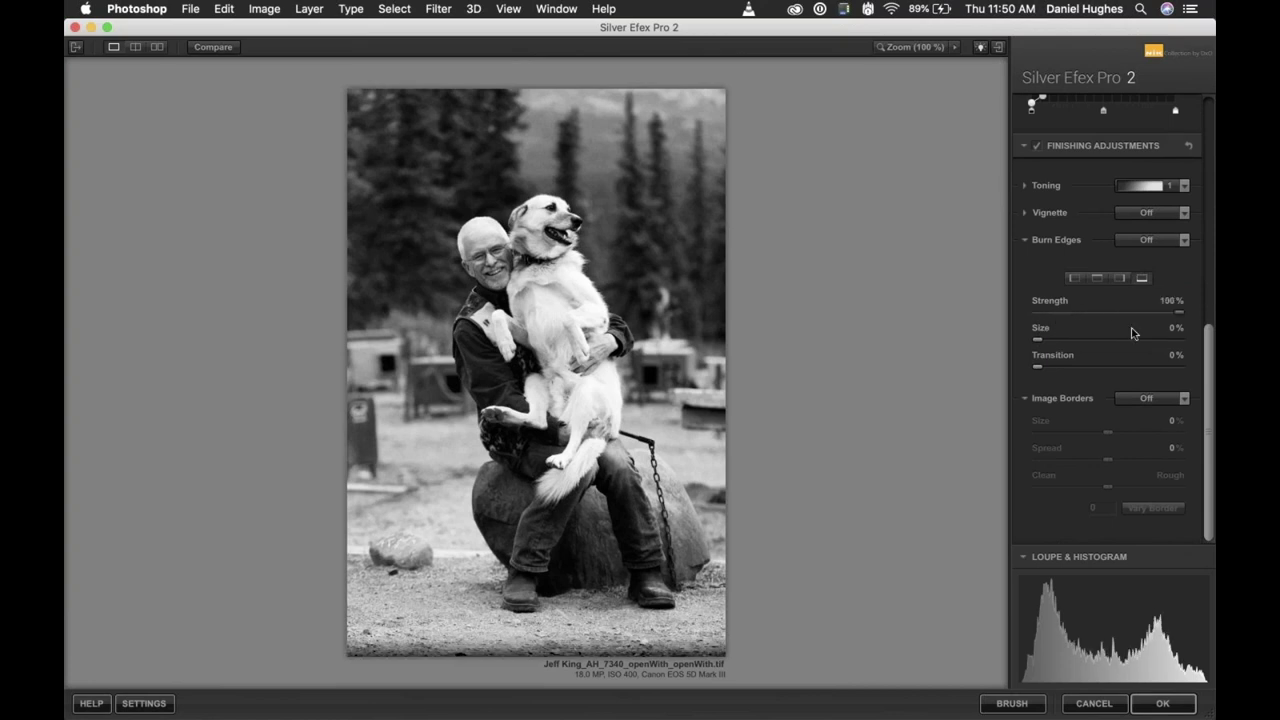
{"action": "left_click_drag", "start_coordinate": [1039, 344], "coordinate": [1077, 371]}
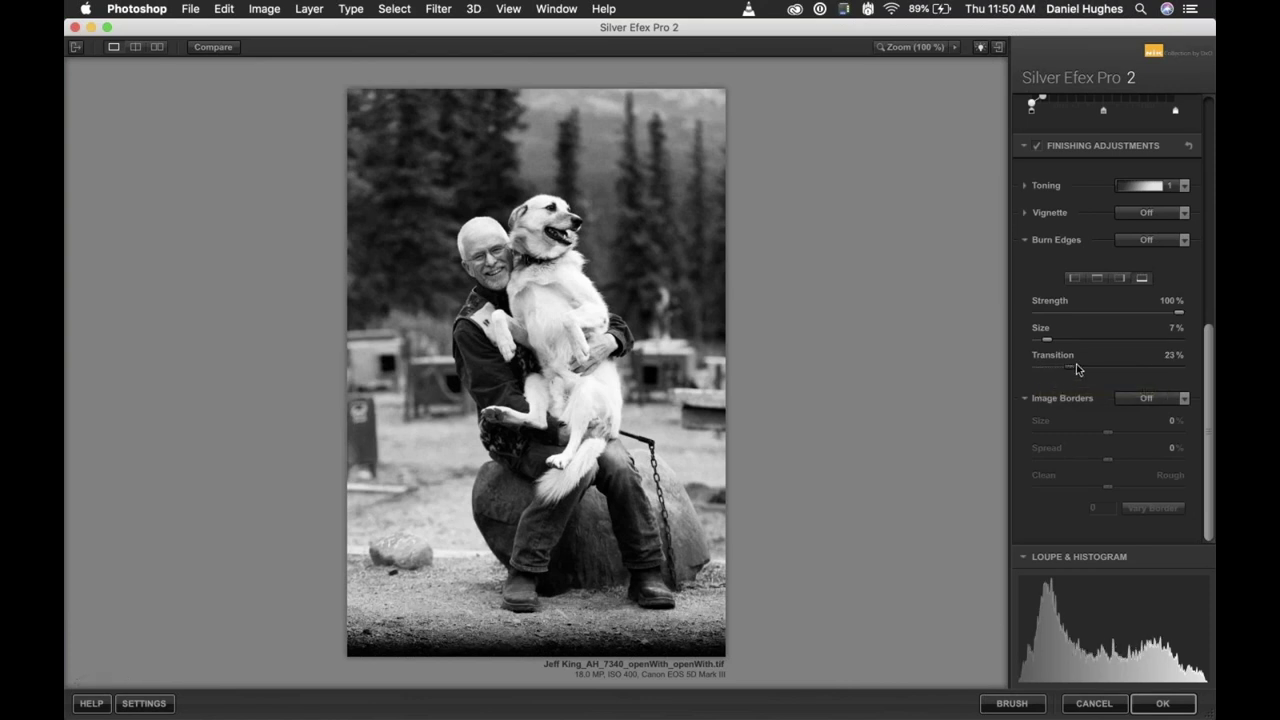
{"action": "left_click_drag", "start_coordinate": [1178, 314], "coordinate": [1104, 322]}
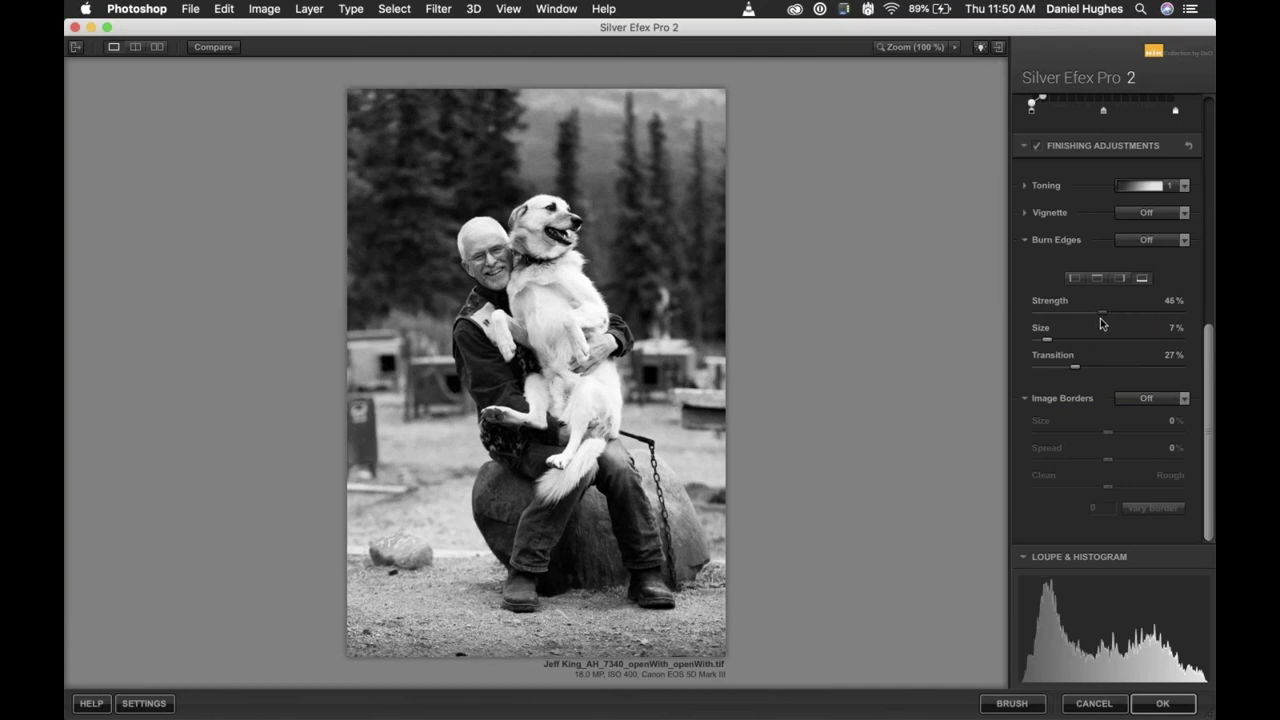
{"action": "left_click", "coordinate": [1048, 341]}
{"action": "left_click_drag", "start_coordinate": [1048, 341], "coordinate": [1045, 341]}
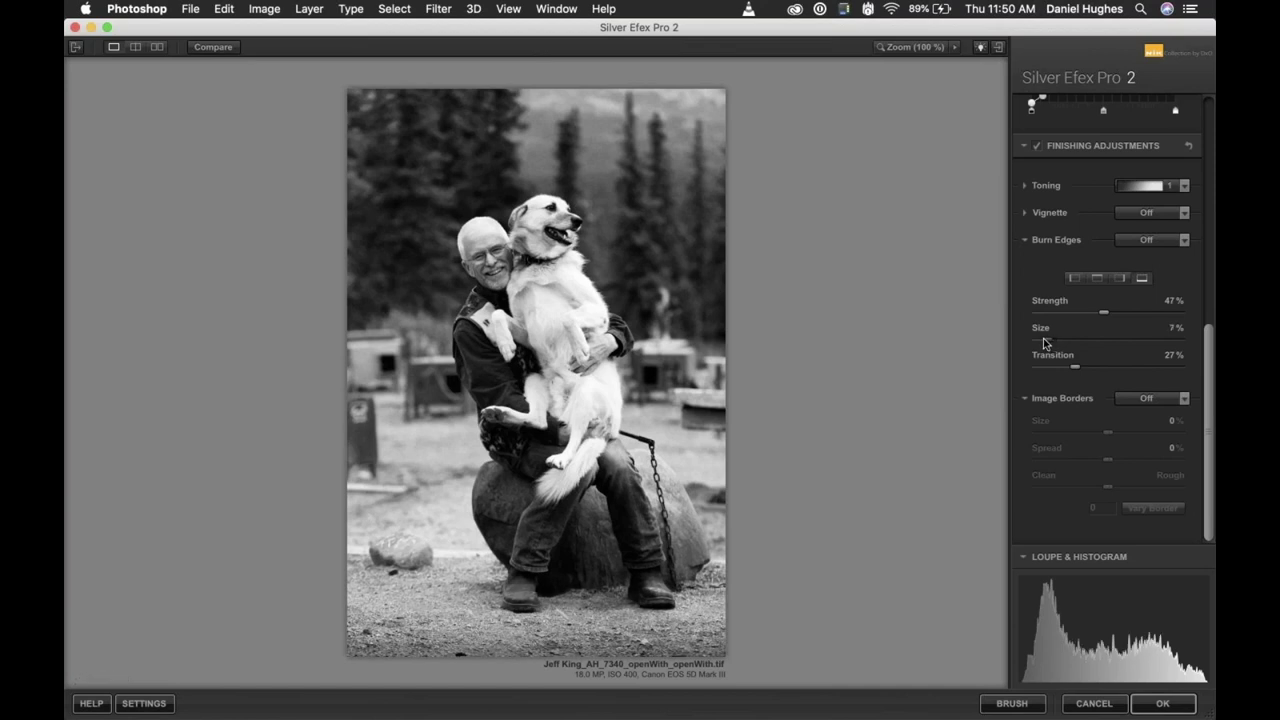
{"action": "mouse_move", "coordinate": [717, 356]}
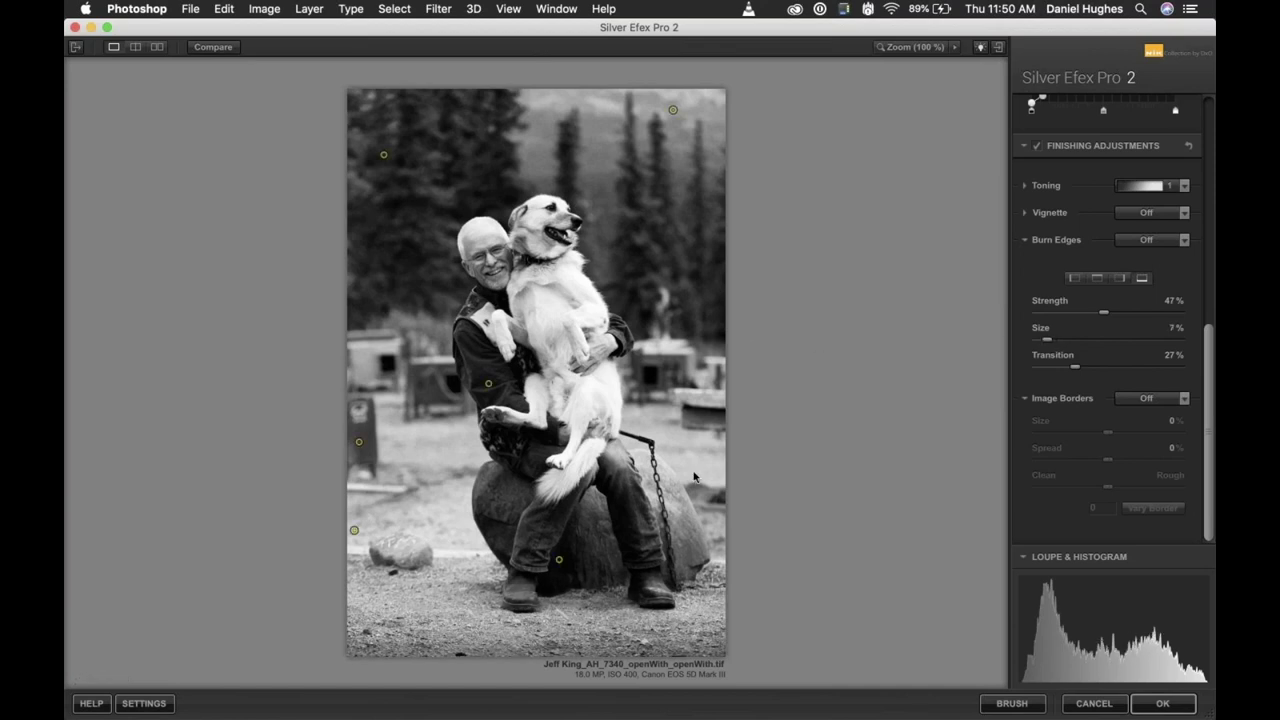
Add a control point on the right-side kennel, darken it to -16% brightness, and show before/after side by side.
{"action": "left_click", "coordinate": [707, 402]}
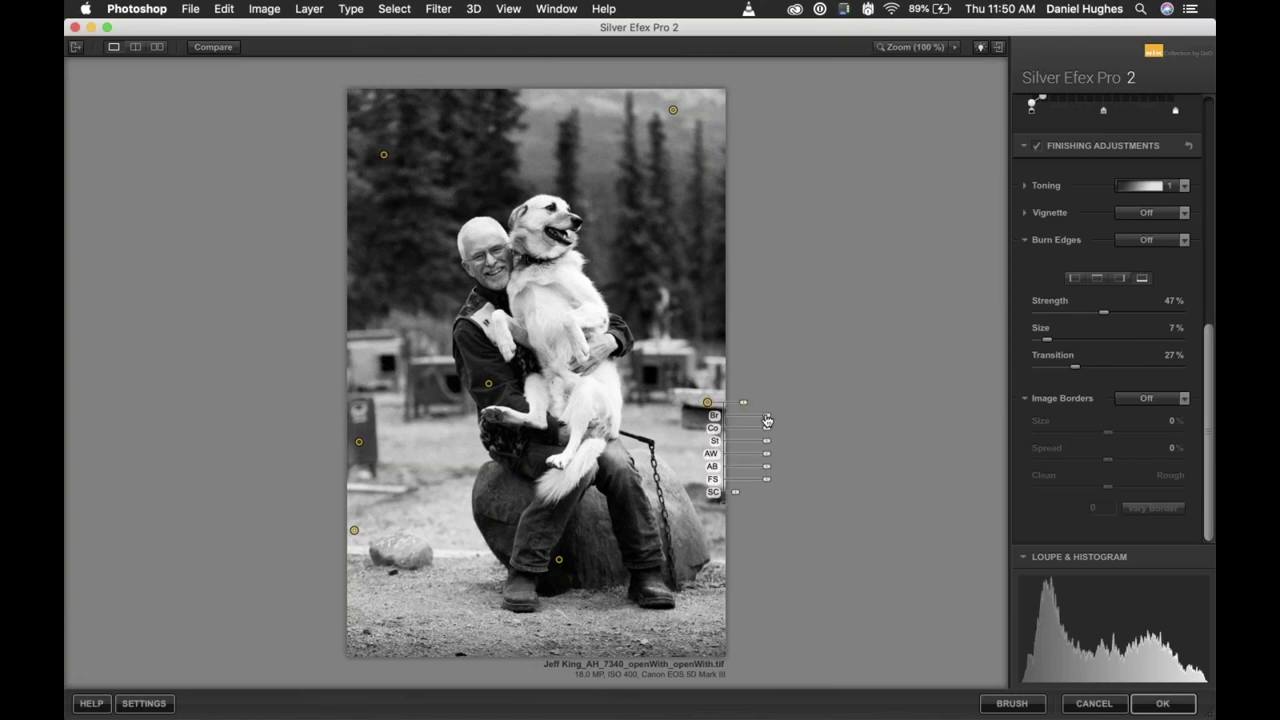
{"action": "left_click_drag", "start_coordinate": [766, 415], "coordinate": [762, 420]}
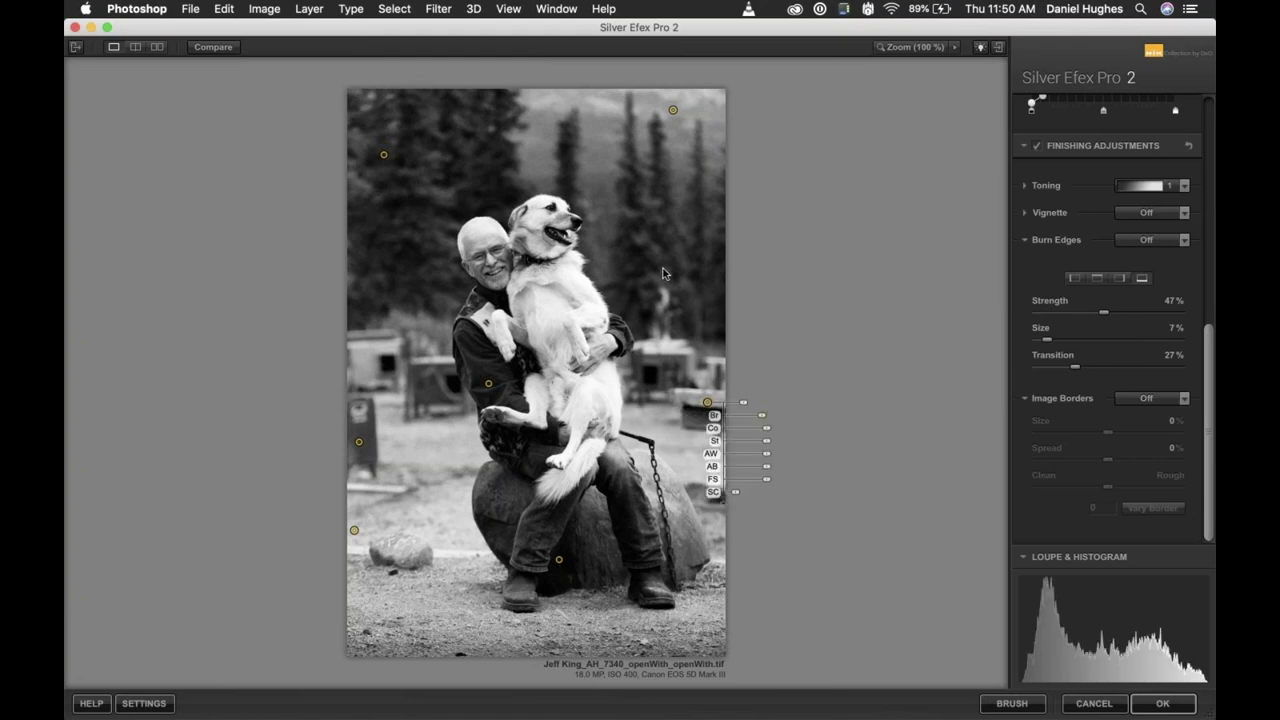
{"action": "left_click", "coordinate": [157, 48]}
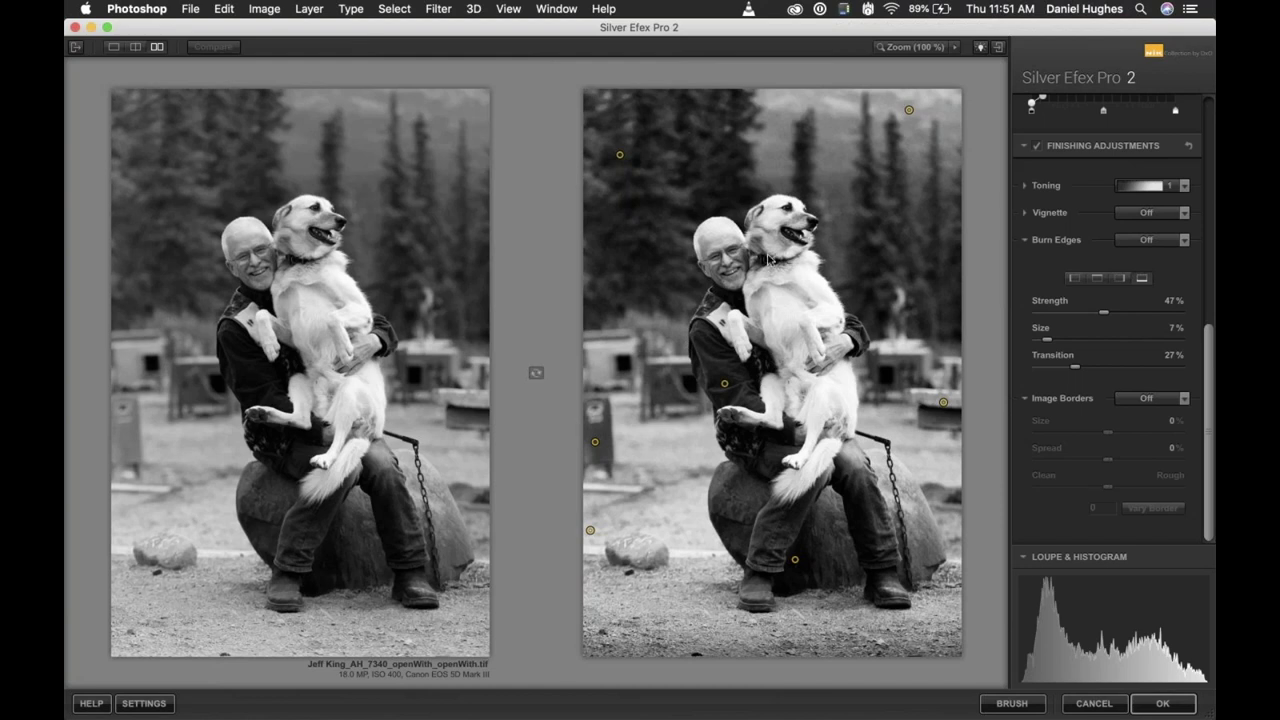
Check the man's torso at 100%, zoom back out, return to single view, and apply the conversion.
{"action": "left_click", "coordinate": [711, 430]}
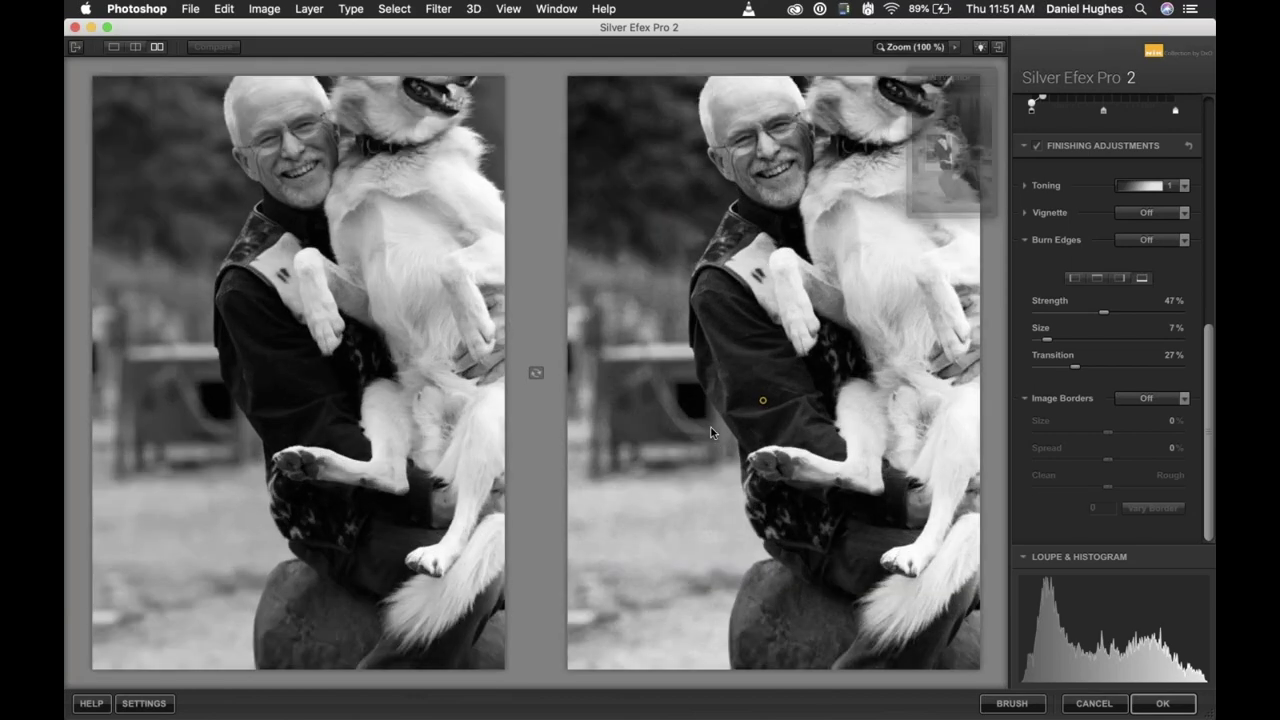
{"action": "left_click", "coordinate": [736, 409]}
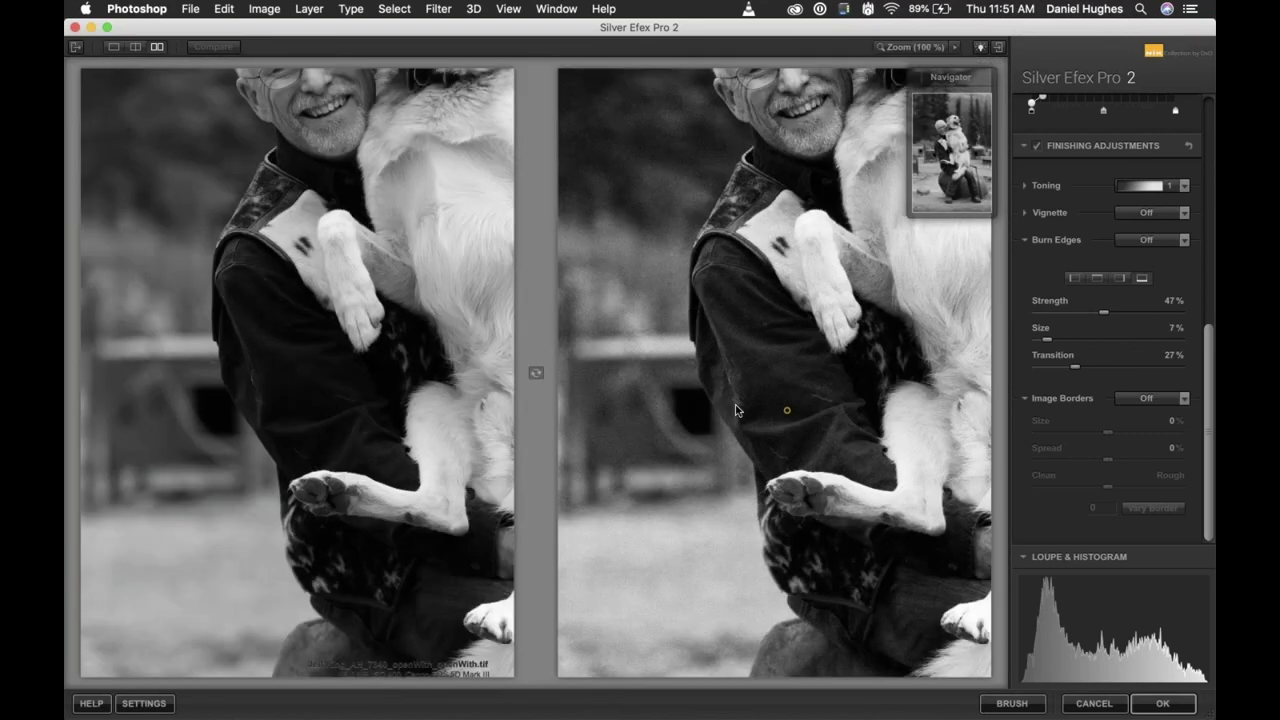
{"action": "left_click", "coordinate": [109, 49]}
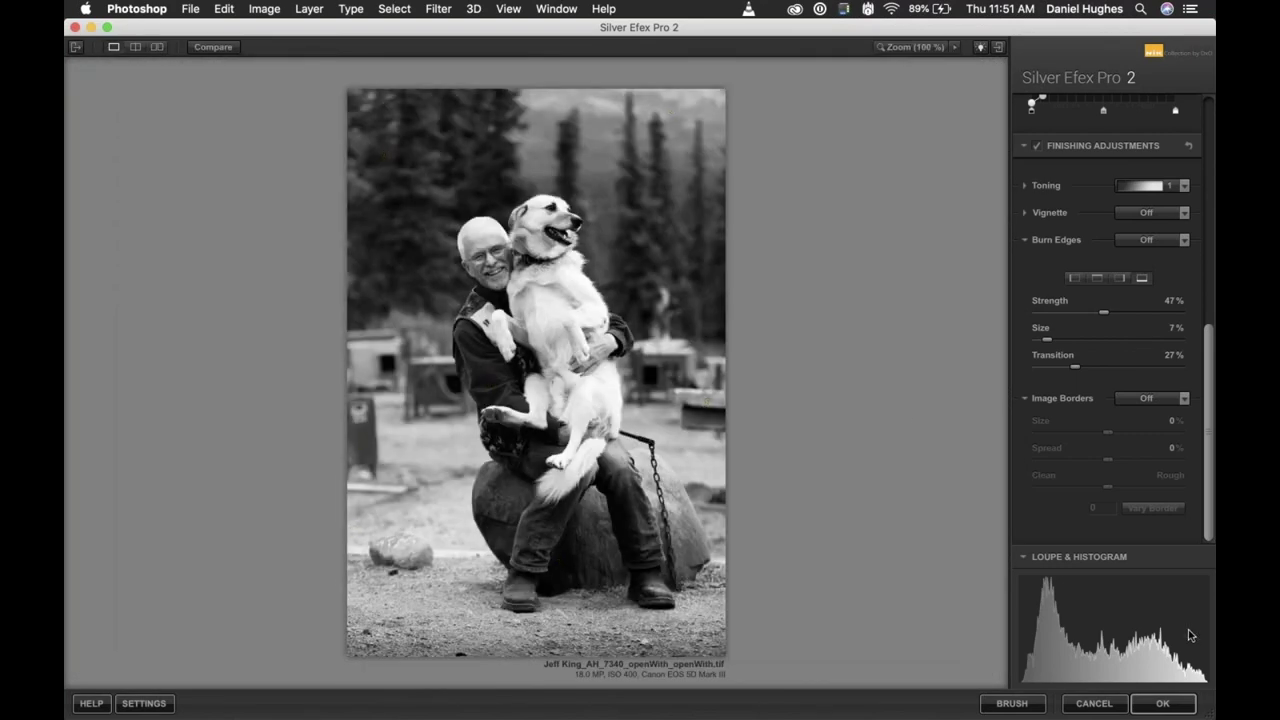
{"action": "left_click", "coordinate": [1160, 708]}
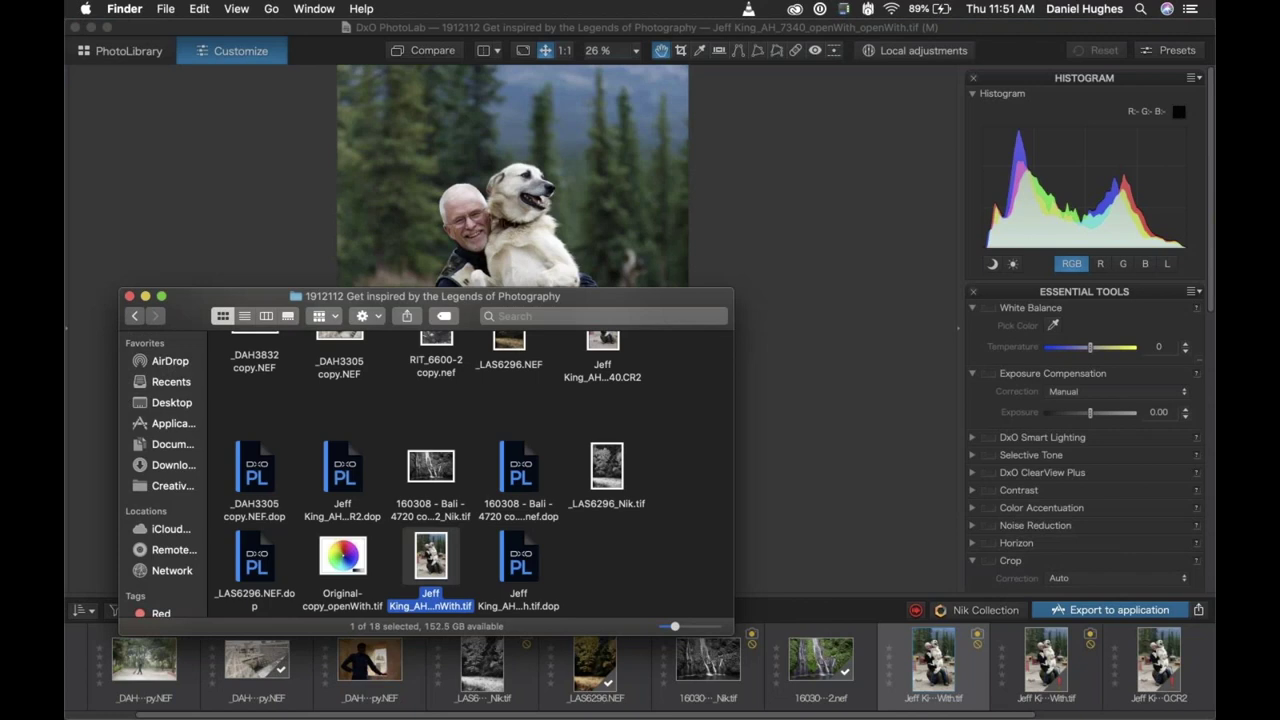
Bring DxO PhotoLab back in front of the Finder window.
{"action": "left_click", "coordinate": [802, 403]}
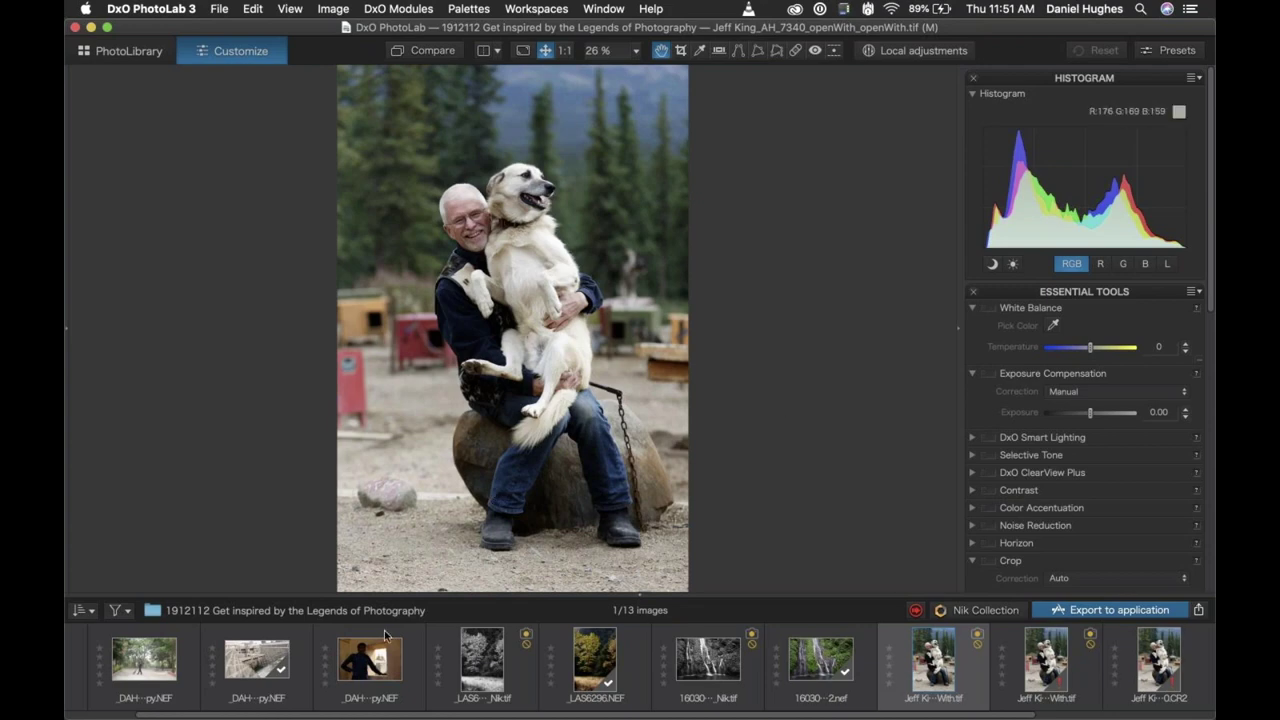
Open the window portrait and brighten the man's face with a control point at +0.60 exposure.
{"action": "left_click", "coordinate": [362, 652]}
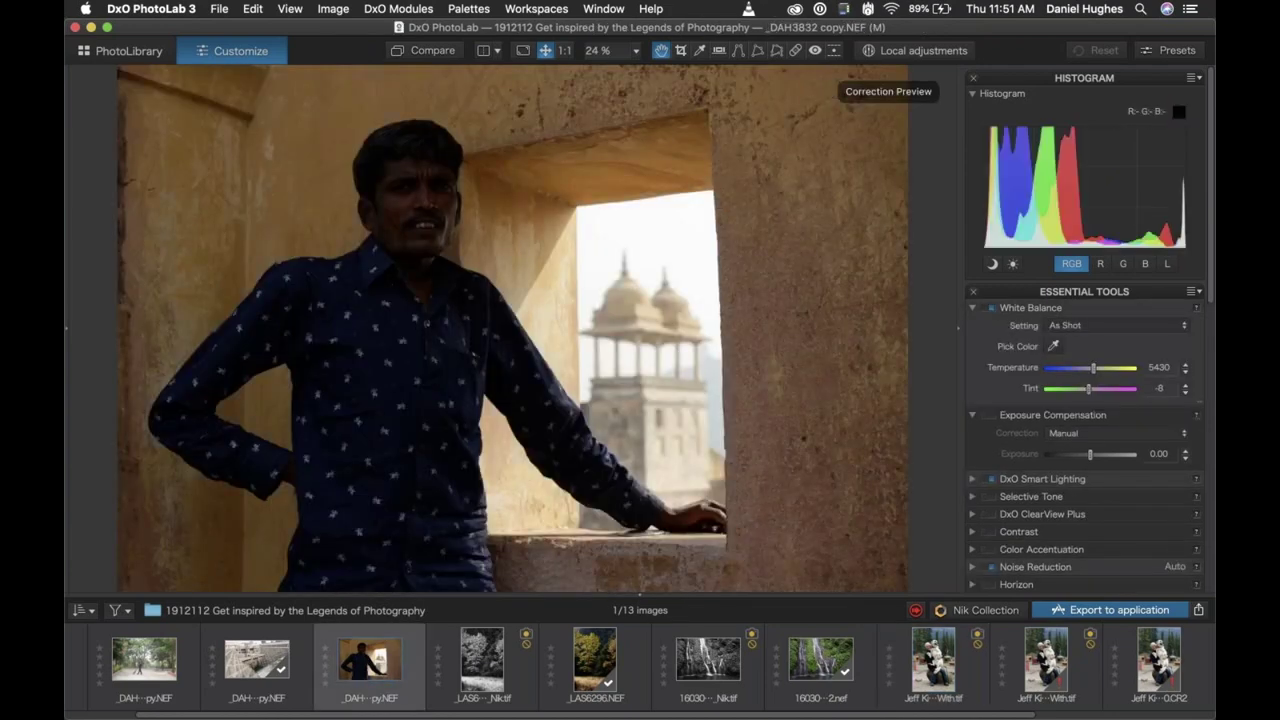
{"action": "left_click", "coordinate": [888, 50]}
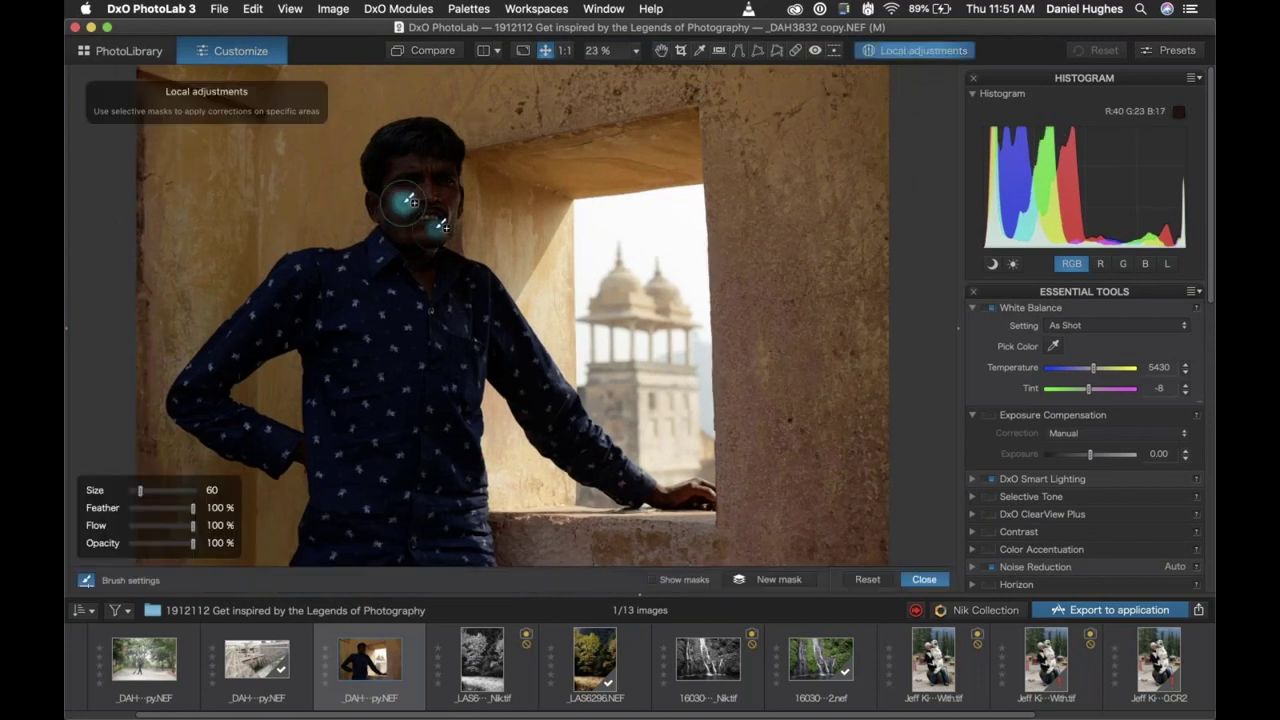
{"action": "right_click", "coordinate": [600, 245]}
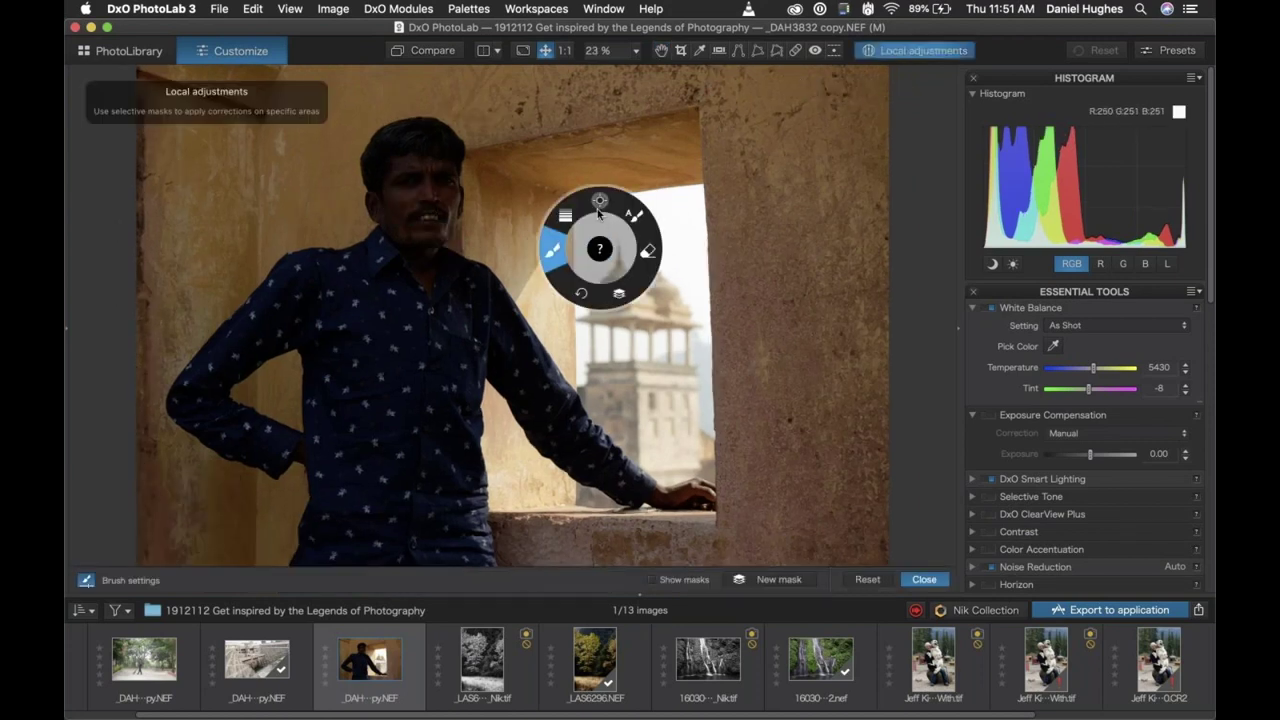
{"action": "left_click", "coordinate": [603, 212]}
{"action": "left_click", "coordinate": [409, 200]}
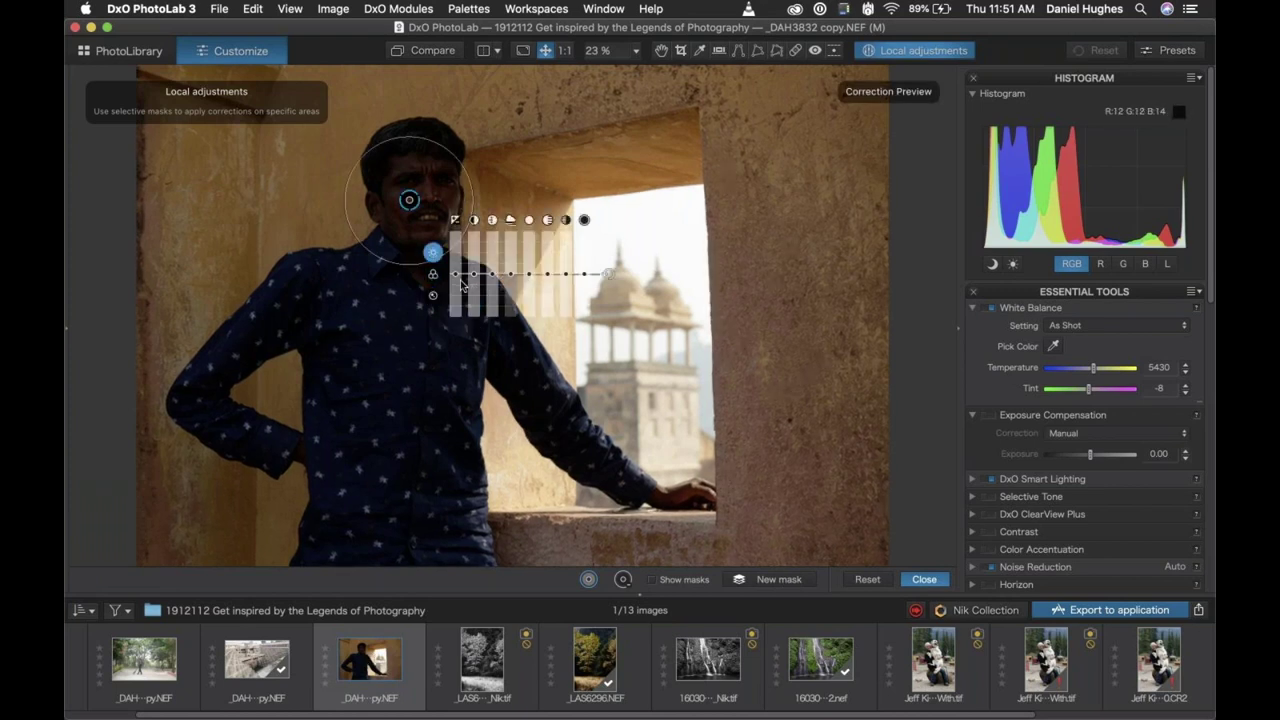
{"action": "left_click_drag", "start_coordinate": [432, 256], "coordinate": [455, 260]}
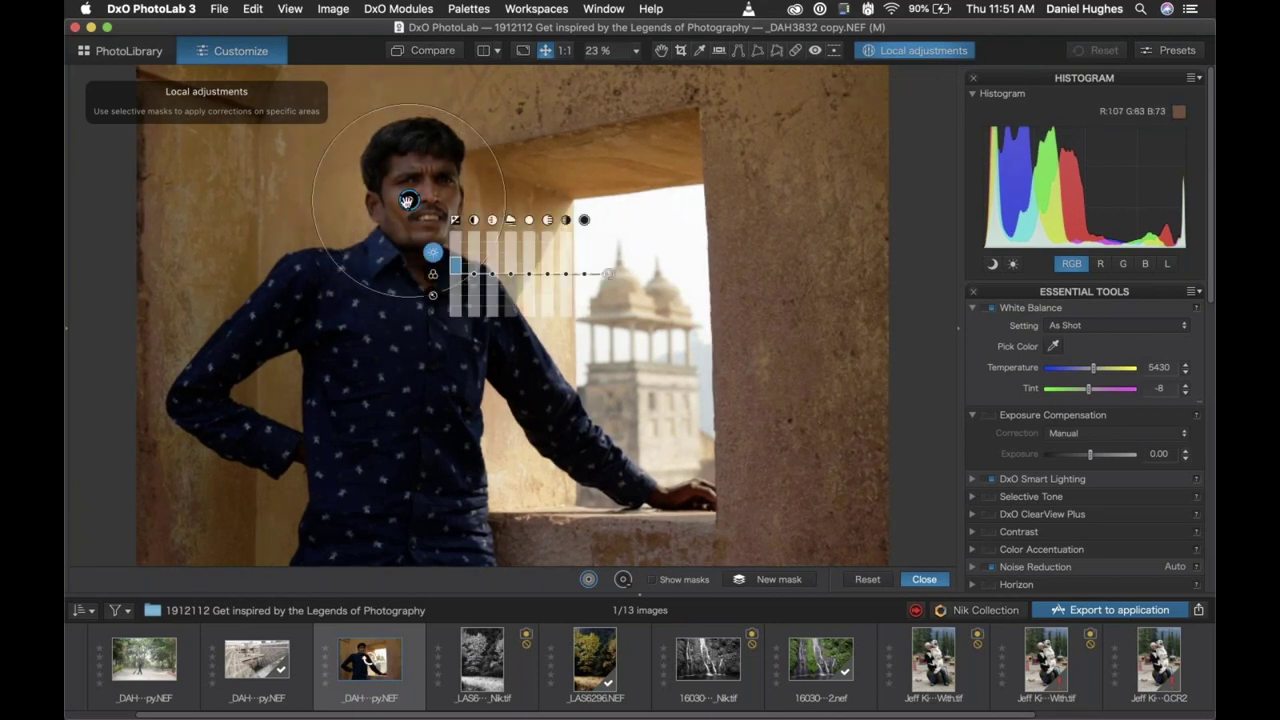
{"action": "mouse_move", "coordinate": [415, 198]}
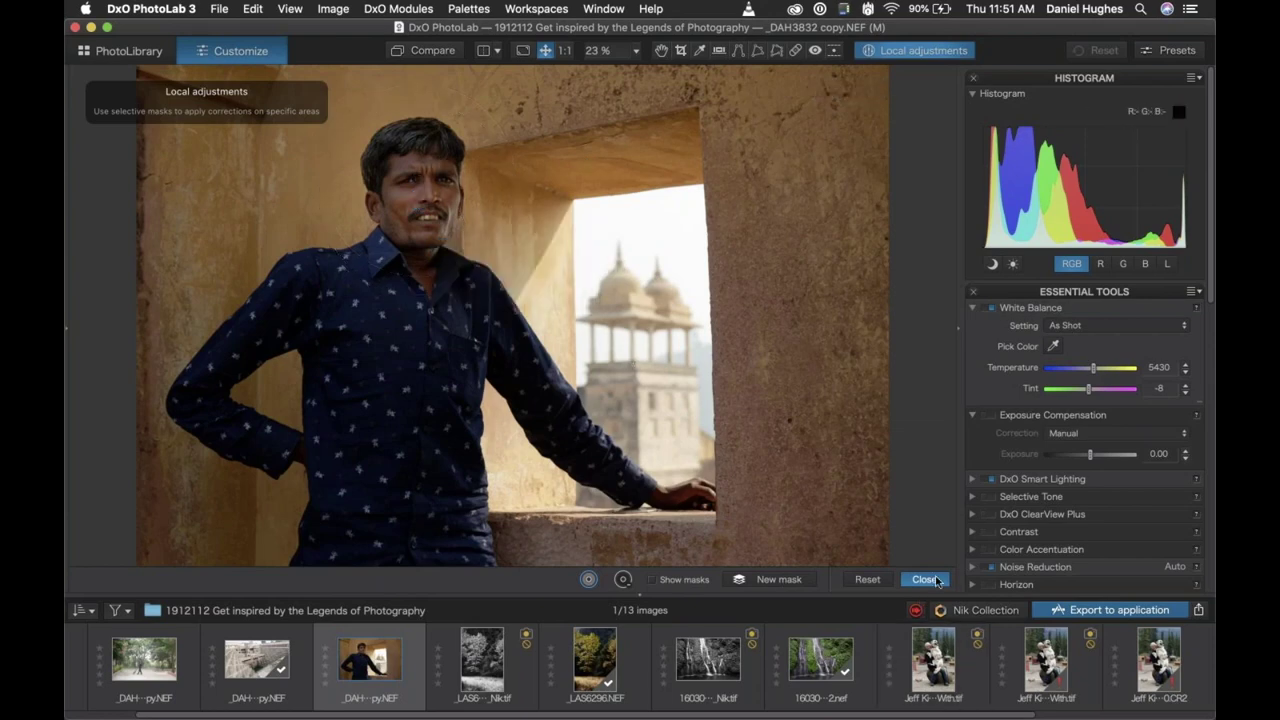
{"action": "left_click", "coordinate": [925, 579]}
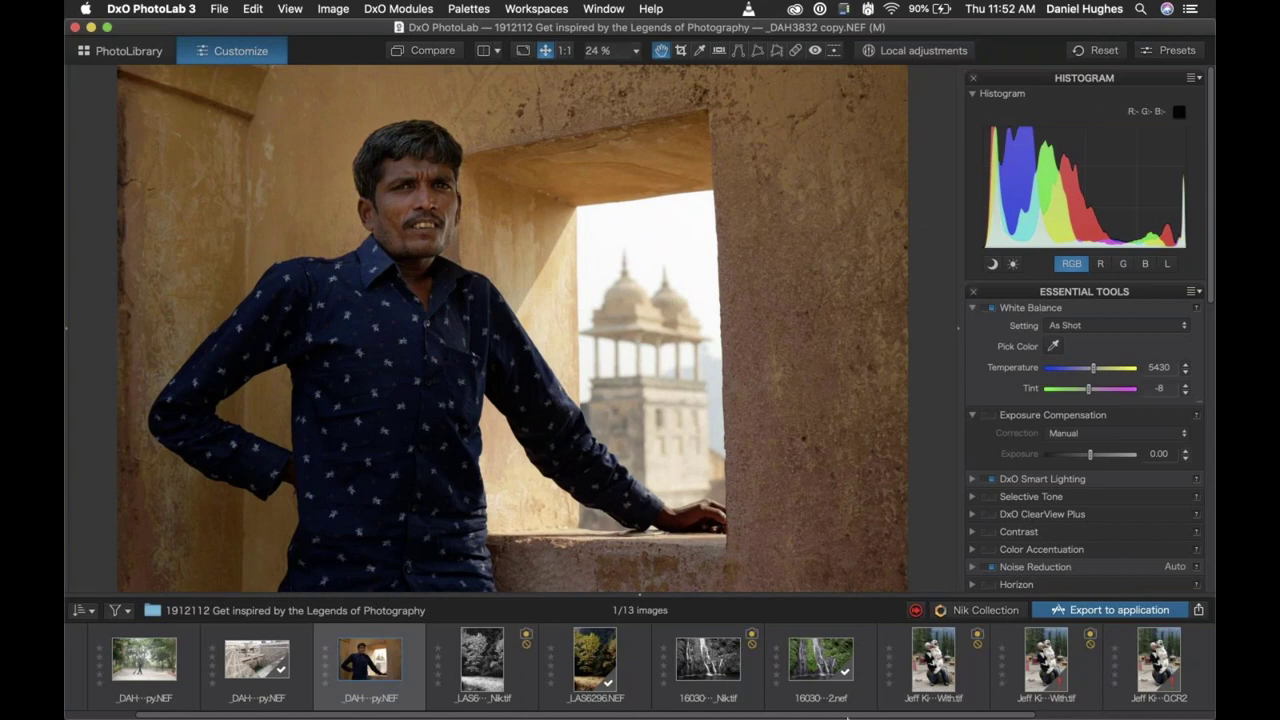
{"action": "mouse_move", "coordinate": [847, 705]}
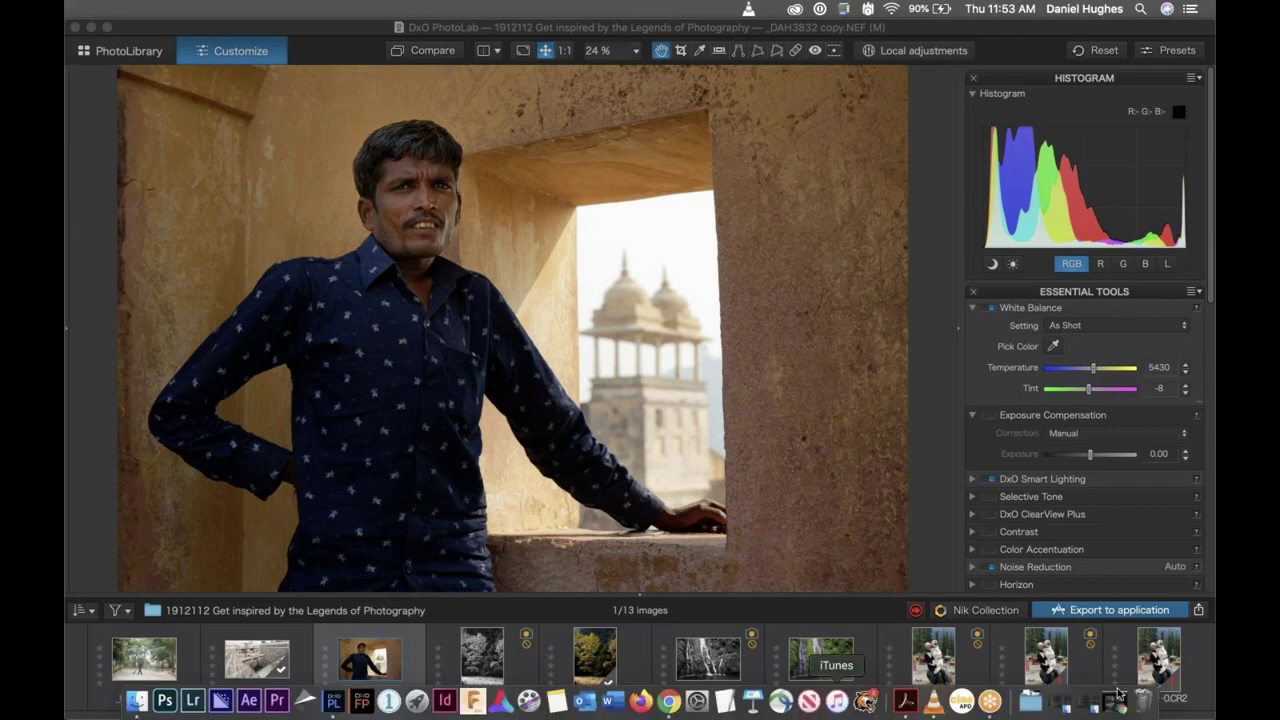
{"action": "left_click", "coordinate": [1118, 702]}
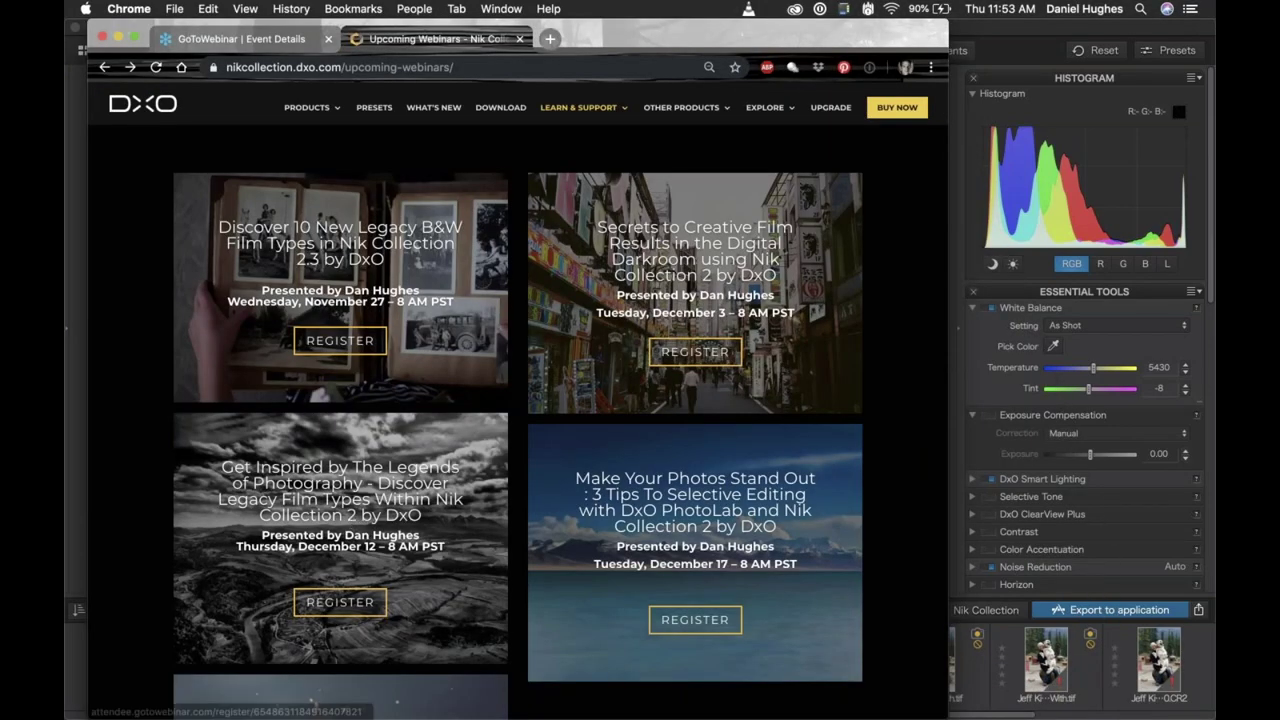
{"action": "scroll", "coordinate": [525, 568], "scroll_direction": "down", "scroll_amount": 3}
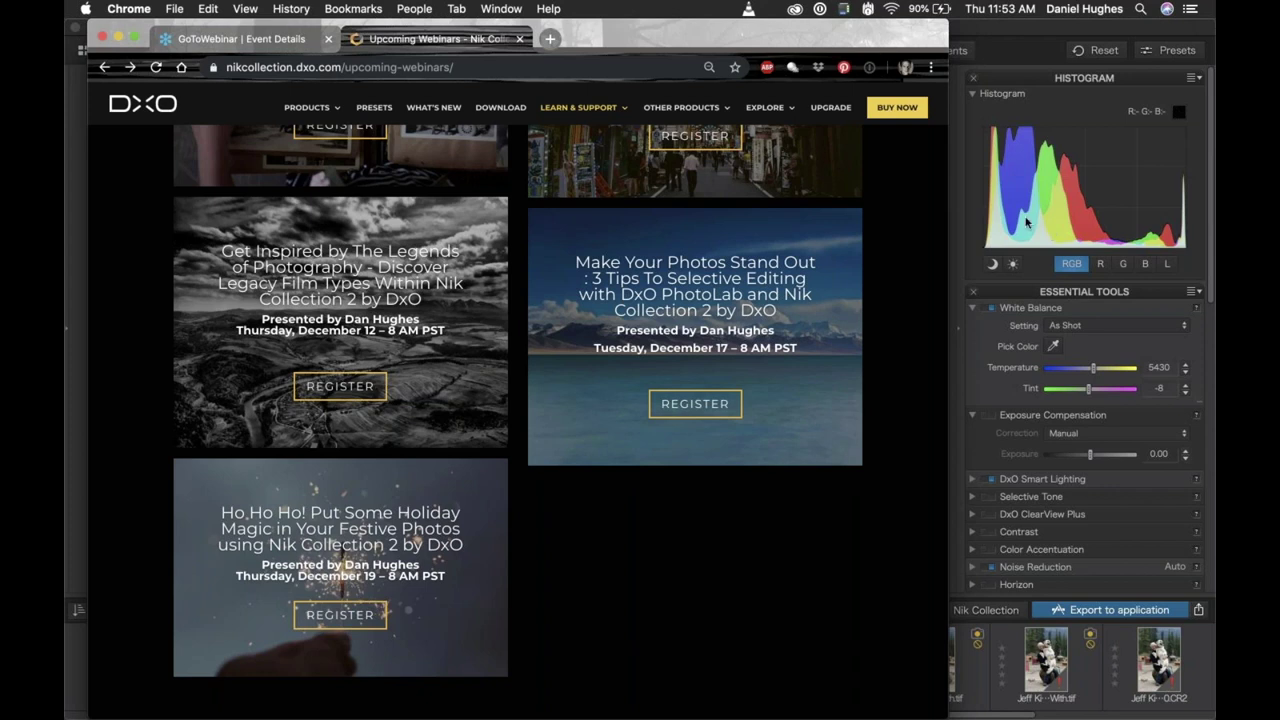
{"action": "left_click", "coordinate": [955, 217]}
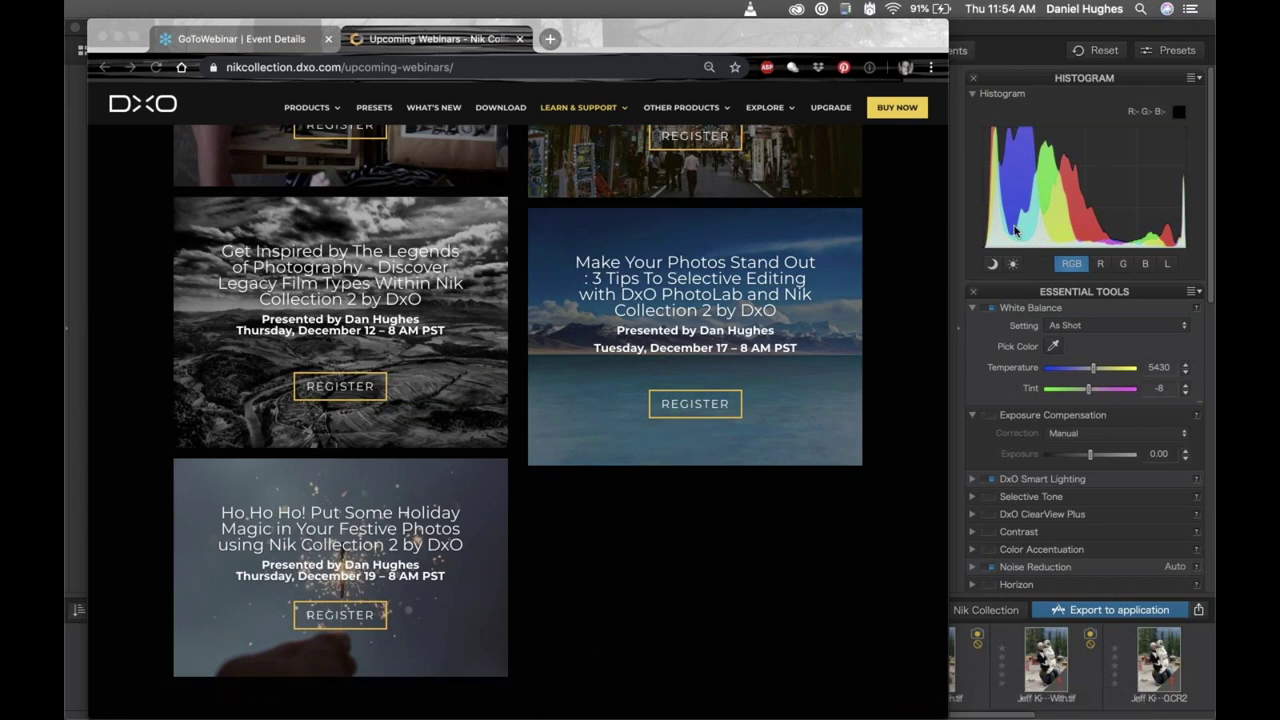
{"action": "scroll", "coordinate": [575, 551], "scroll_direction": "down", "scroll_amount": 2}
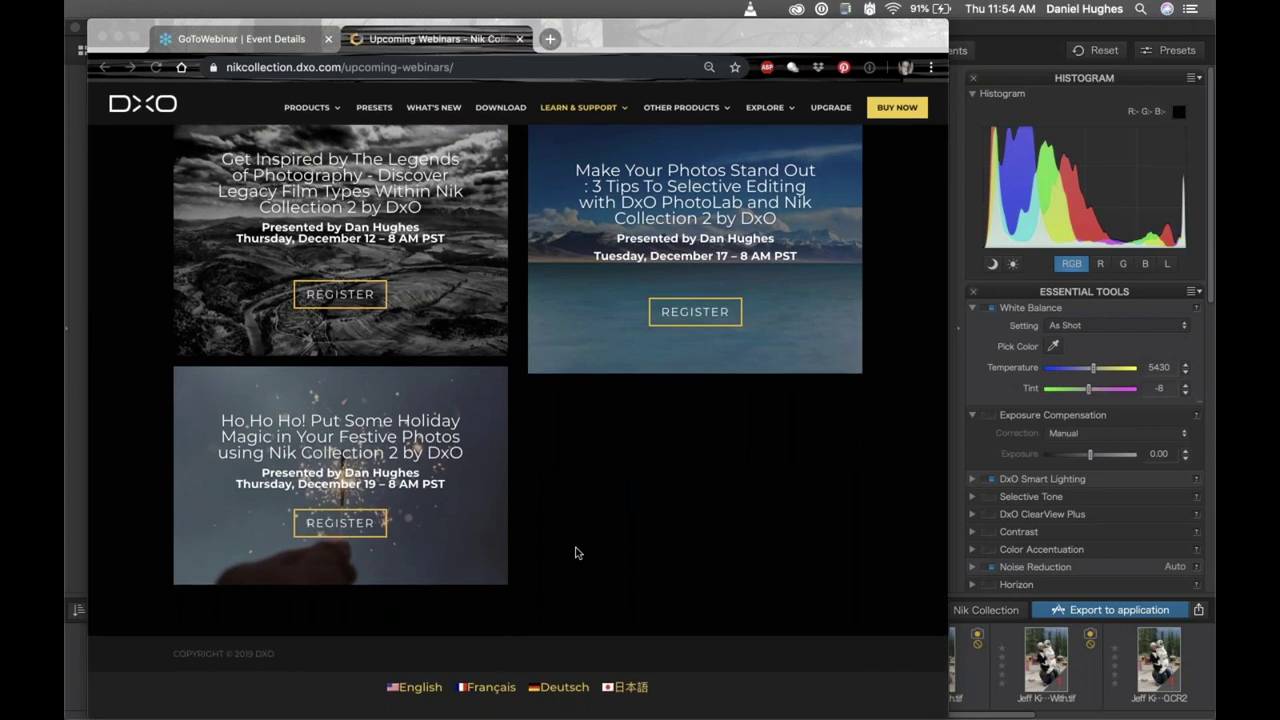
{"action": "scroll", "coordinate": [587, 546], "scroll_direction": "up", "scroll_amount": 1}
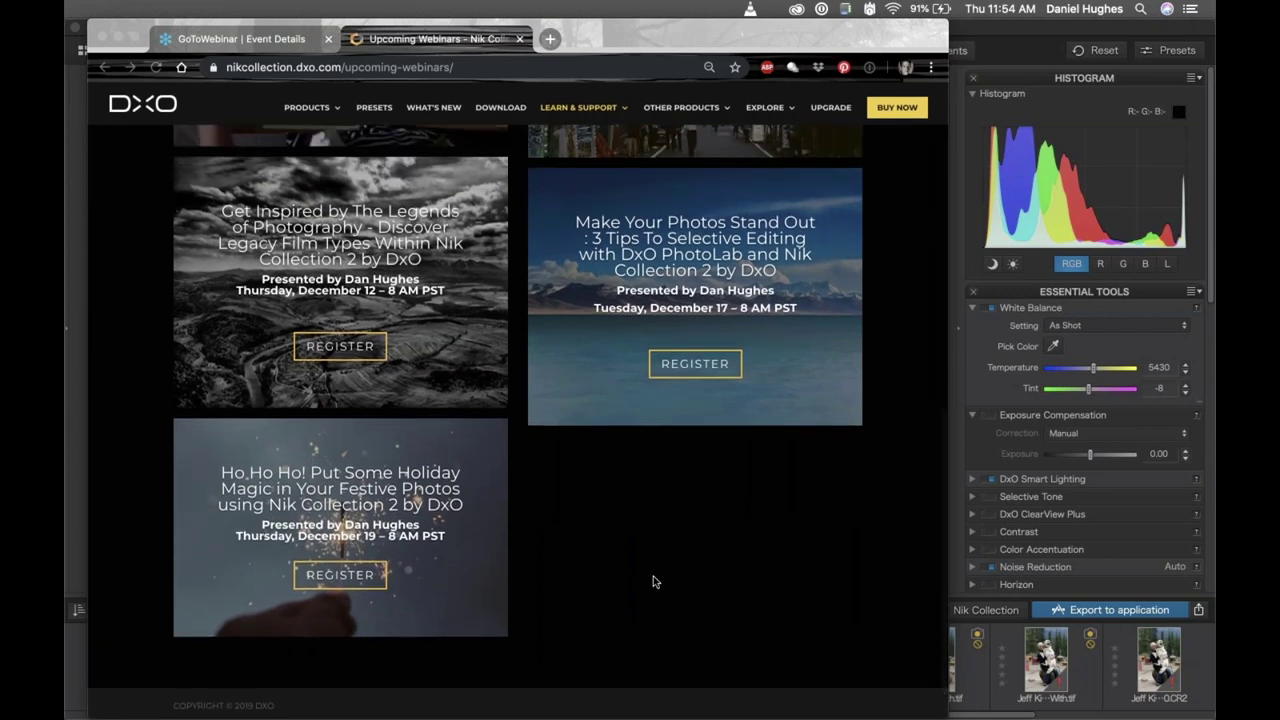
{"action": "mouse_move", "coordinate": [686, 703]}
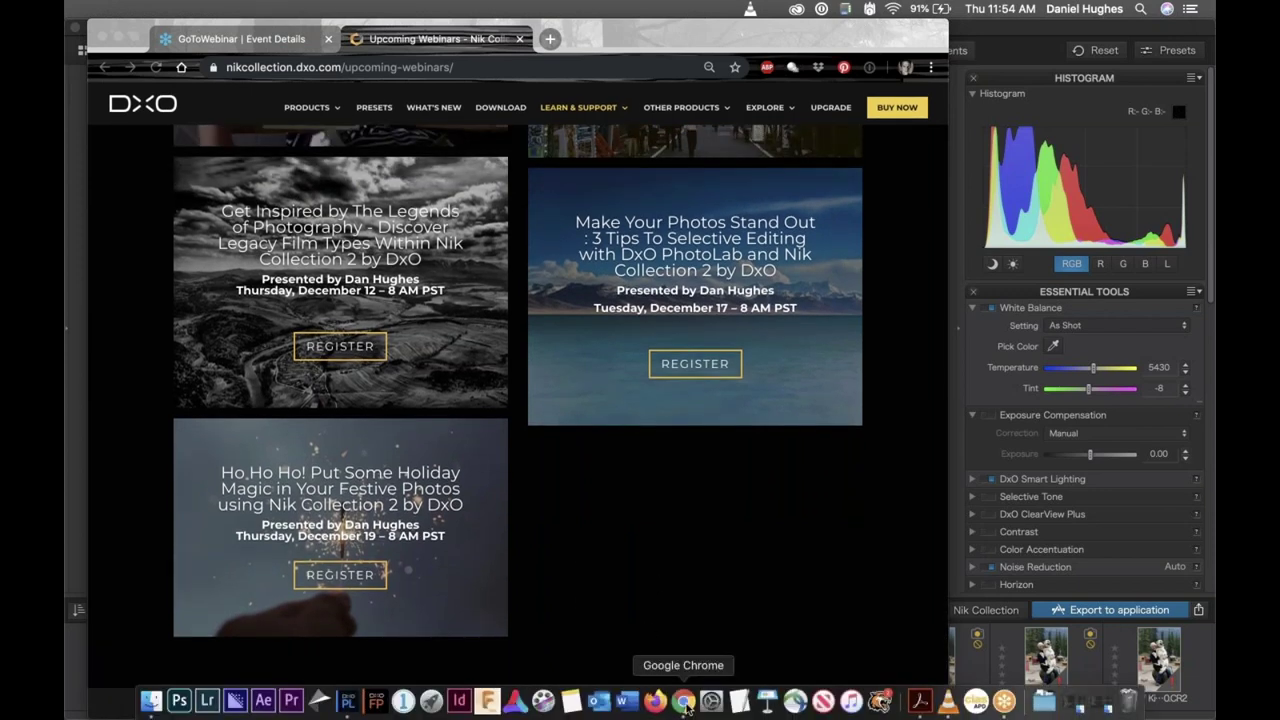
{"action": "left_click", "coordinate": [120, 38]}
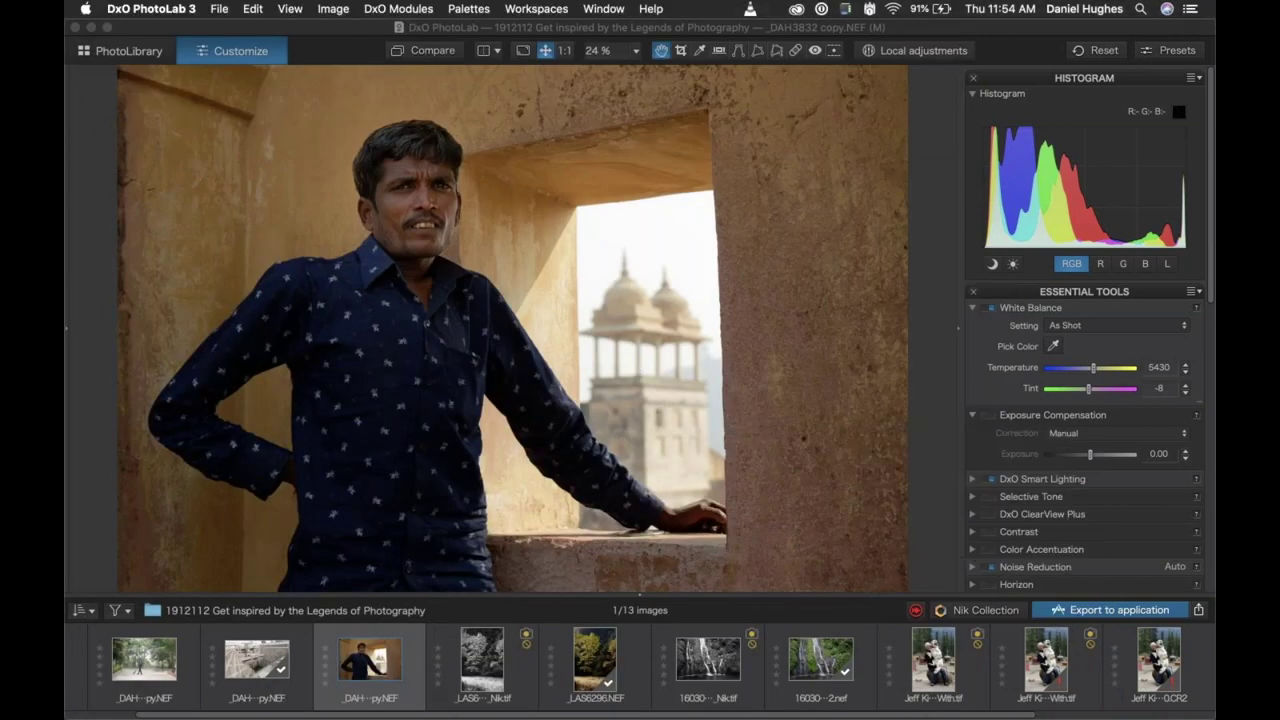
Send the man-at-window photo to Silver Efex Pro 2 via Nik Collection and bring its window forward.
{"action": "left_click", "coordinate": [982, 610]}
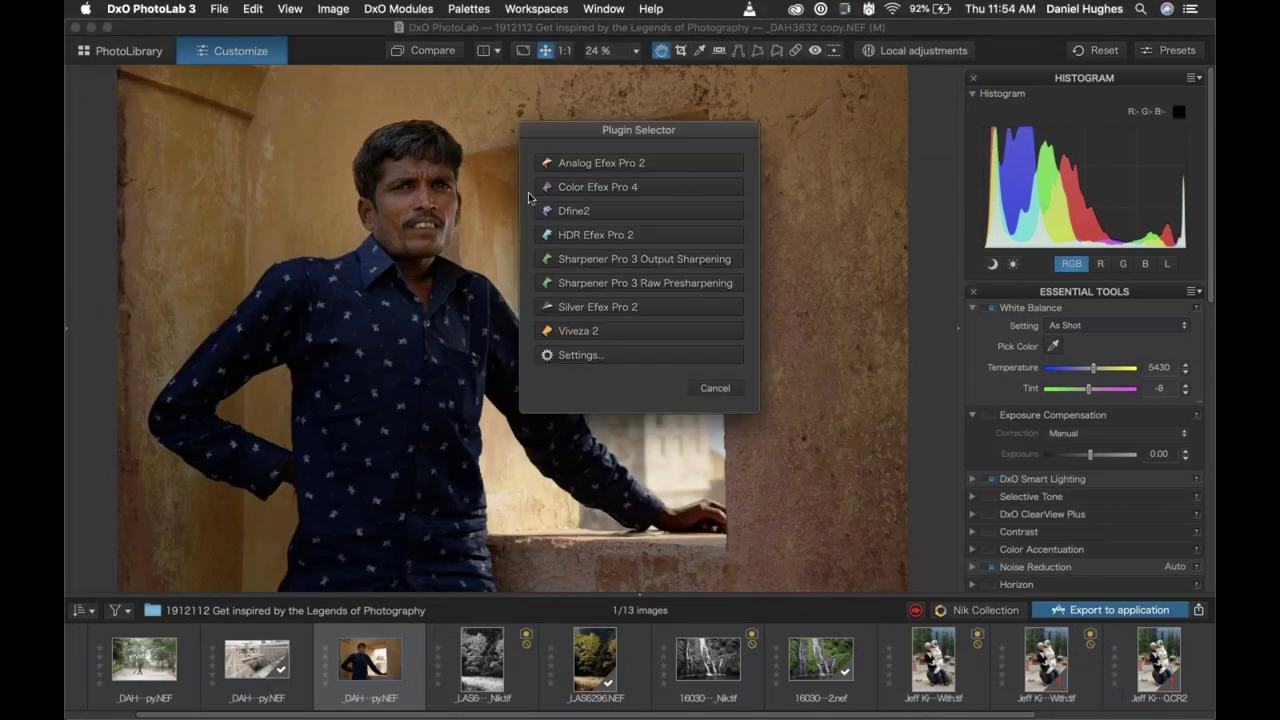
{"action": "left_click", "coordinate": [591, 306]}
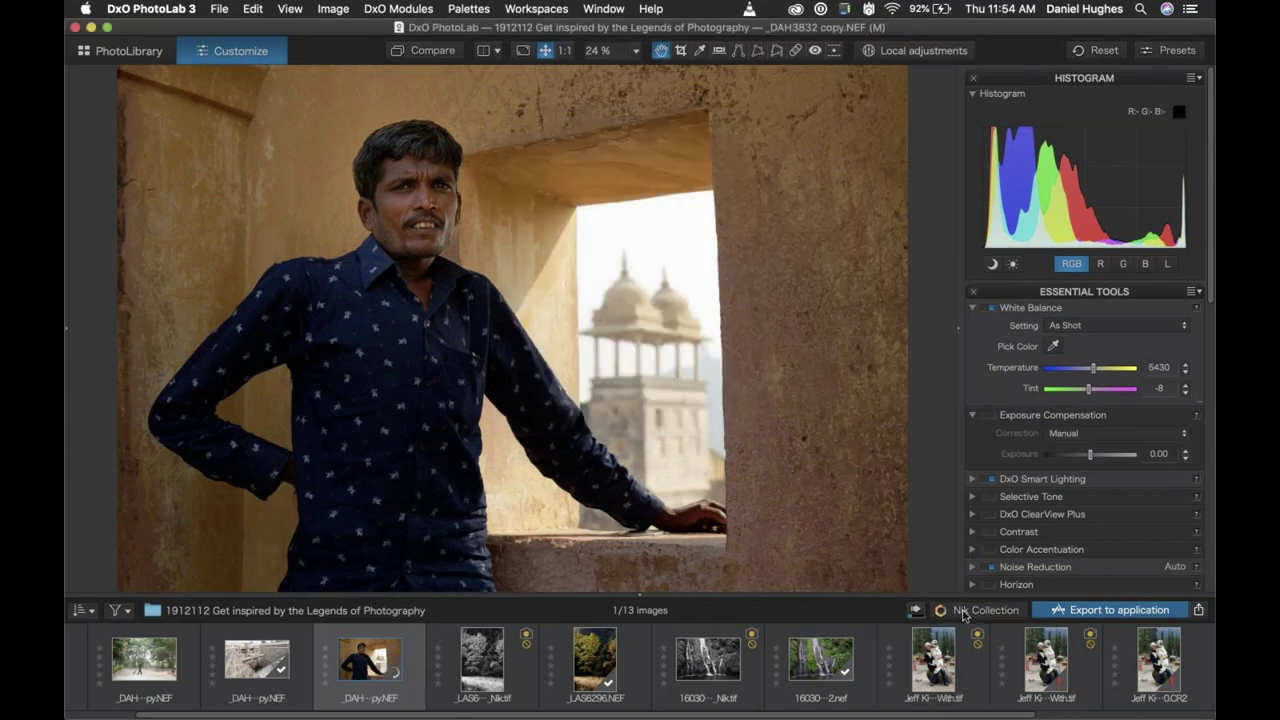
{"action": "left_click", "coordinate": [963, 612]}
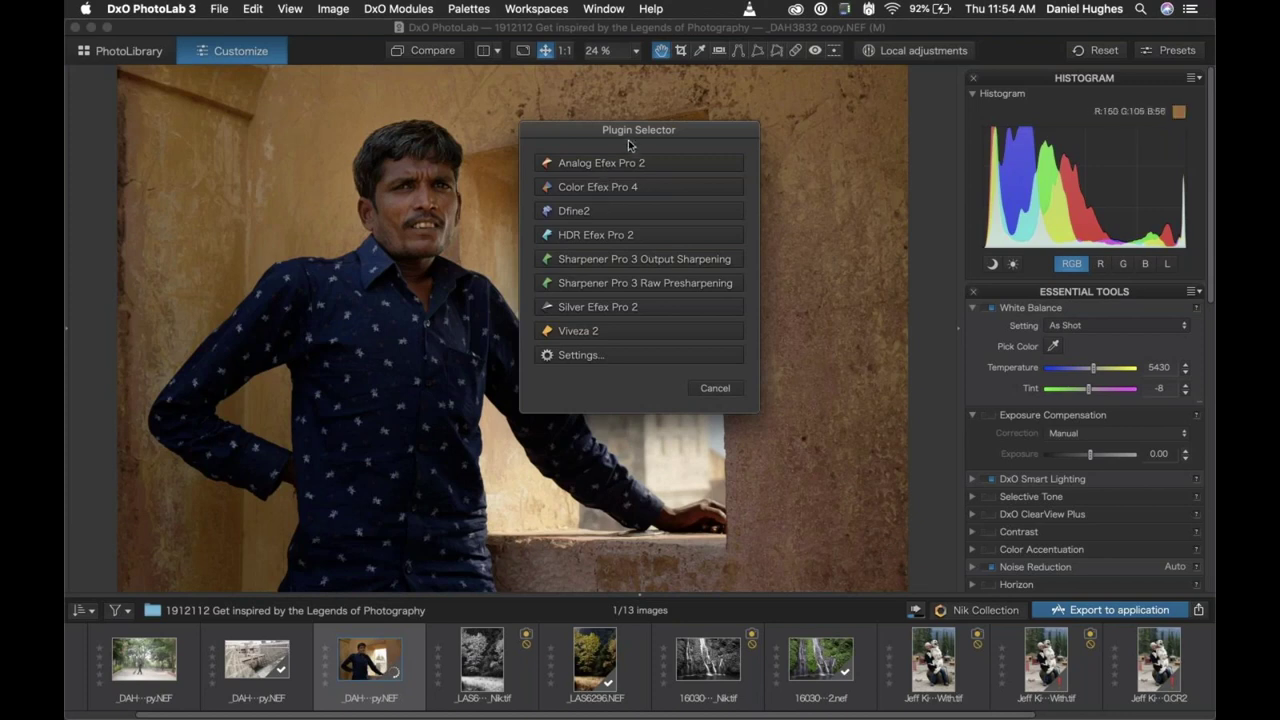
{"action": "left_click", "coordinate": [716, 388]}
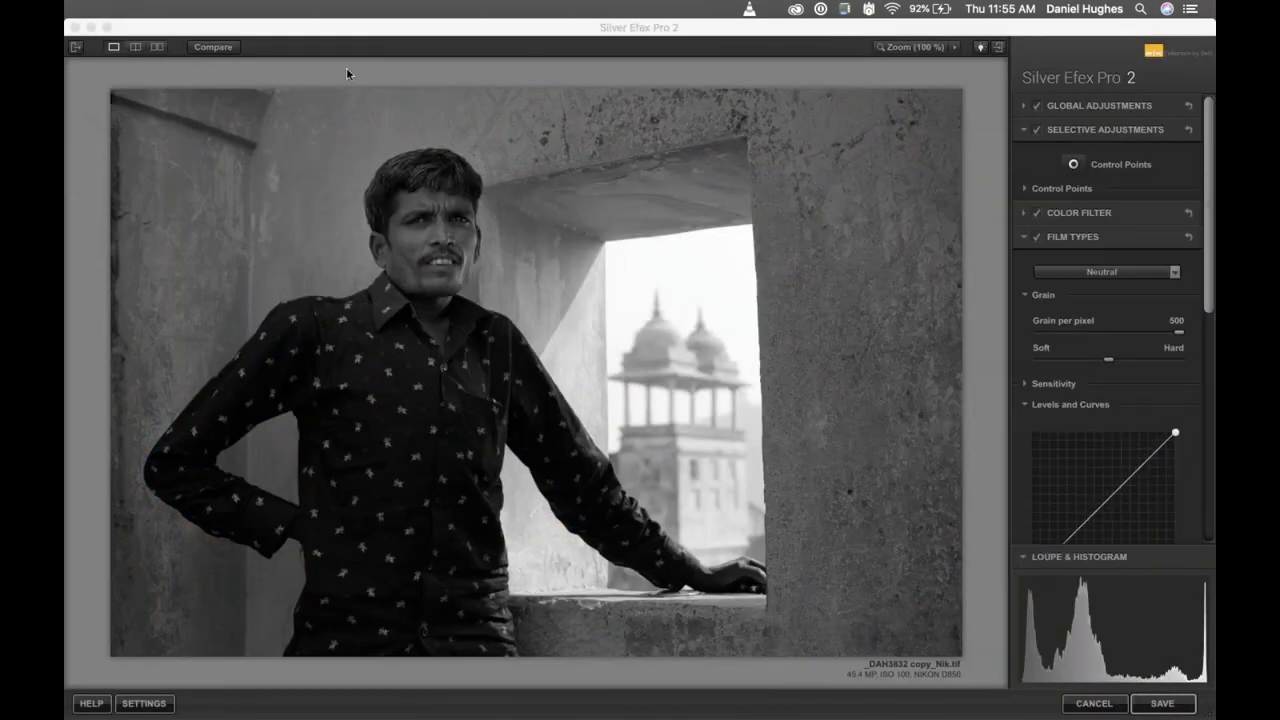
{"action": "left_click", "coordinate": [278, 36]}
View the Silver Efex Pro 2 version information, then open its online help in Chrome.
{"action": "left_click", "coordinate": [1153, 52]}
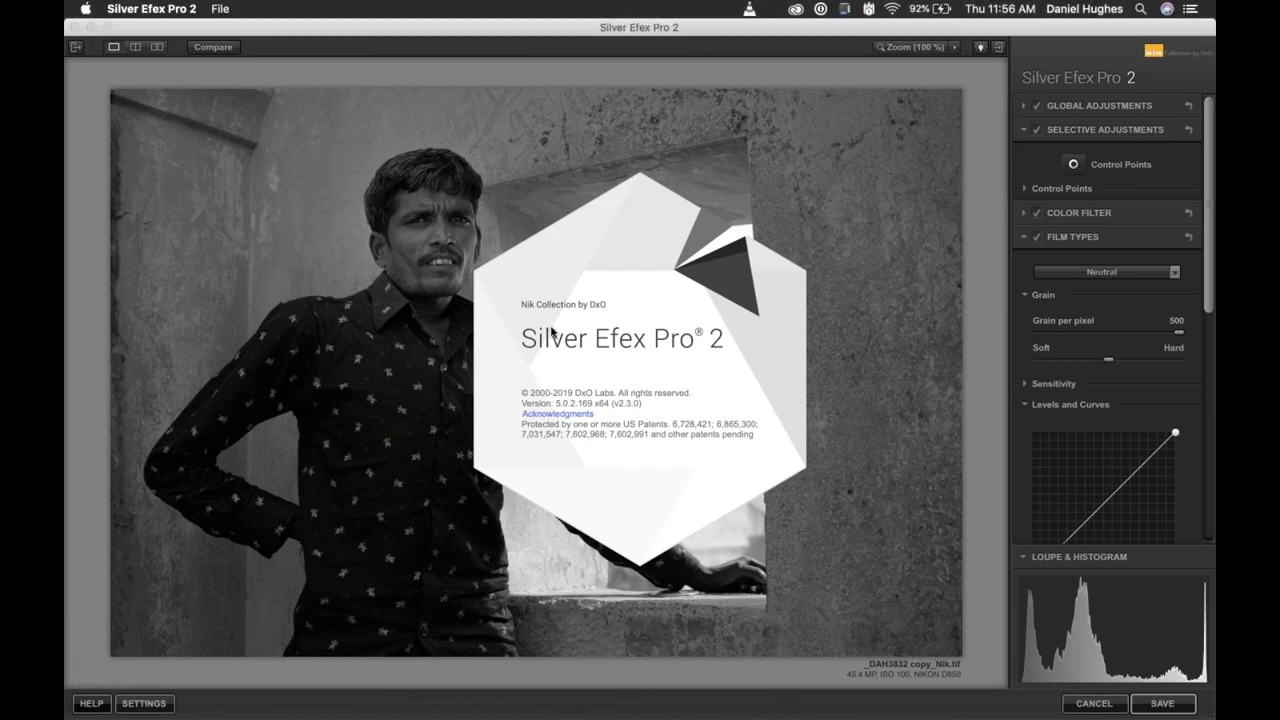
{"action": "left_click", "coordinate": [89, 705]}
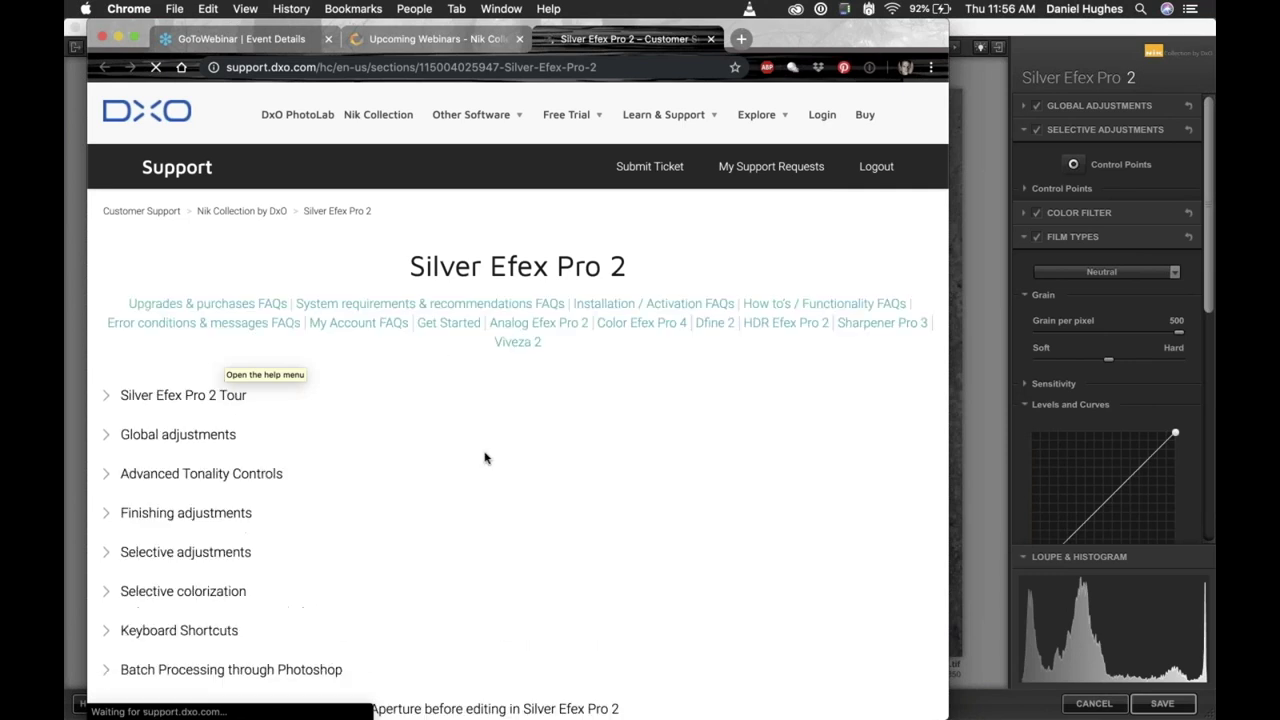
{"action": "scroll", "coordinate": [493, 511], "scroll_direction": "down", "scroll_amount": 1}
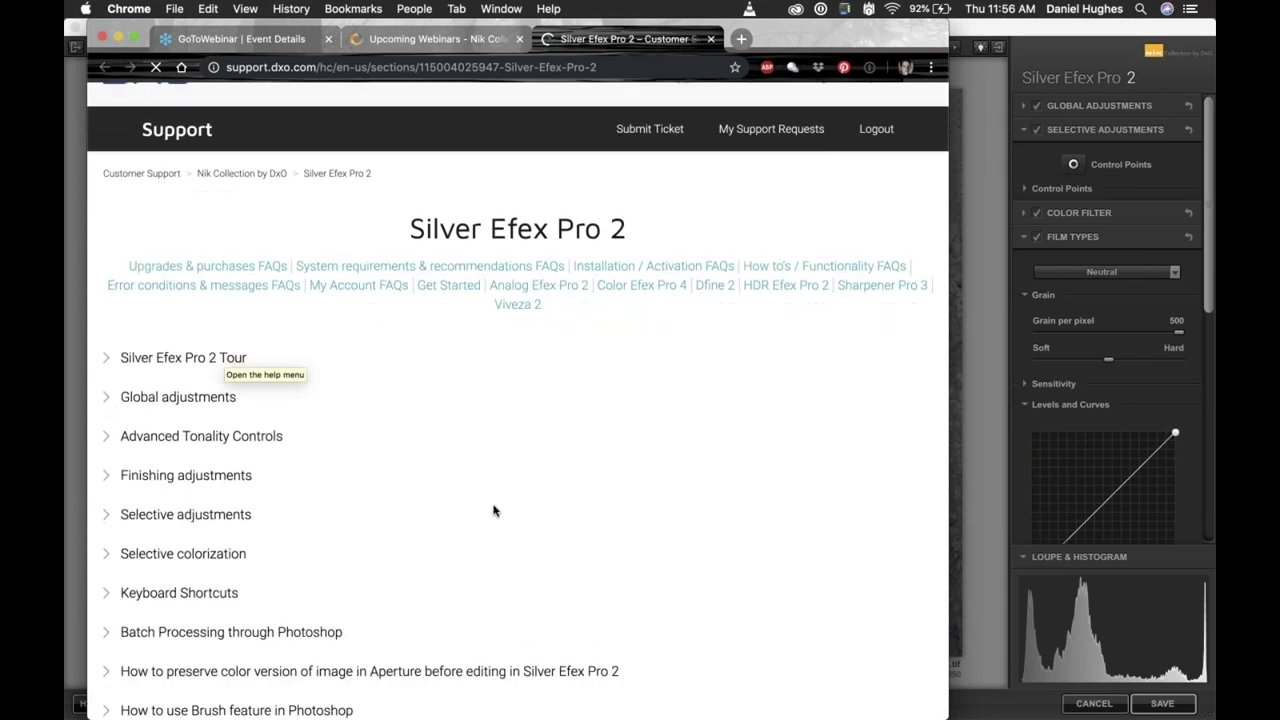
{"action": "scroll", "coordinate": [493, 511], "scroll_direction": "down", "scroll_amount": 1}
{"action": "scroll", "coordinate": [493, 511], "scroll_direction": "down", "scroll_amount": 2}
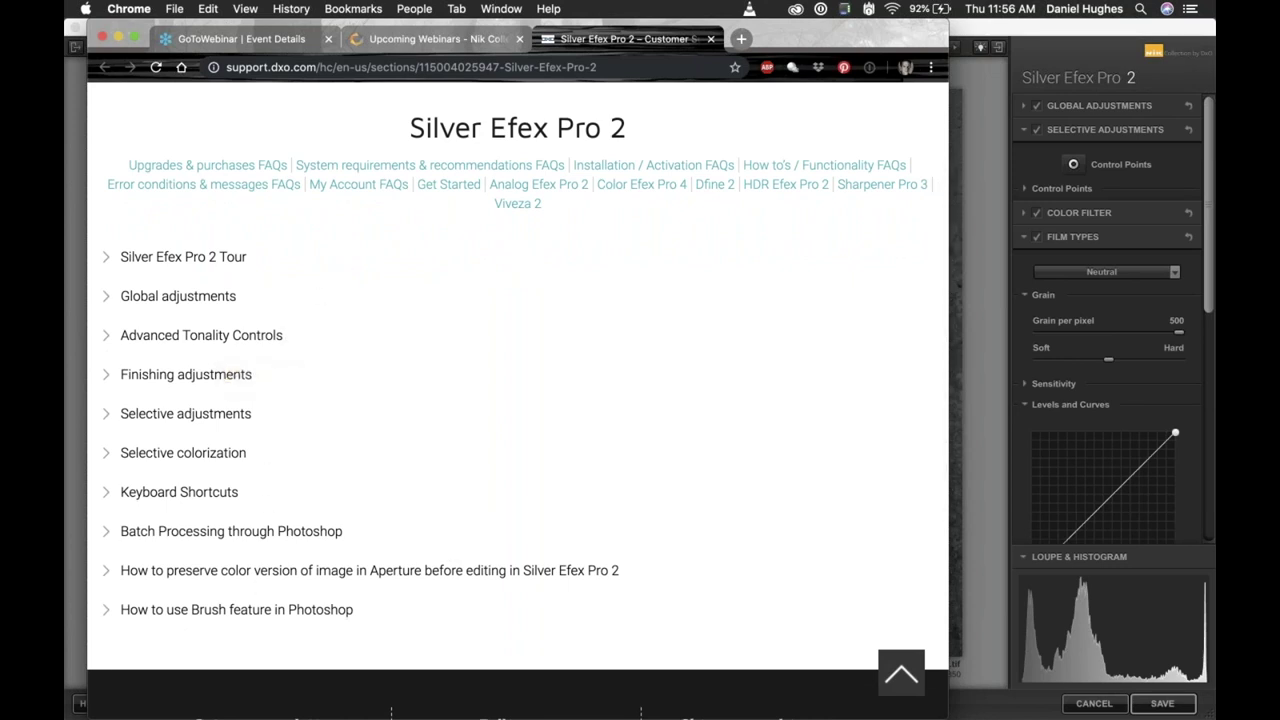
{"action": "scroll", "coordinate": [520, 630], "scroll_direction": "down", "scroll_amount": 1}
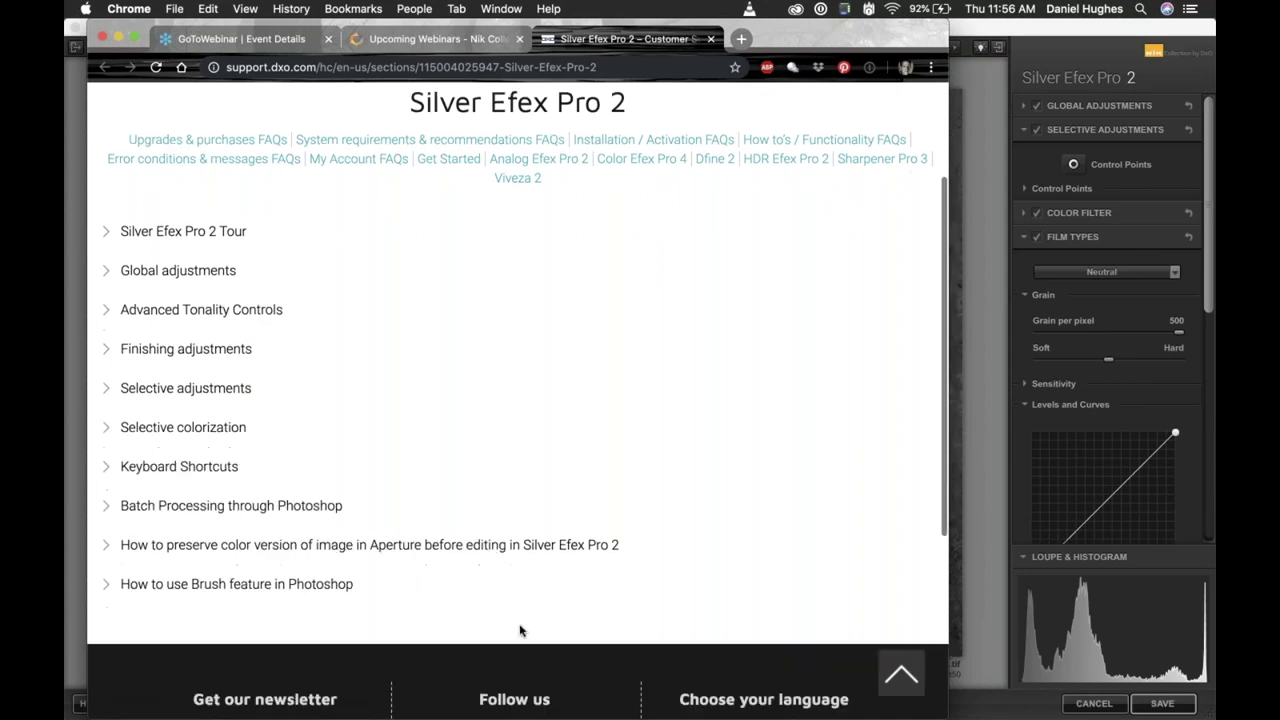
{"action": "scroll", "coordinate": [520, 630], "scroll_direction": "down", "scroll_amount": 5}
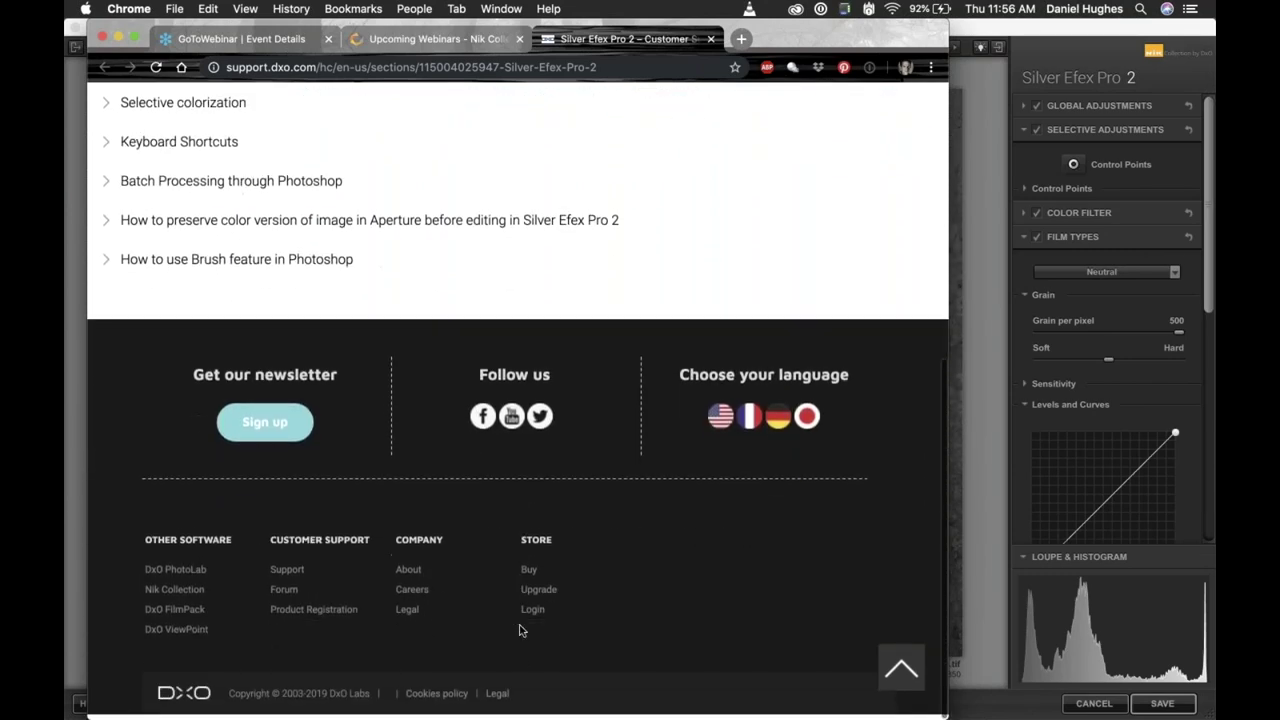
{"action": "scroll", "coordinate": [520, 630], "scroll_direction": "up", "scroll_amount": 7}
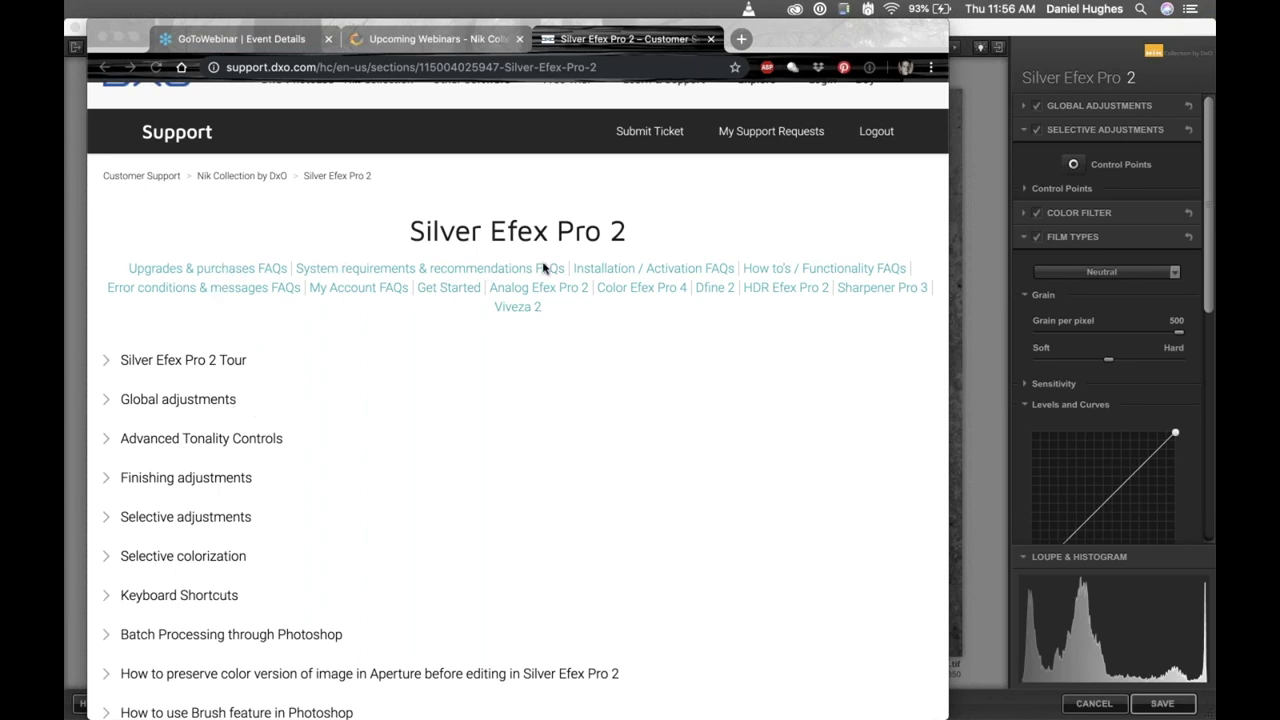
{"action": "left_click", "coordinate": [590, 270]}
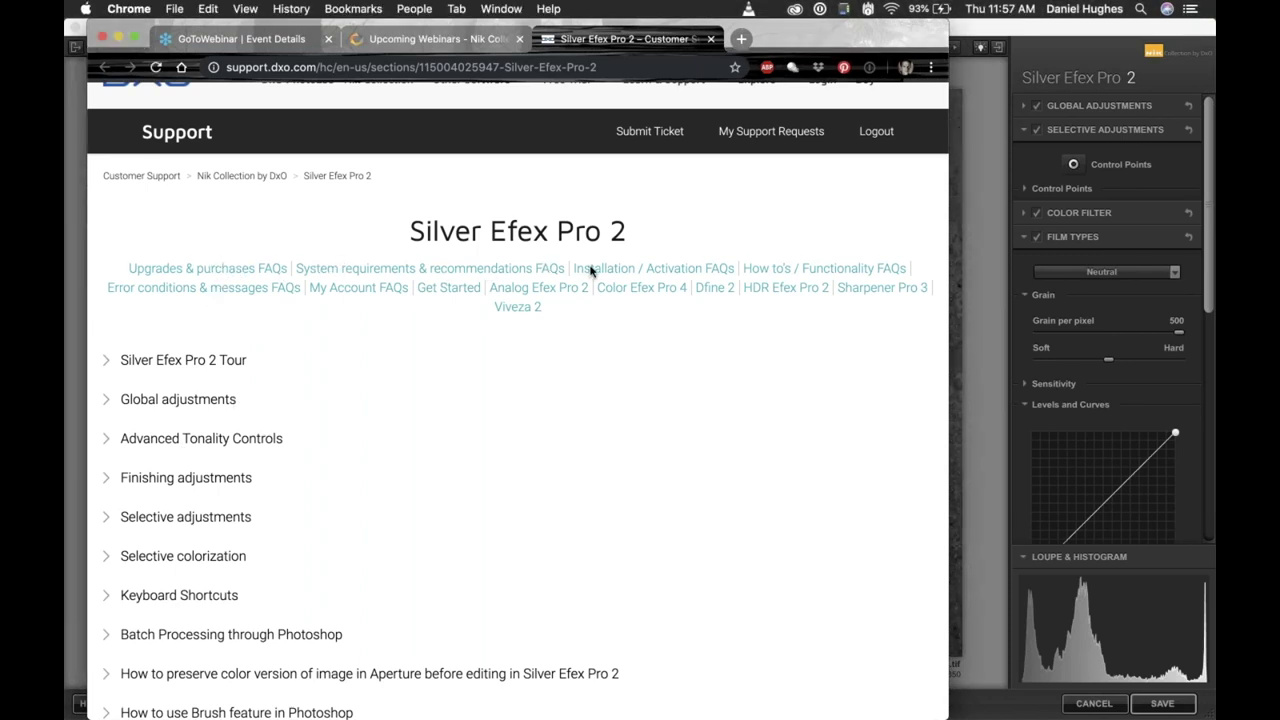
Open the Installation / Activation FAQs page, then switch back to DxO PhotoLab.
{"action": "left_click", "coordinate": [592, 273]}
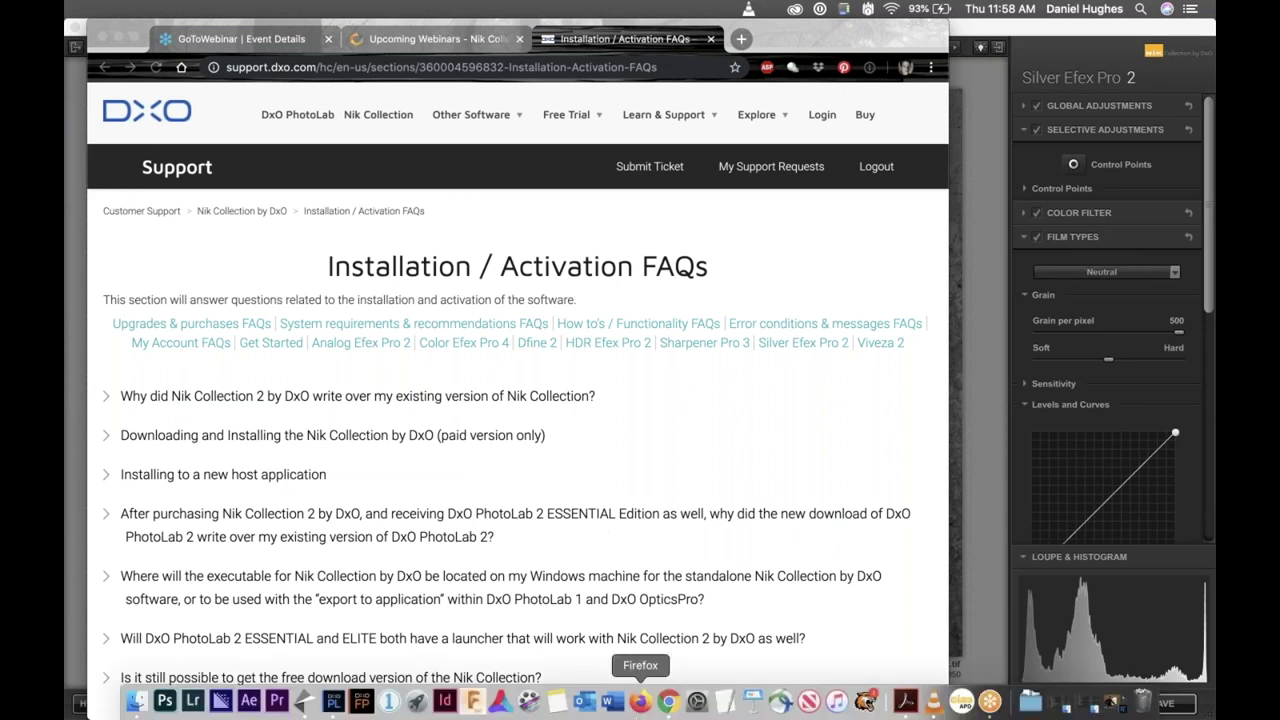
{"action": "key", "text": "super+Tab"}
{"action": "key", "text": "super+Tab"}
{"action": "key", "text": "super+Tab"}
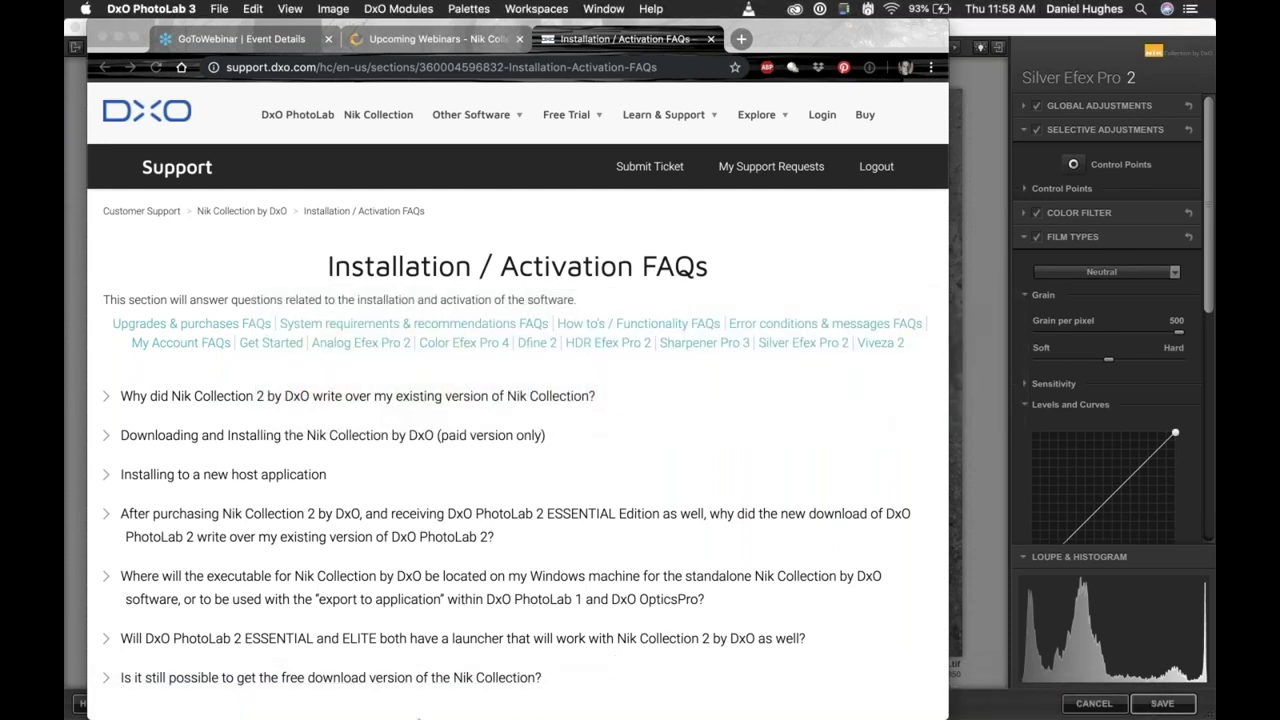
Restore PhotoLab and browse the 191203 Color Analog workflows and 191127 Intro to film types folders.
{"action": "left_click", "coordinate": [344, 702]}
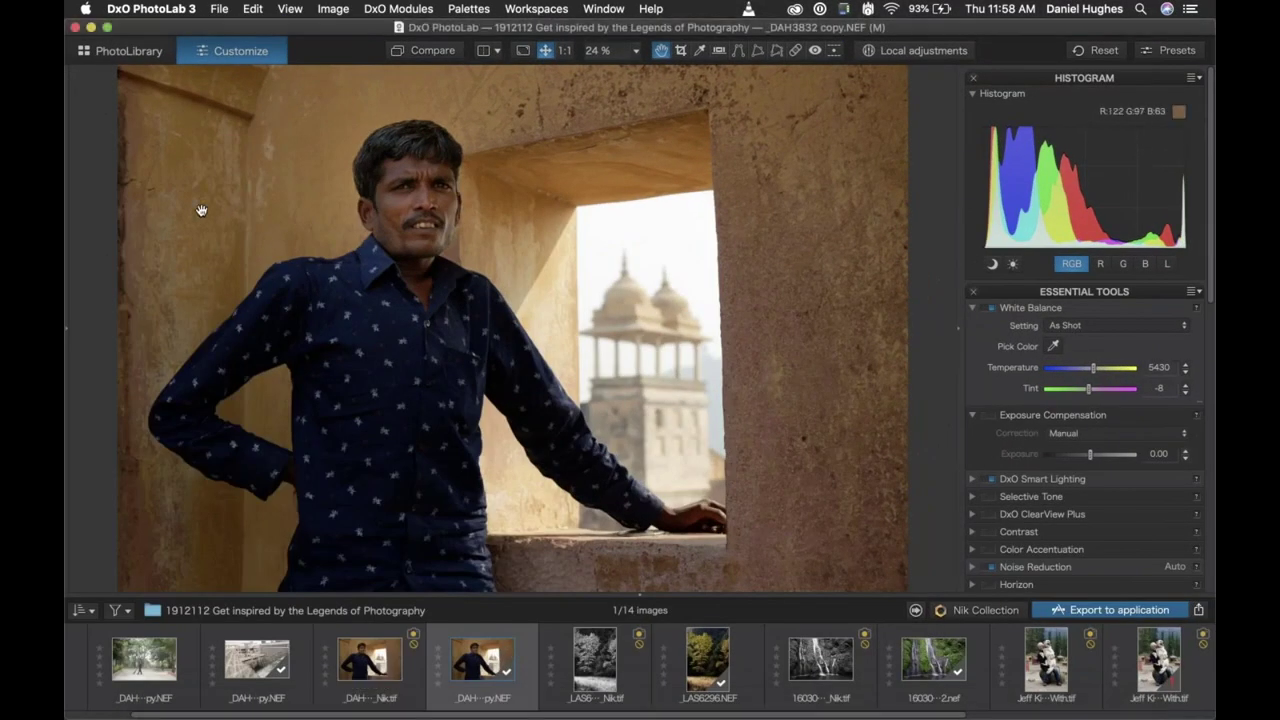
{"action": "left_click", "coordinate": [120, 51]}
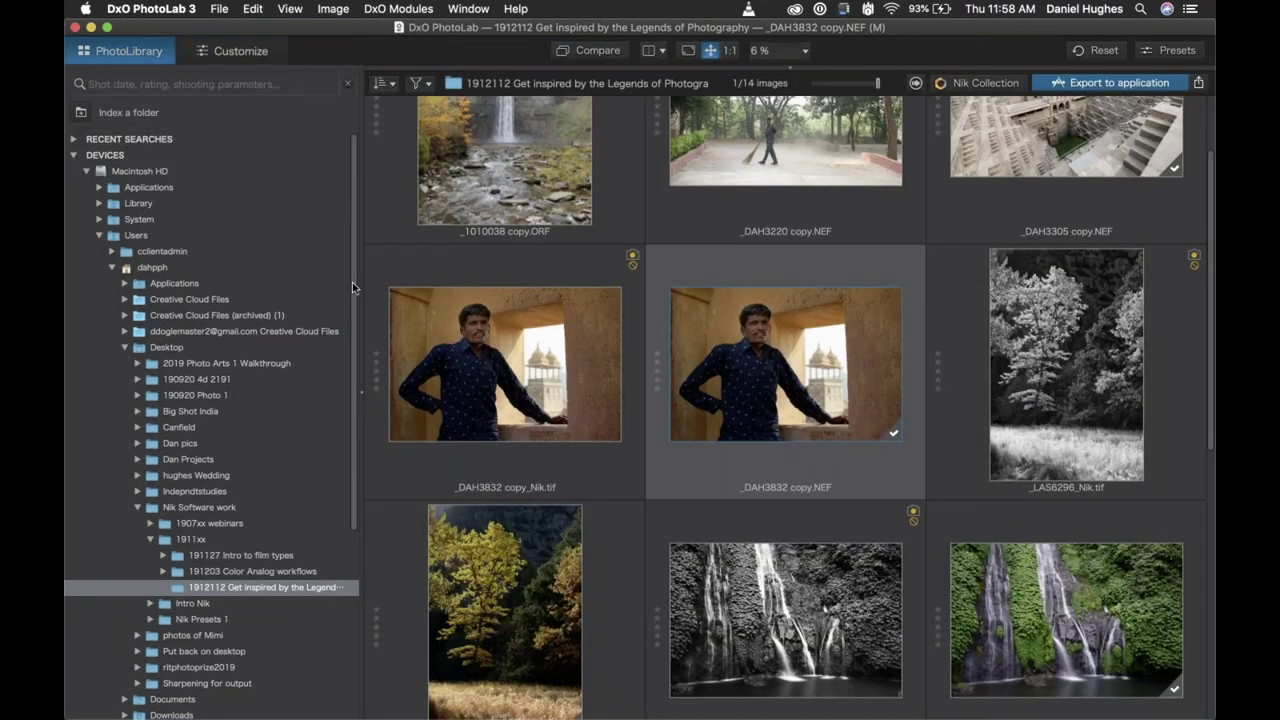
{"action": "mouse_move", "coordinate": [352, 282]}
{"action": "left_mouse_down"}
{"action": "mouse_move", "coordinate": [354, 328]}
{"action": "mouse_move", "coordinate": [357, 288]}
{"action": "left_mouse_up"}
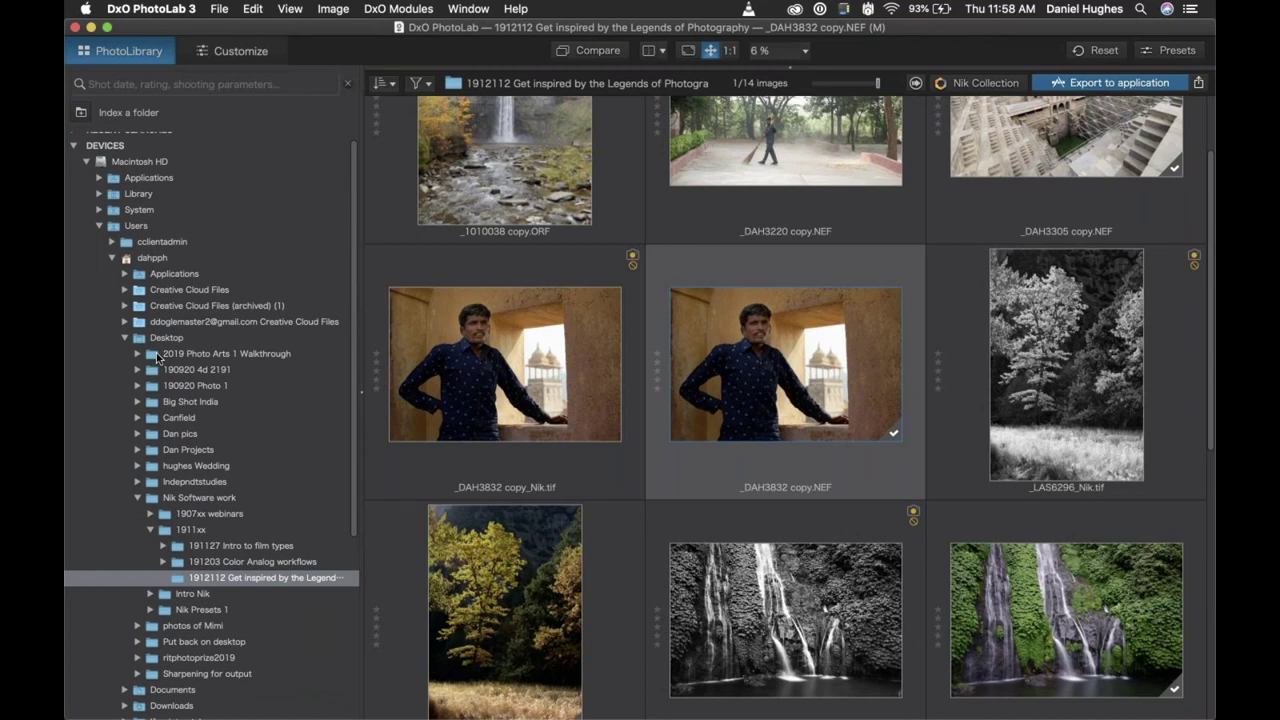
{"action": "left_click", "coordinate": [176, 566]}
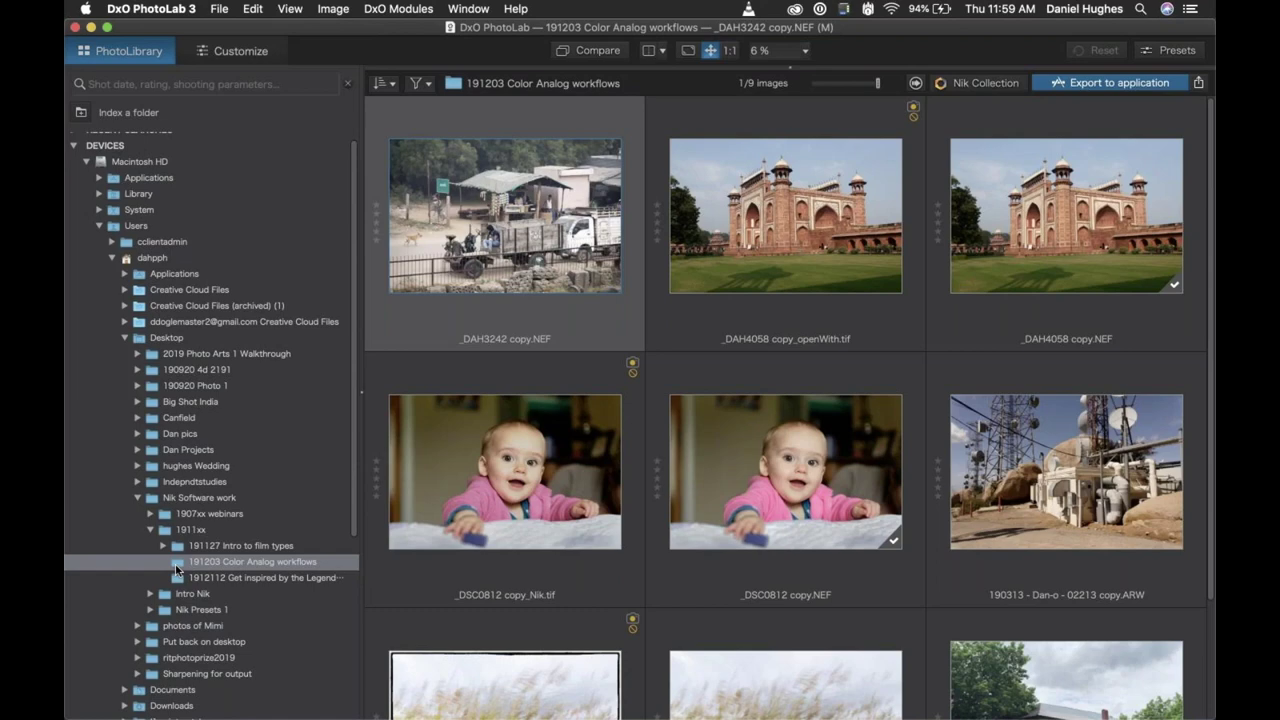
{"action": "left_click", "coordinate": [178, 547]}
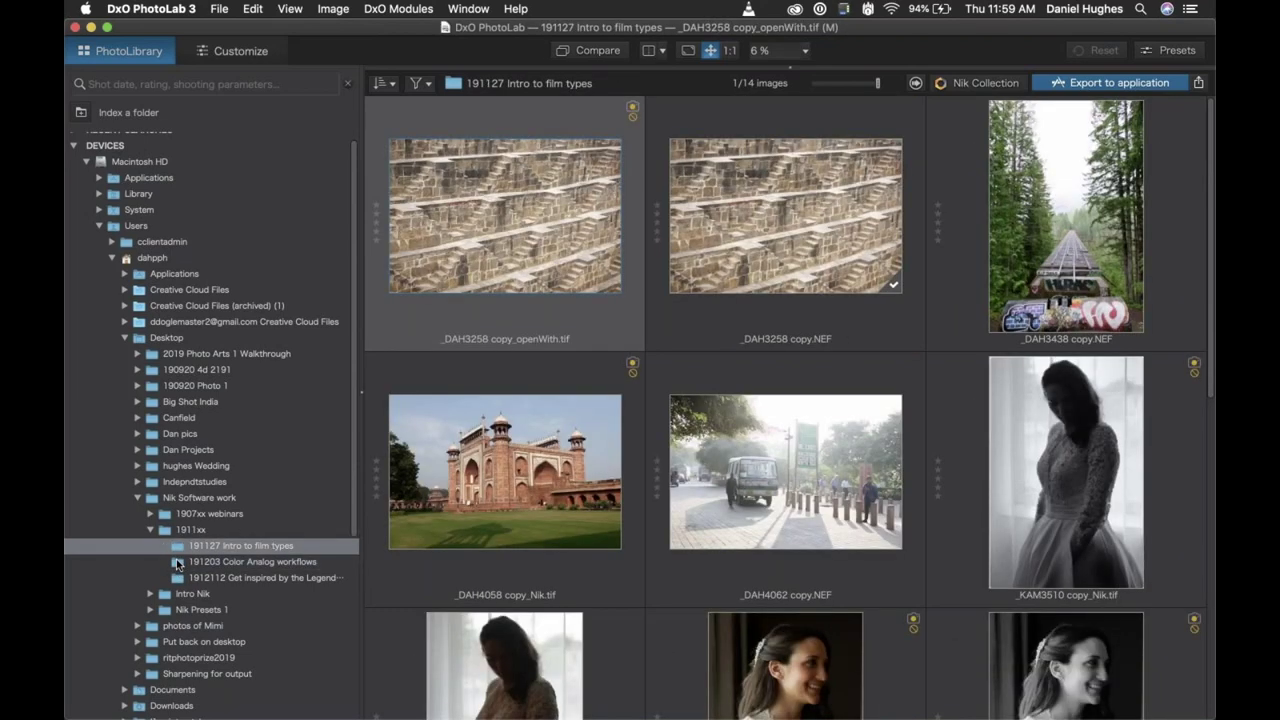
Return to the 1912112 Legends of Photography folder and open _DAH3305 copy.NEF for editing.
{"action": "left_click", "coordinate": [177, 563]}
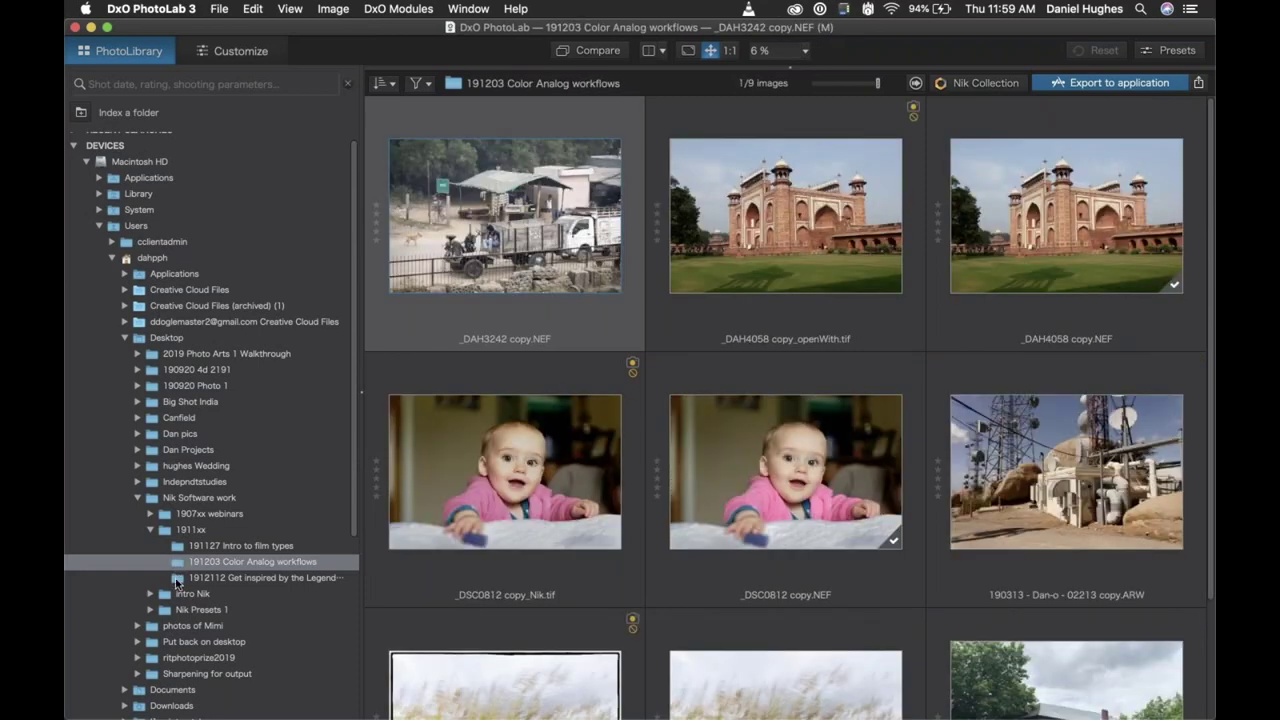
{"action": "left_click", "coordinate": [178, 580]}
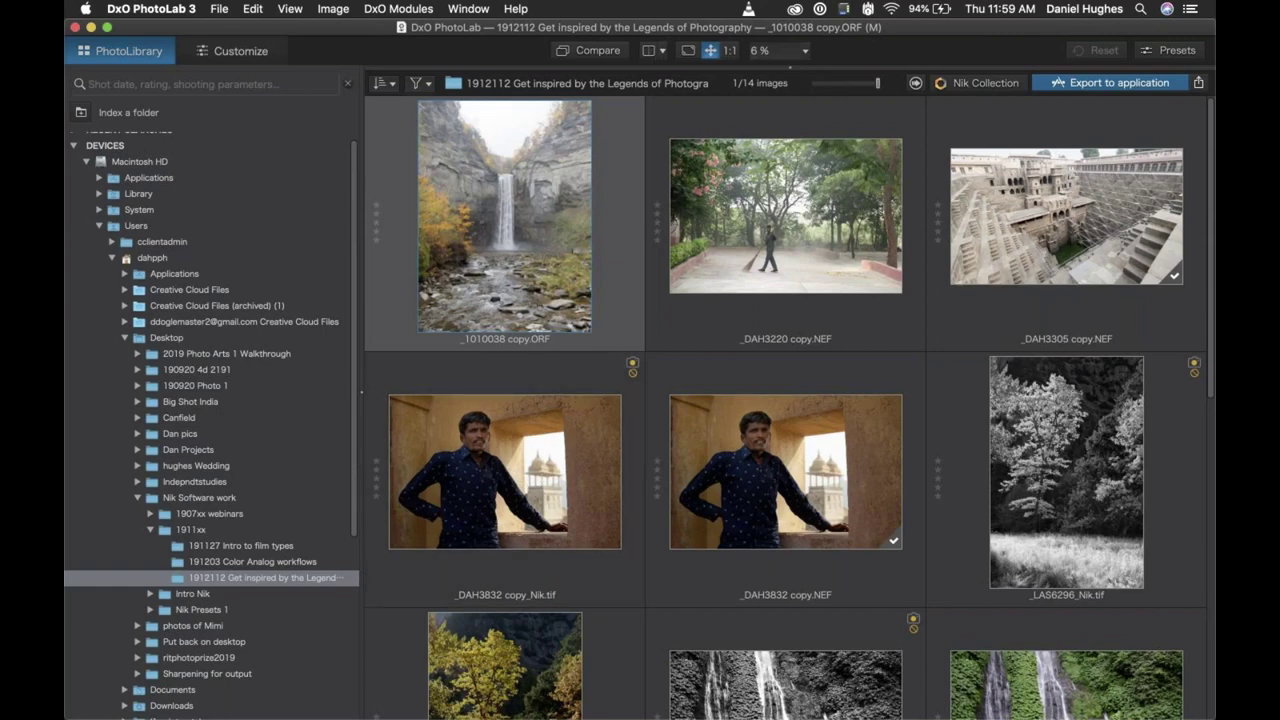
{"action": "left_click", "coordinate": [1065, 216]}
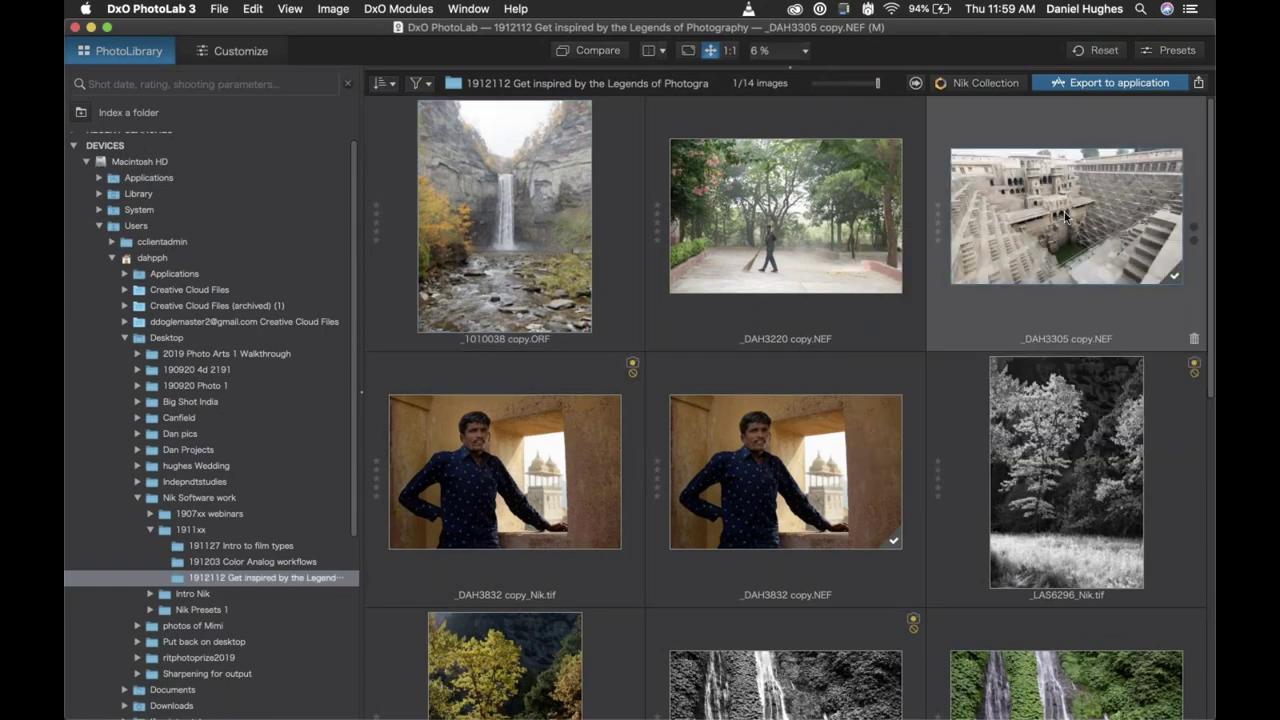
{"action": "left_click", "coordinate": [244, 57]}
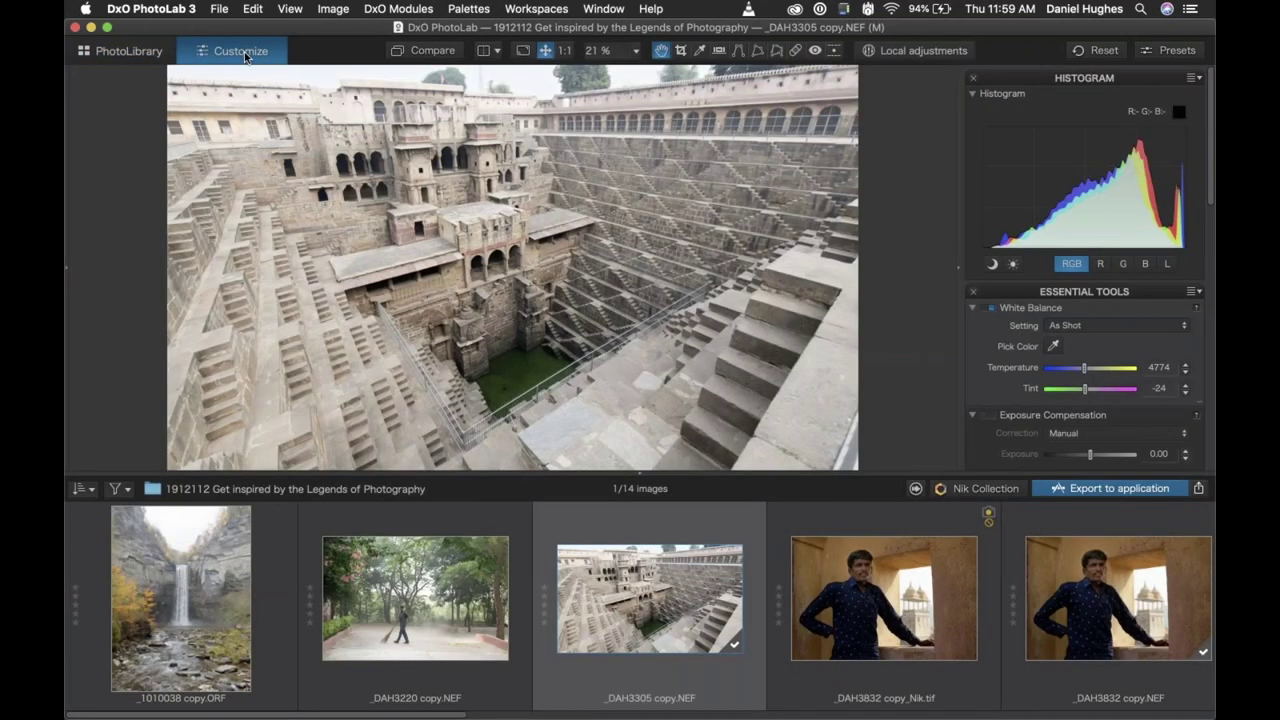
Zoom into the stepwell photo to 55% and pan across toward the arches.
{"action": "scroll", "coordinate": [536, 250], "scroll_direction": "up", "scroll_amount": 5}
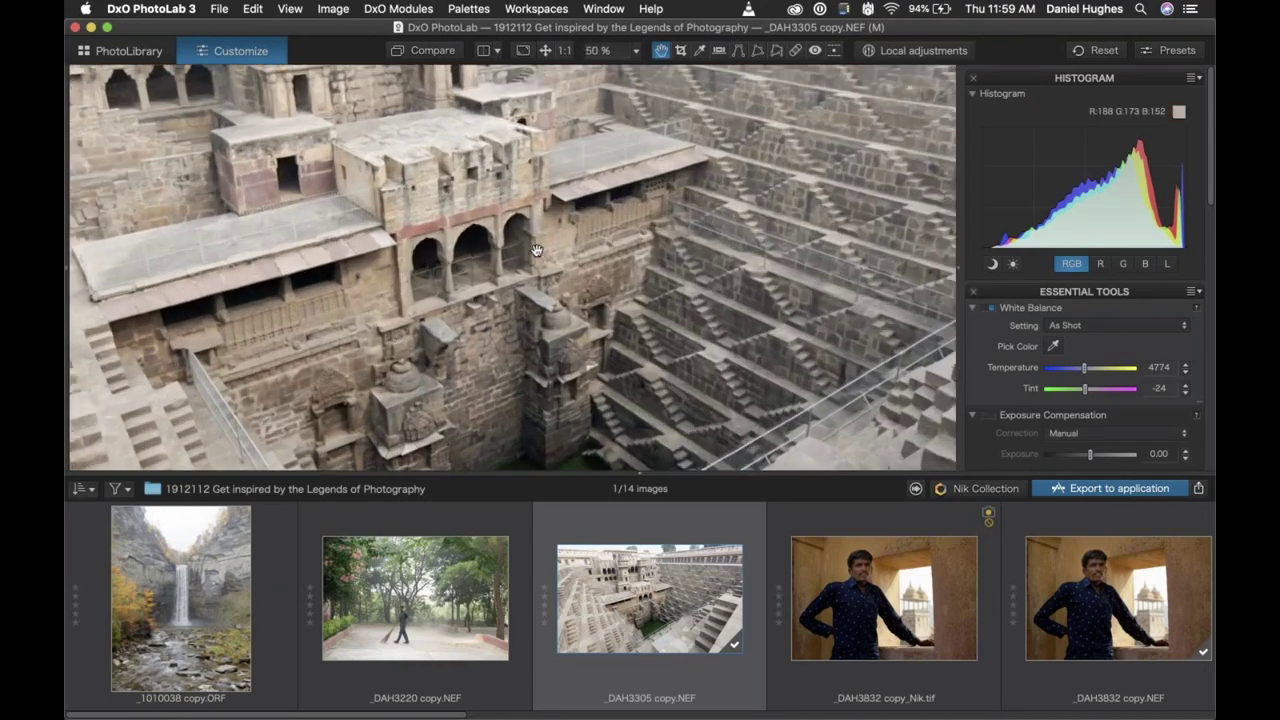
{"action": "scroll", "coordinate": [536, 250], "scroll_direction": "up", "scroll_amount": 1}
{"action": "left_click_drag", "start_coordinate": [359, 254], "coordinate": [680, 300]}
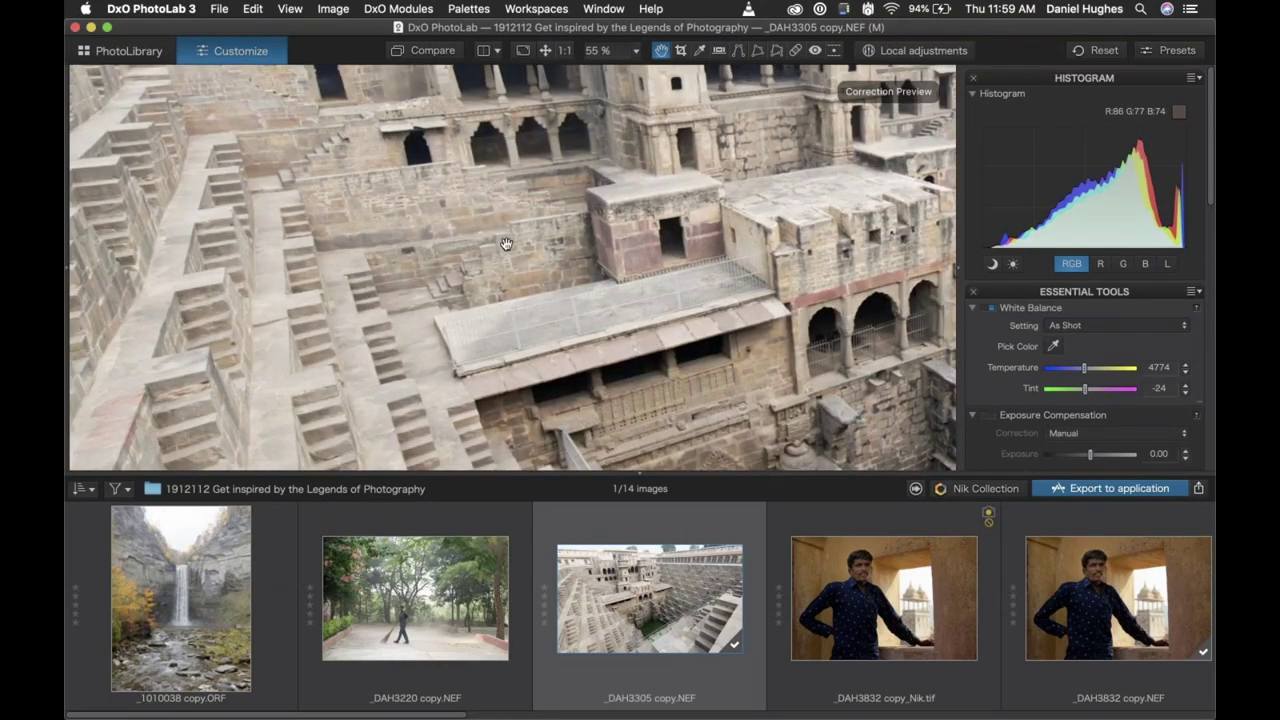
{"action": "left_click_drag", "start_coordinate": [520, 307], "coordinate": [783, 277]}
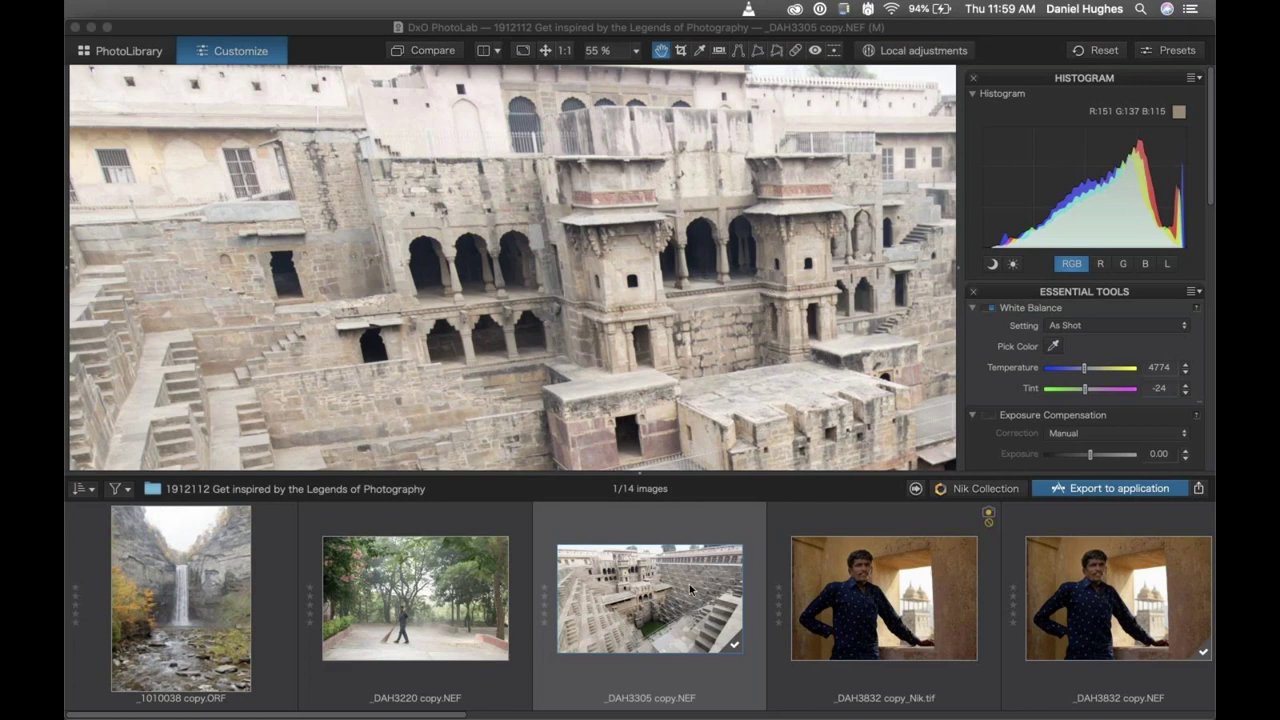
{"action": "left_click", "coordinate": [630, 620]}
Load _DAH3220 copy.NEF and darken its Selective Tone Midtones and Blacks to -29.
{"action": "left_click", "coordinate": [419, 621]}
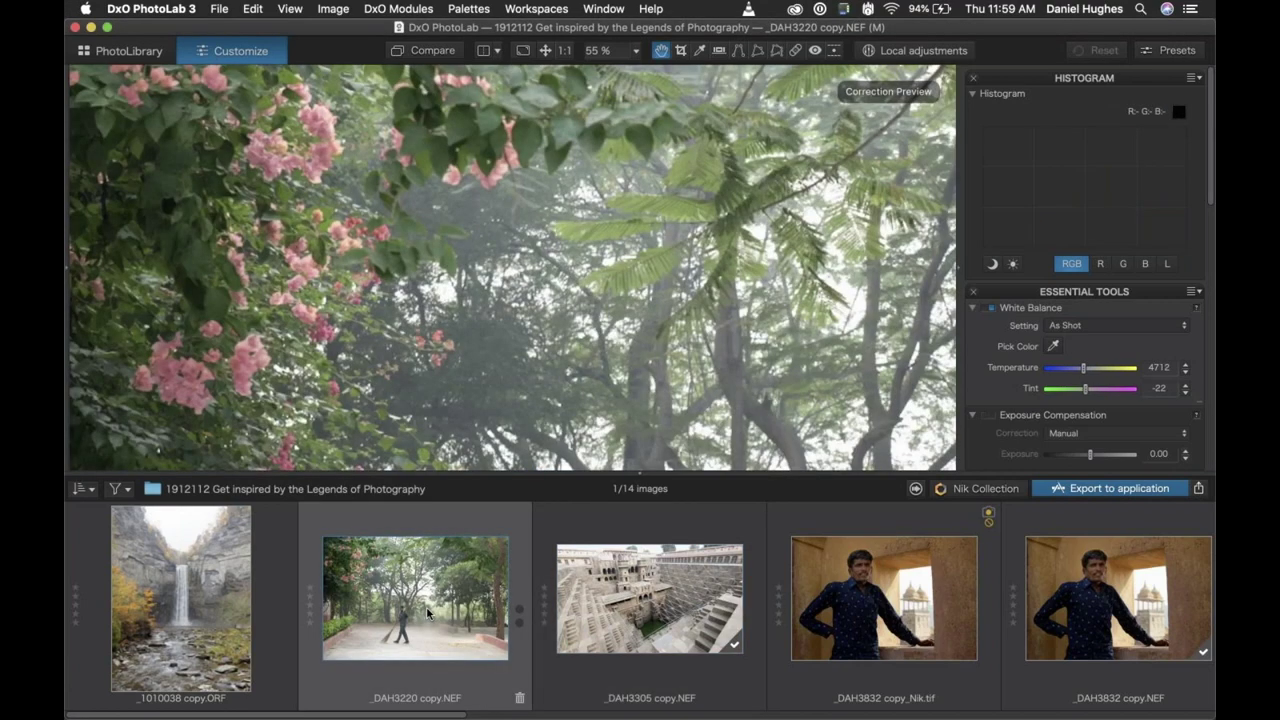
{"action": "left_click", "coordinate": [497, 155]}
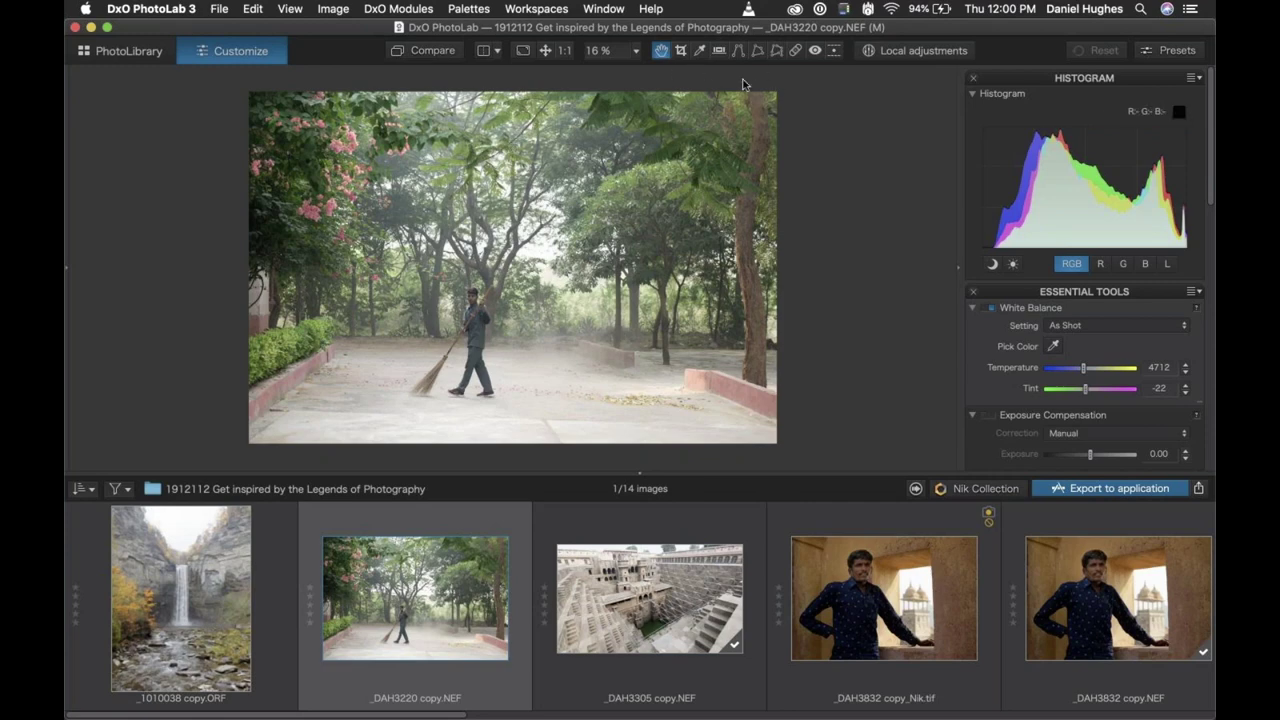
{"action": "left_click", "coordinate": [1026, 80]}
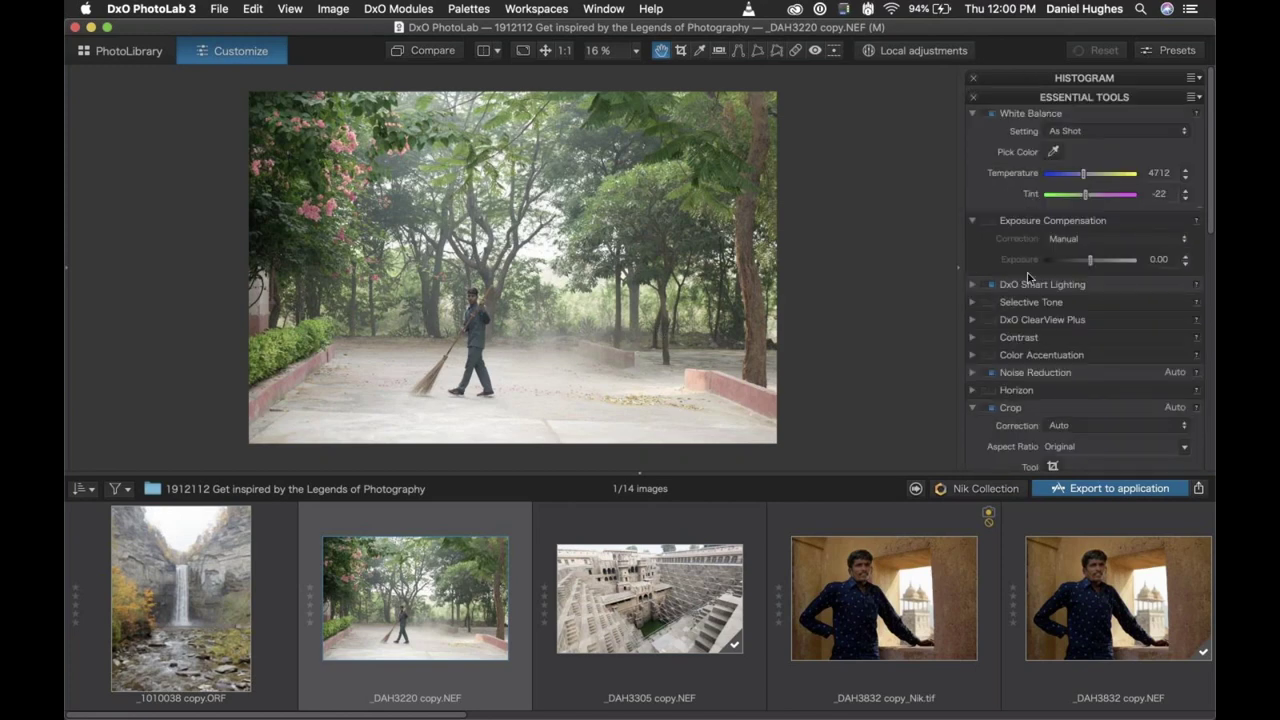
{"action": "left_click", "coordinate": [972, 302]}
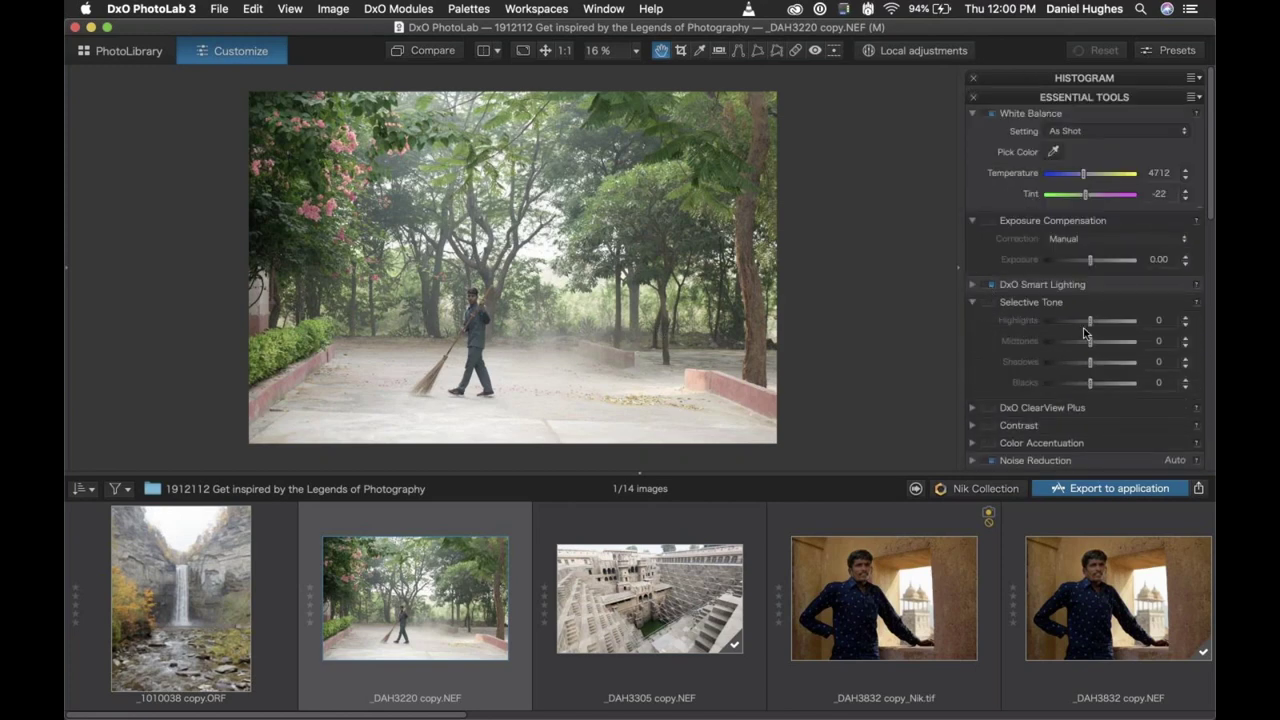
{"action": "left_click_drag", "start_coordinate": [1090, 341], "coordinate": [1078, 388]}
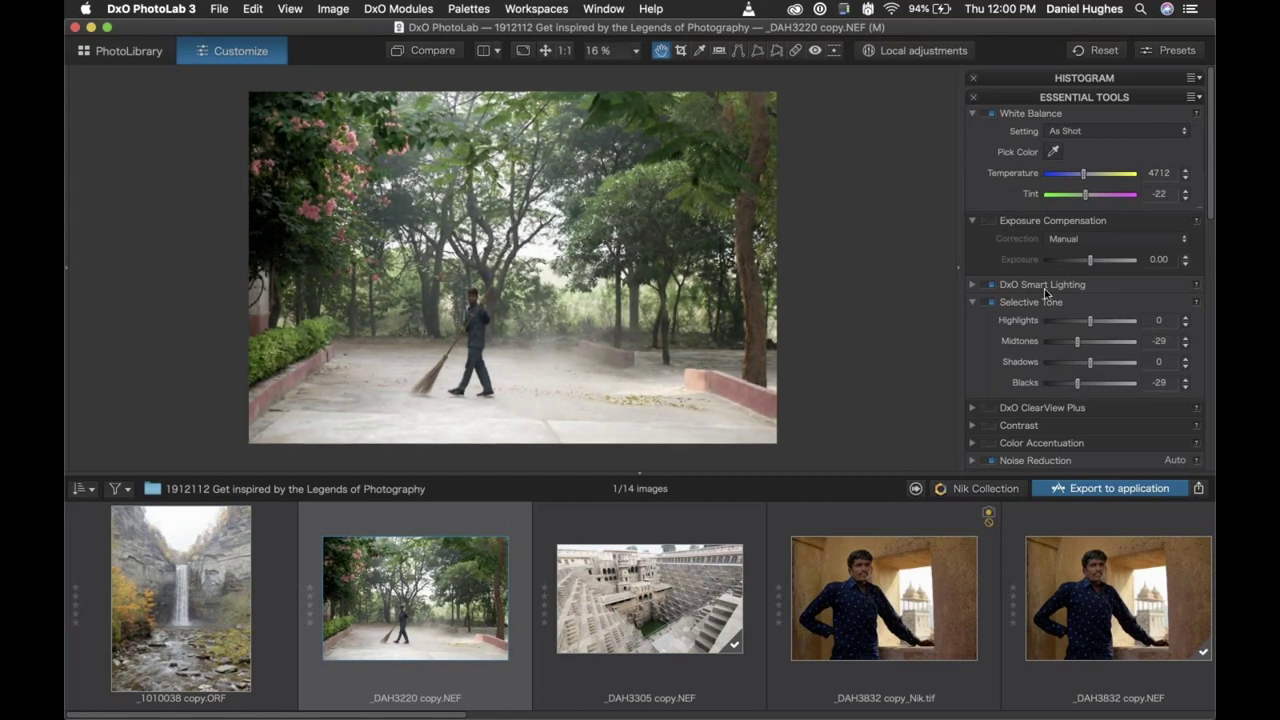
Toggle Selective Tone off and on to compare, collapse it, and switch apps from the Dock.
{"action": "left_click", "coordinate": [991, 303]}
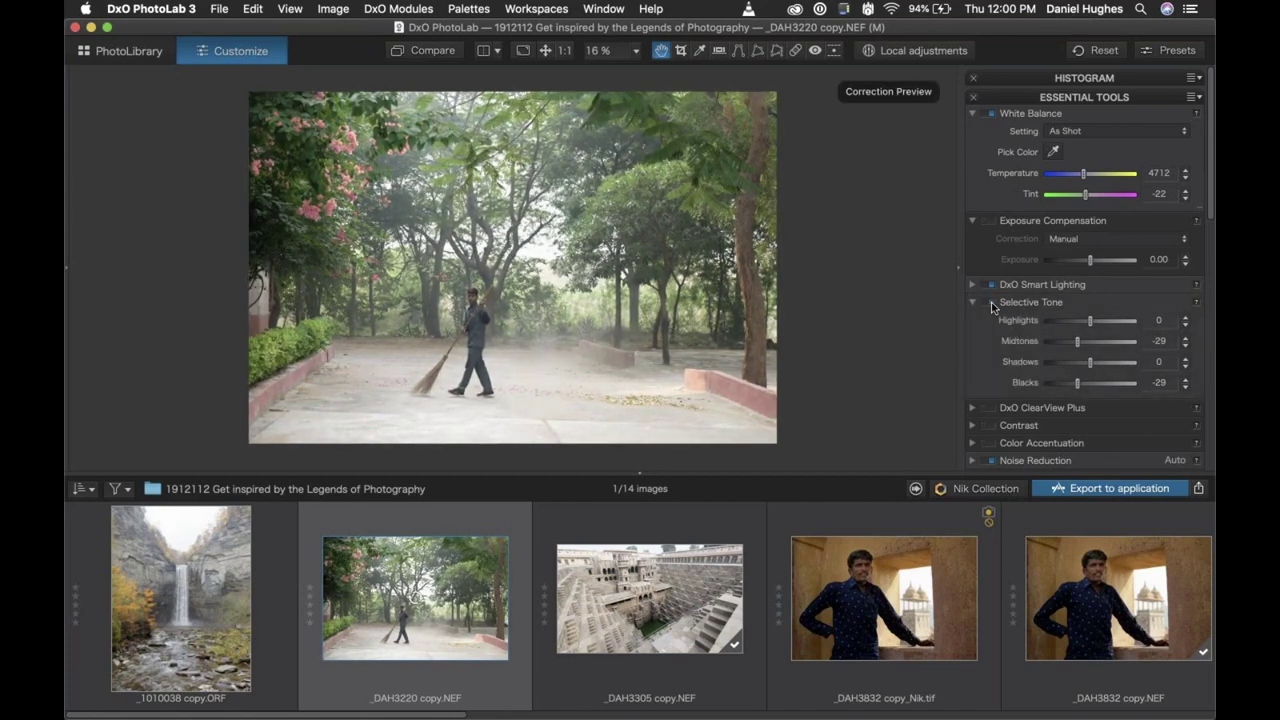
{"action": "left_click", "coordinate": [991, 303]}
{"action": "left_click", "coordinate": [972, 302]}
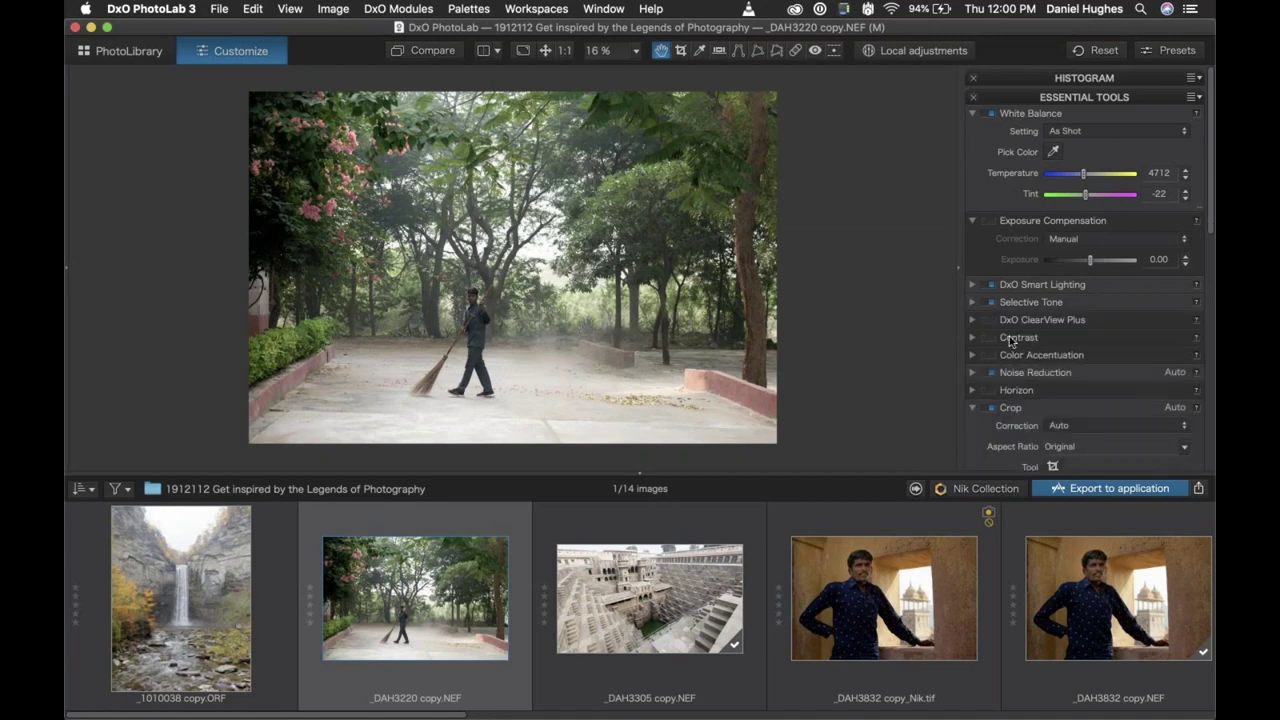
{"action": "mouse_move", "coordinate": [924, 714]}
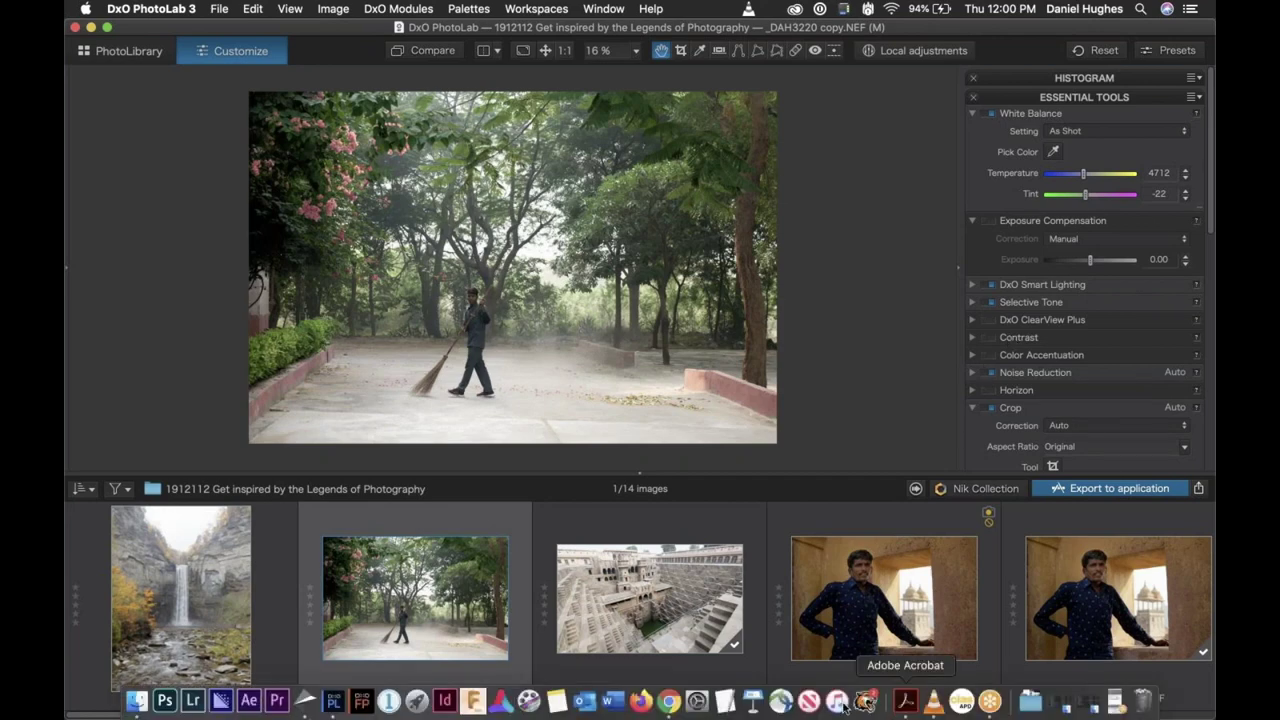
{"action": "left_click", "coordinate": [988, 703]}
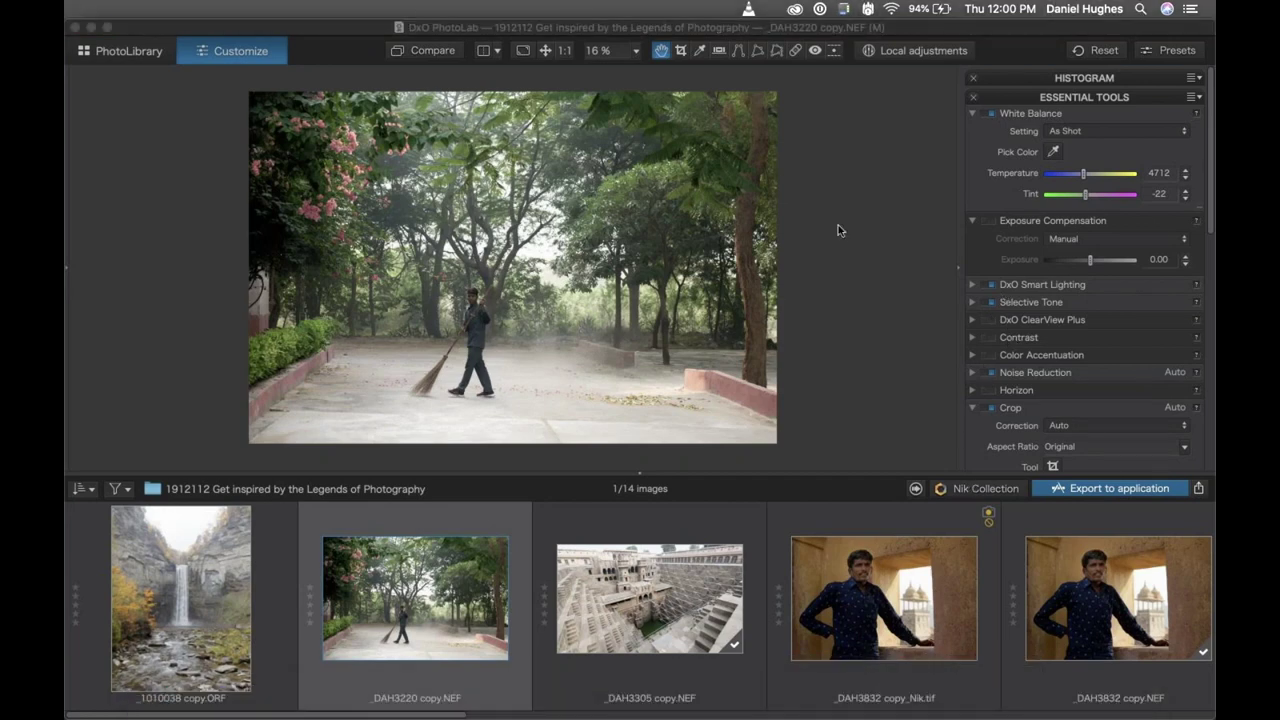